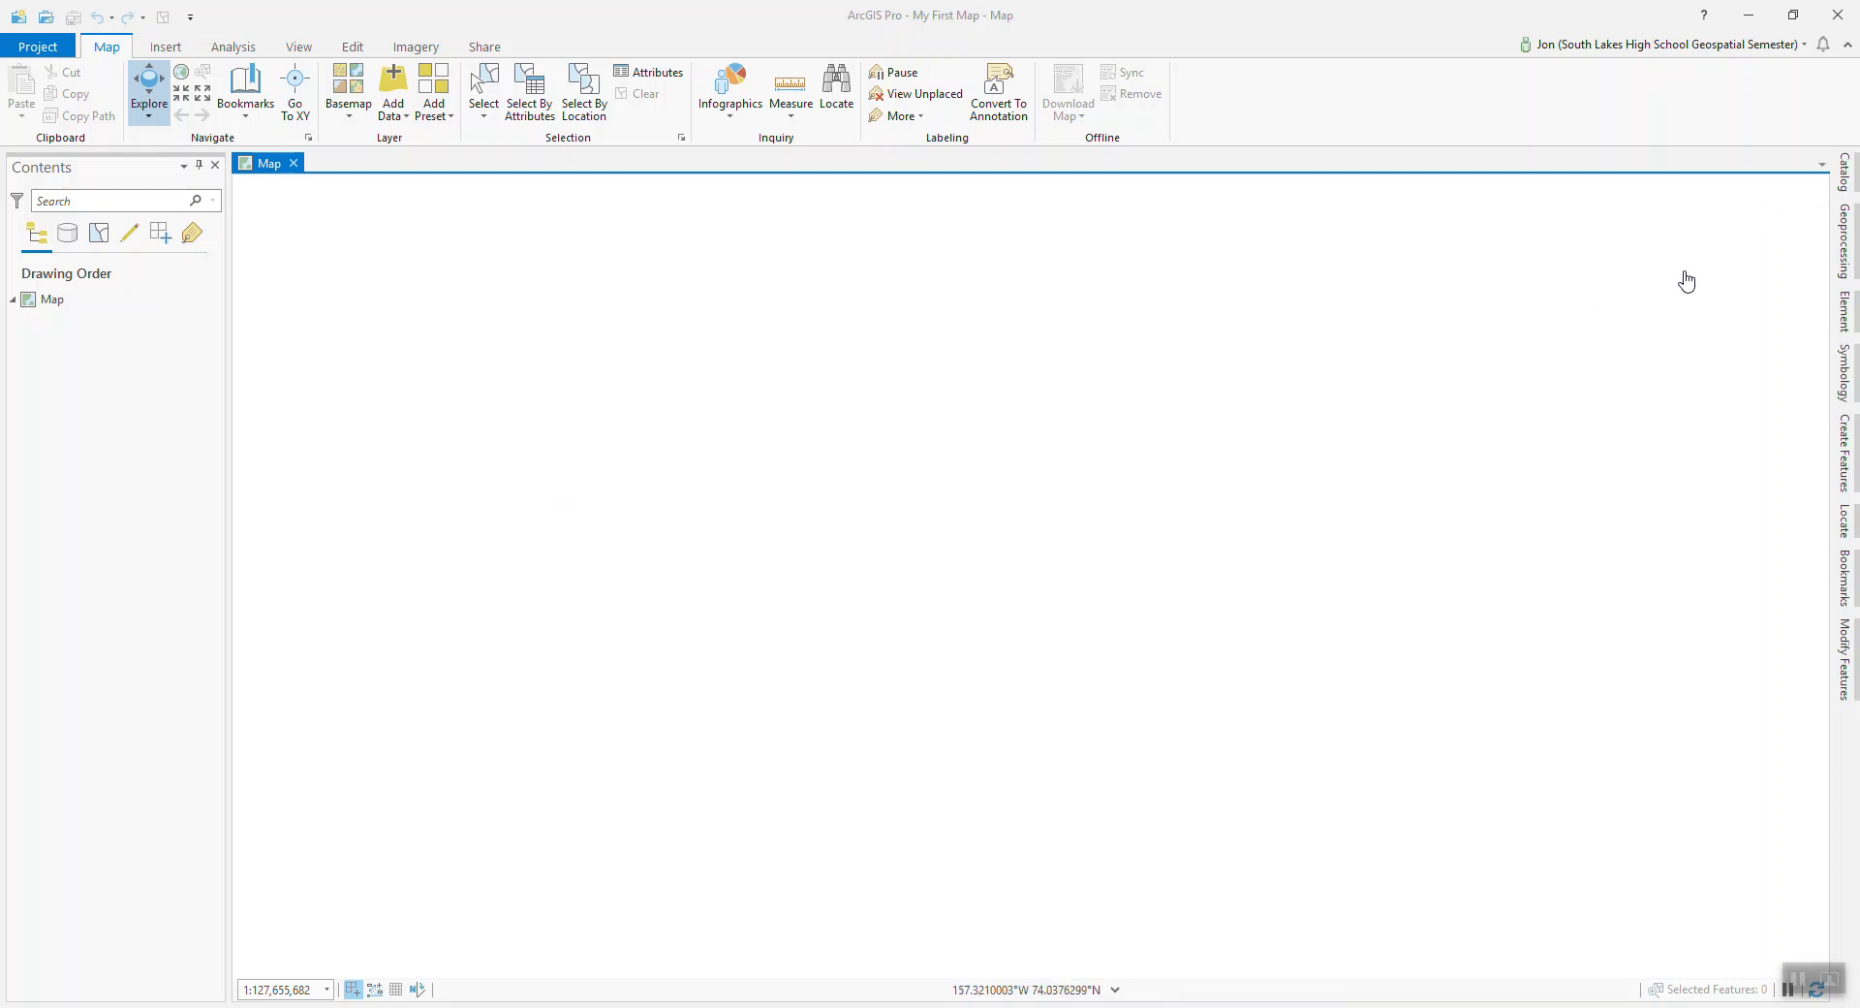
Rename the project's existing map as States.
{"action": "left_click", "coordinate": [1845, 172]}
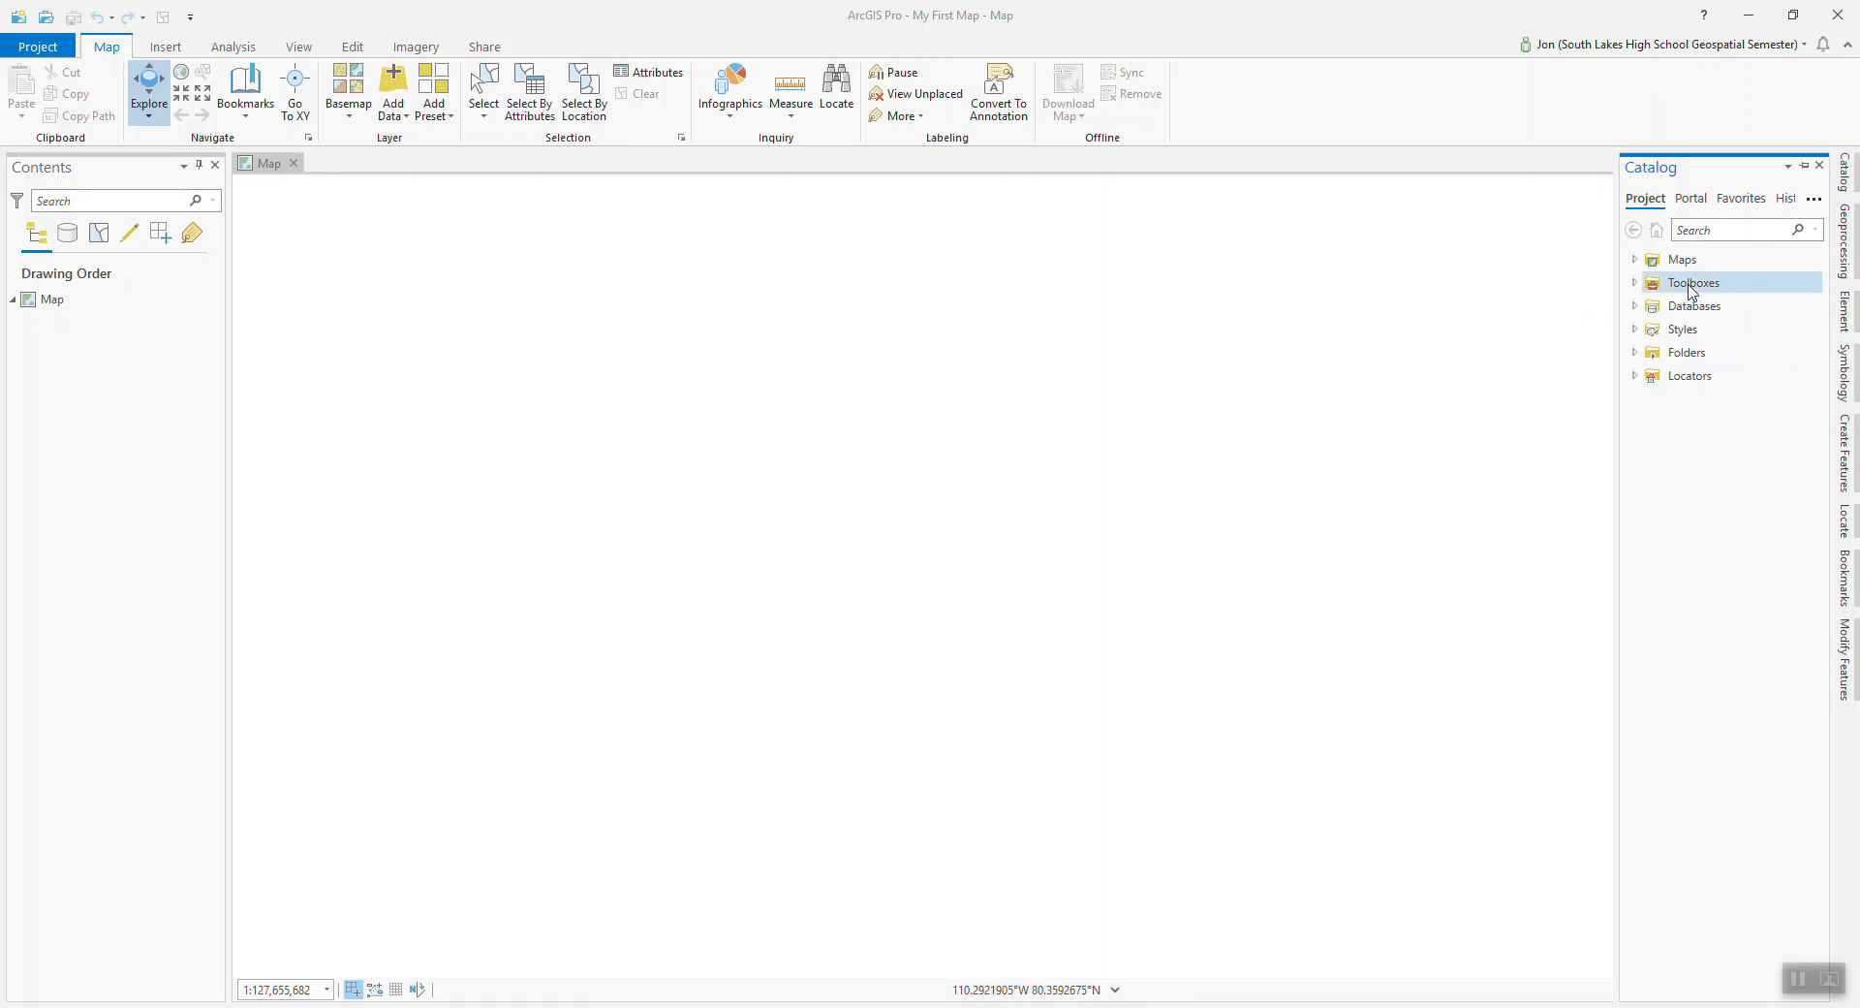
{"action": "left_click", "coordinate": [1636, 261]}
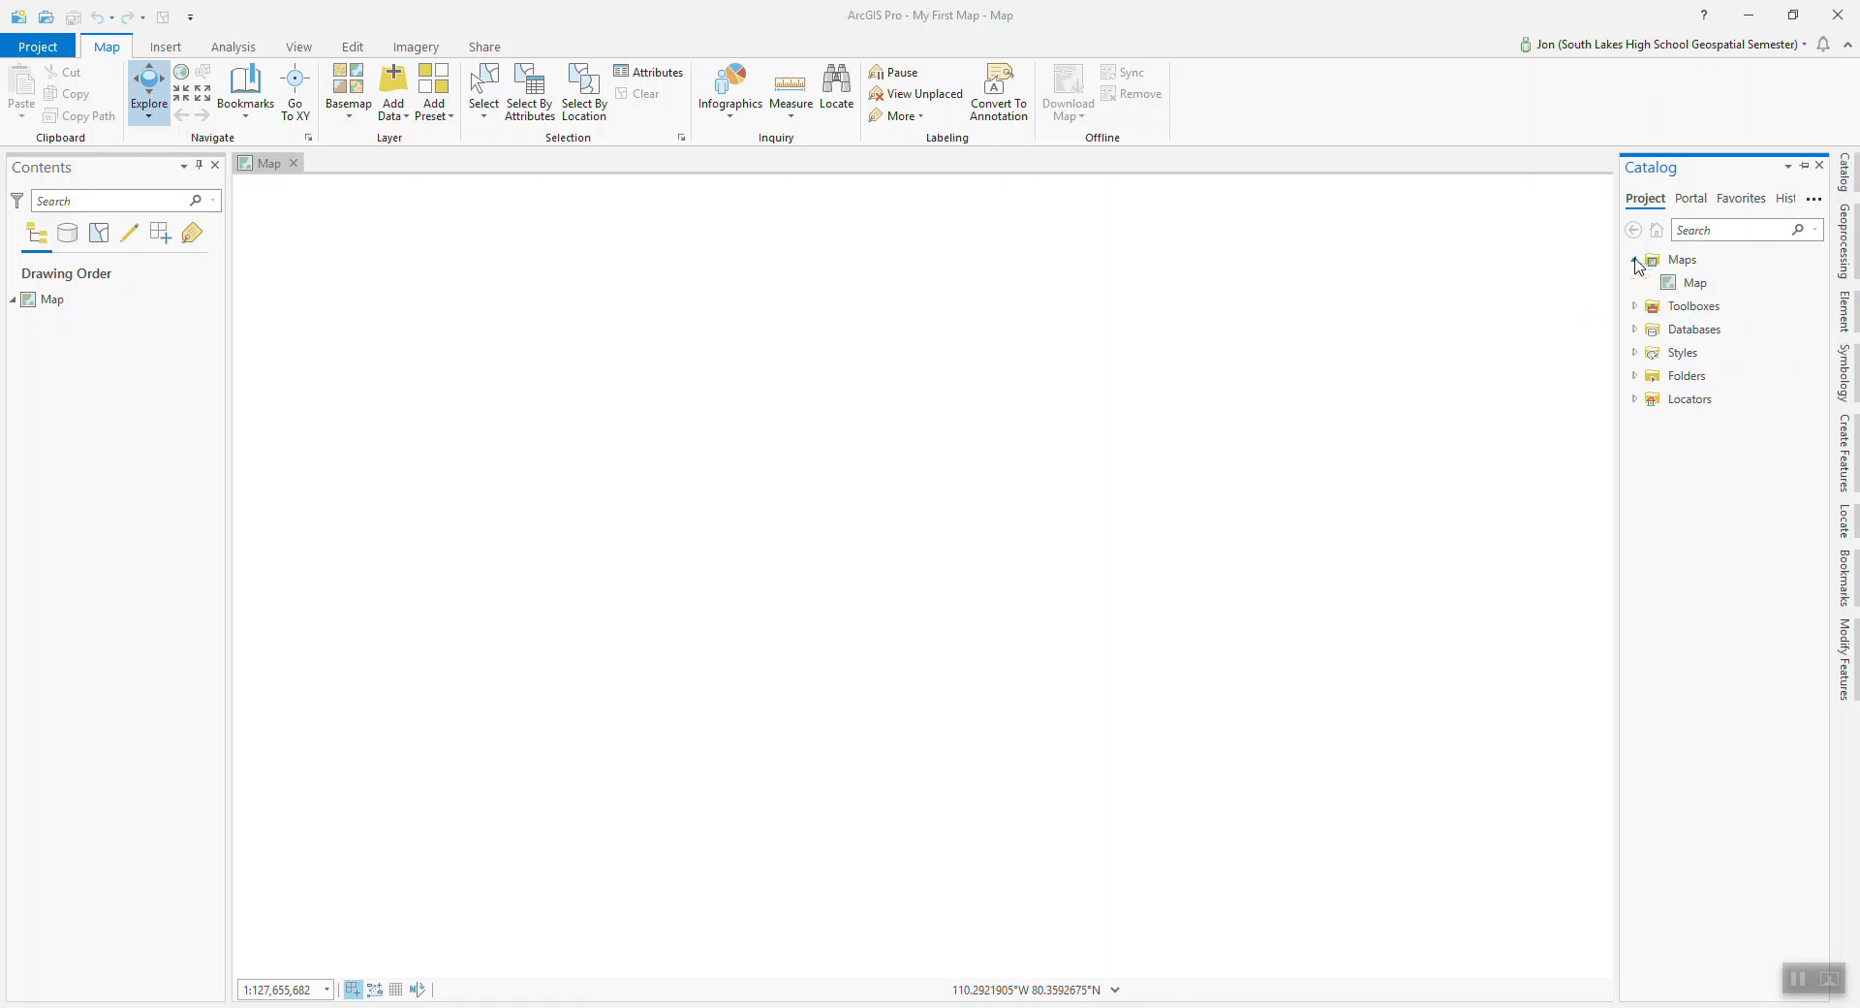
{"action": "right_click", "coordinate": [1696, 285]}
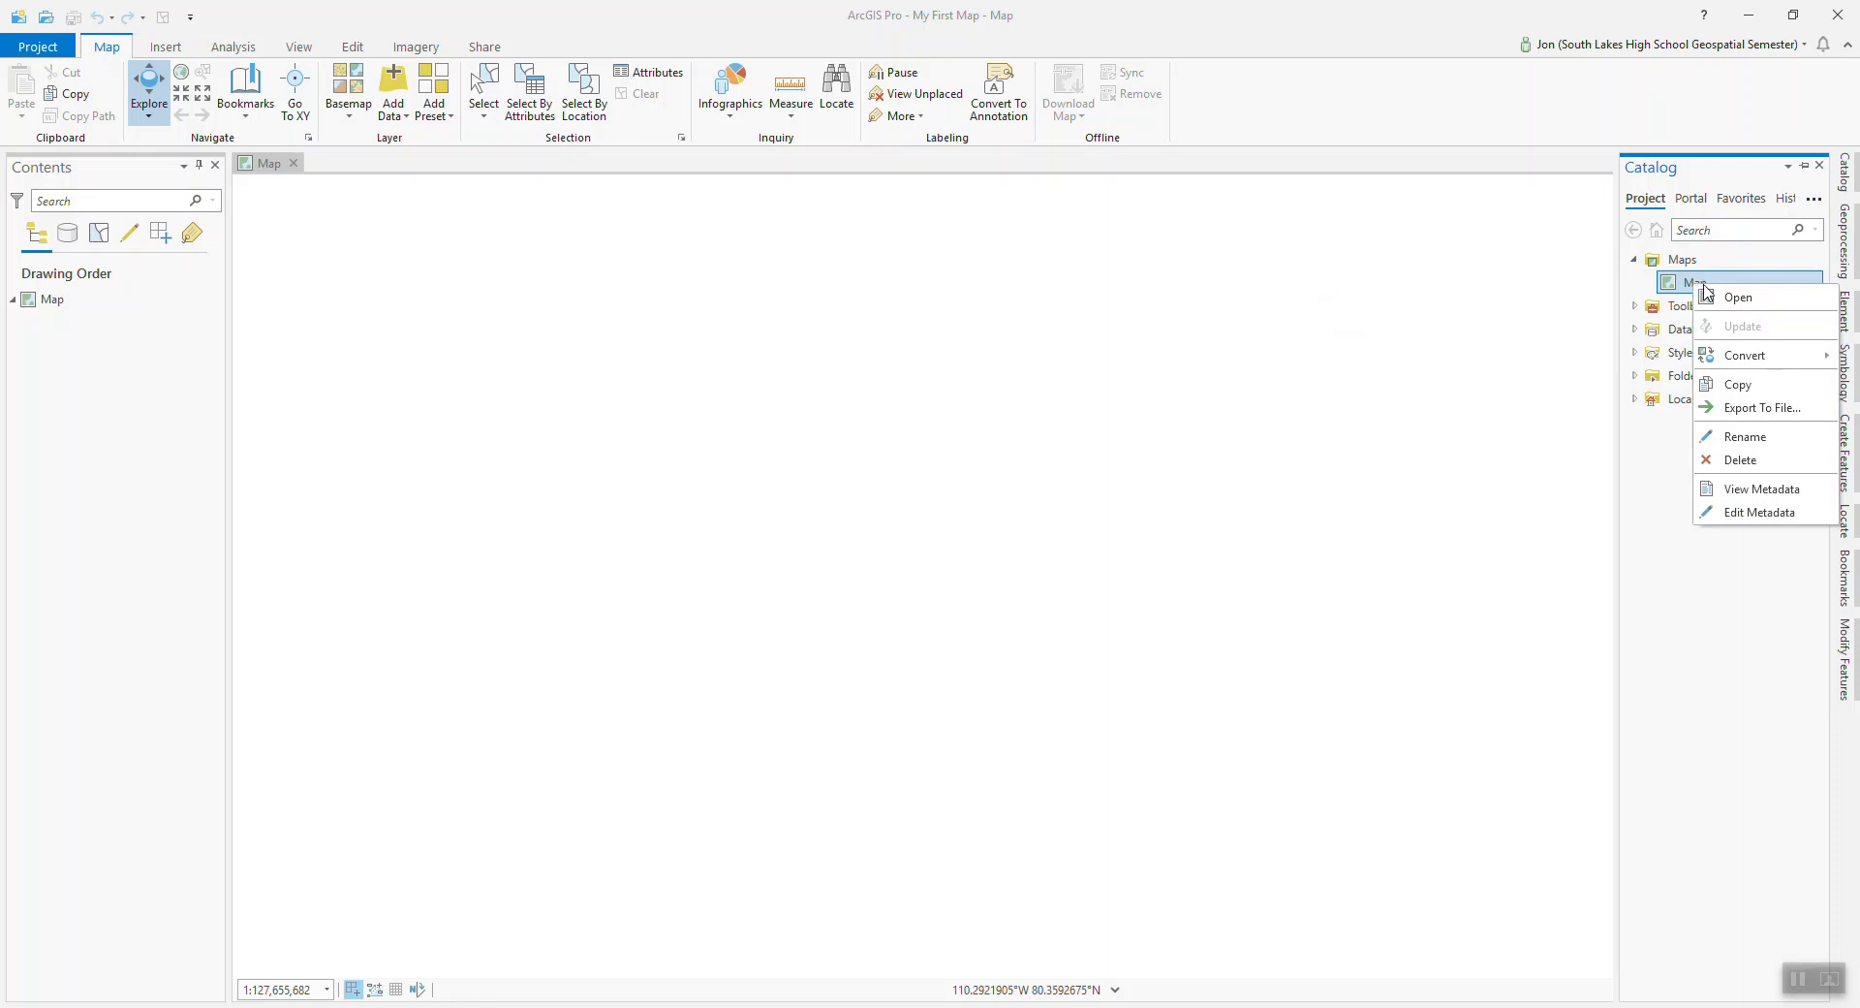
{"action": "left_click", "coordinate": [1752, 440]}
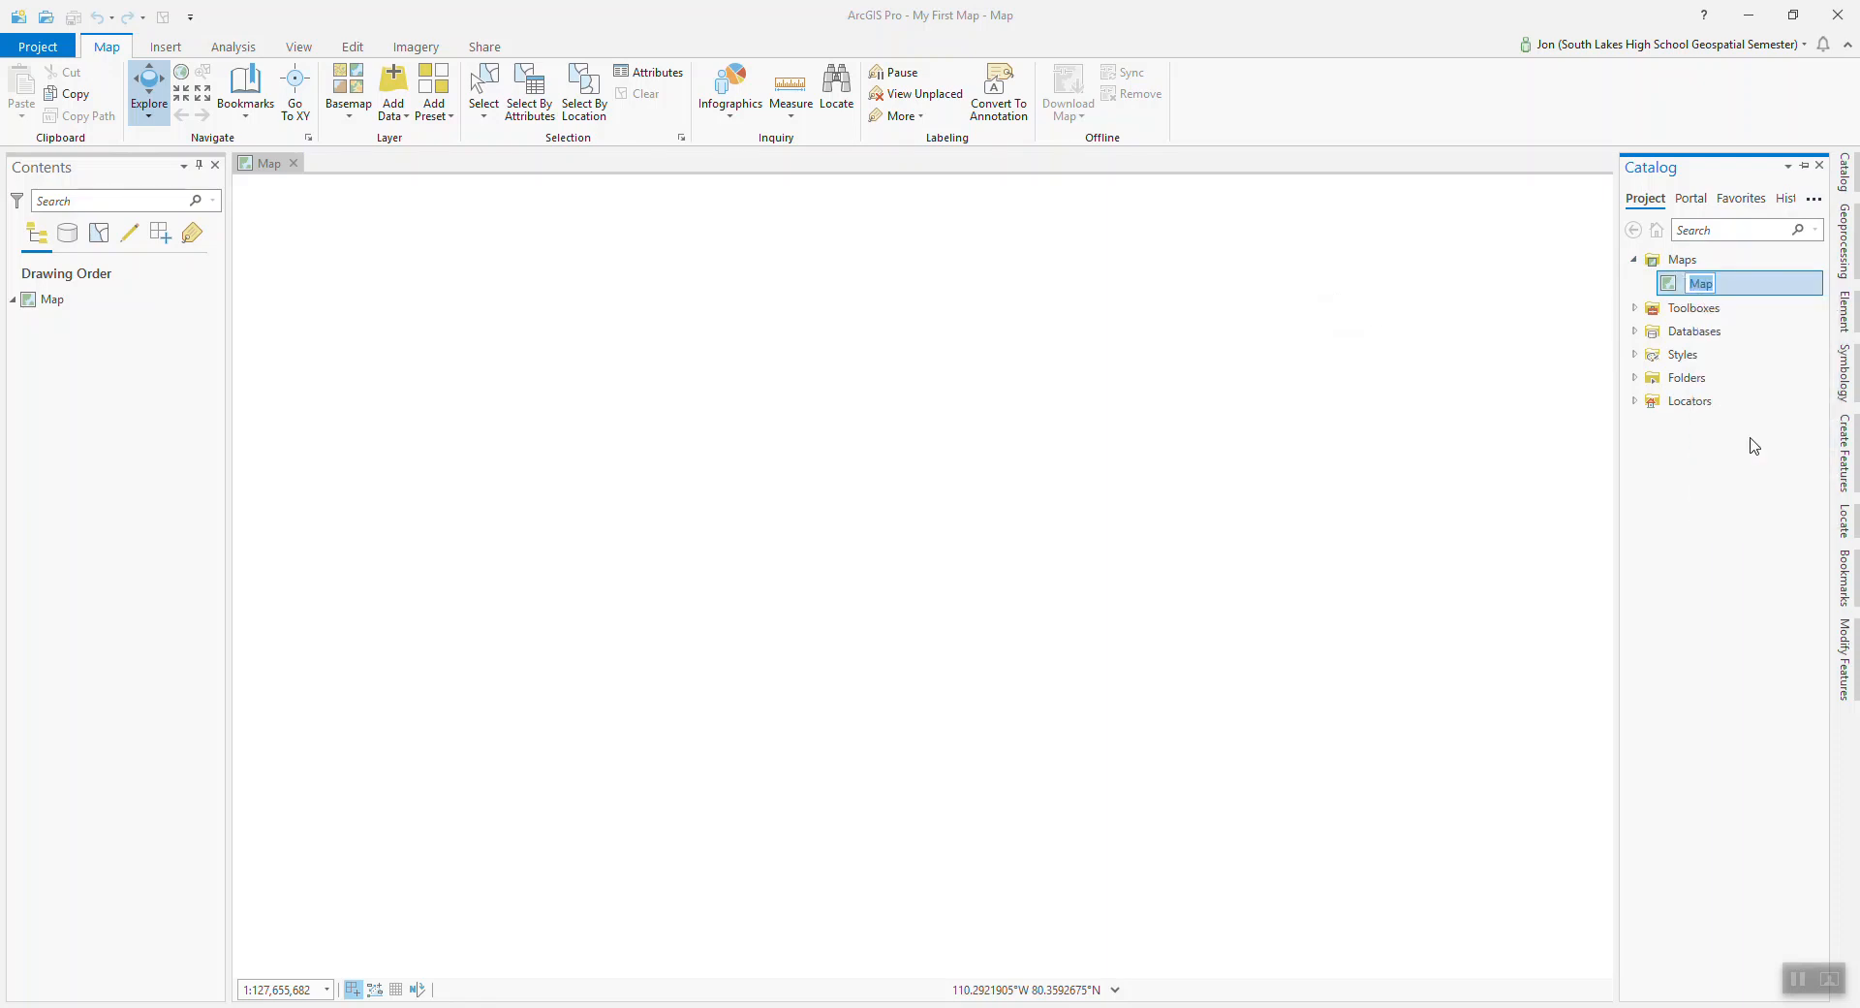
{"action": "type", "text": "States"}
{"action": "key", "text": "Return"}
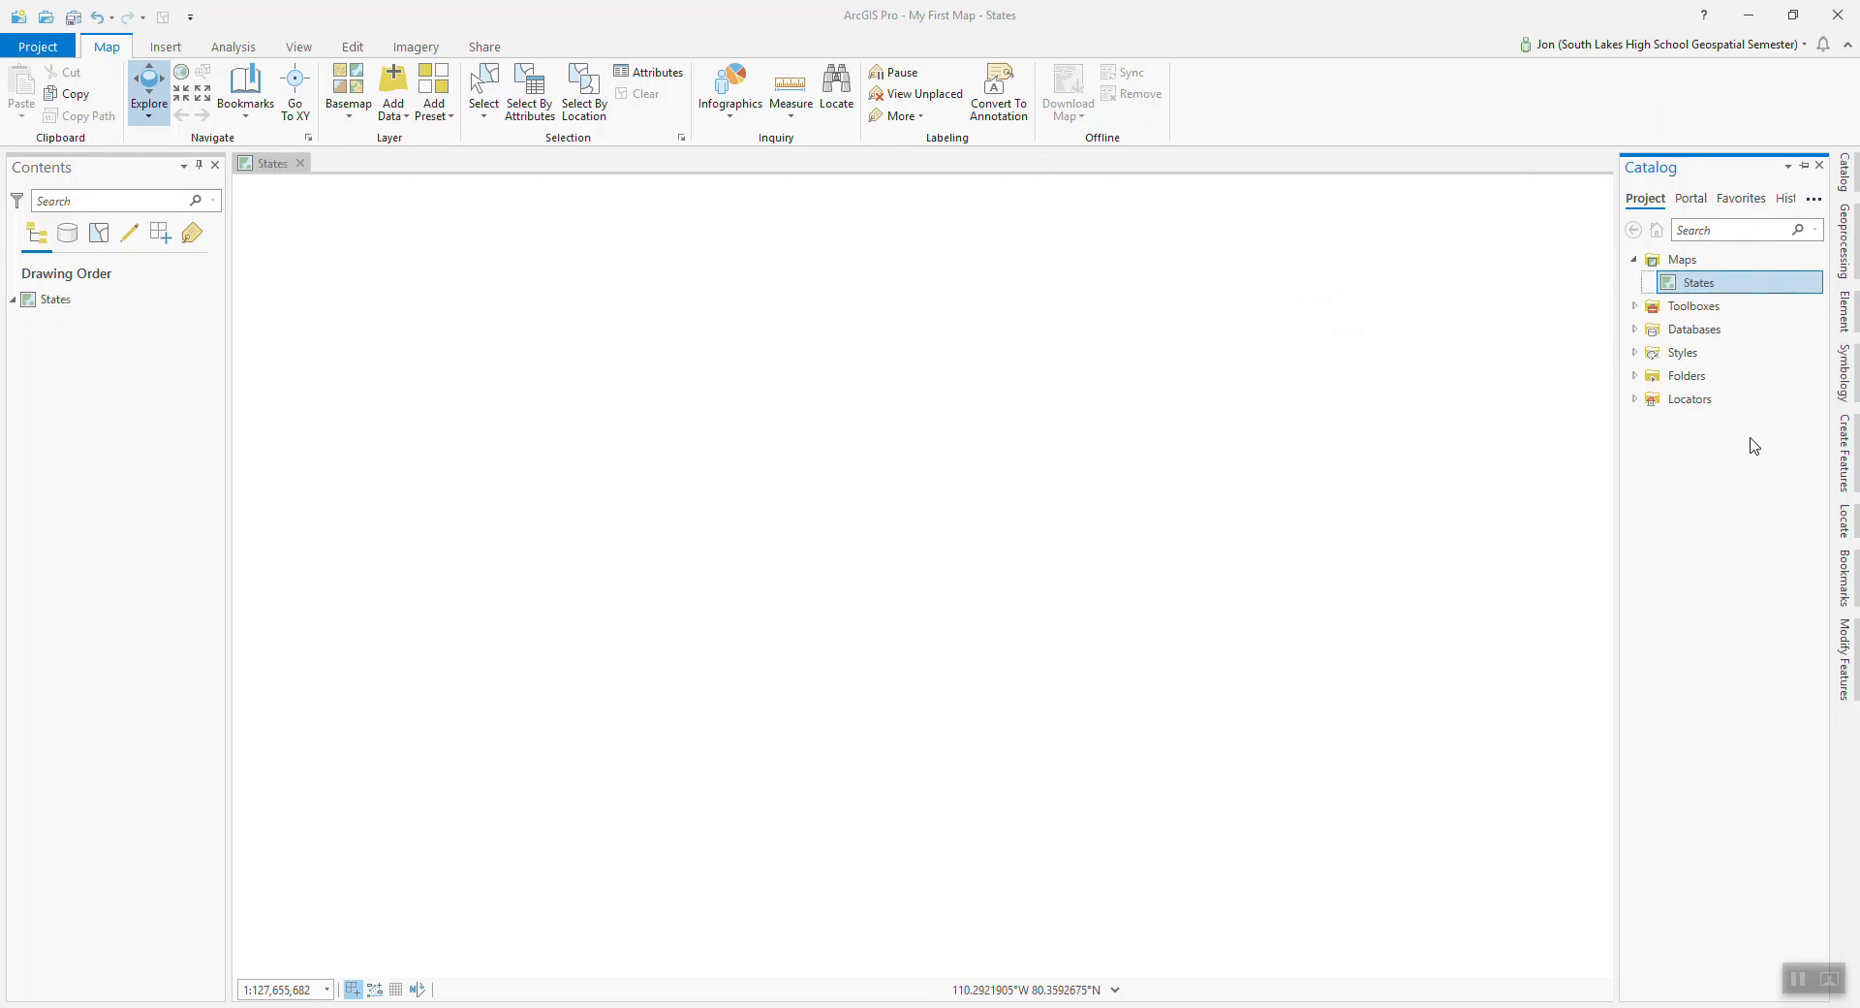
Create a second map in the project and rename it Counties.
{"action": "right_click", "coordinate": [1683, 262]}
{"action": "left_click", "coordinate": [1744, 276]}
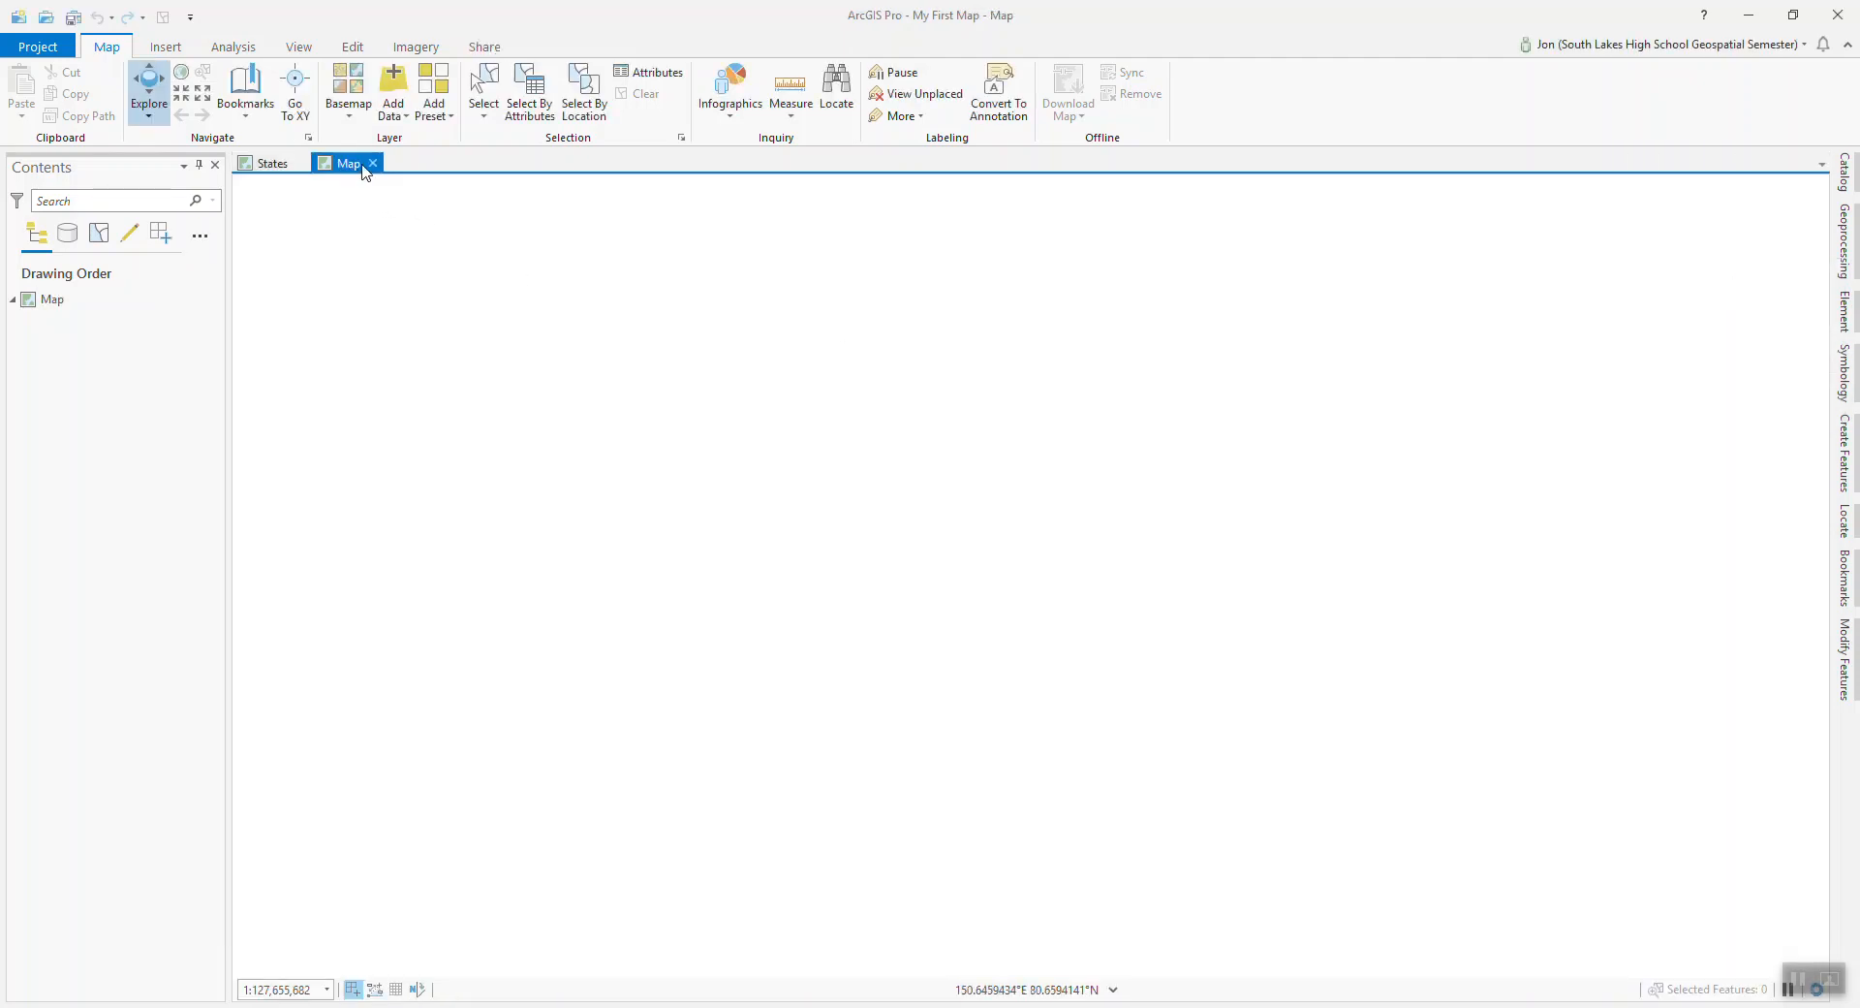
{"action": "left_click", "coordinate": [1846, 179]}
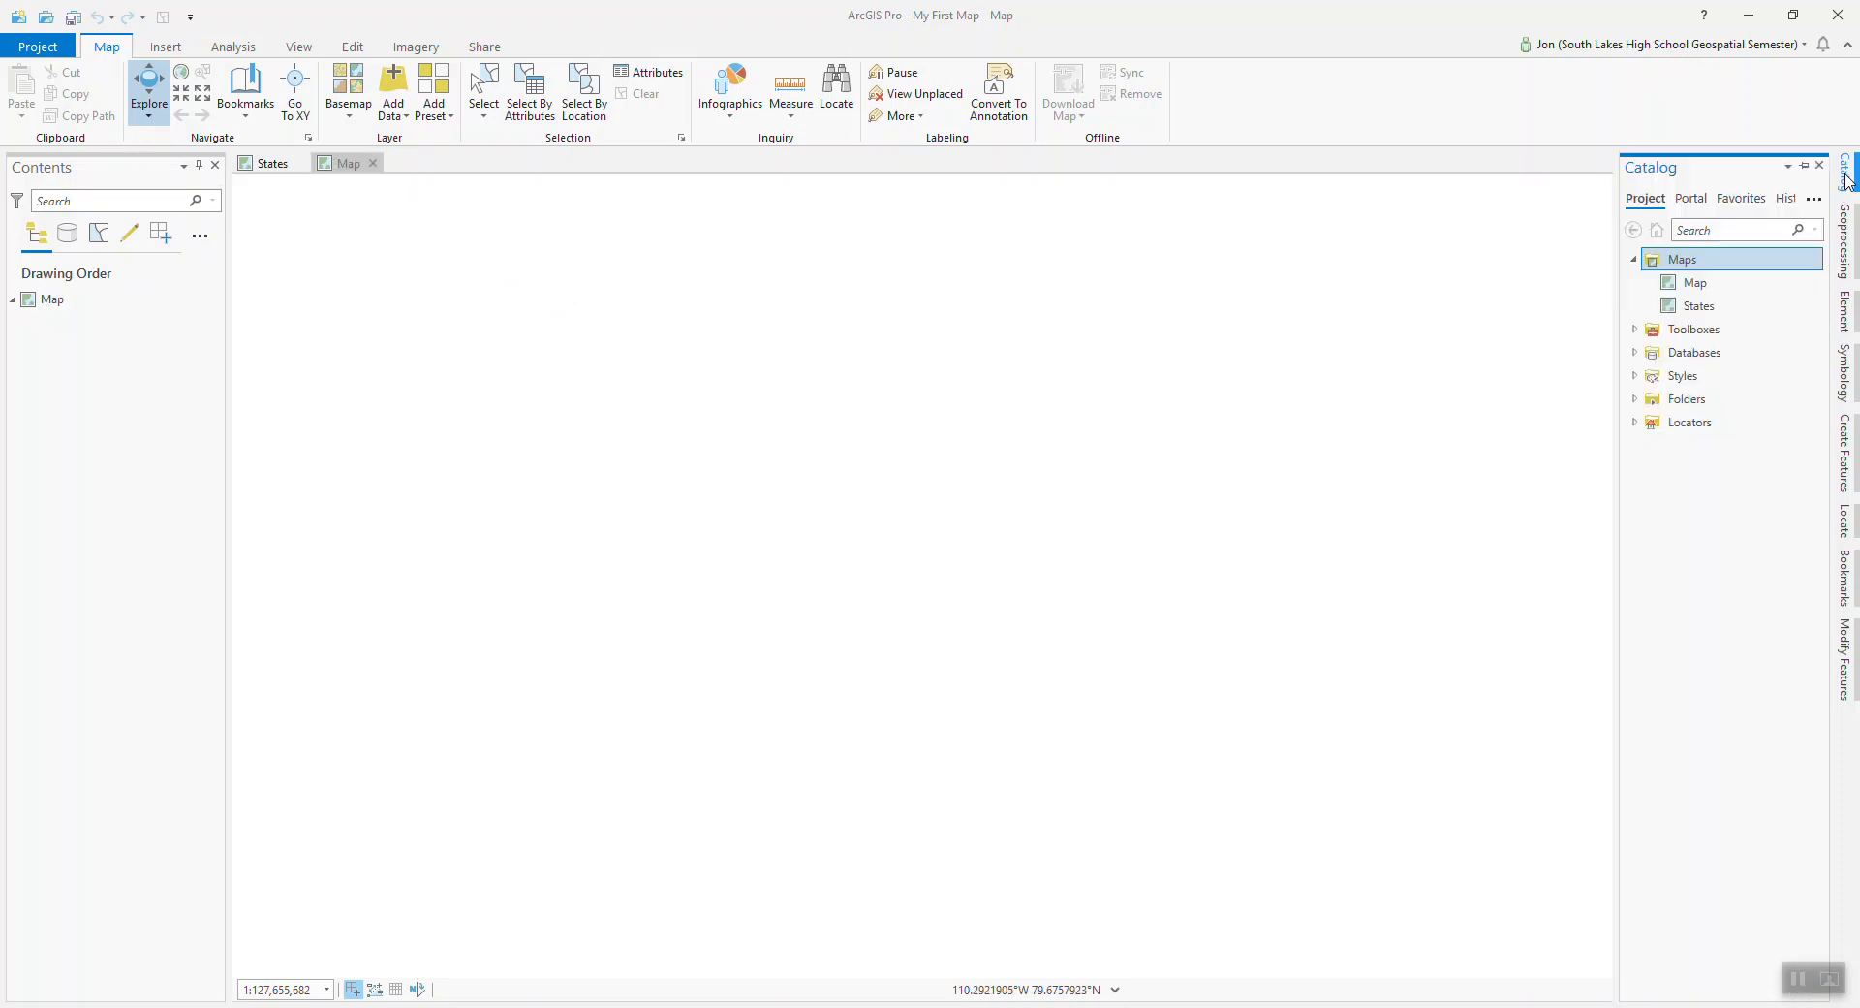
{"action": "right_click", "coordinate": [1700, 282]}
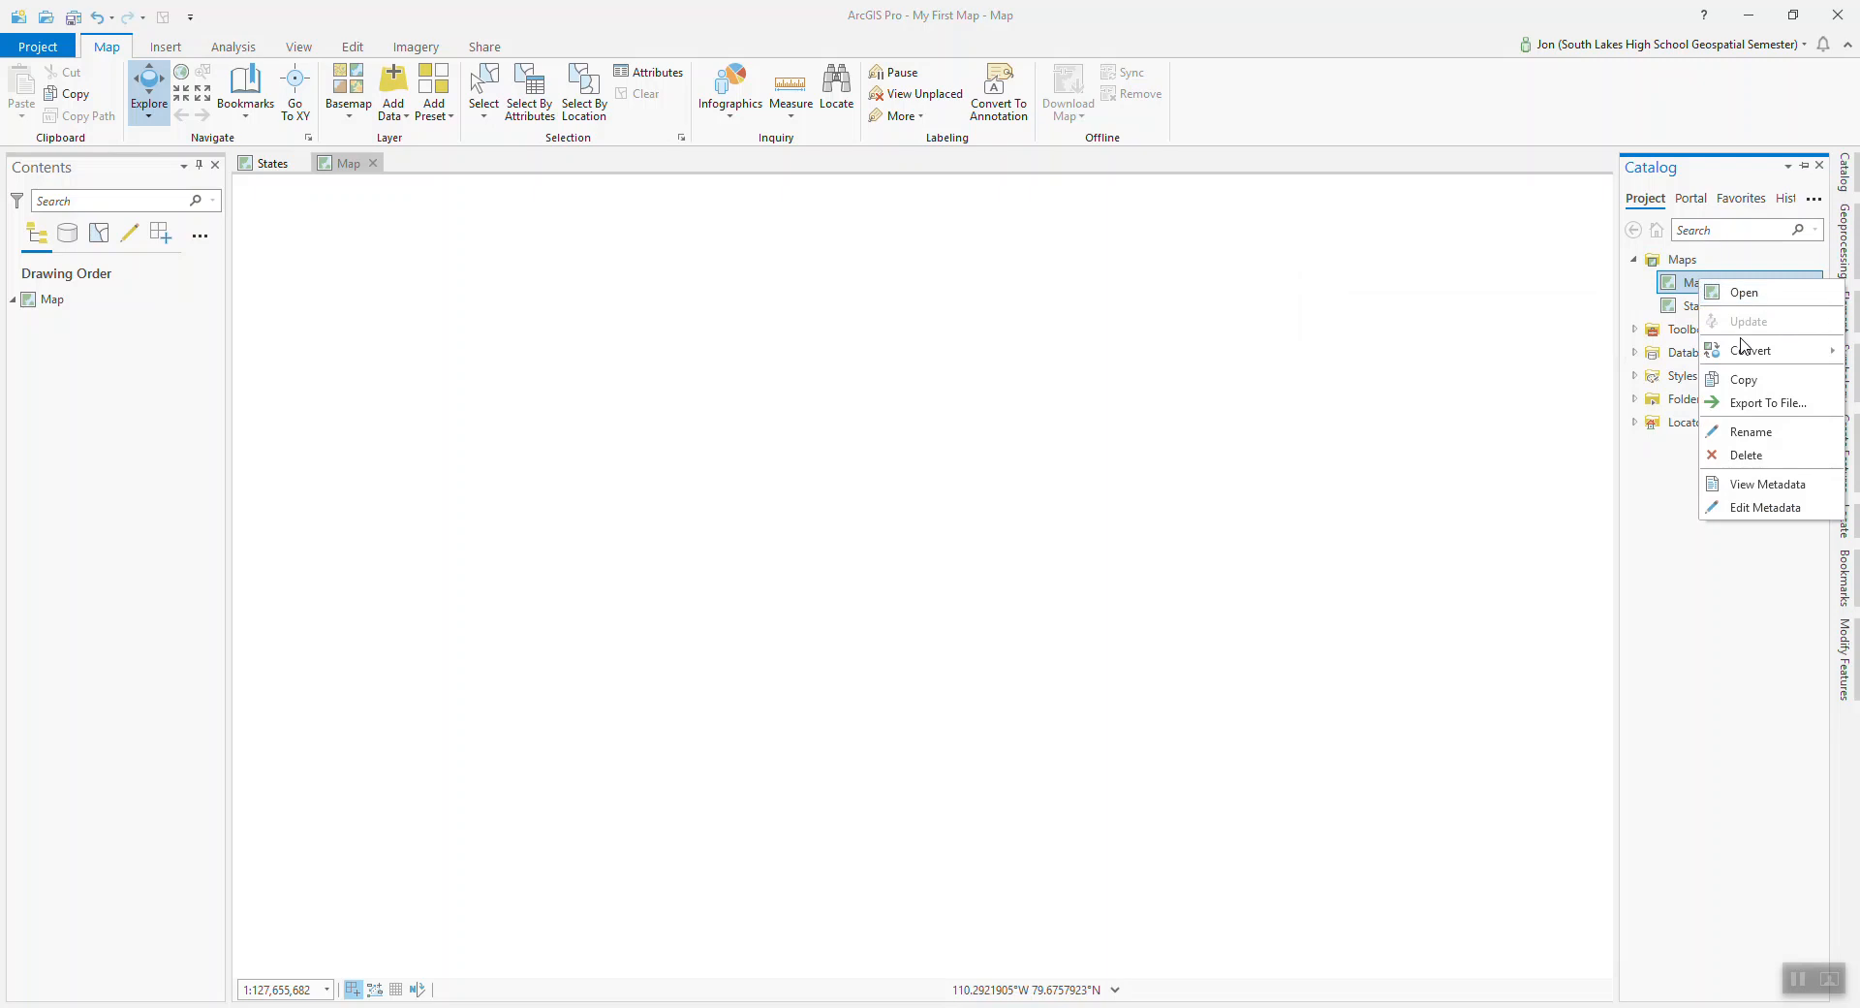
{"action": "left_click", "coordinate": [1750, 433]}
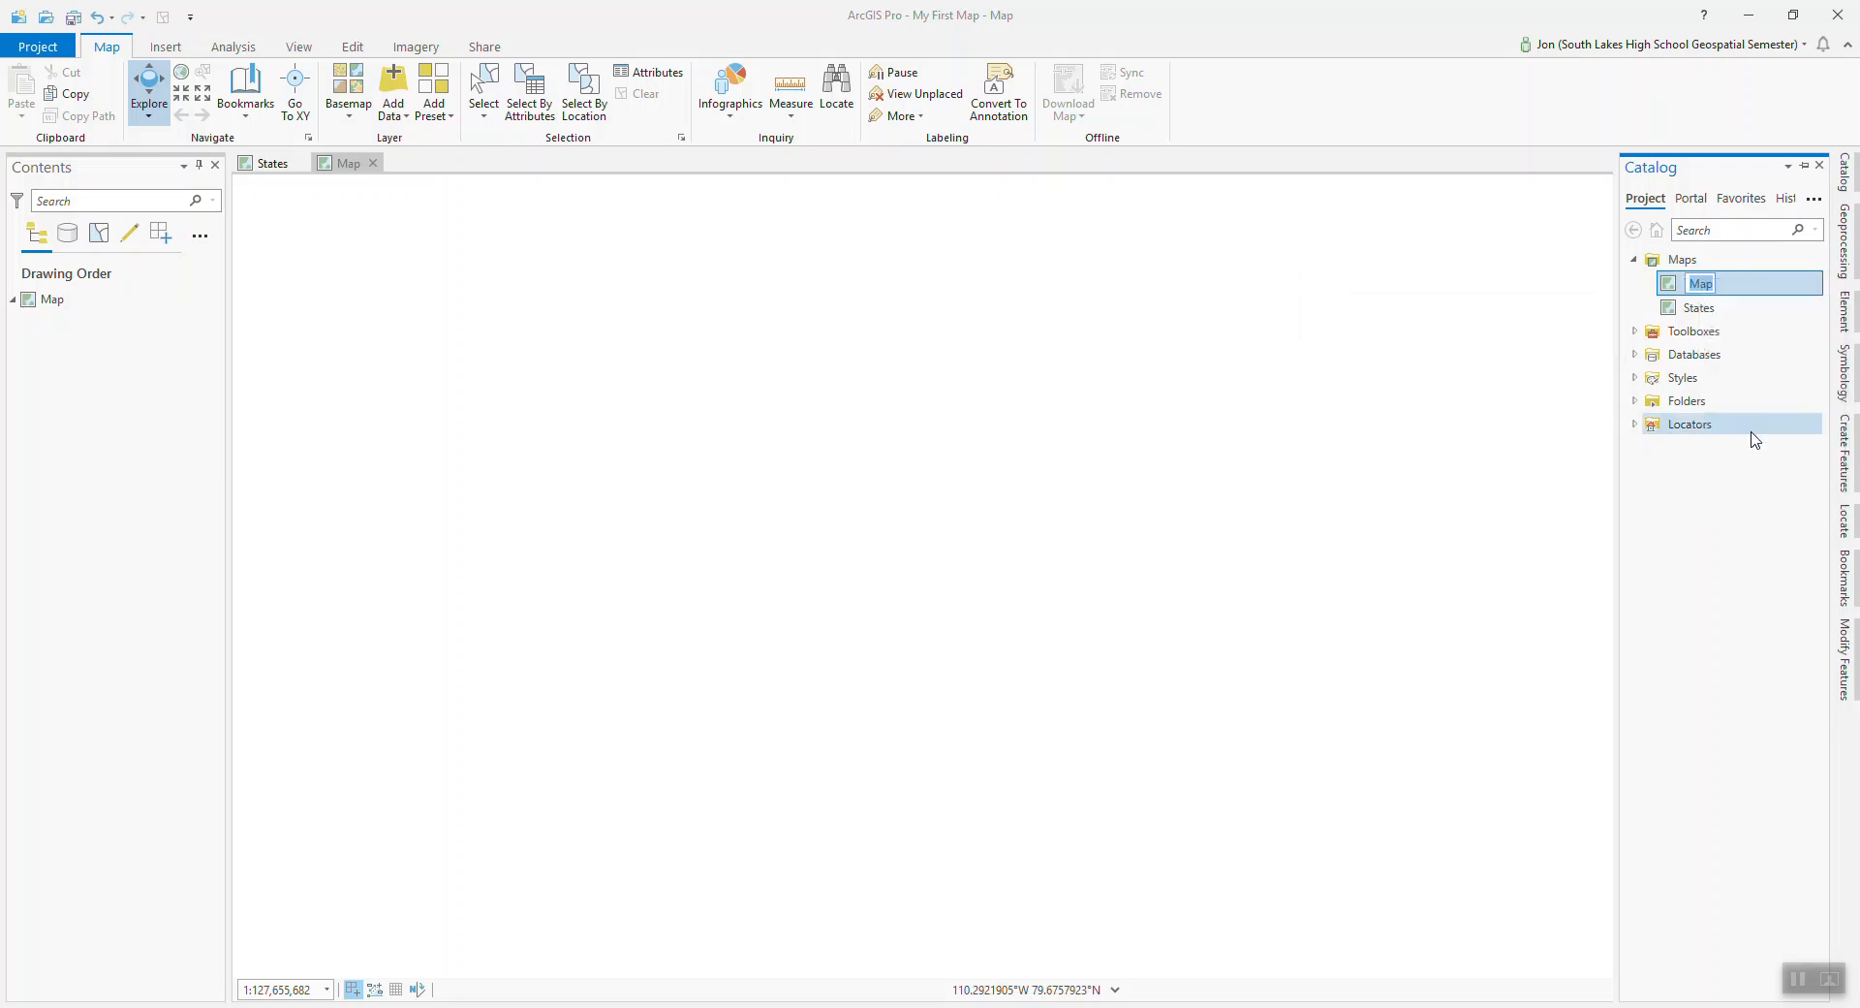
{"action": "type", "text": "Counties"}
{"action": "key", "text": "Return"}
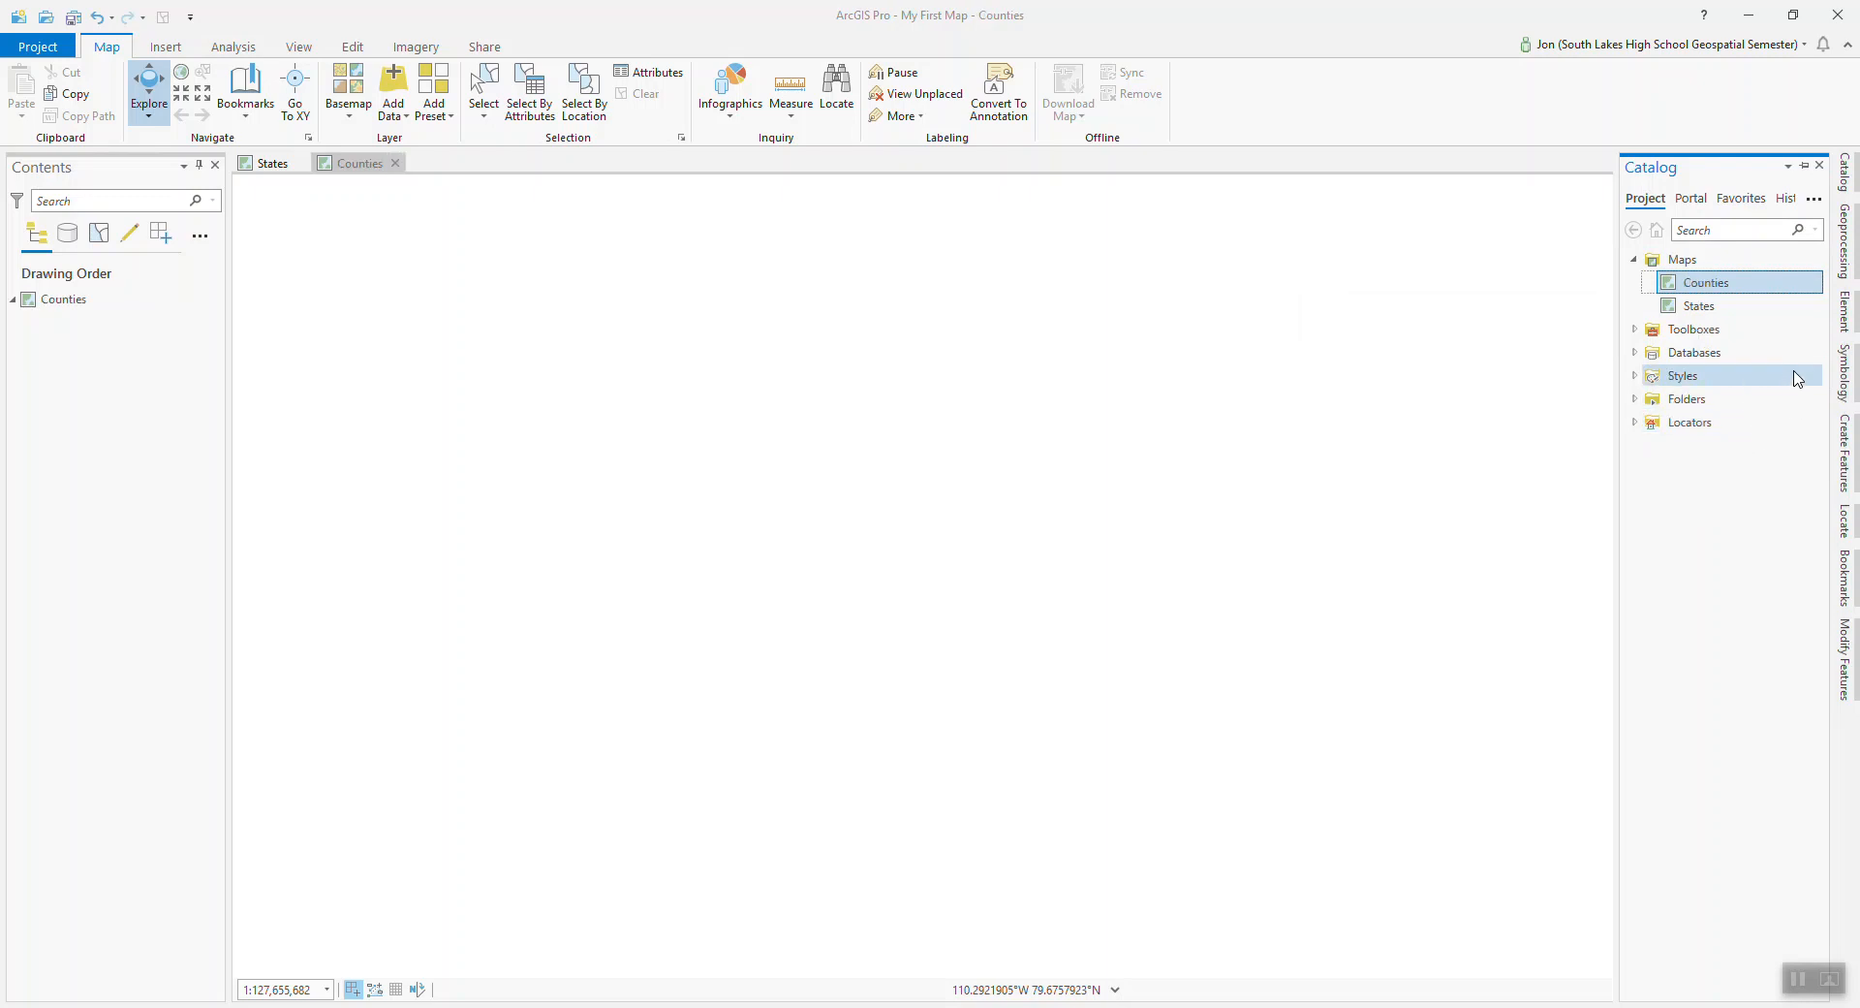
Create a third map in the project and rename it Fairfax Block Groups.
{"action": "right_click", "coordinate": [1691, 261]}
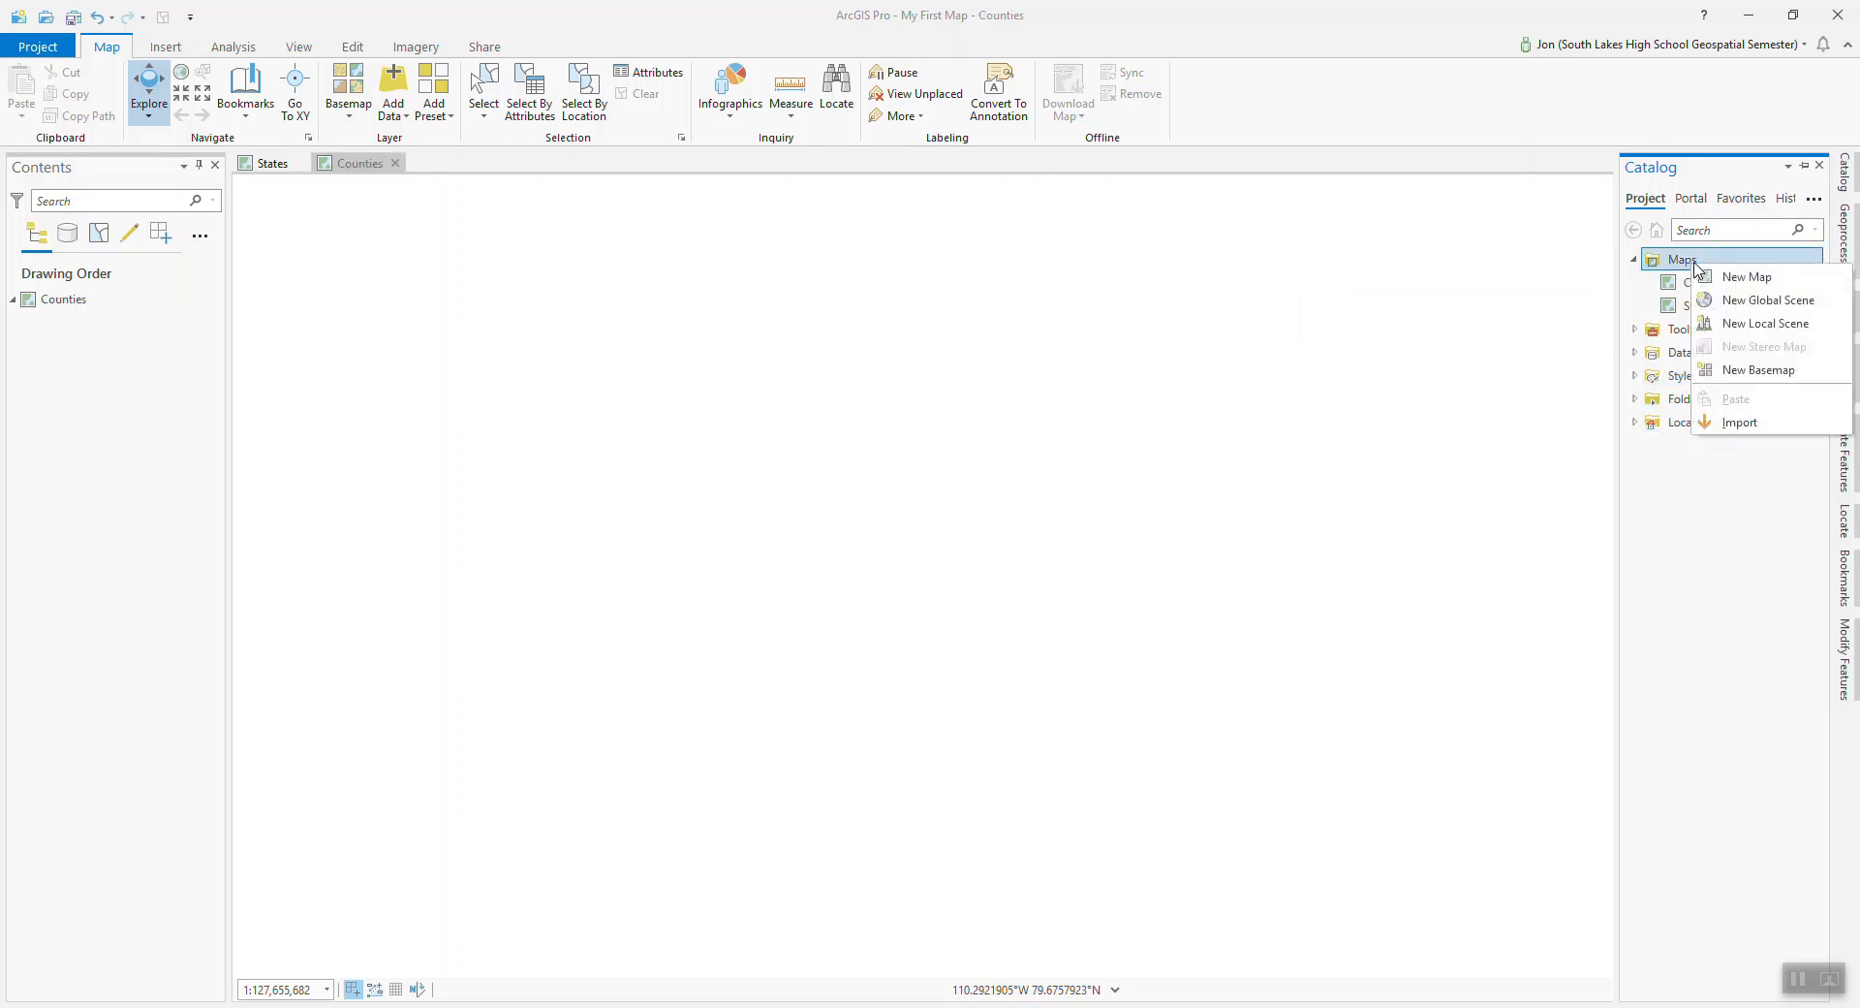
{"action": "left_click", "coordinate": [1743, 283]}
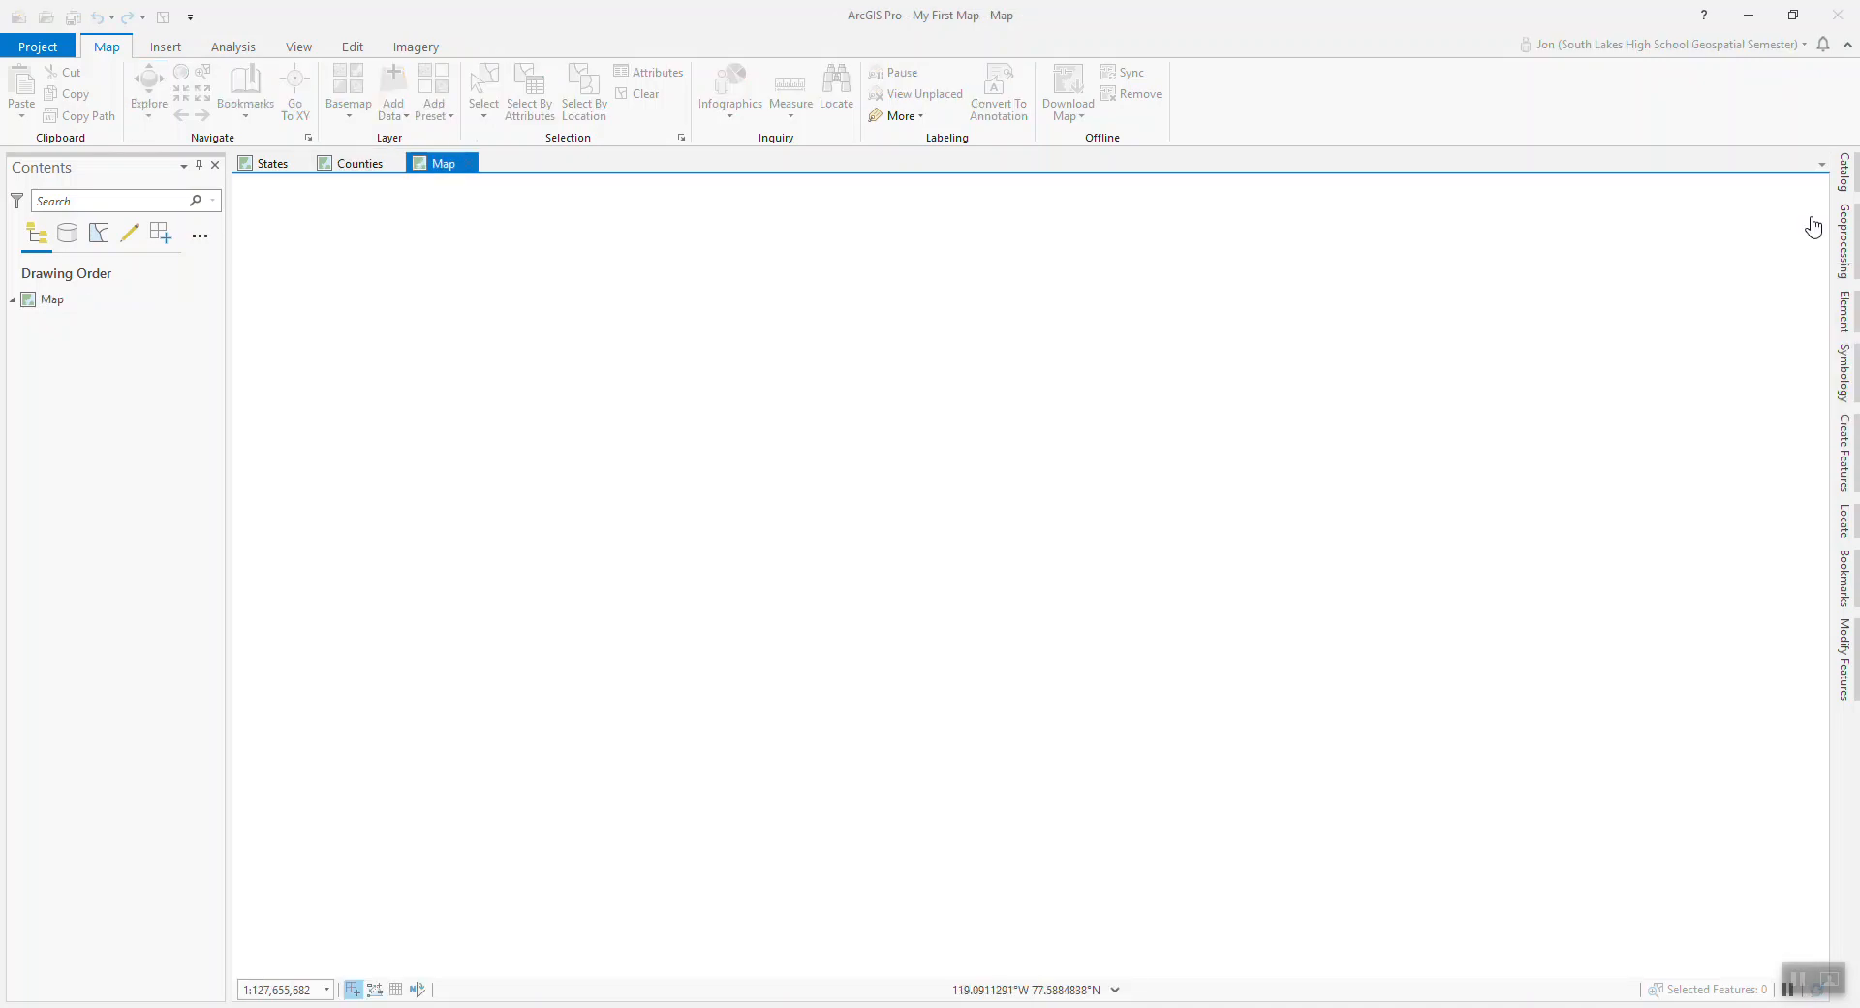
{"action": "left_click", "coordinate": [1846, 180]}
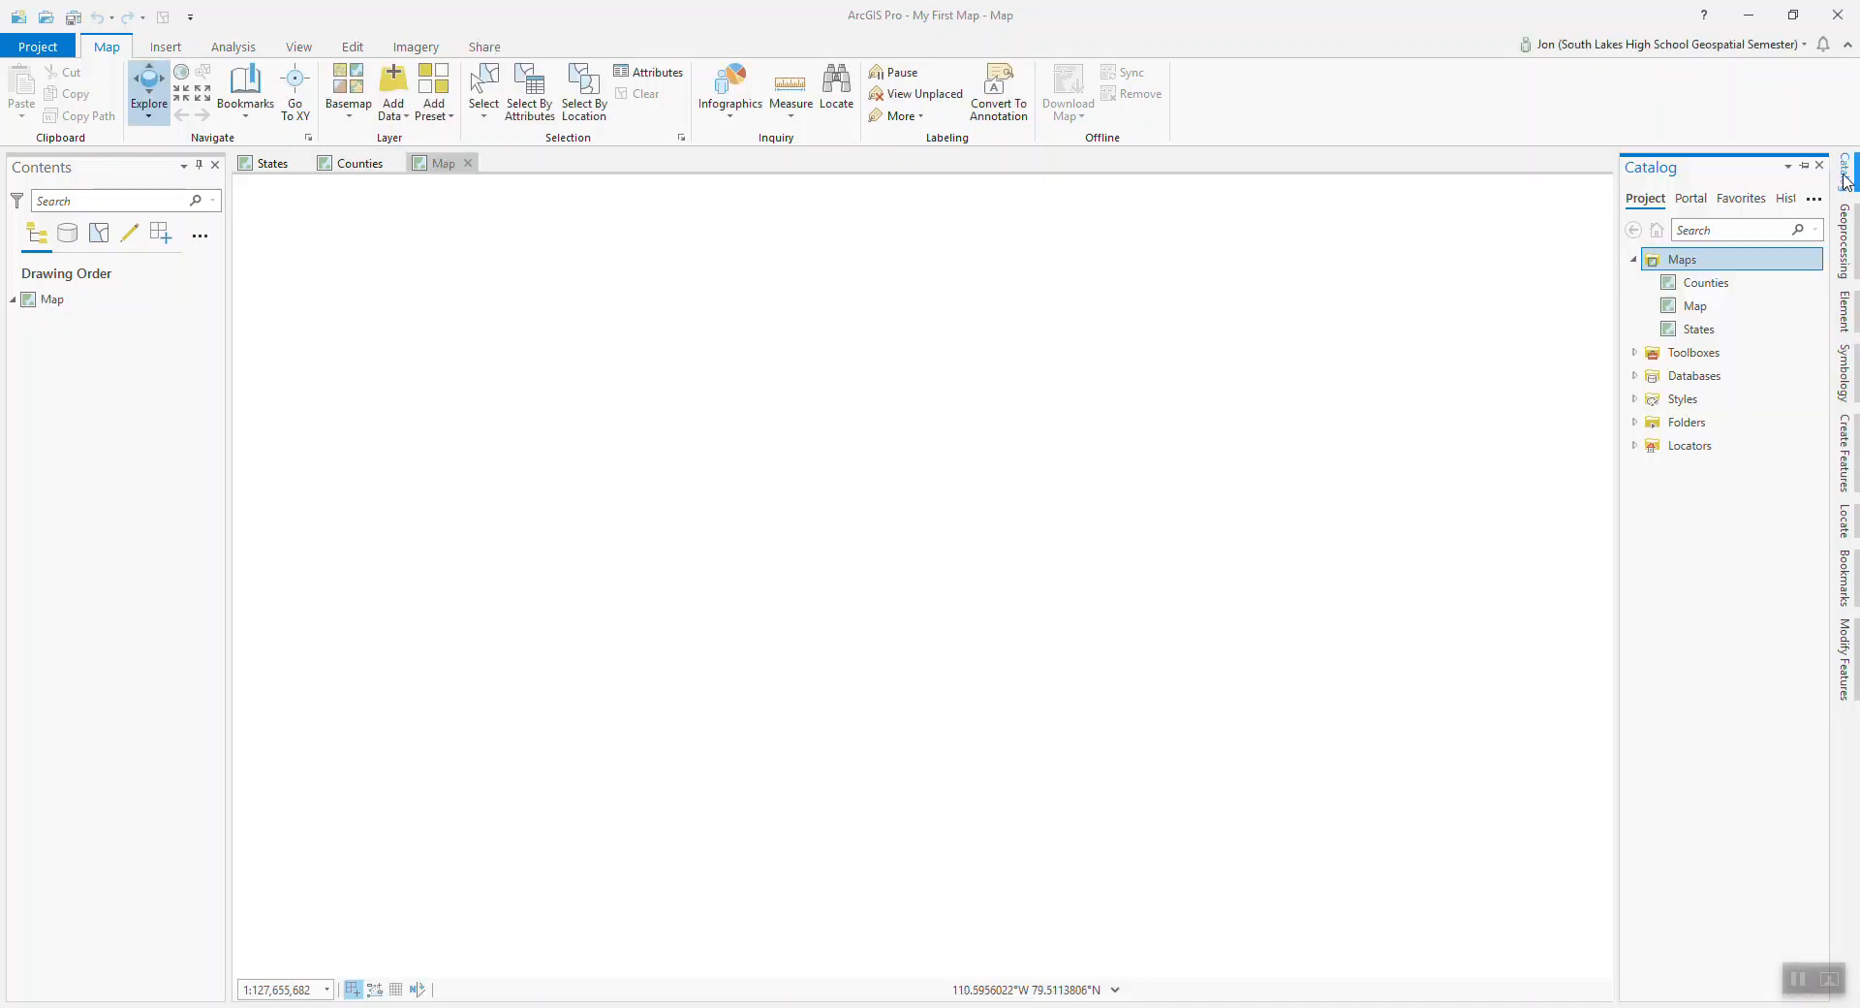
{"action": "left_click", "coordinate": [1698, 306]}
{"action": "right_click", "coordinate": [1702, 312]}
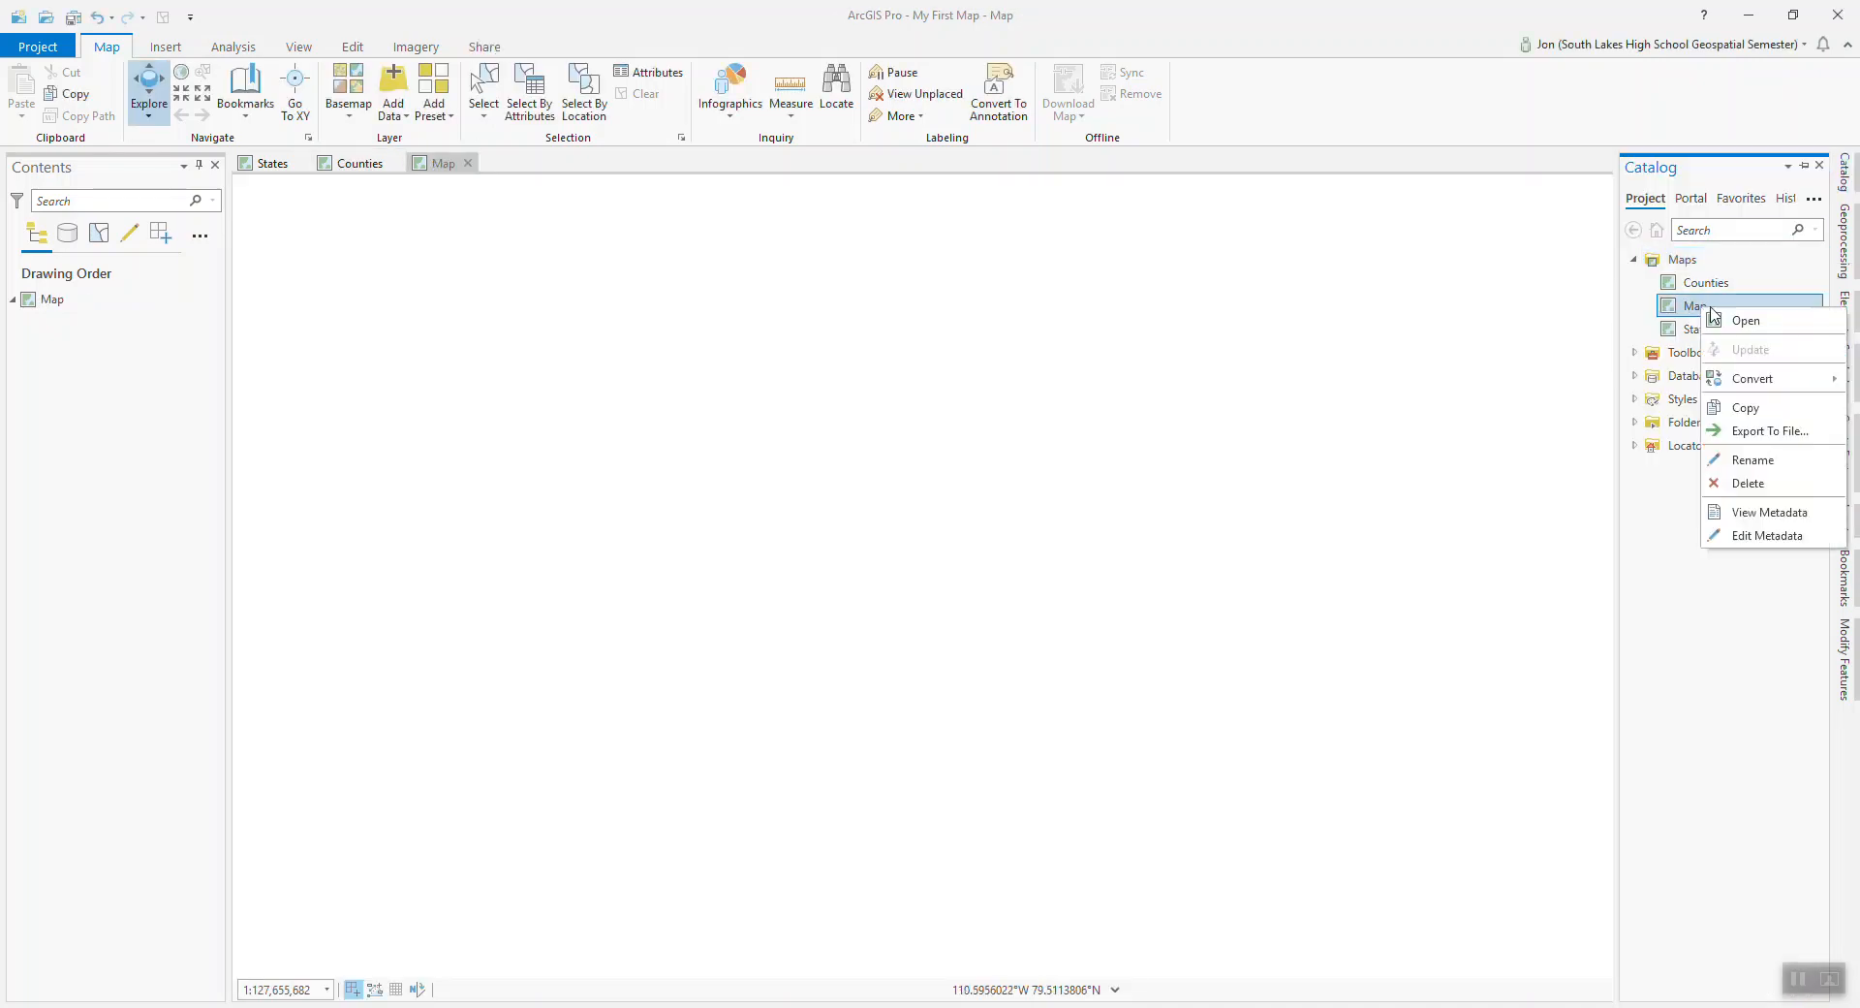
{"action": "left_click", "coordinate": [1763, 468]}
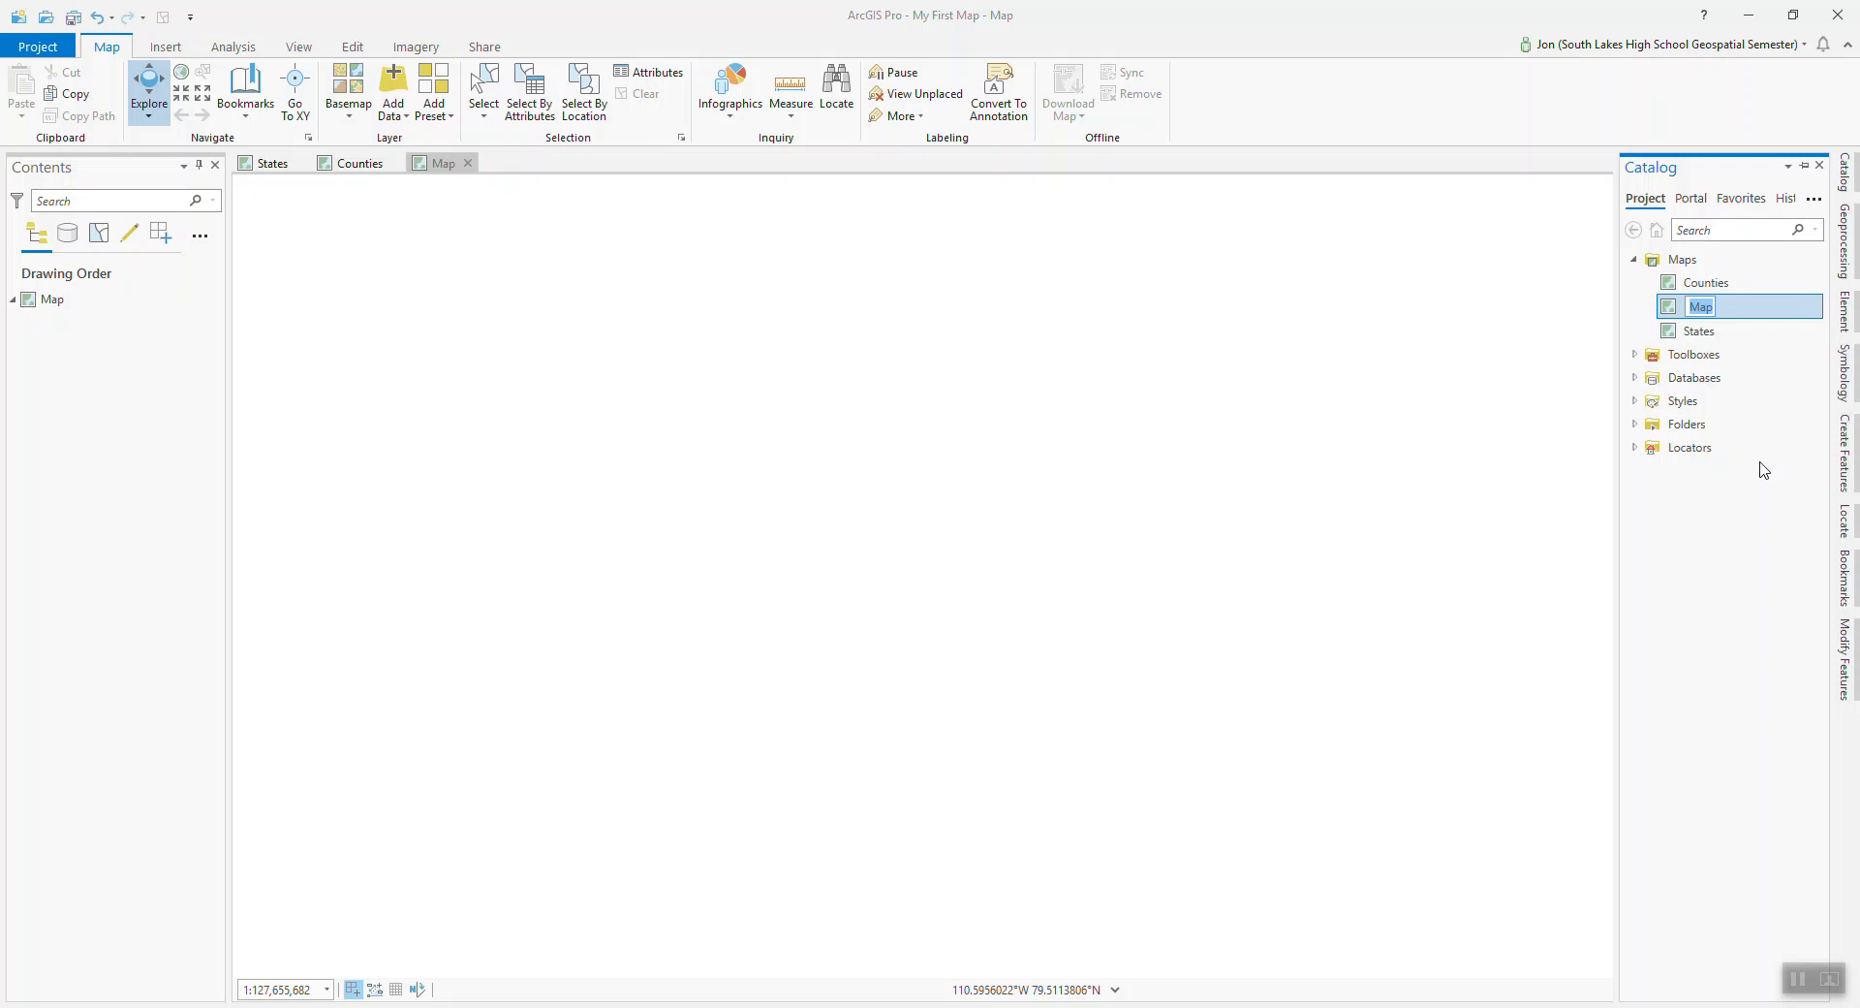
{"action": "type", "text": "Fairfax Block Groups"}
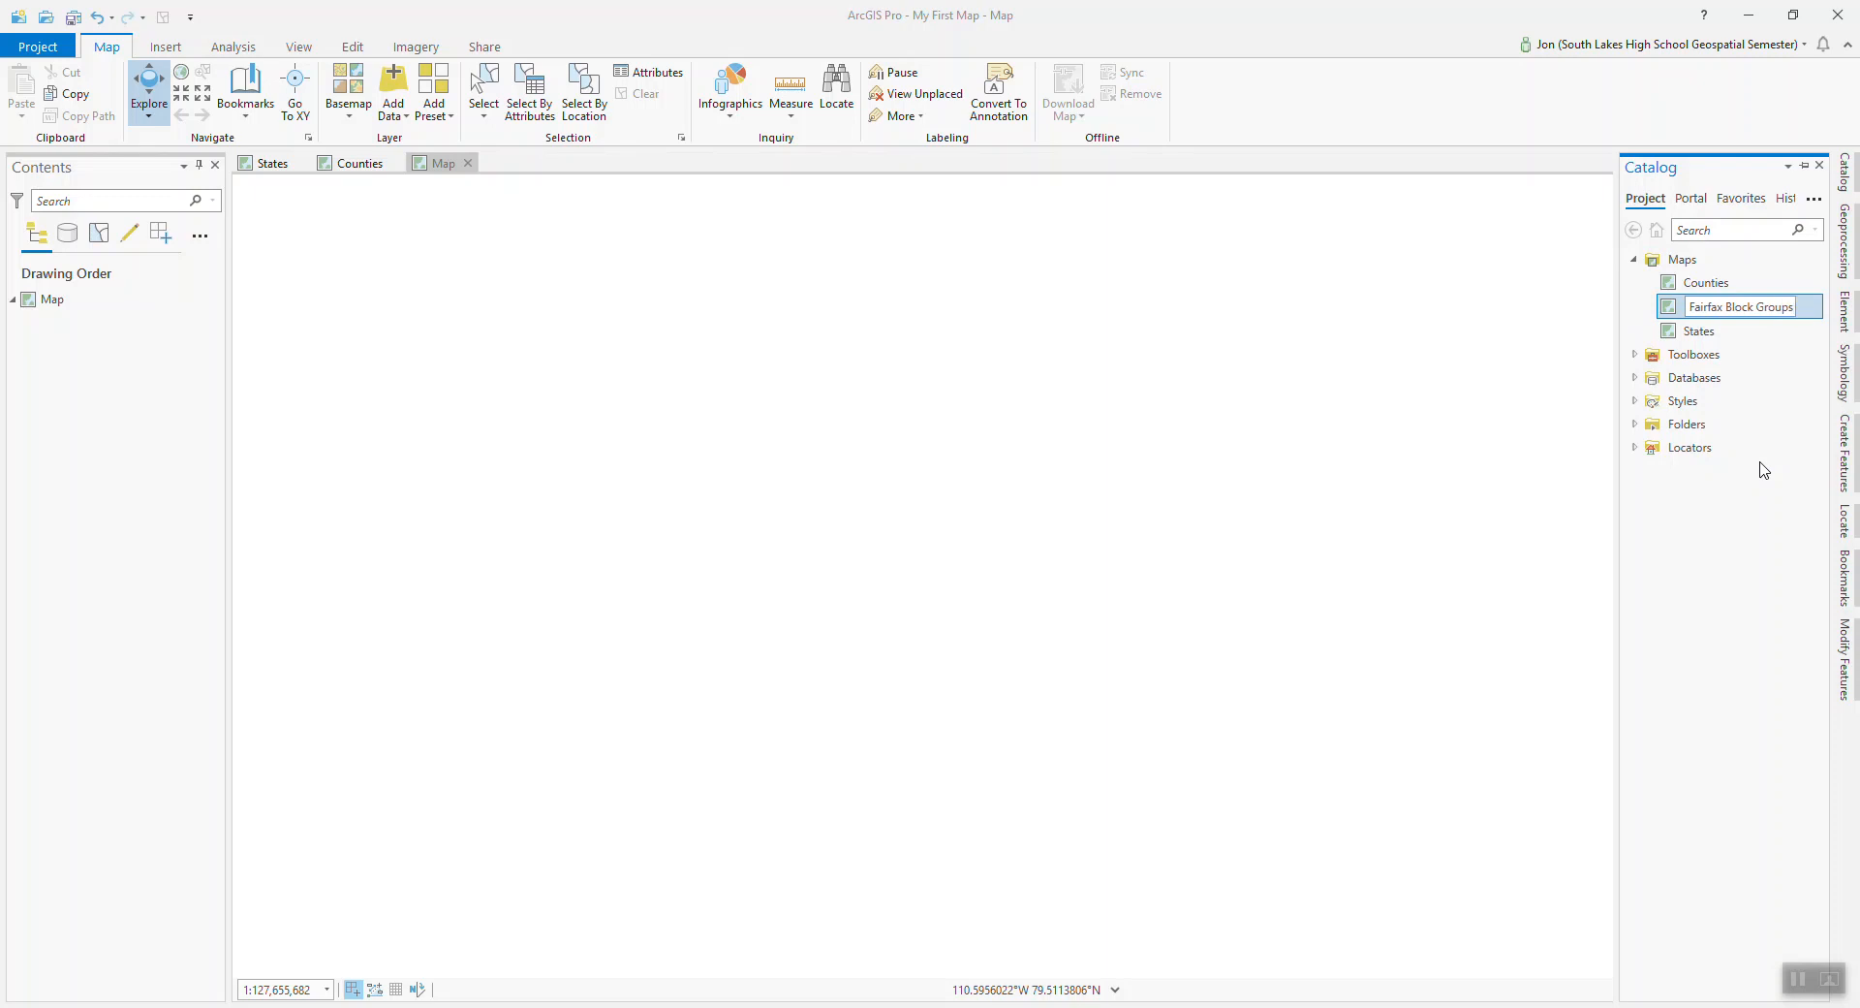
{"action": "key", "text": "Return"}
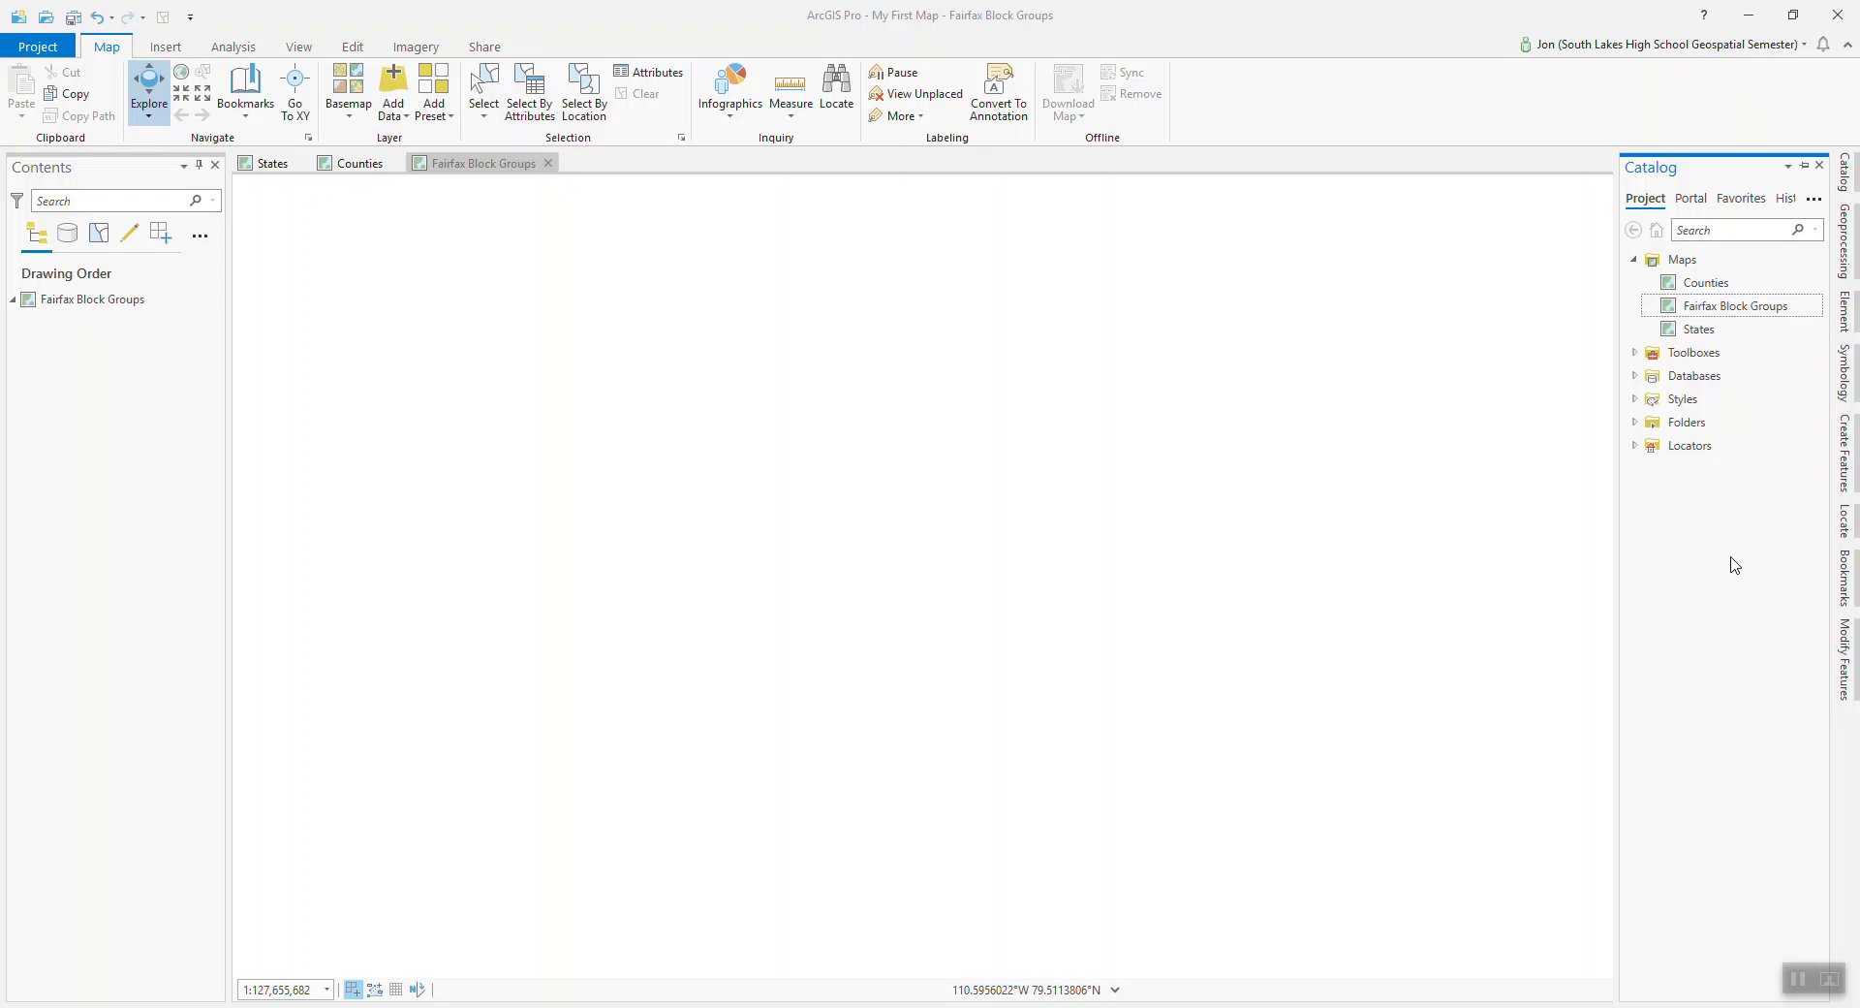
Add a folder connection to the USA folder in ArcGIS 2016 Data on Local Disk (C:) and expand it in the project catalog.
{"action": "left_click", "coordinate": [1635, 261]}
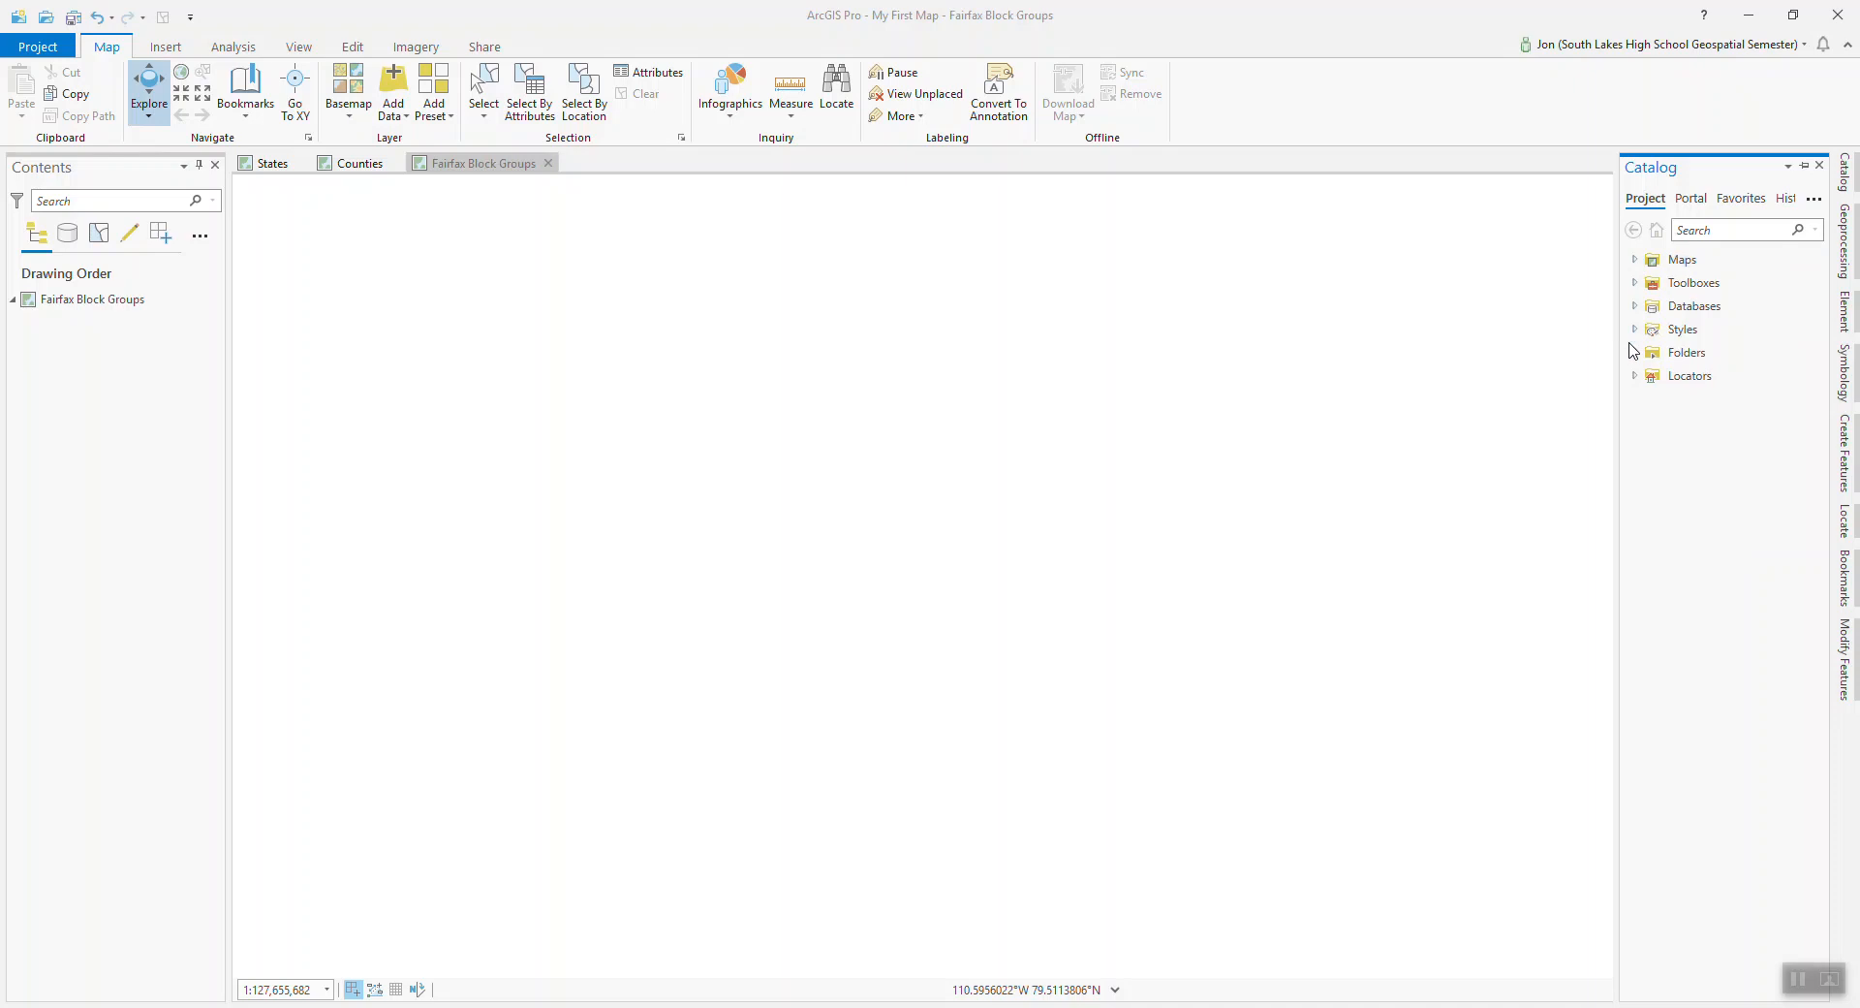
{"action": "left_click", "coordinate": [1687, 360]}
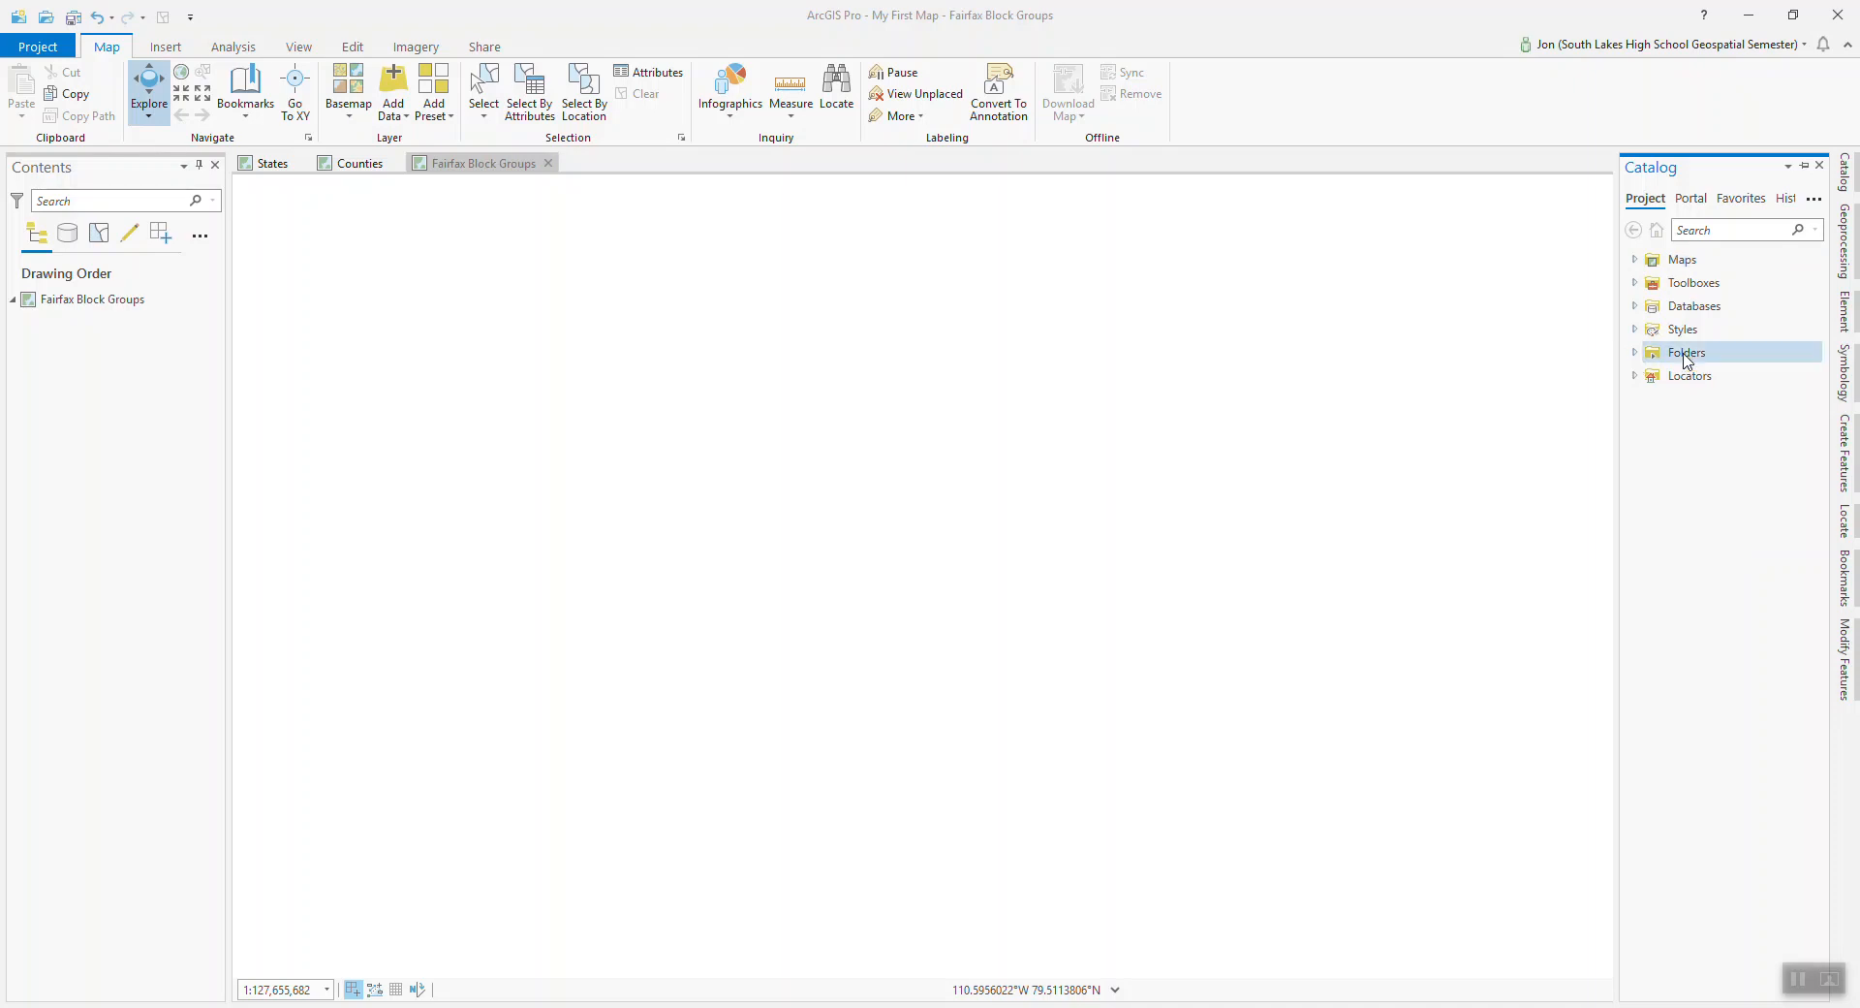
{"action": "left_click", "coordinate": [1636, 353]}
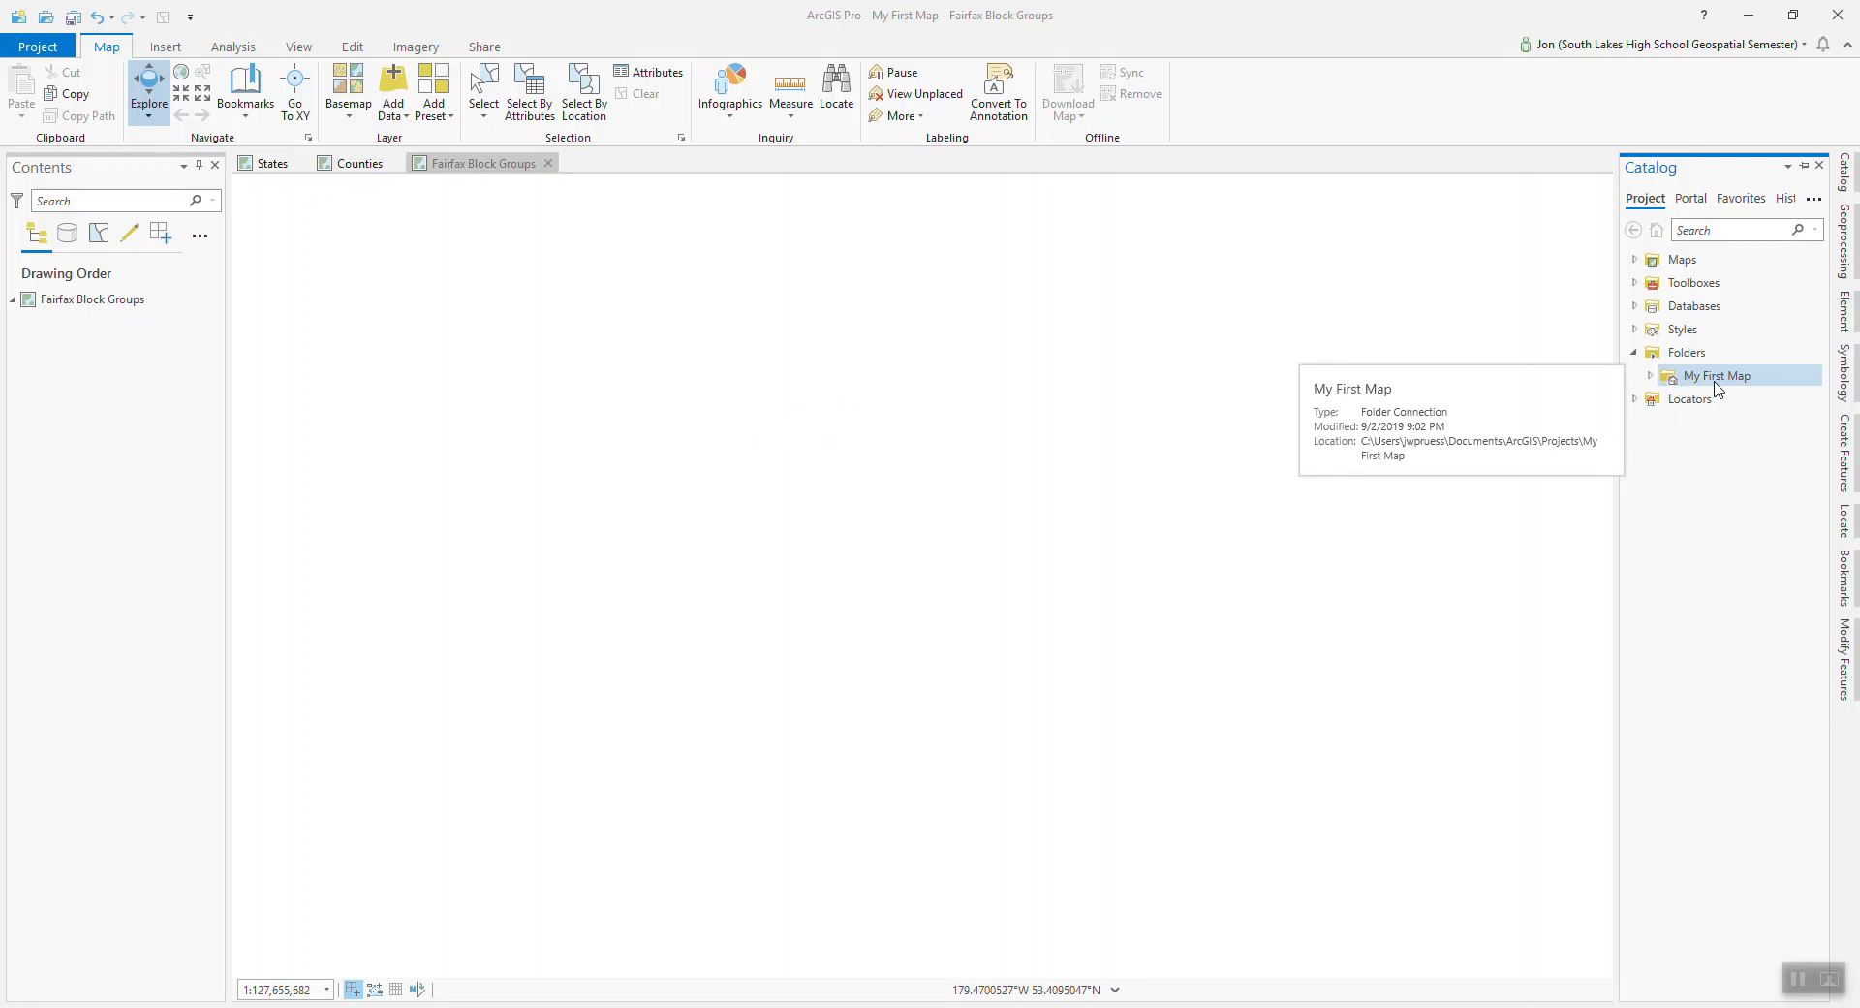
{"action": "right_click", "coordinate": [1687, 353]}
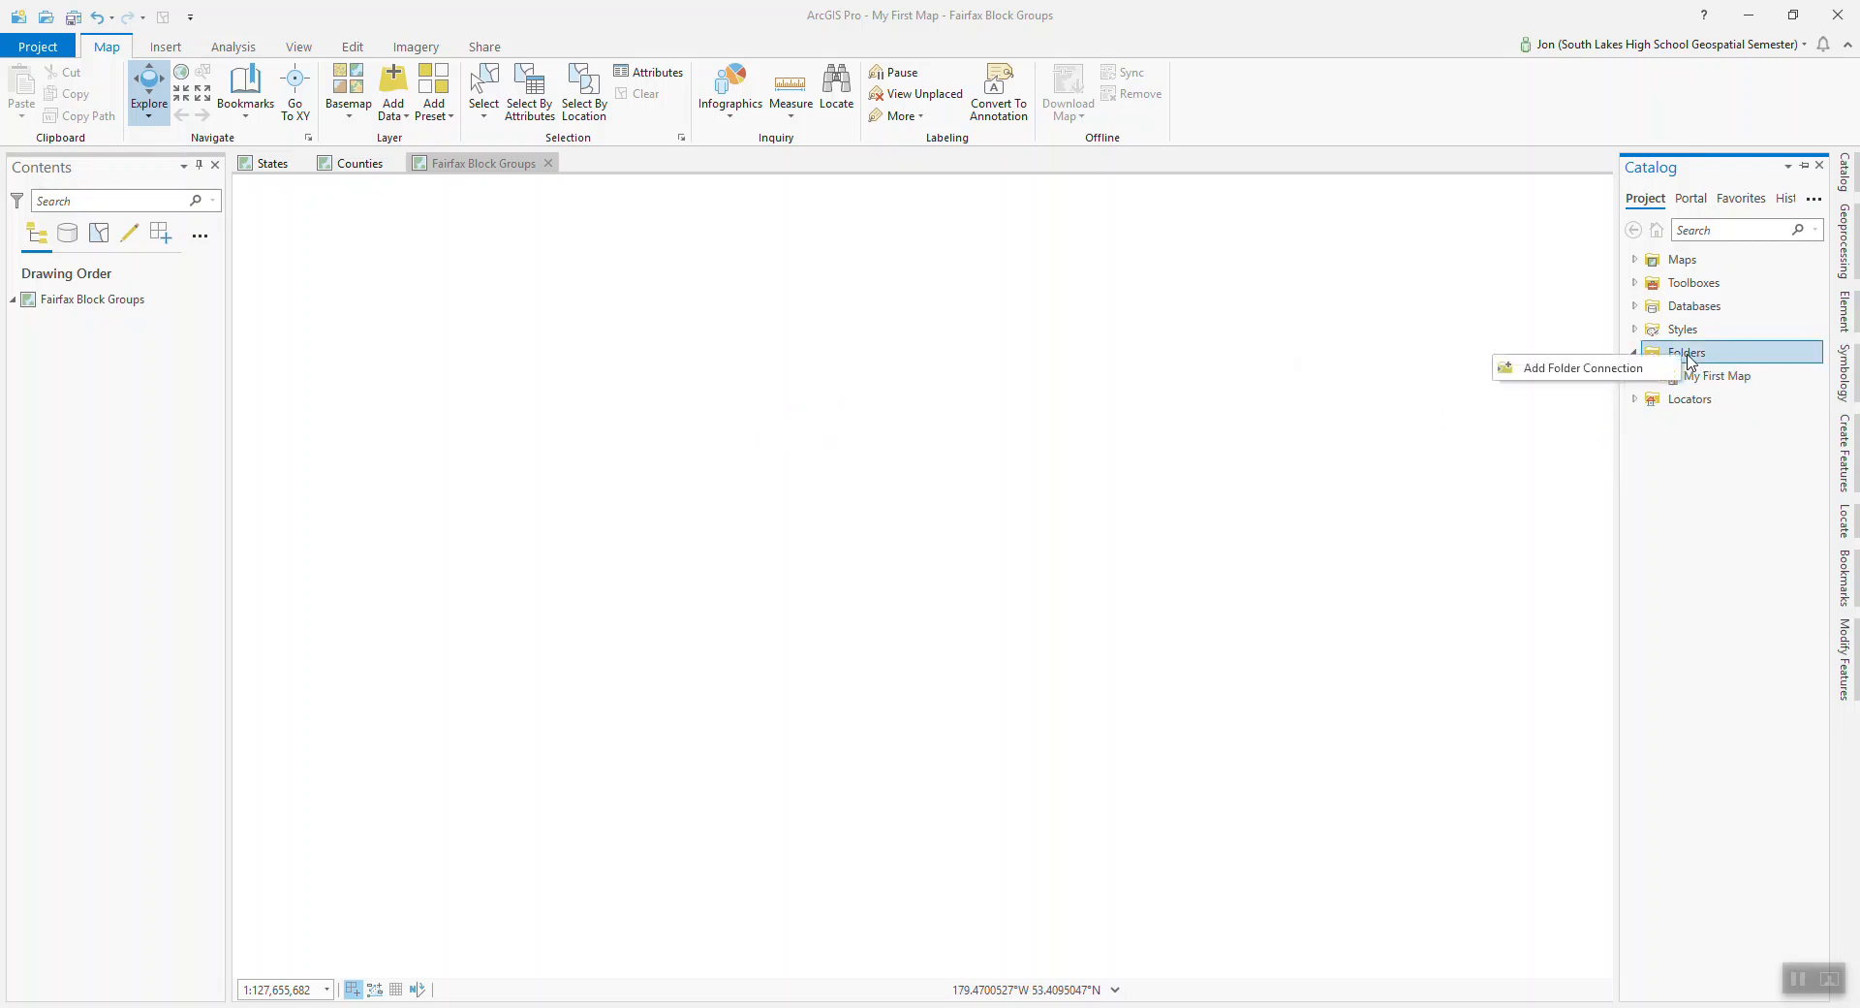
{"action": "left_click", "coordinate": [1605, 369]}
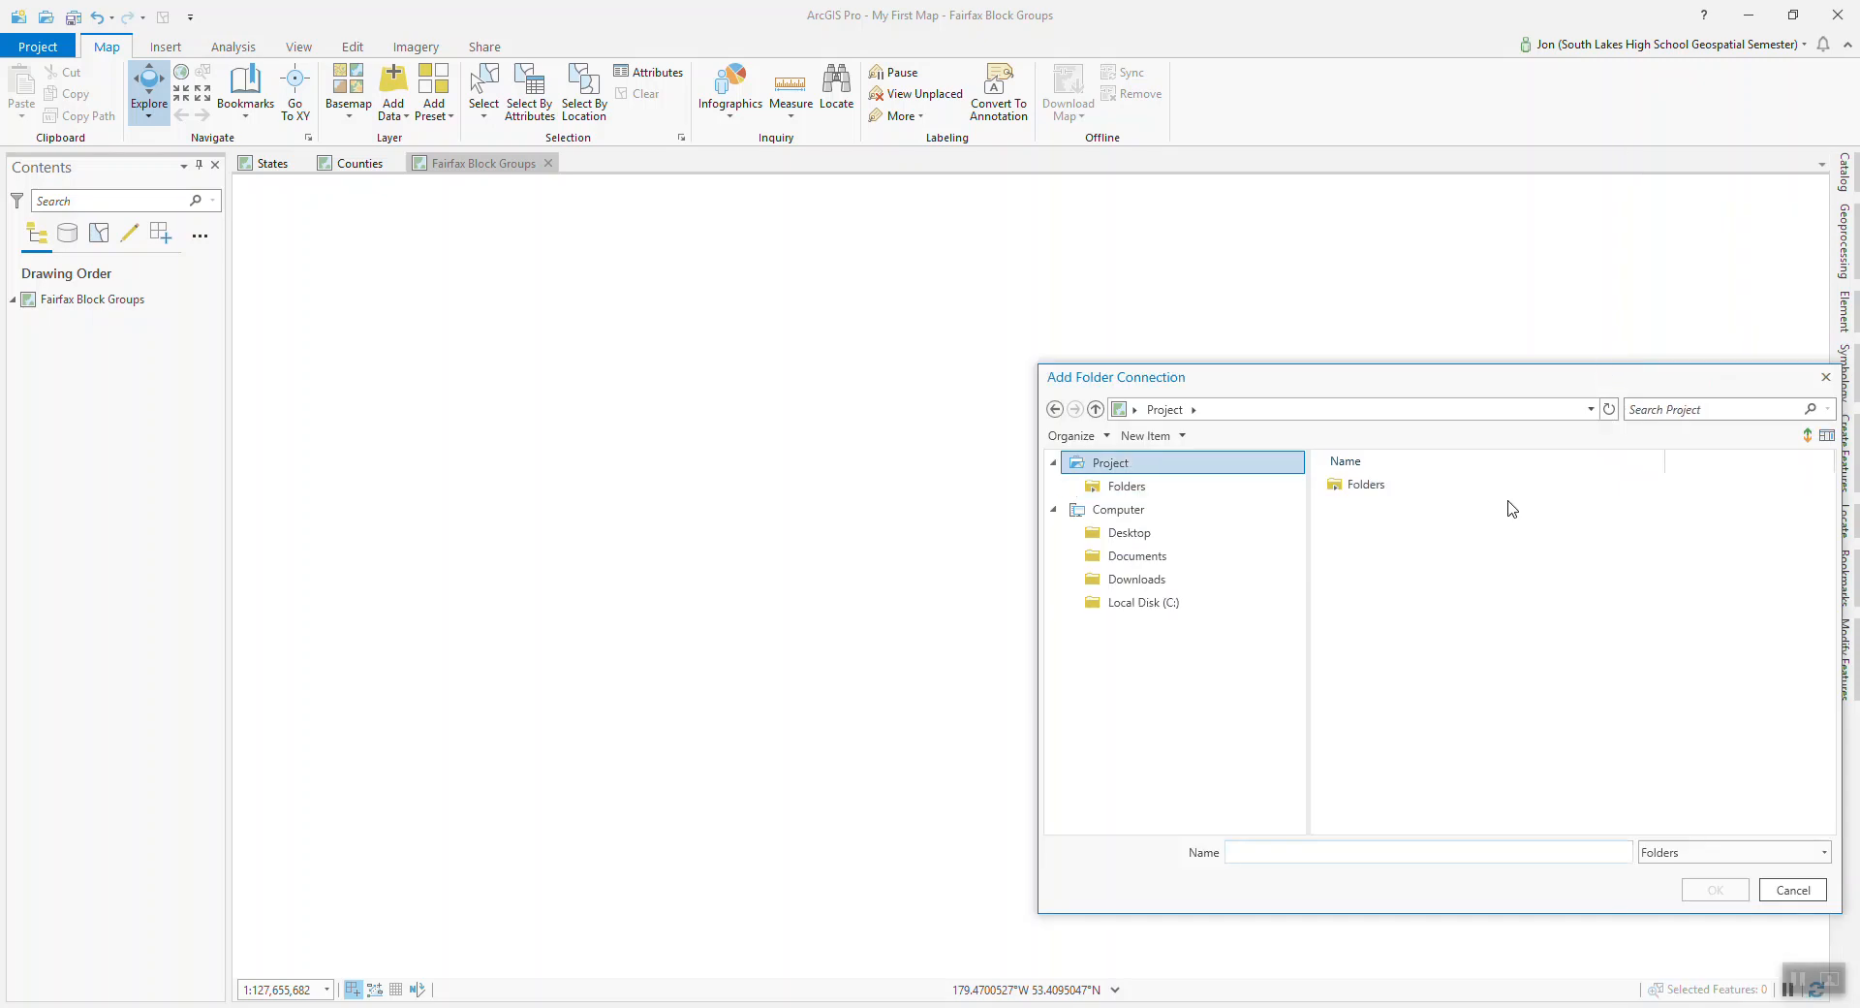
{"action": "left_click", "coordinate": [1171, 606]}
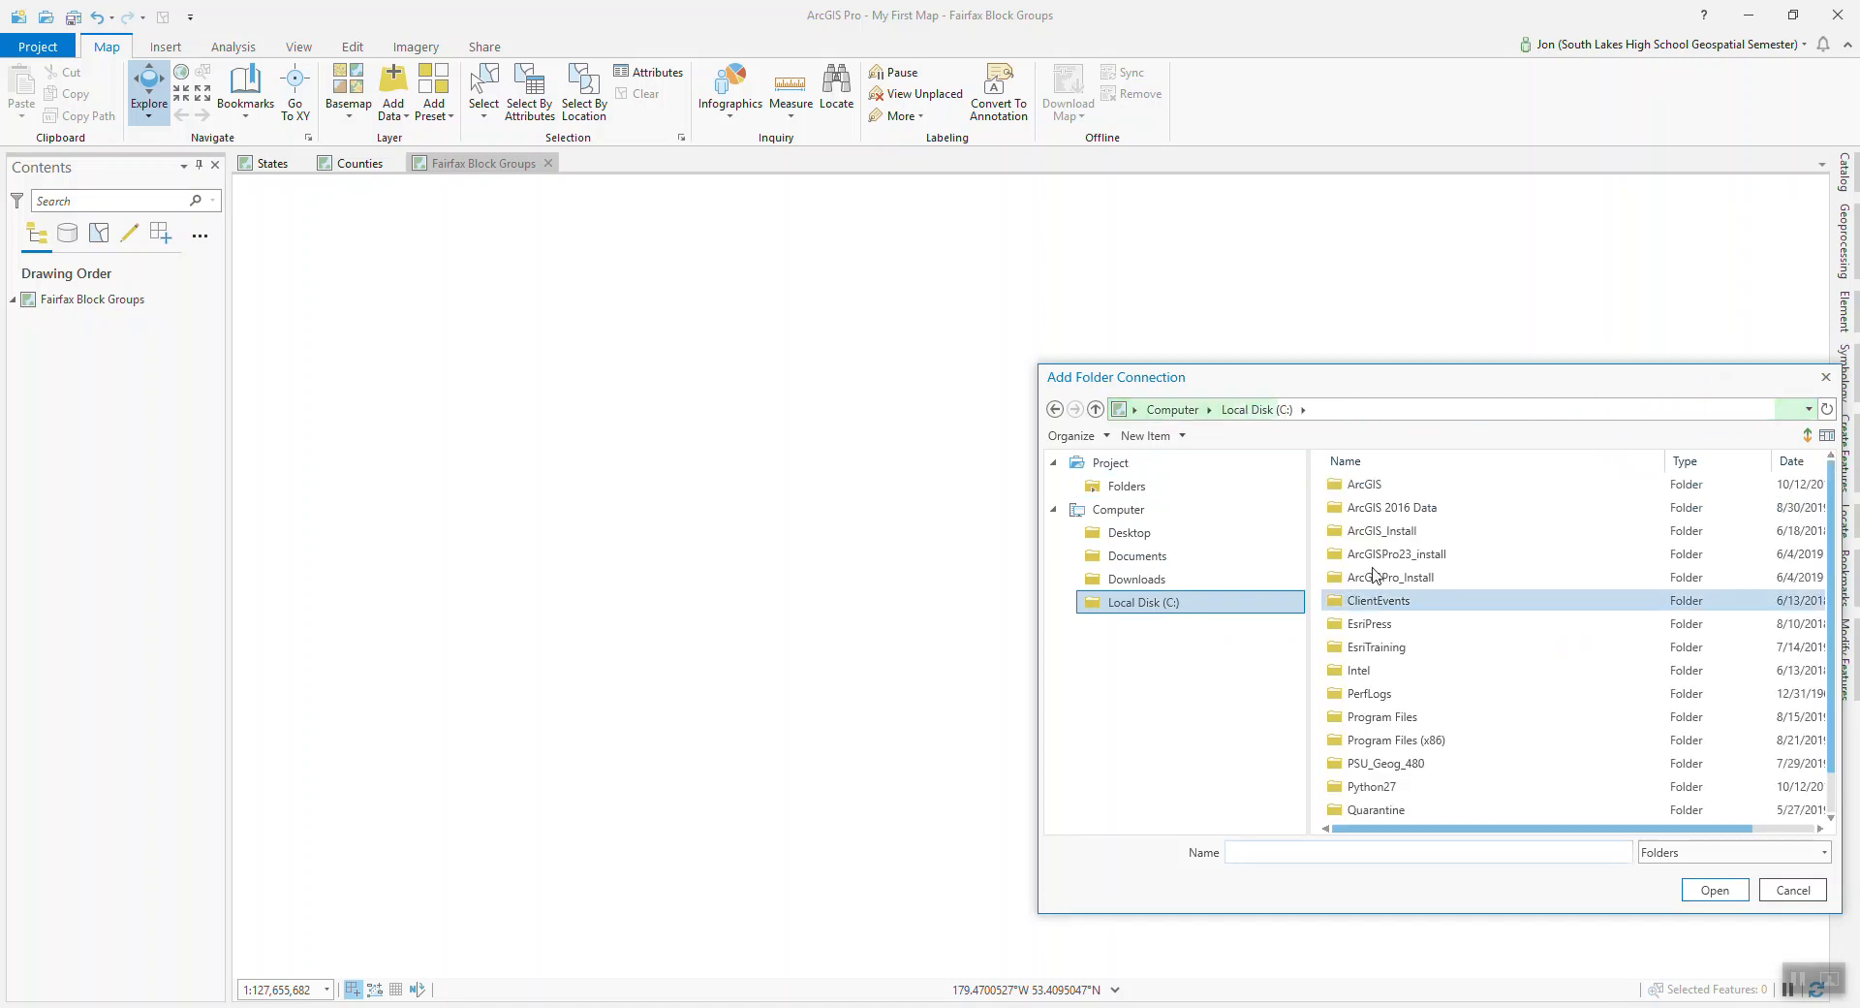
{"action": "double_click", "coordinate": [1383, 508]}
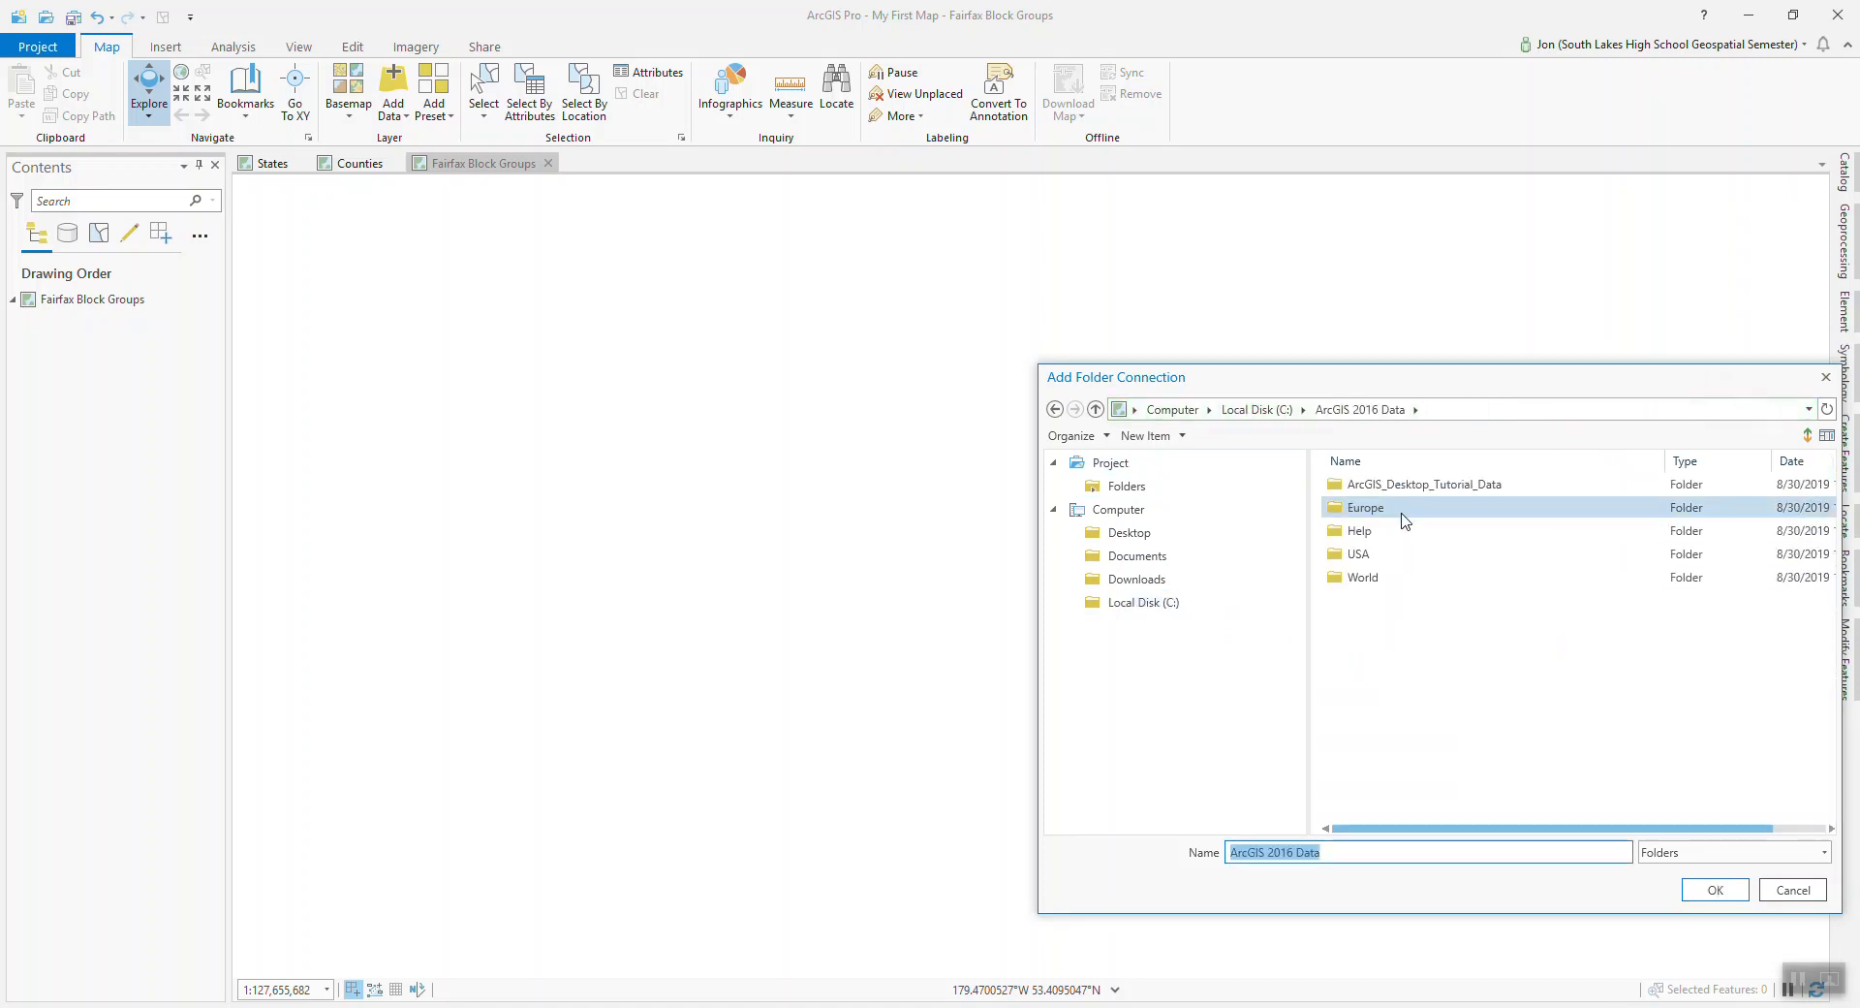
{"action": "left_click", "coordinate": [1360, 553]}
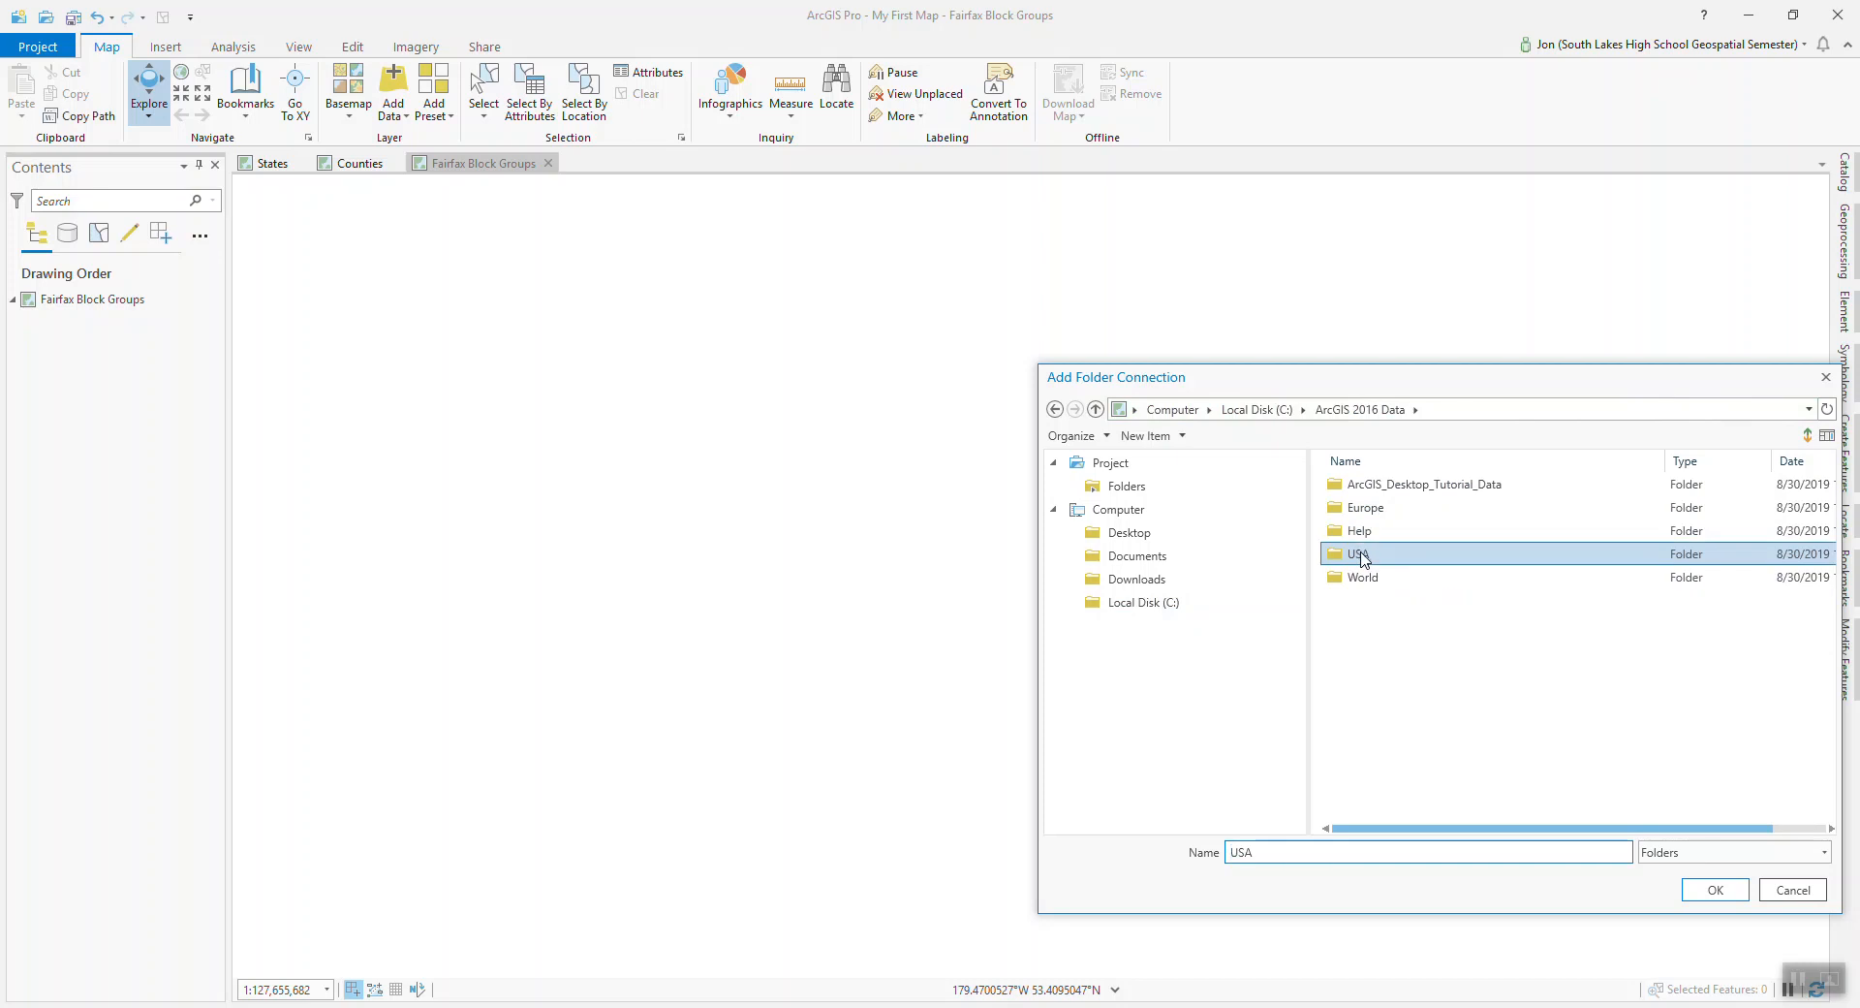
{"action": "left_click", "coordinate": [1715, 890]}
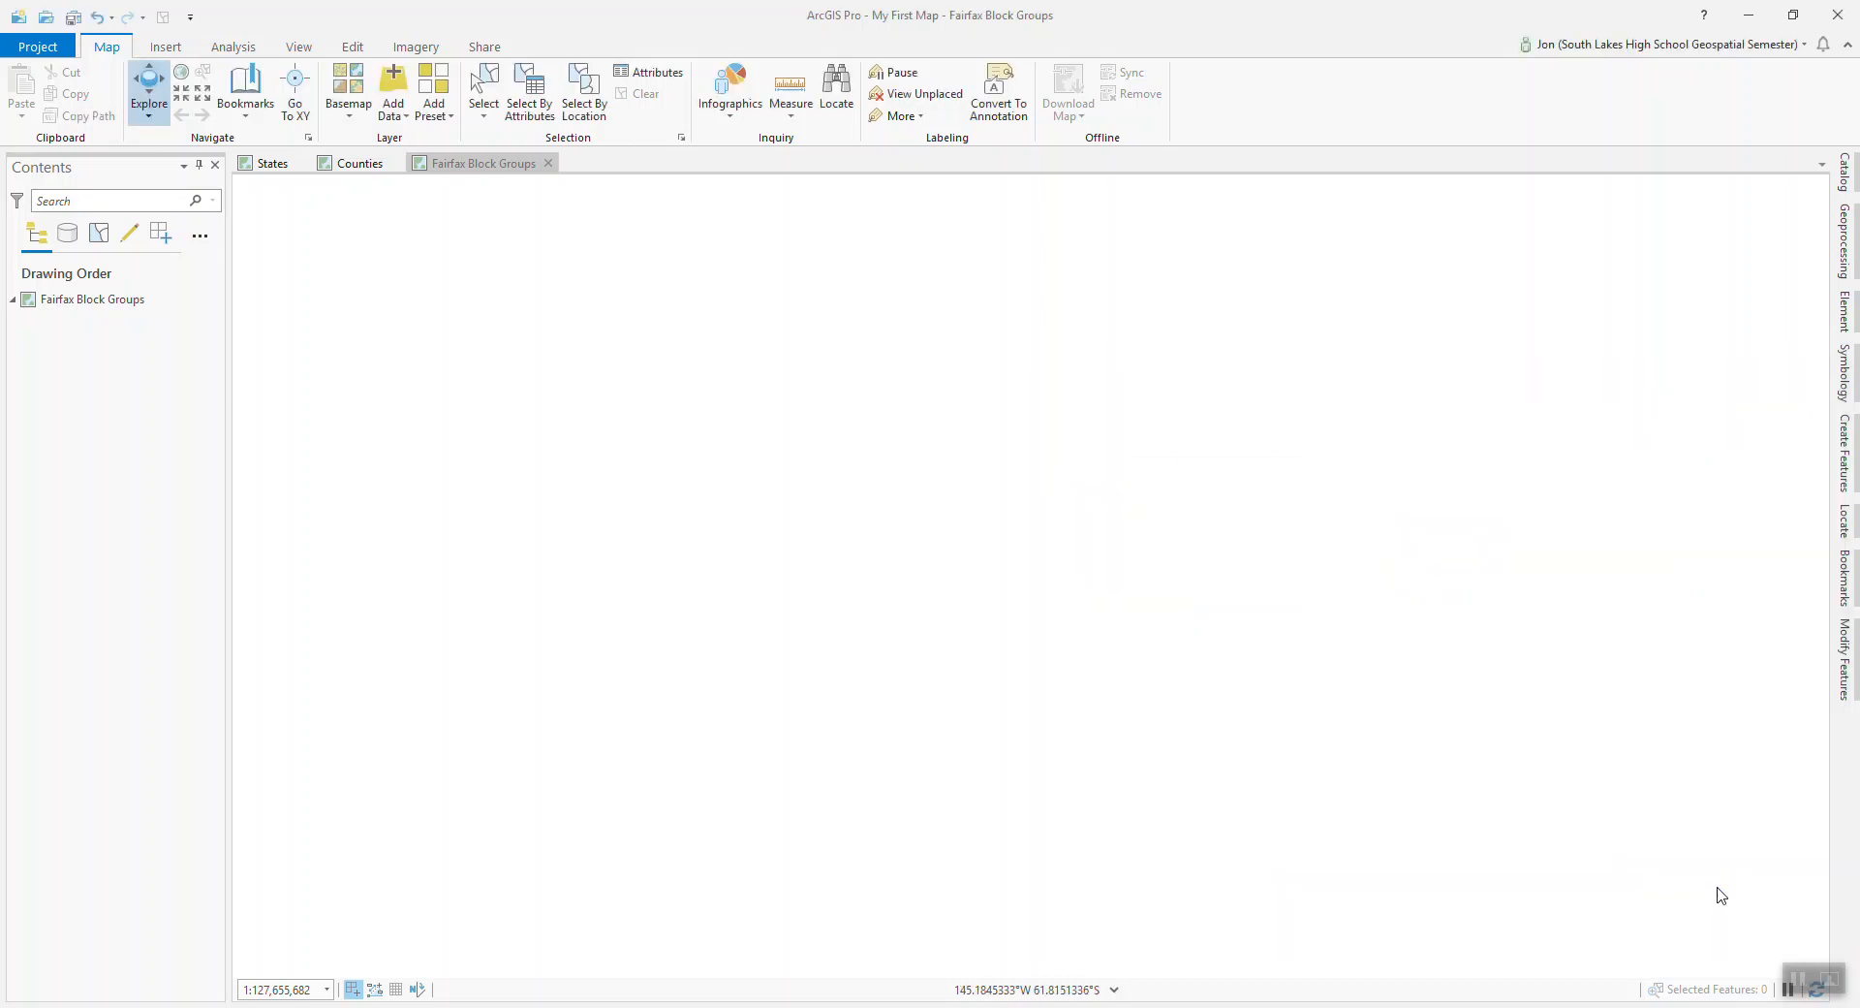
{"action": "left_click", "coordinate": [1844, 179]}
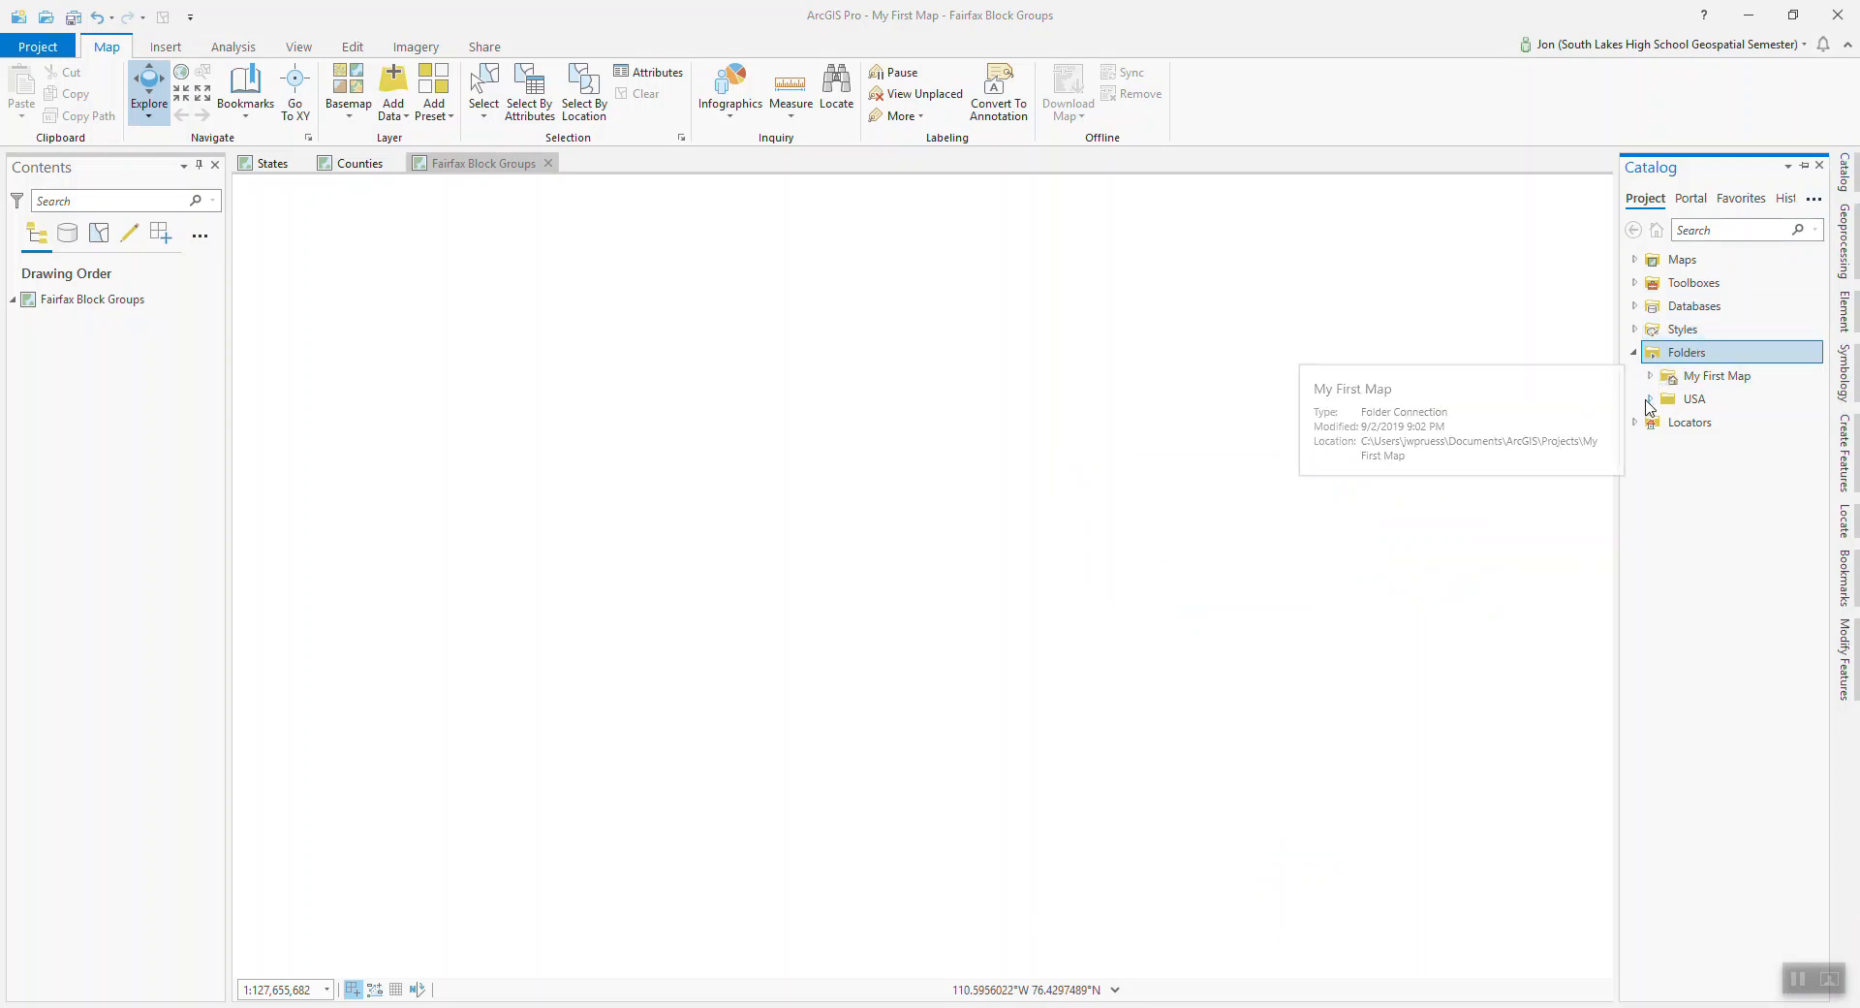
{"action": "left_click", "coordinate": [1651, 399]}
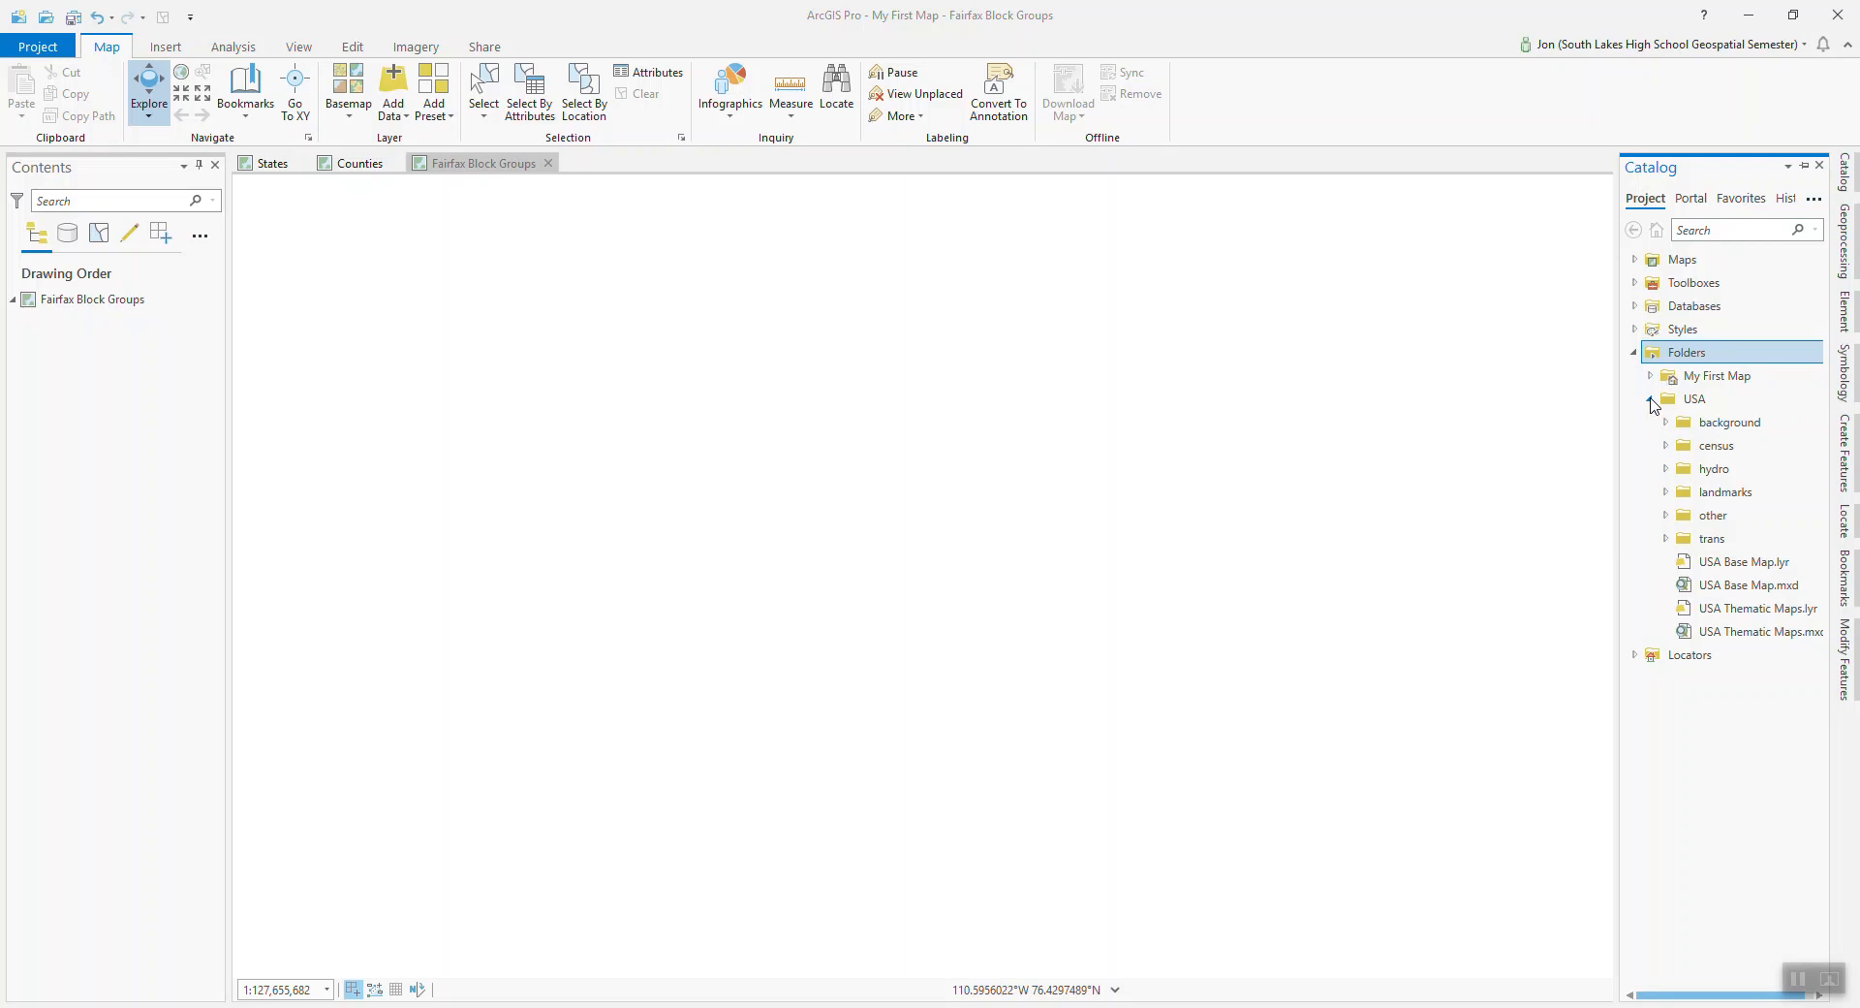
Activate the States map and examine its coordinate system in the map properties, then close them without changes.
{"action": "left_click", "coordinate": [31, 304]}
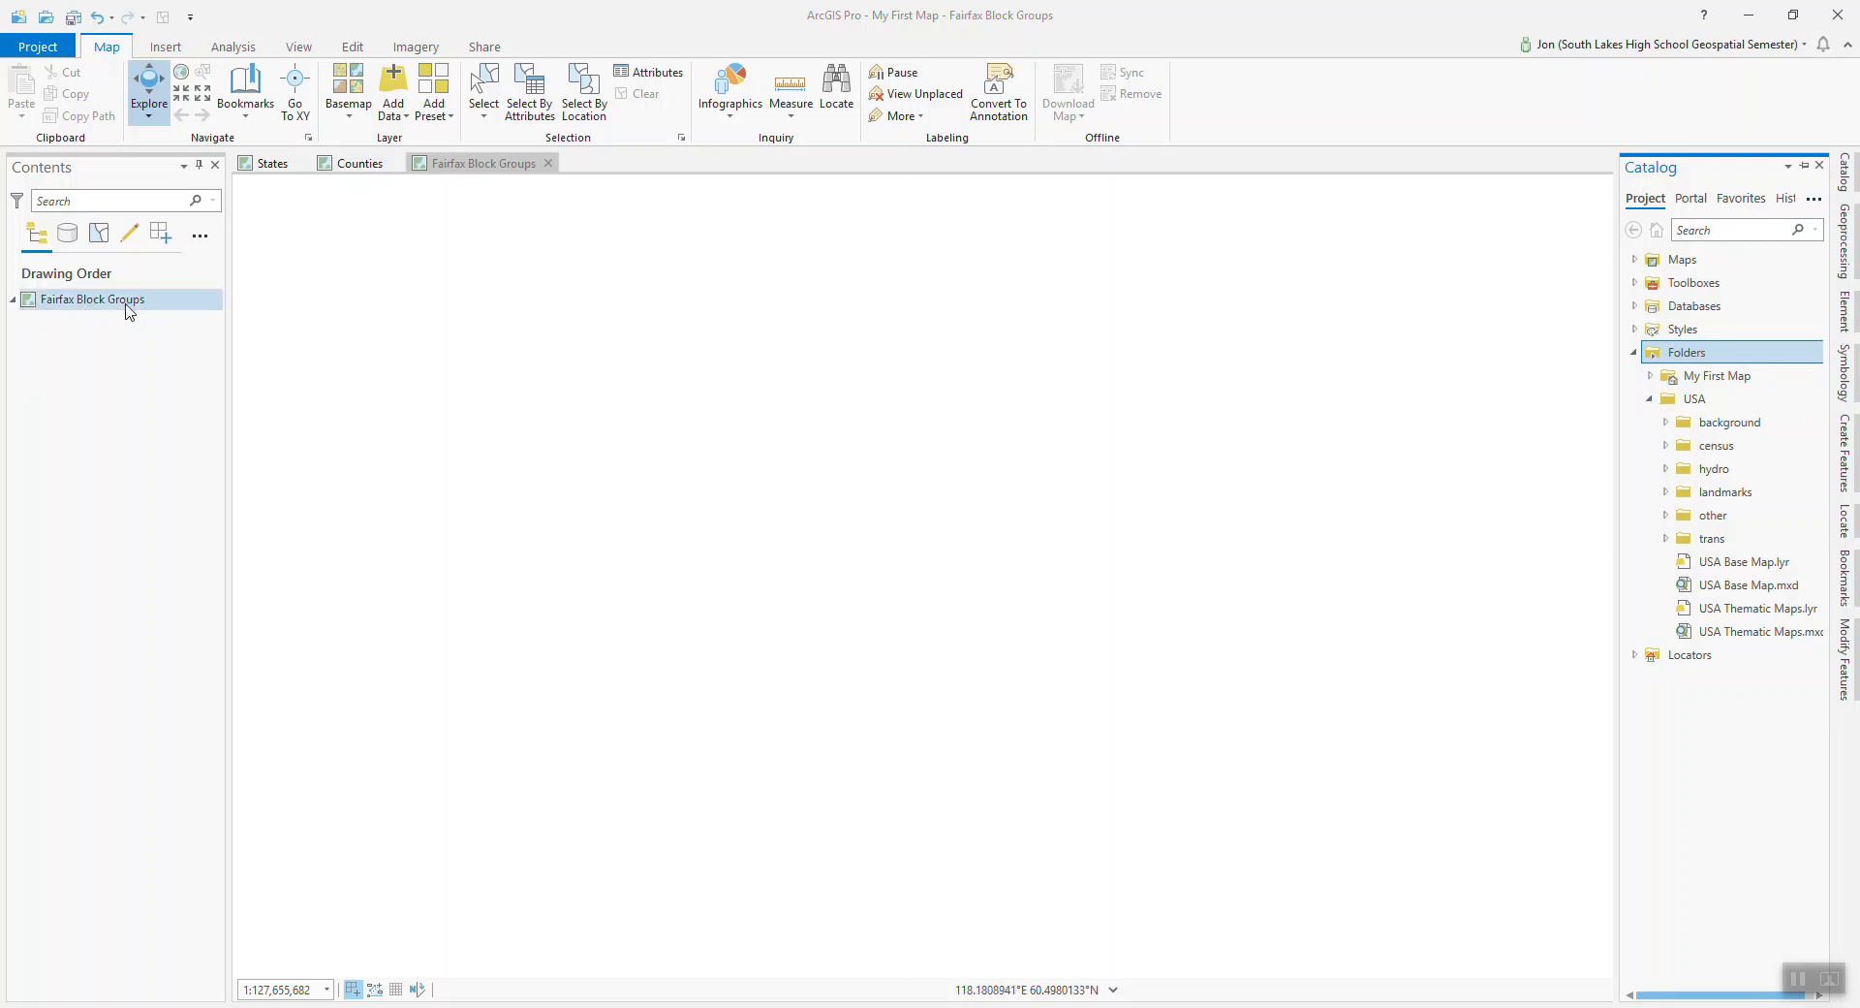
{"action": "left_click", "coordinate": [265, 165]}
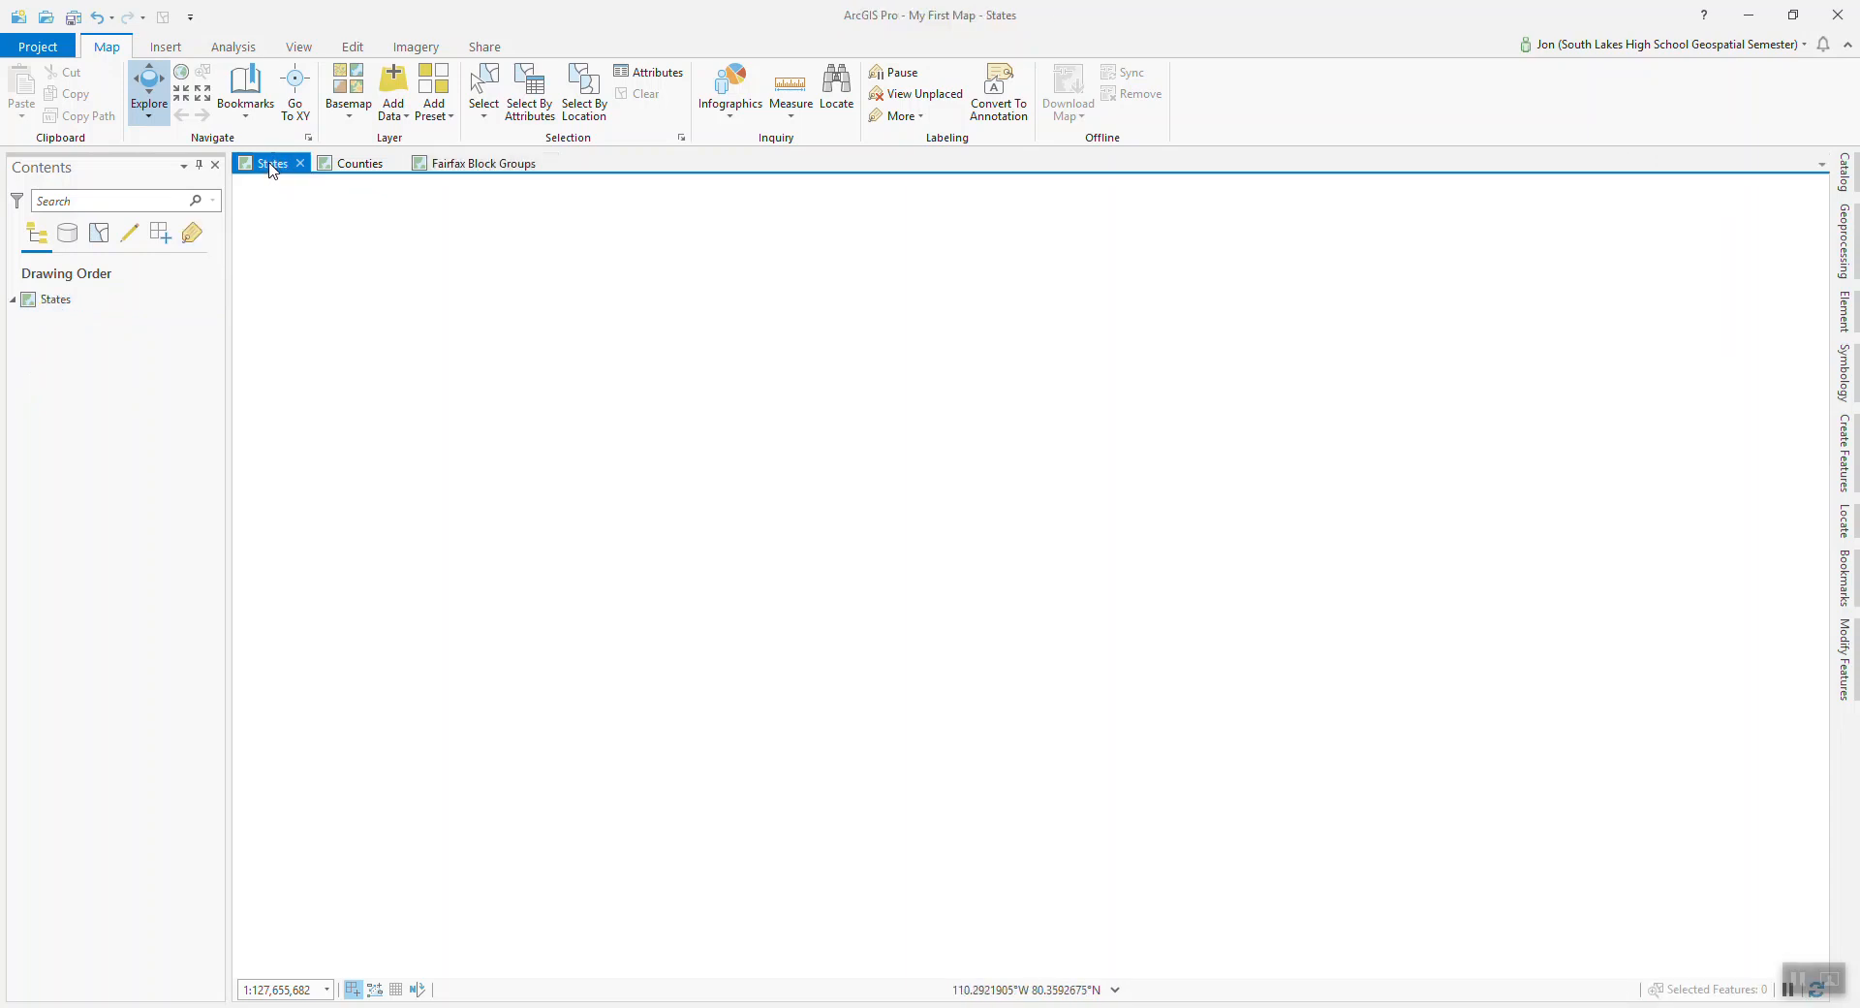
{"action": "left_click", "coordinate": [54, 302]}
{"action": "right_click", "coordinate": [60, 301]}
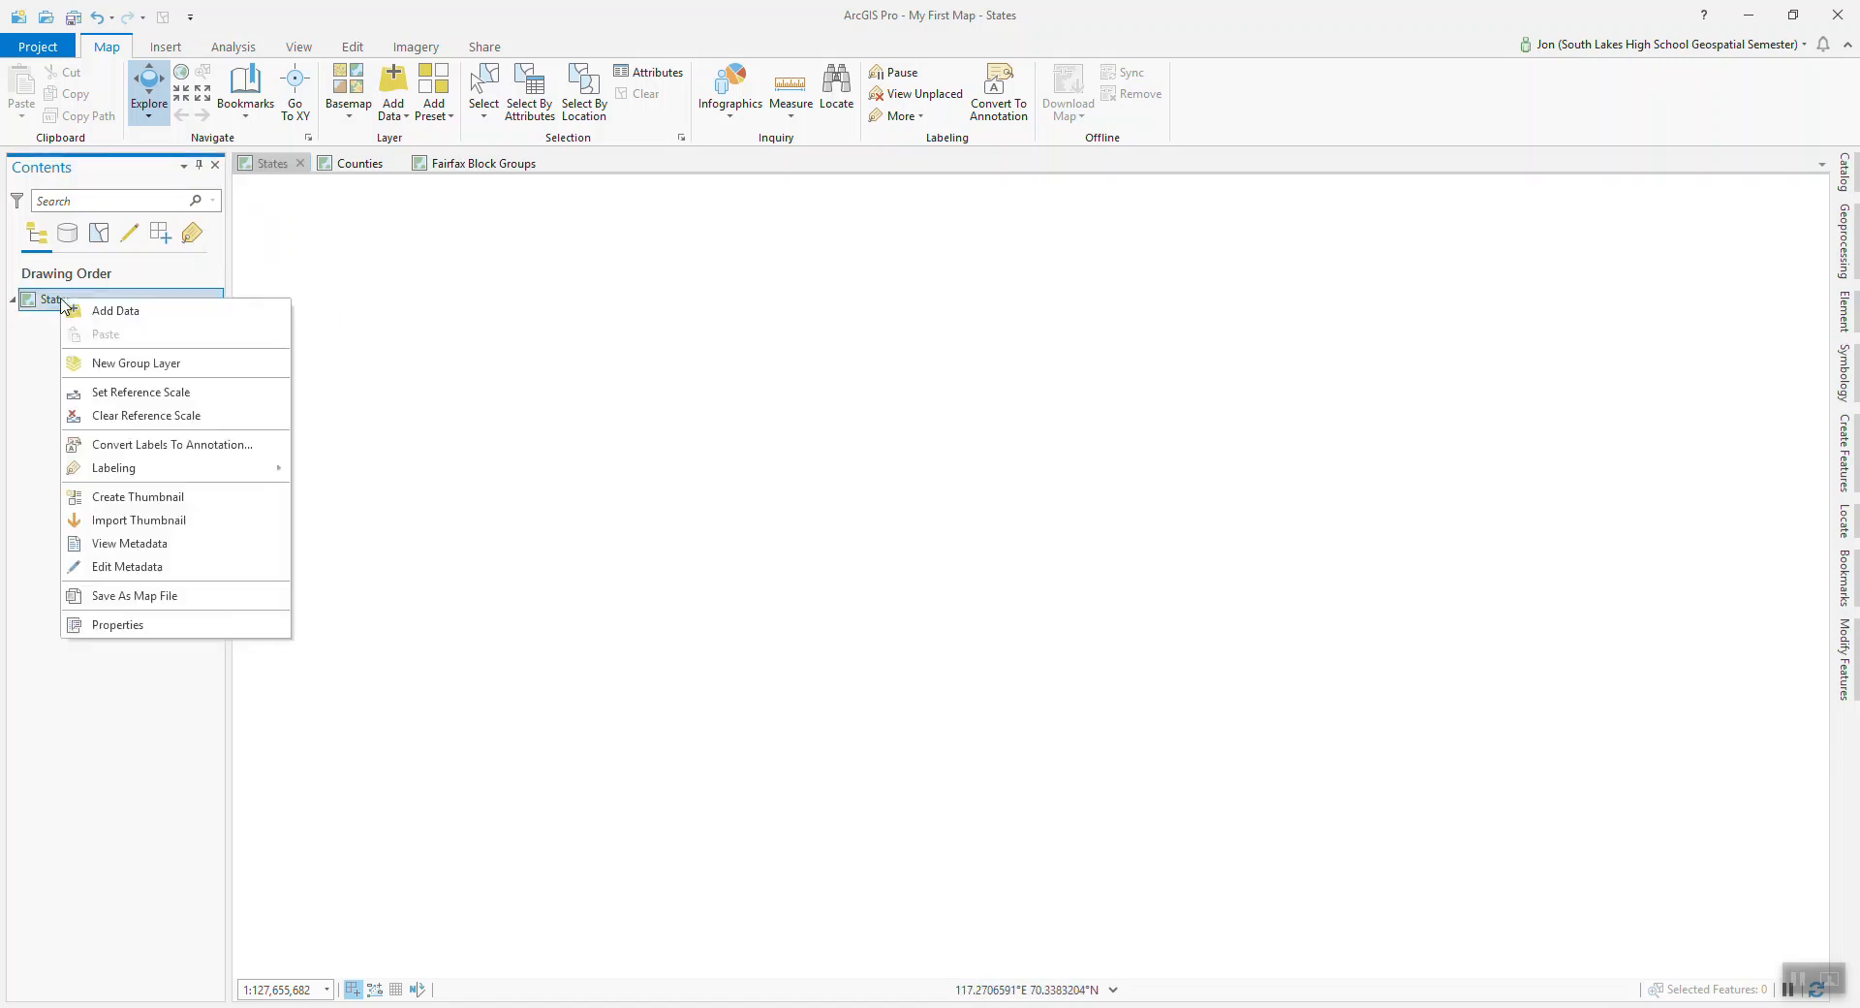
{"action": "left_click", "coordinate": [136, 625]}
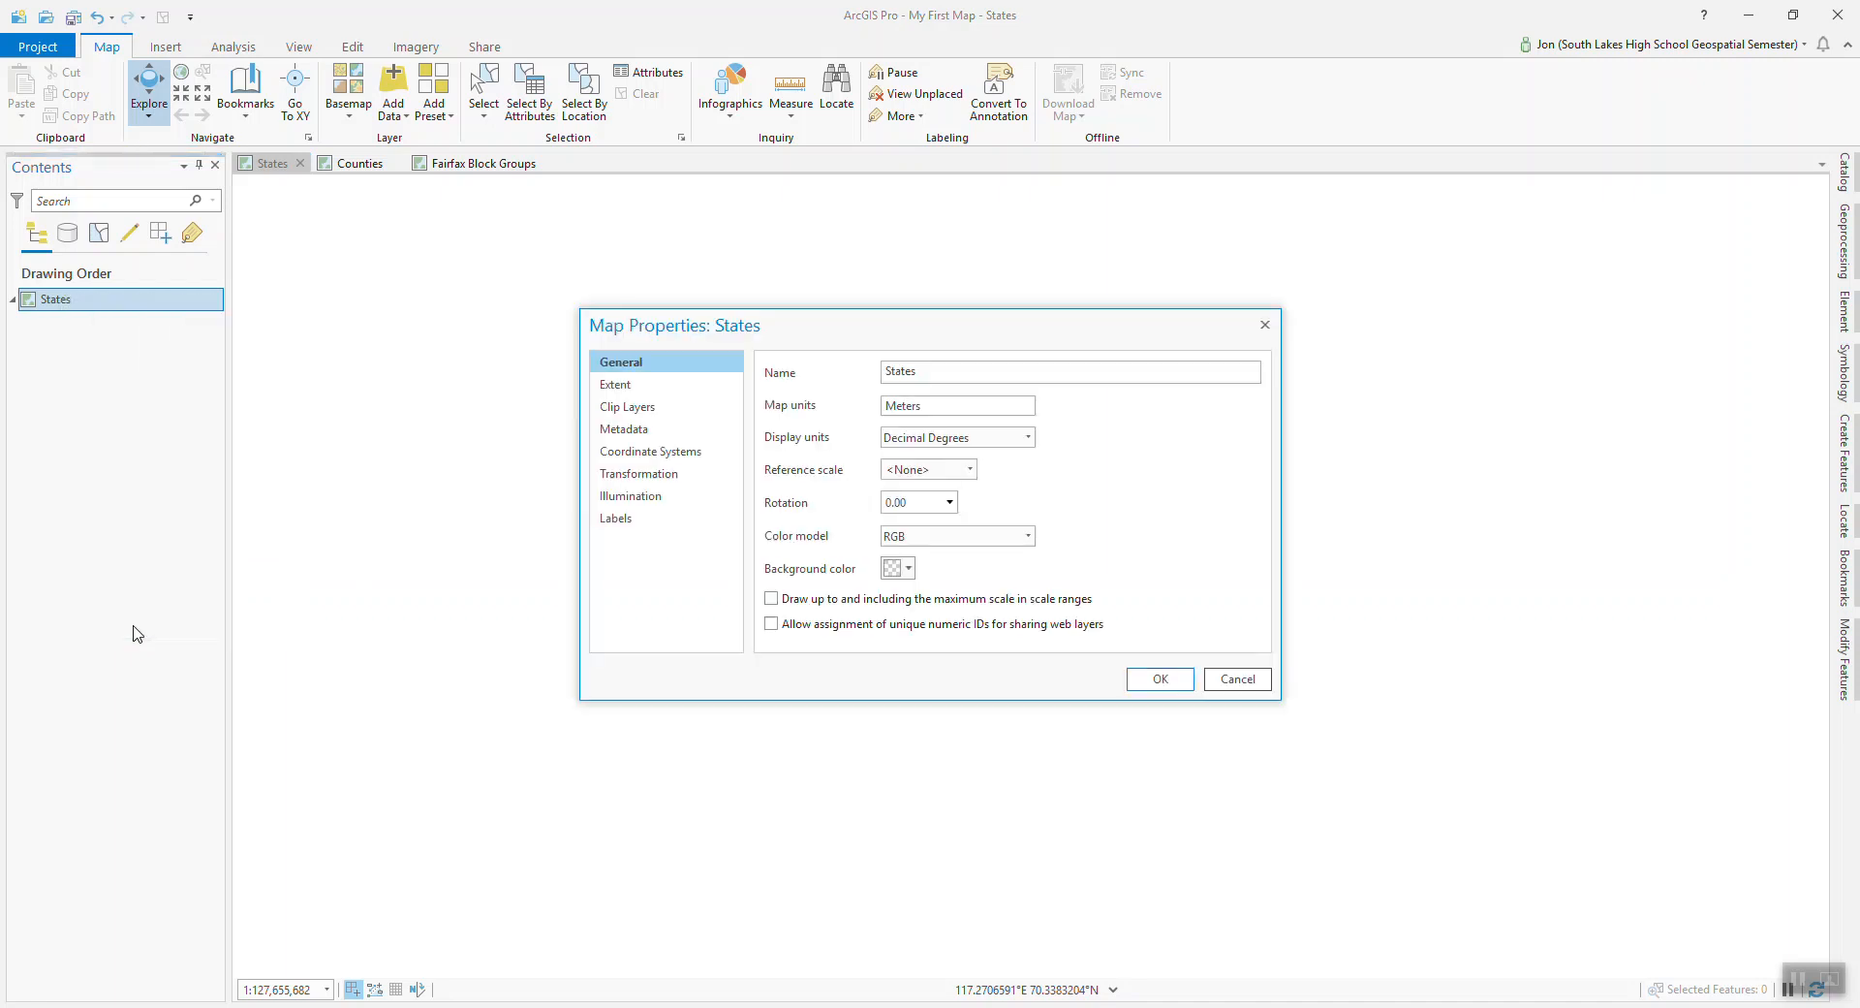
{"action": "left_click", "coordinate": [647, 454]}
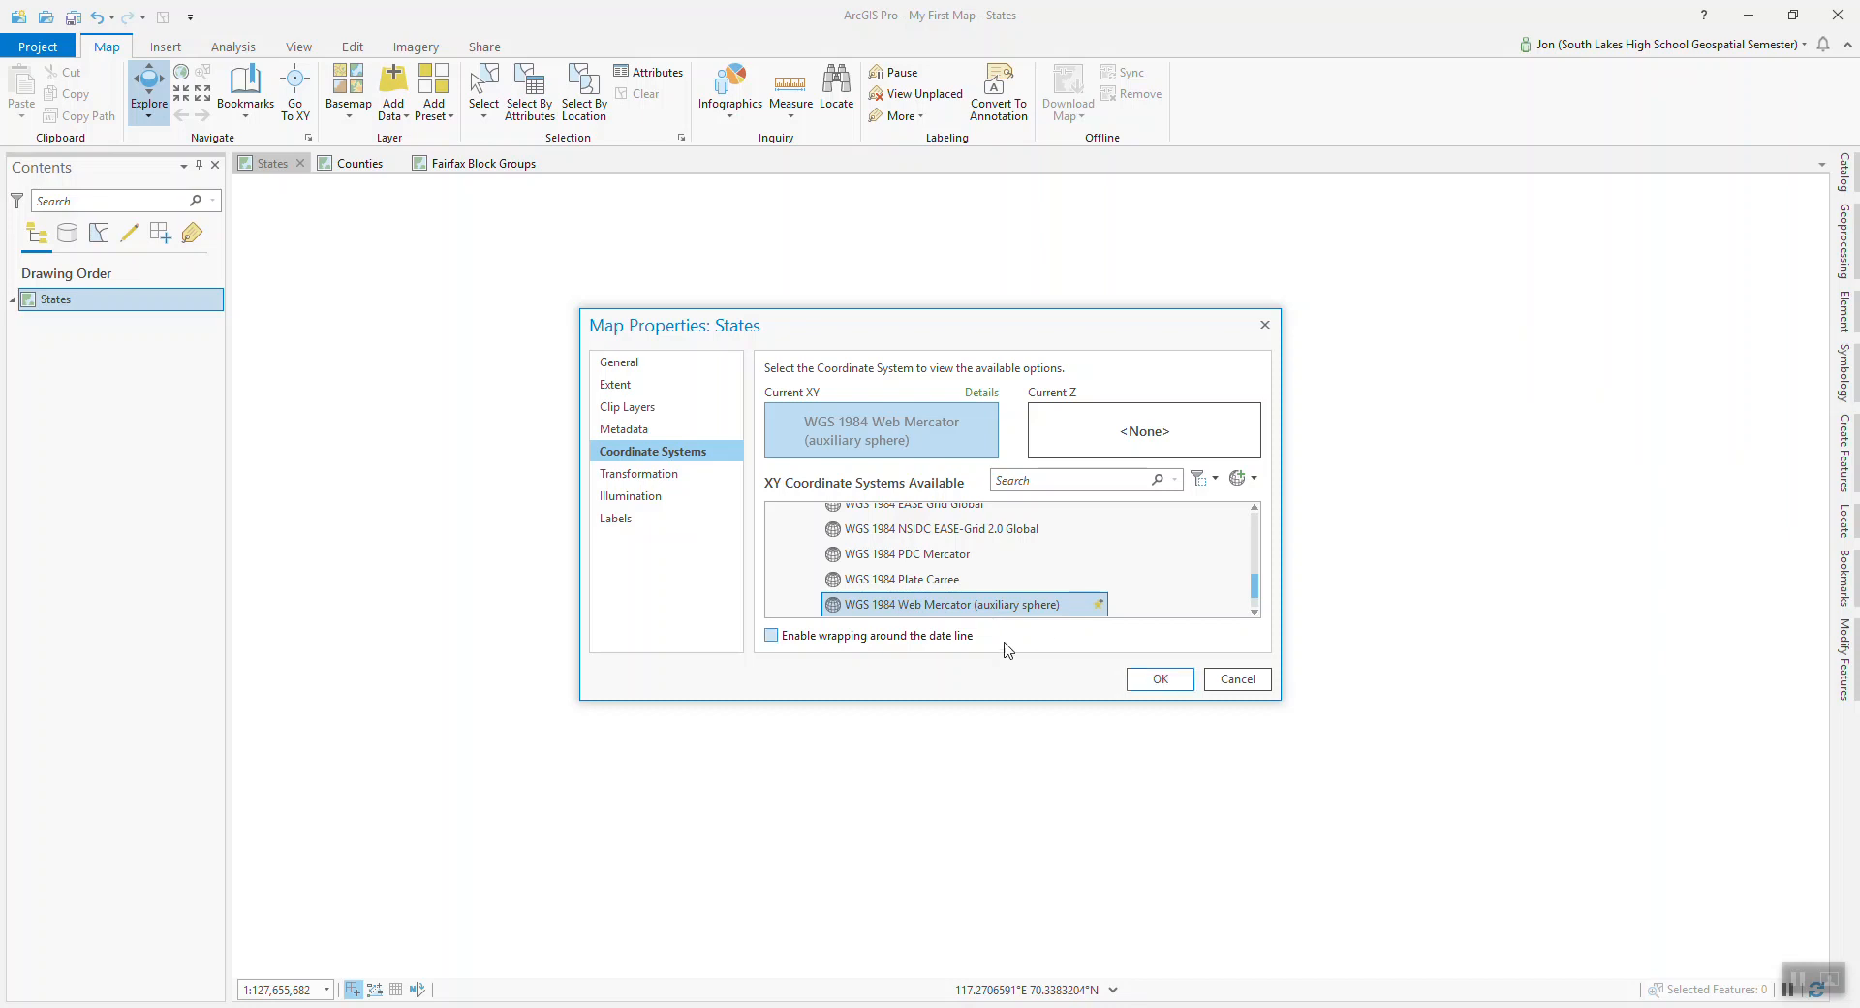
{"action": "left_click", "coordinate": [1237, 679]}
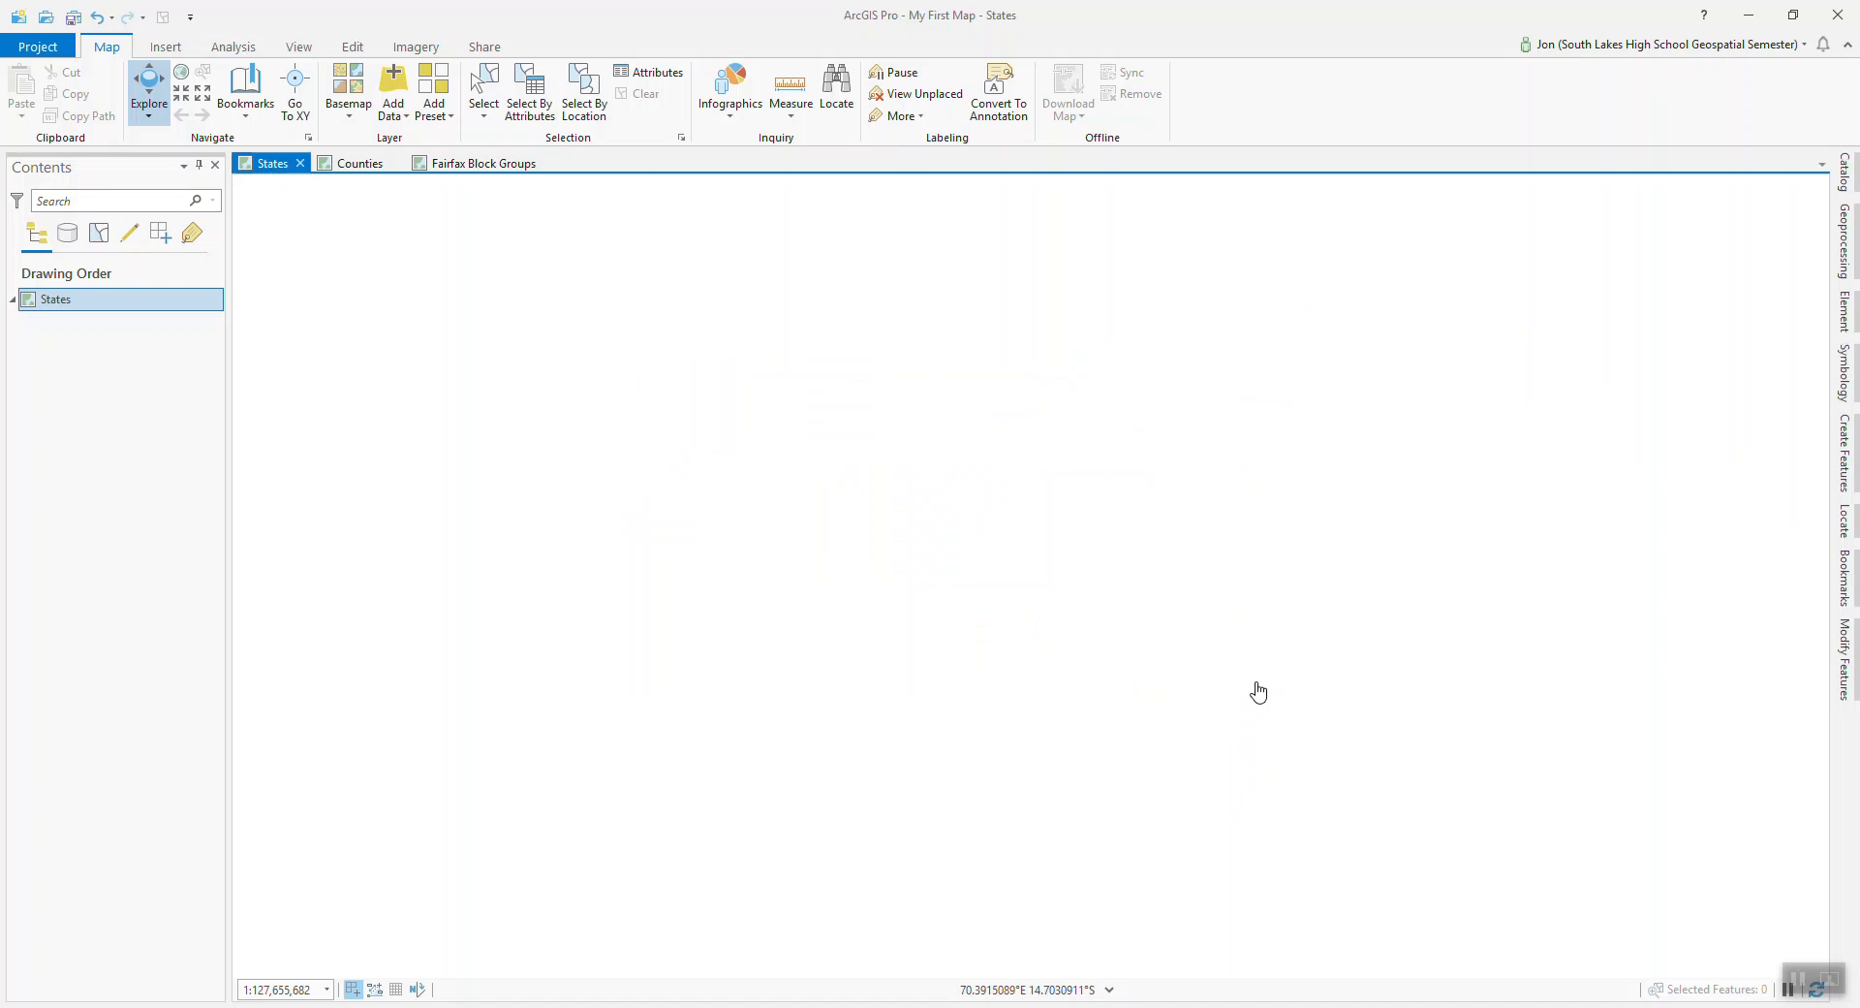
Add the states feature class from states.gdb in the USA census folder to the States map.
{"action": "left_click", "coordinate": [1845, 179]}
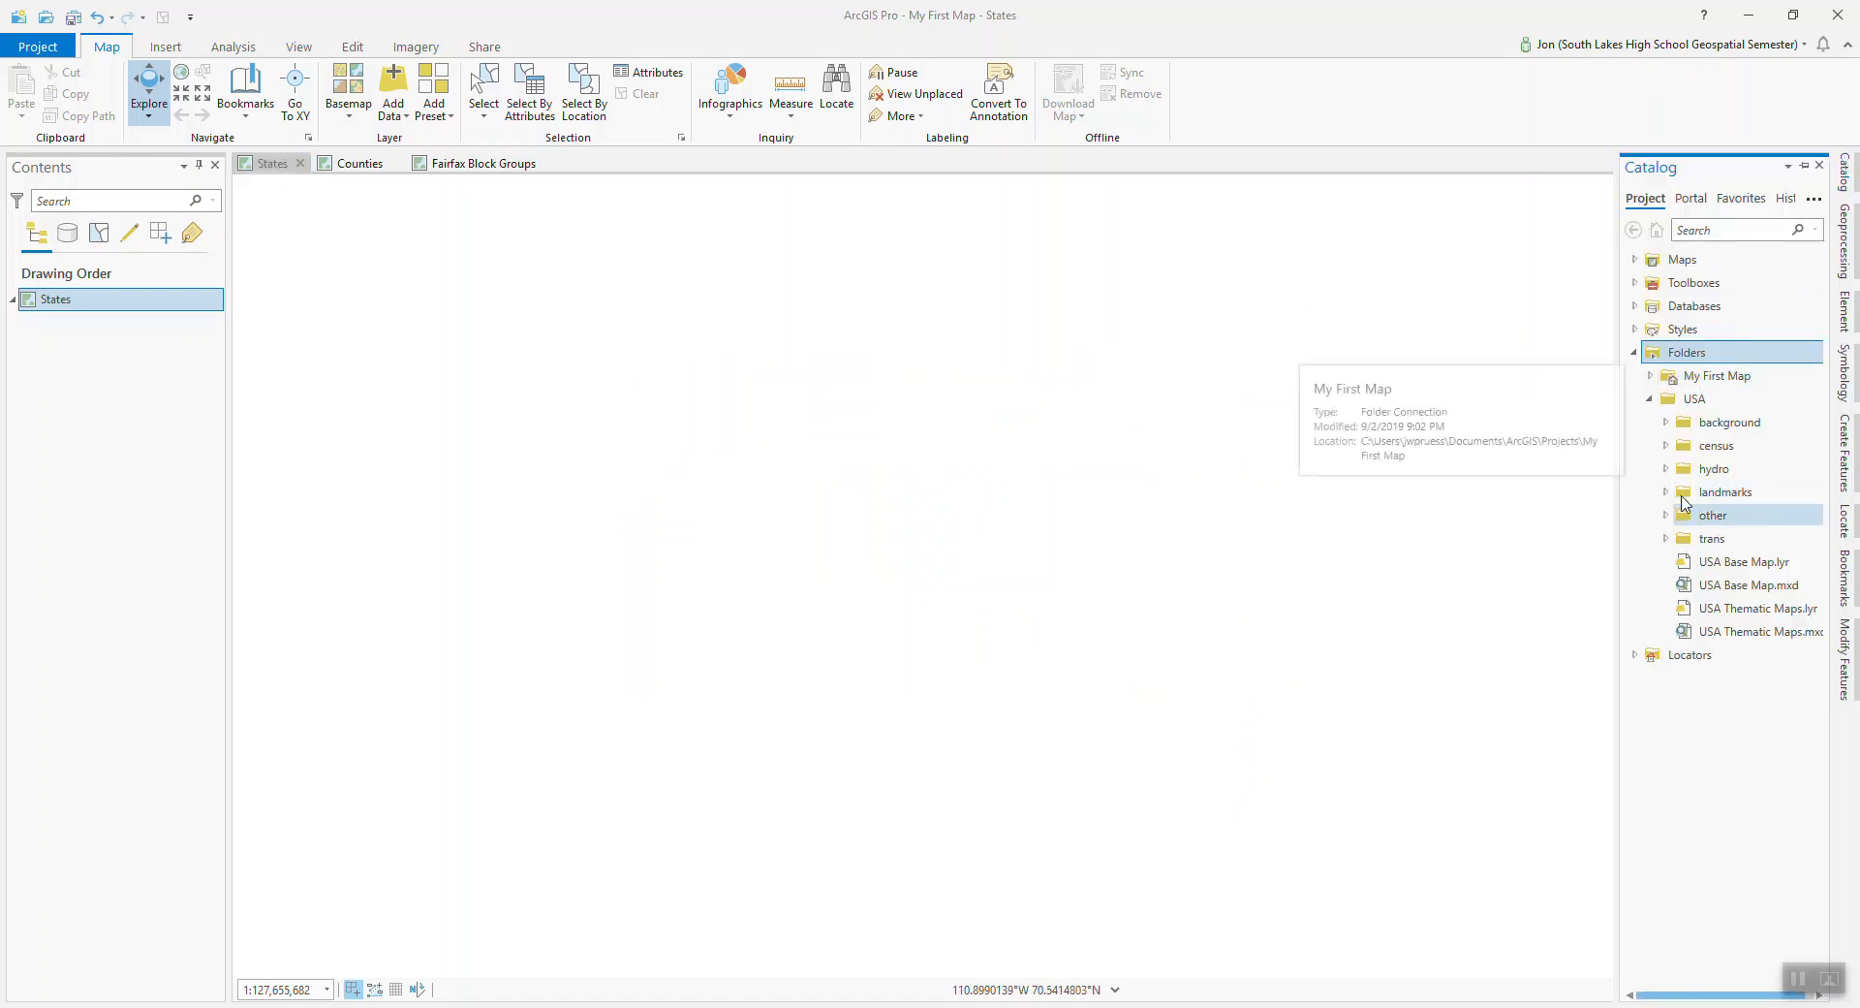
{"action": "left_click", "coordinate": [1667, 446]}
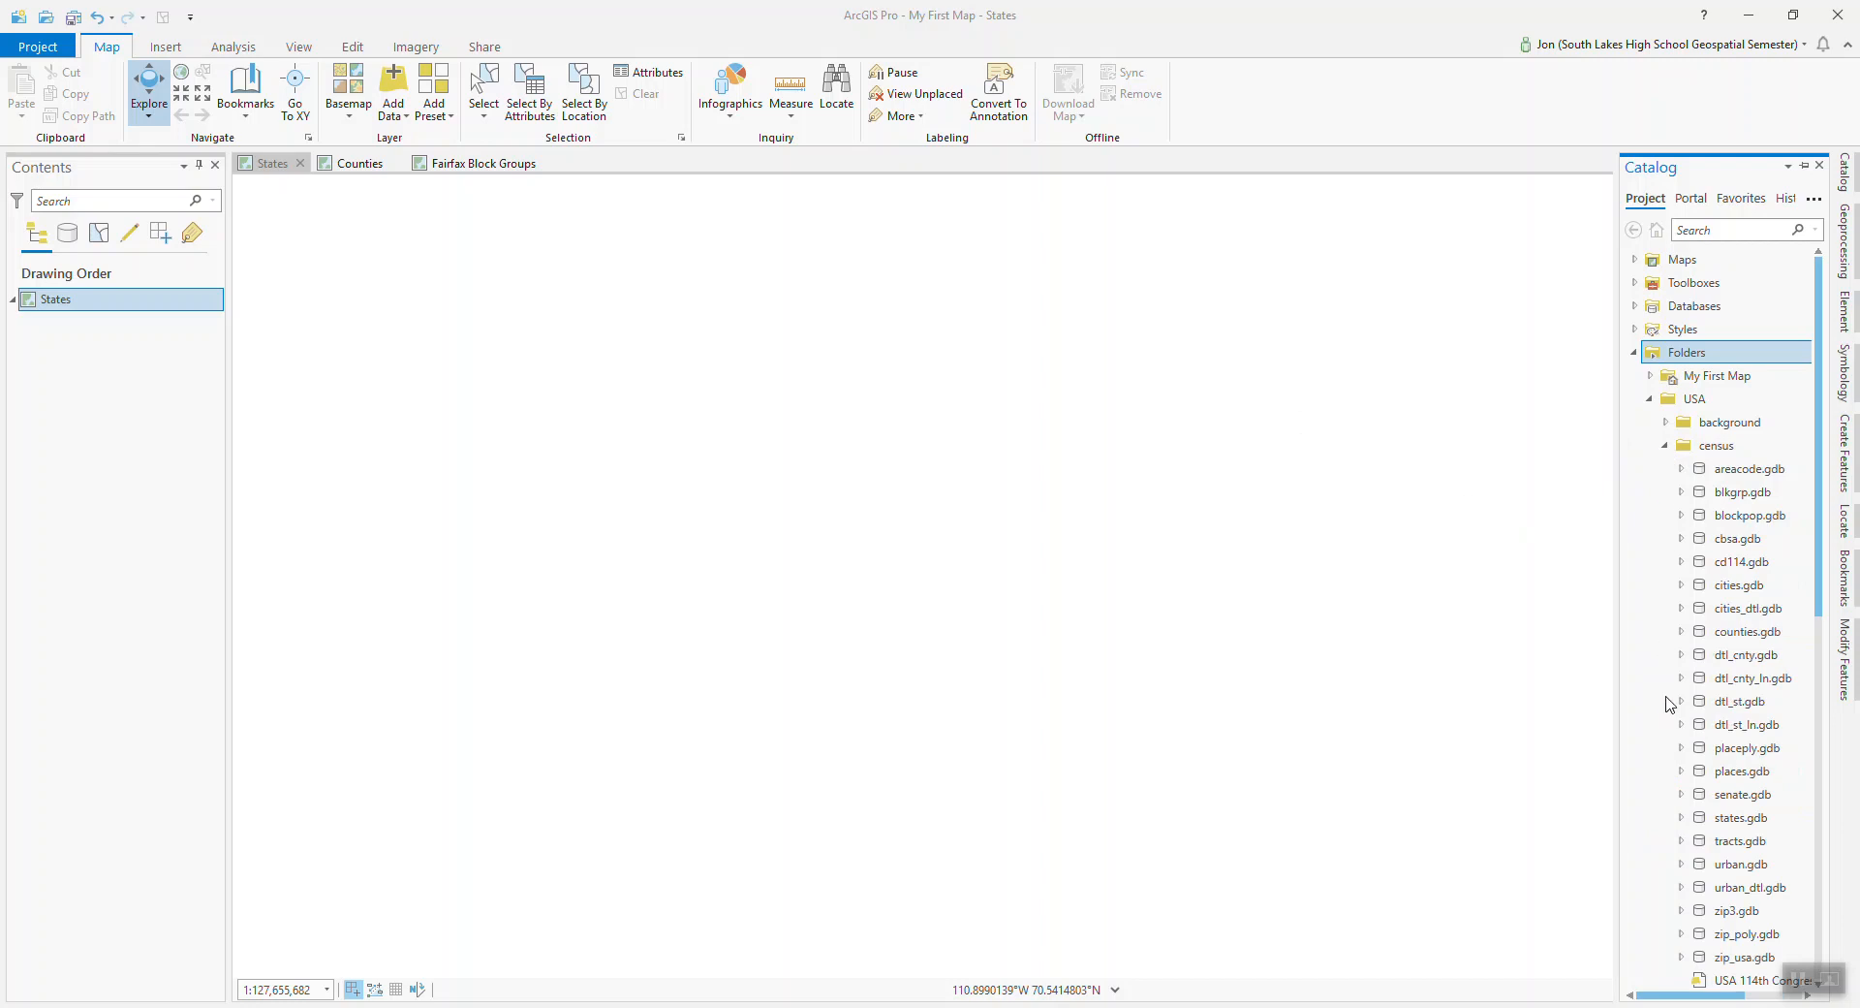
{"action": "left_click", "coordinate": [1741, 842]}
{"action": "right_click", "coordinate": [1743, 846]}
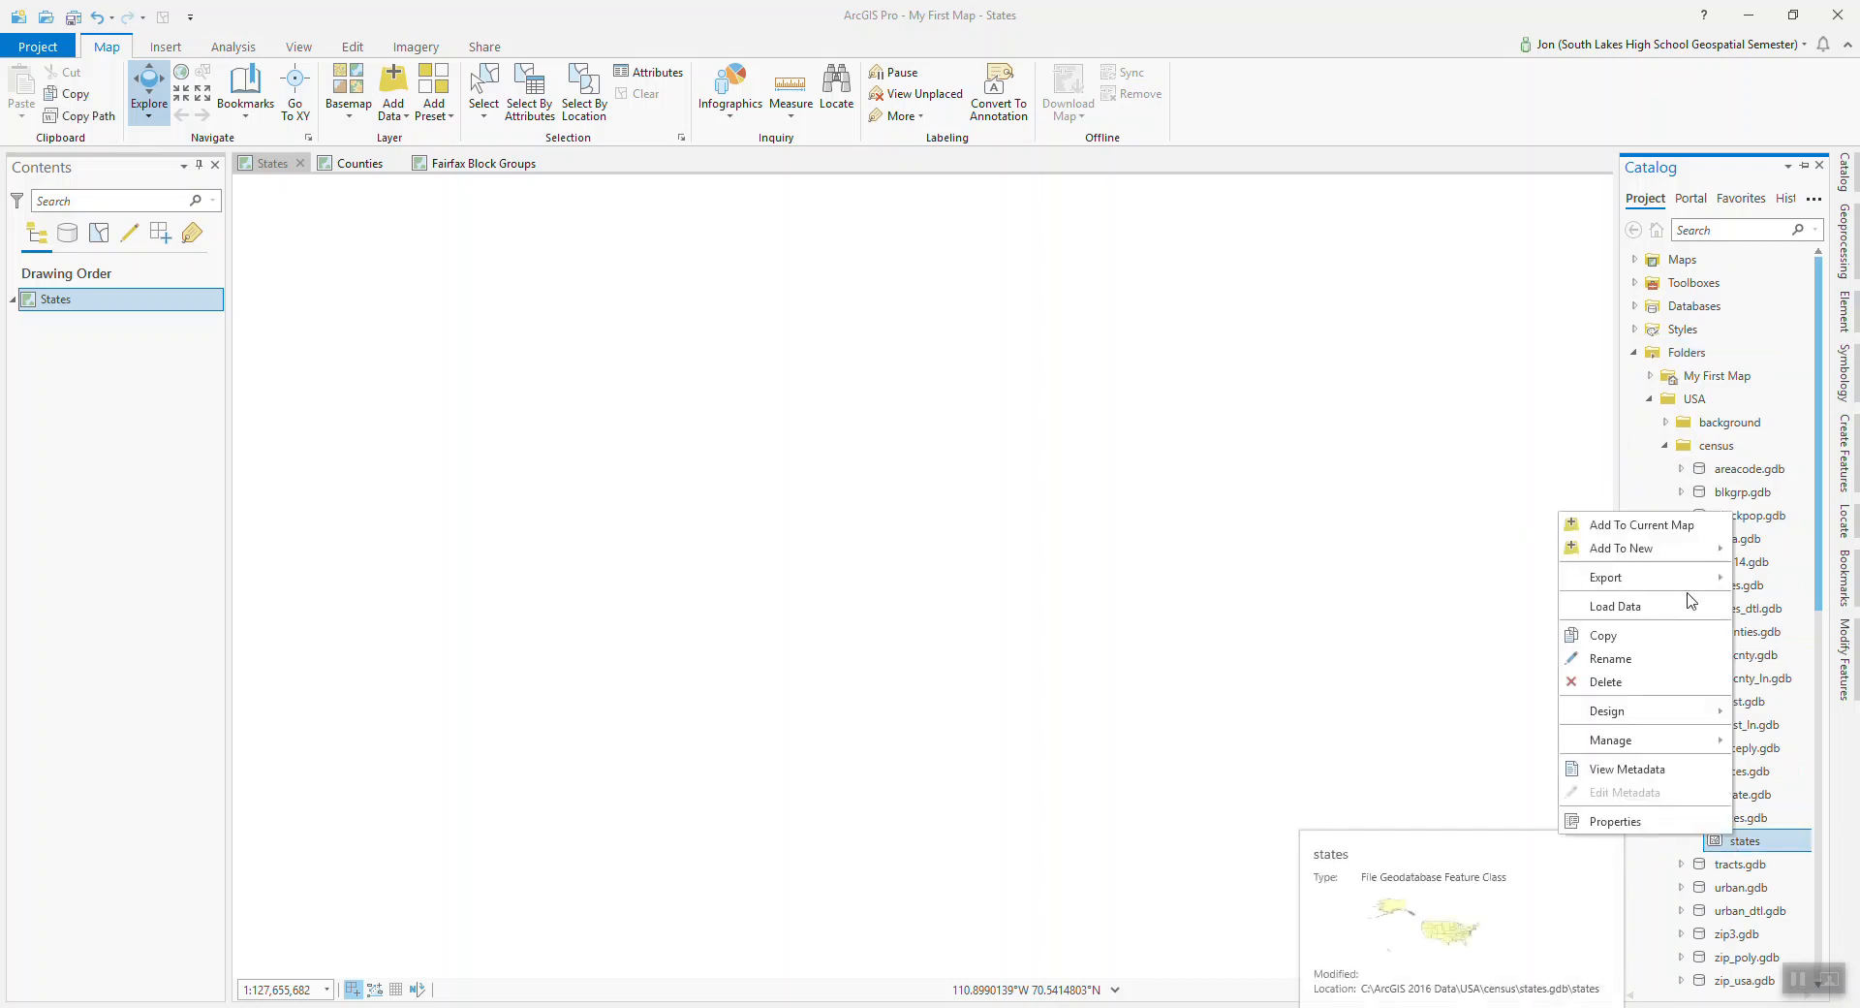
{"action": "left_click", "coordinate": [1650, 526]}
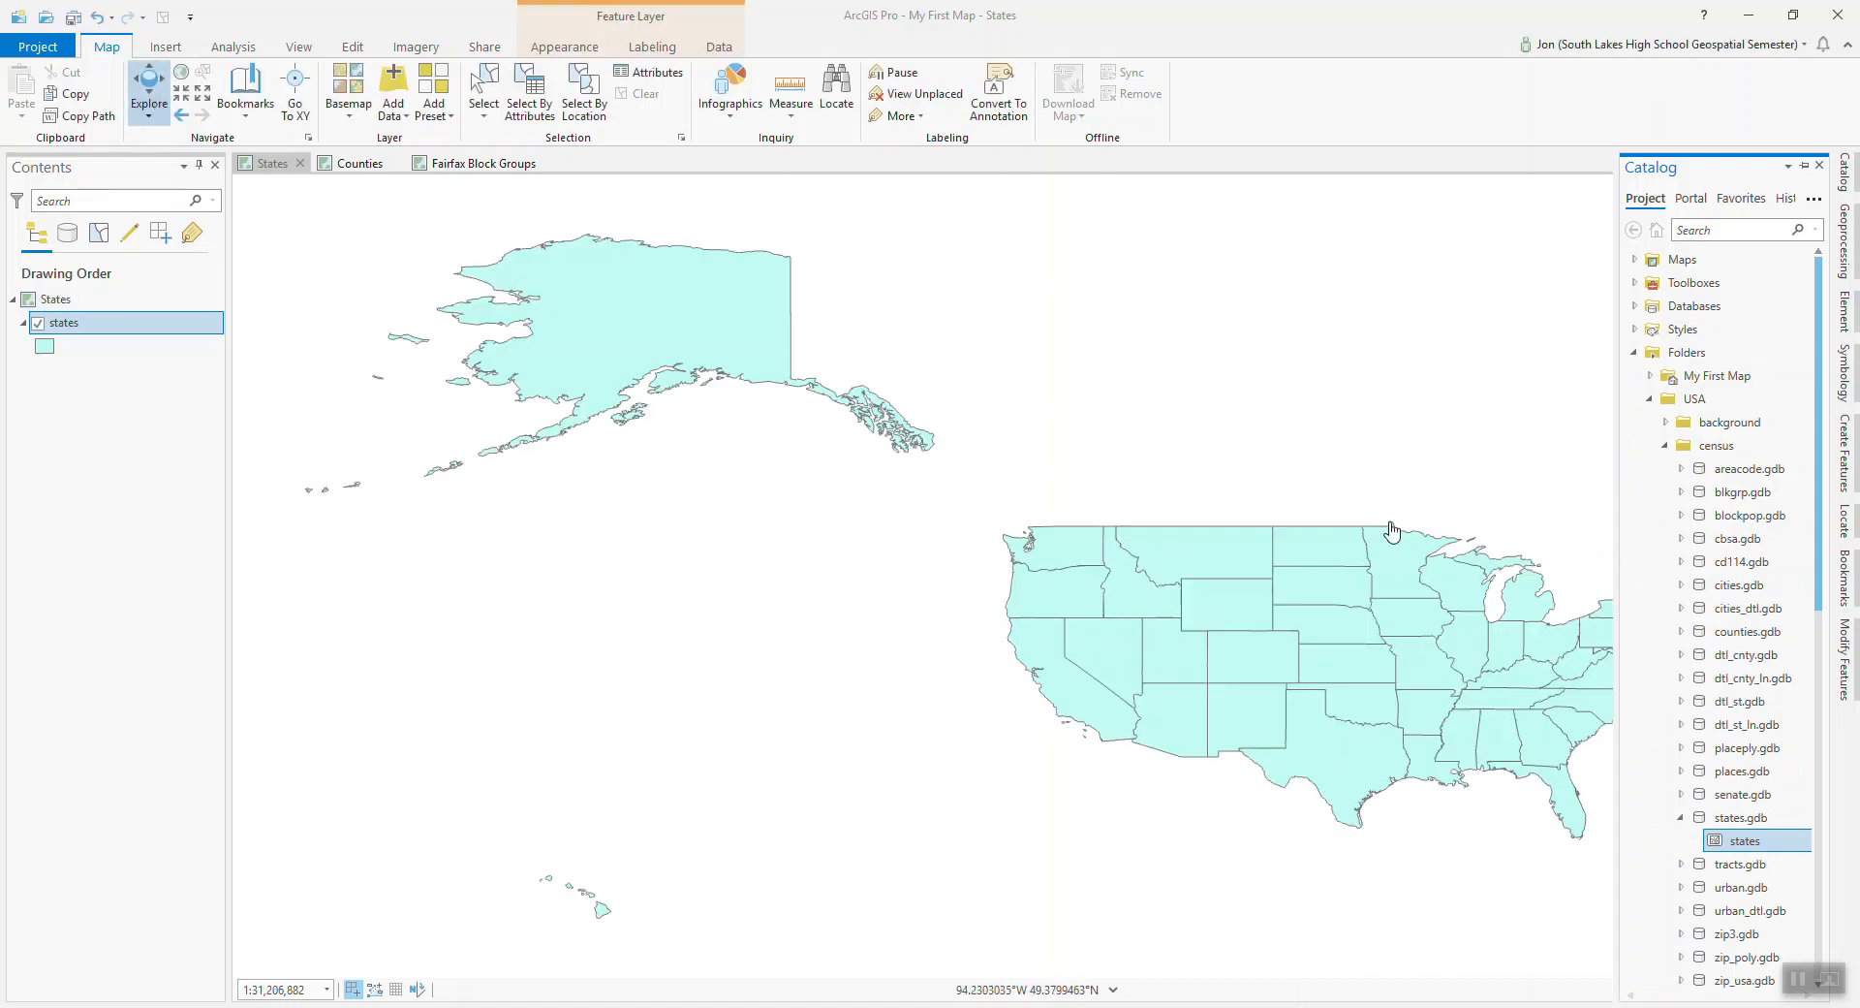
{"action": "left_click_drag", "start_coordinate": [1446, 524], "coordinate": [847, 411]}
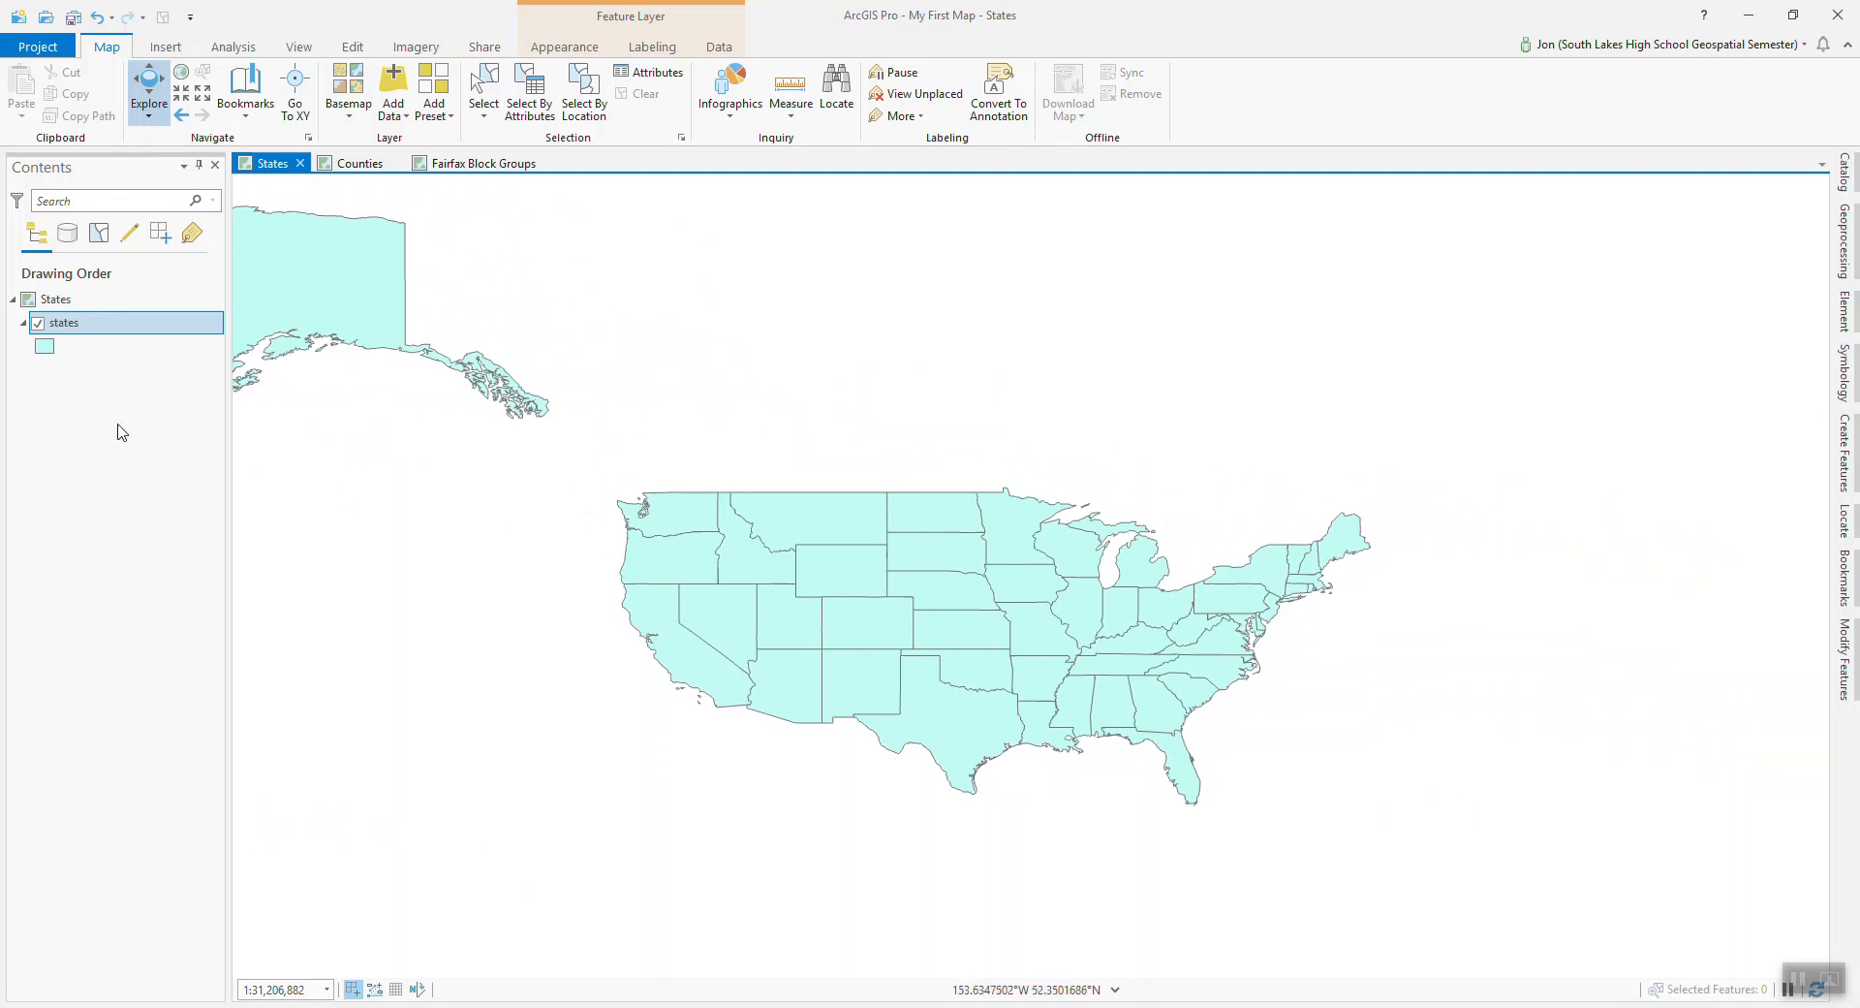
Change the fill color of the states layer's polygon symbol to orange and apply it.
{"action": "left_click", "coordinate": [44, 347]}
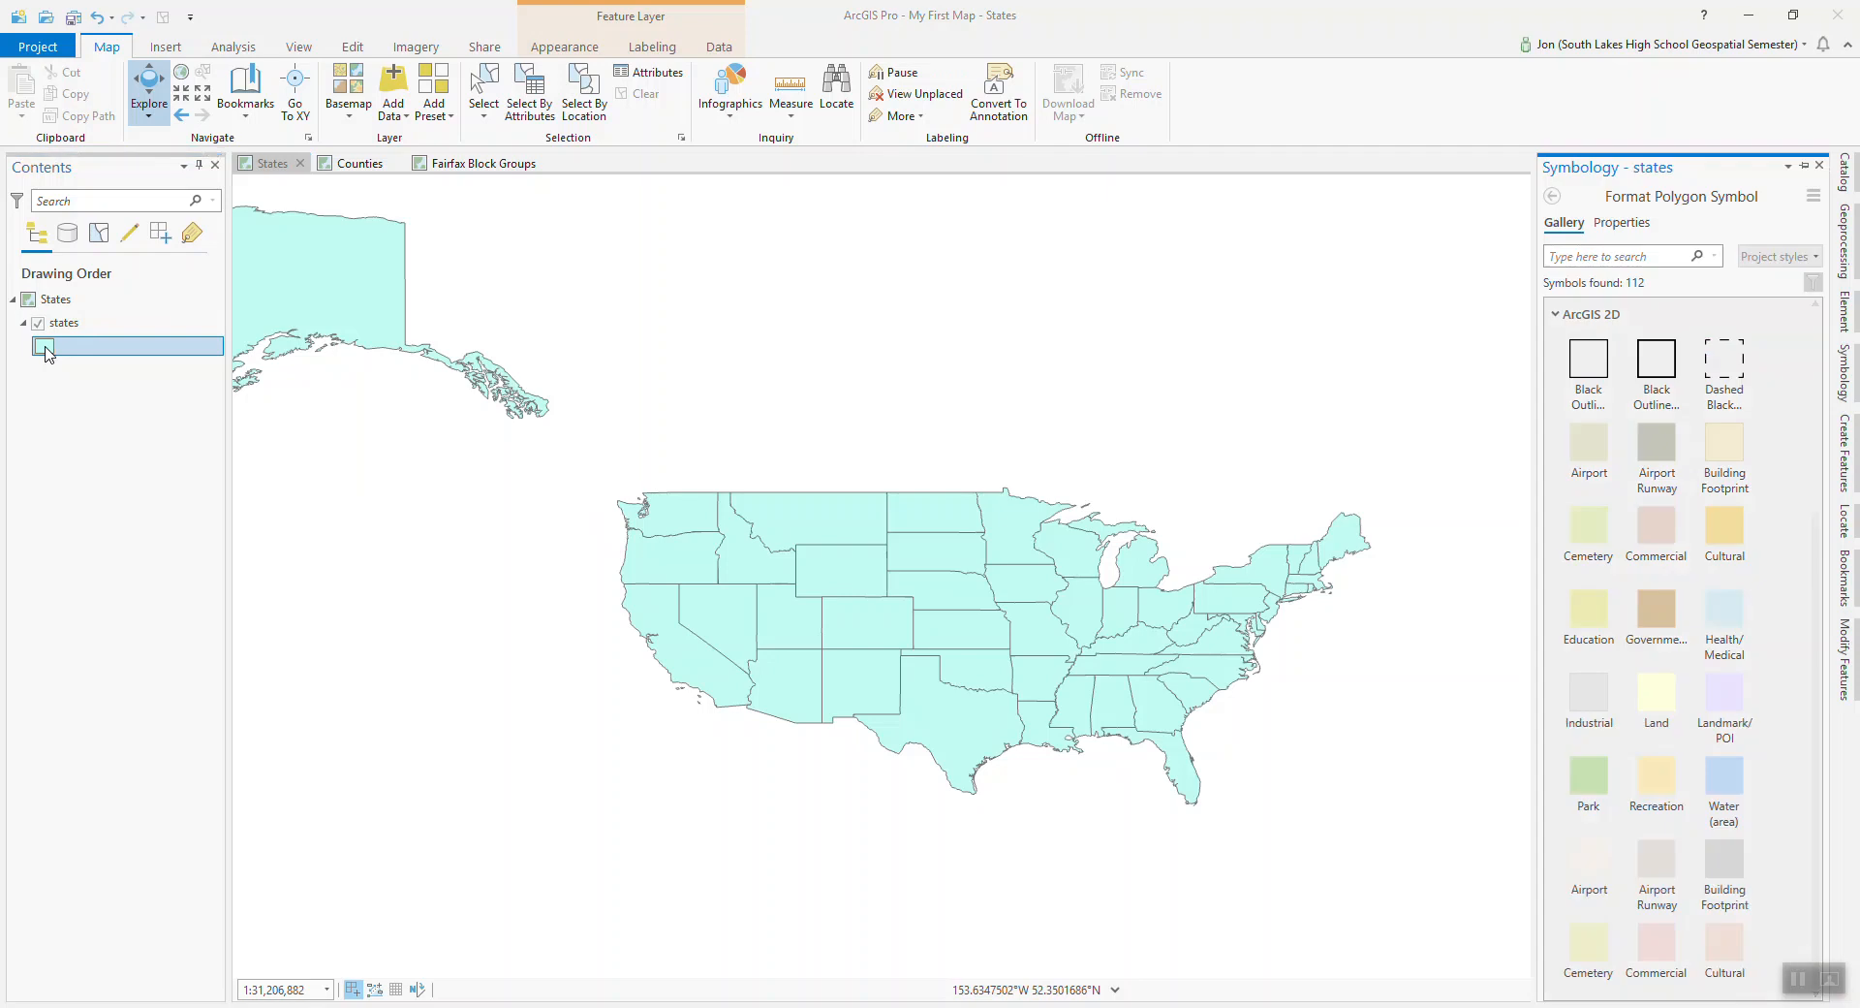
{"action": "left_click", "coordinate": [1637, 224]}
{"action": "left_click", "coordinate": [1803, 344]}
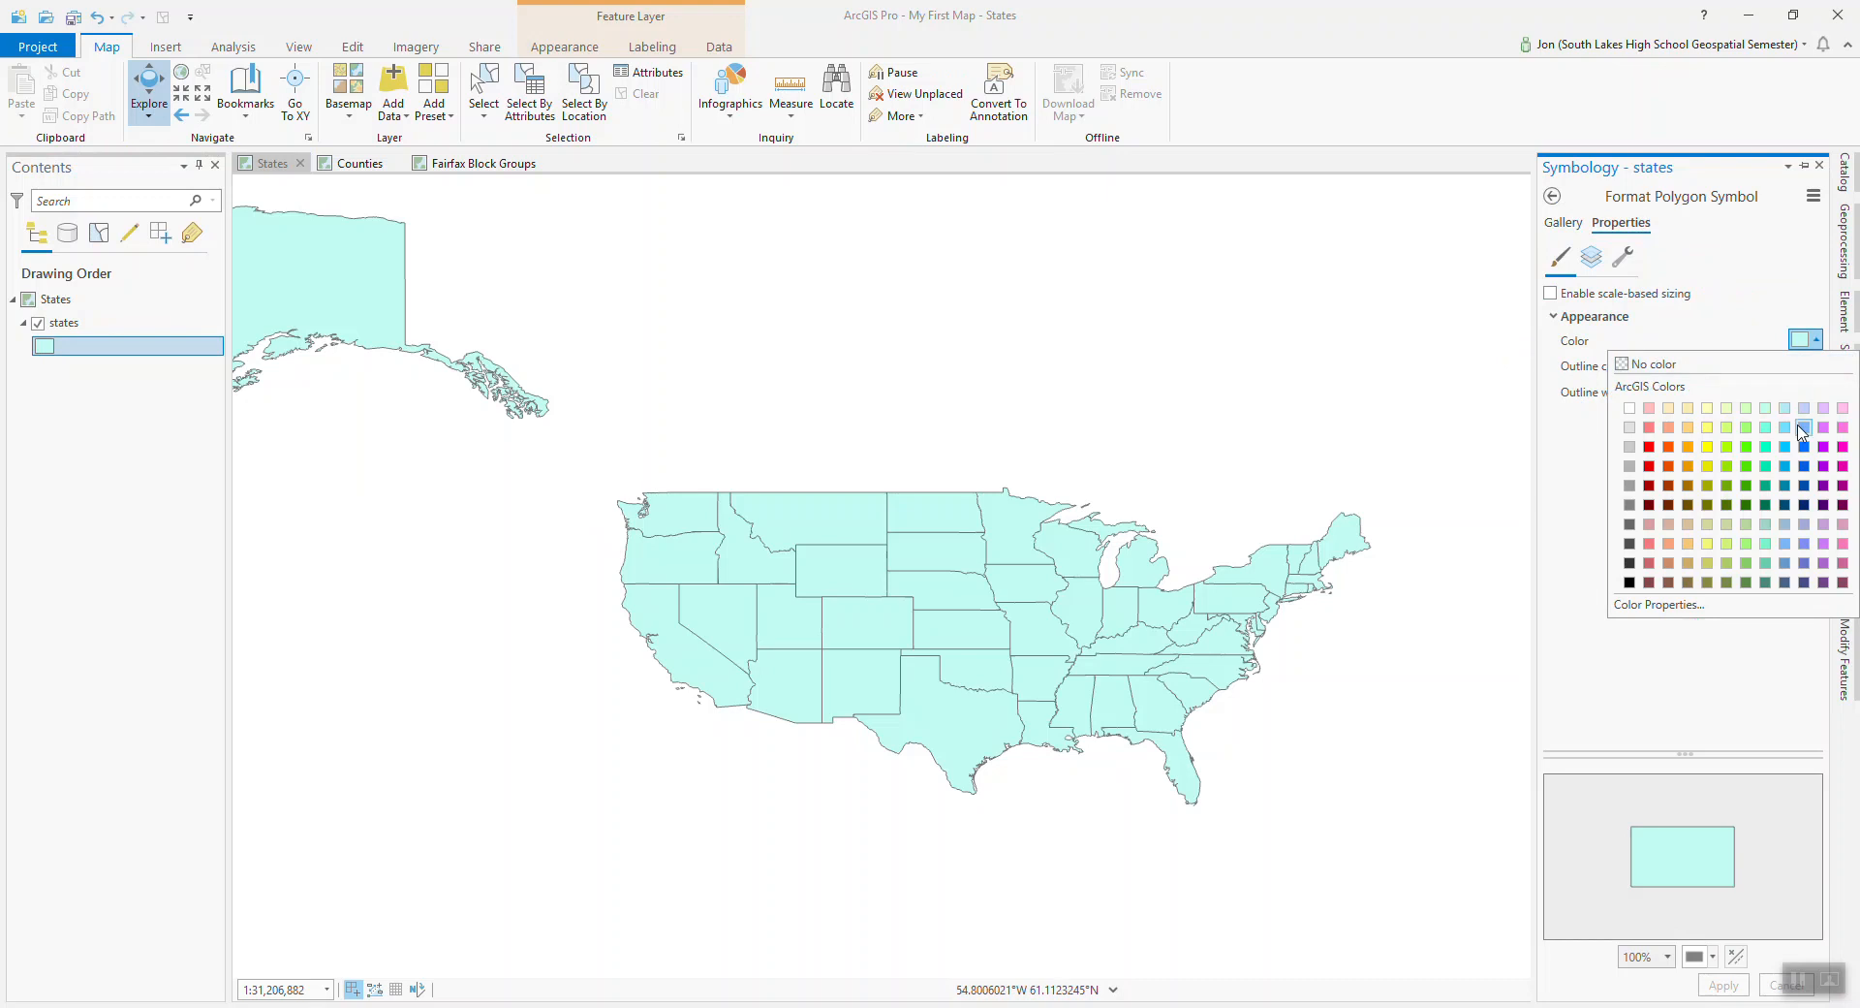
{"action": "left_click", "coordinate": [1686, 466]}
{"action": "left_click", "coordinate": [1725, 986]}
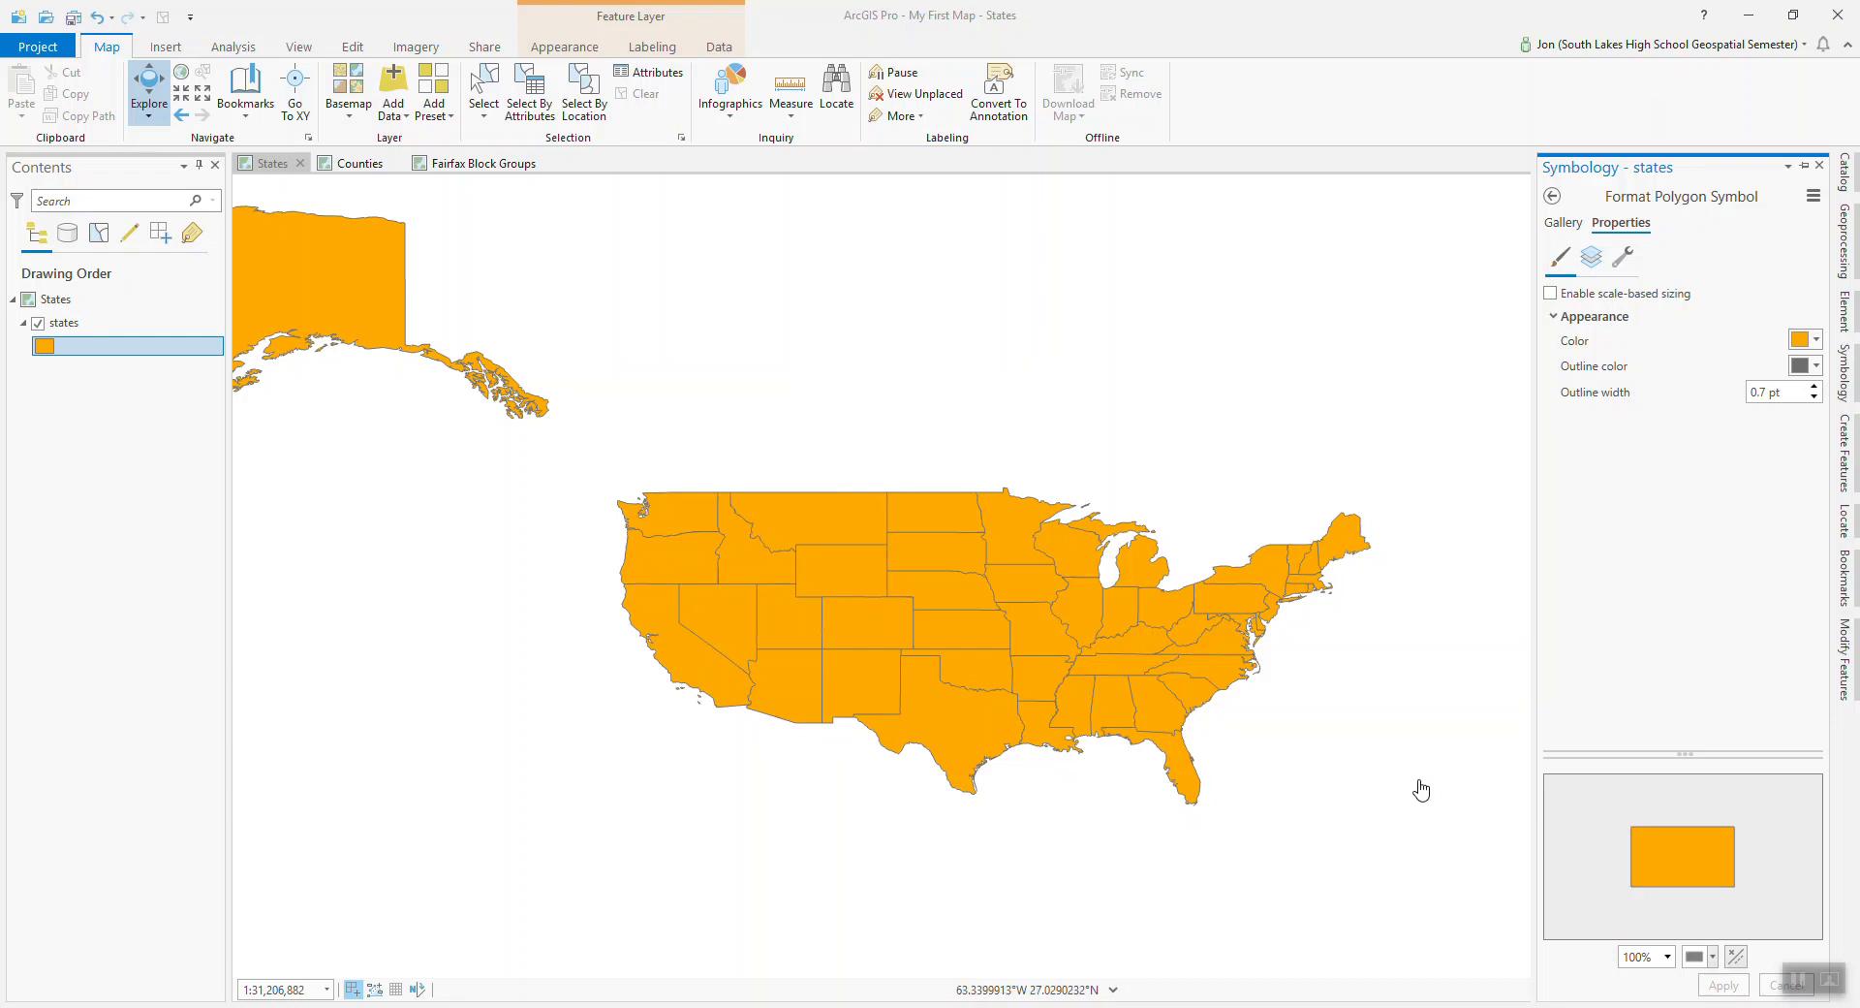
Examine the interactive selection options, including selection color and combination mode, and close them without changes.
{"action": "left_click", "coordinate": [682, 138]}
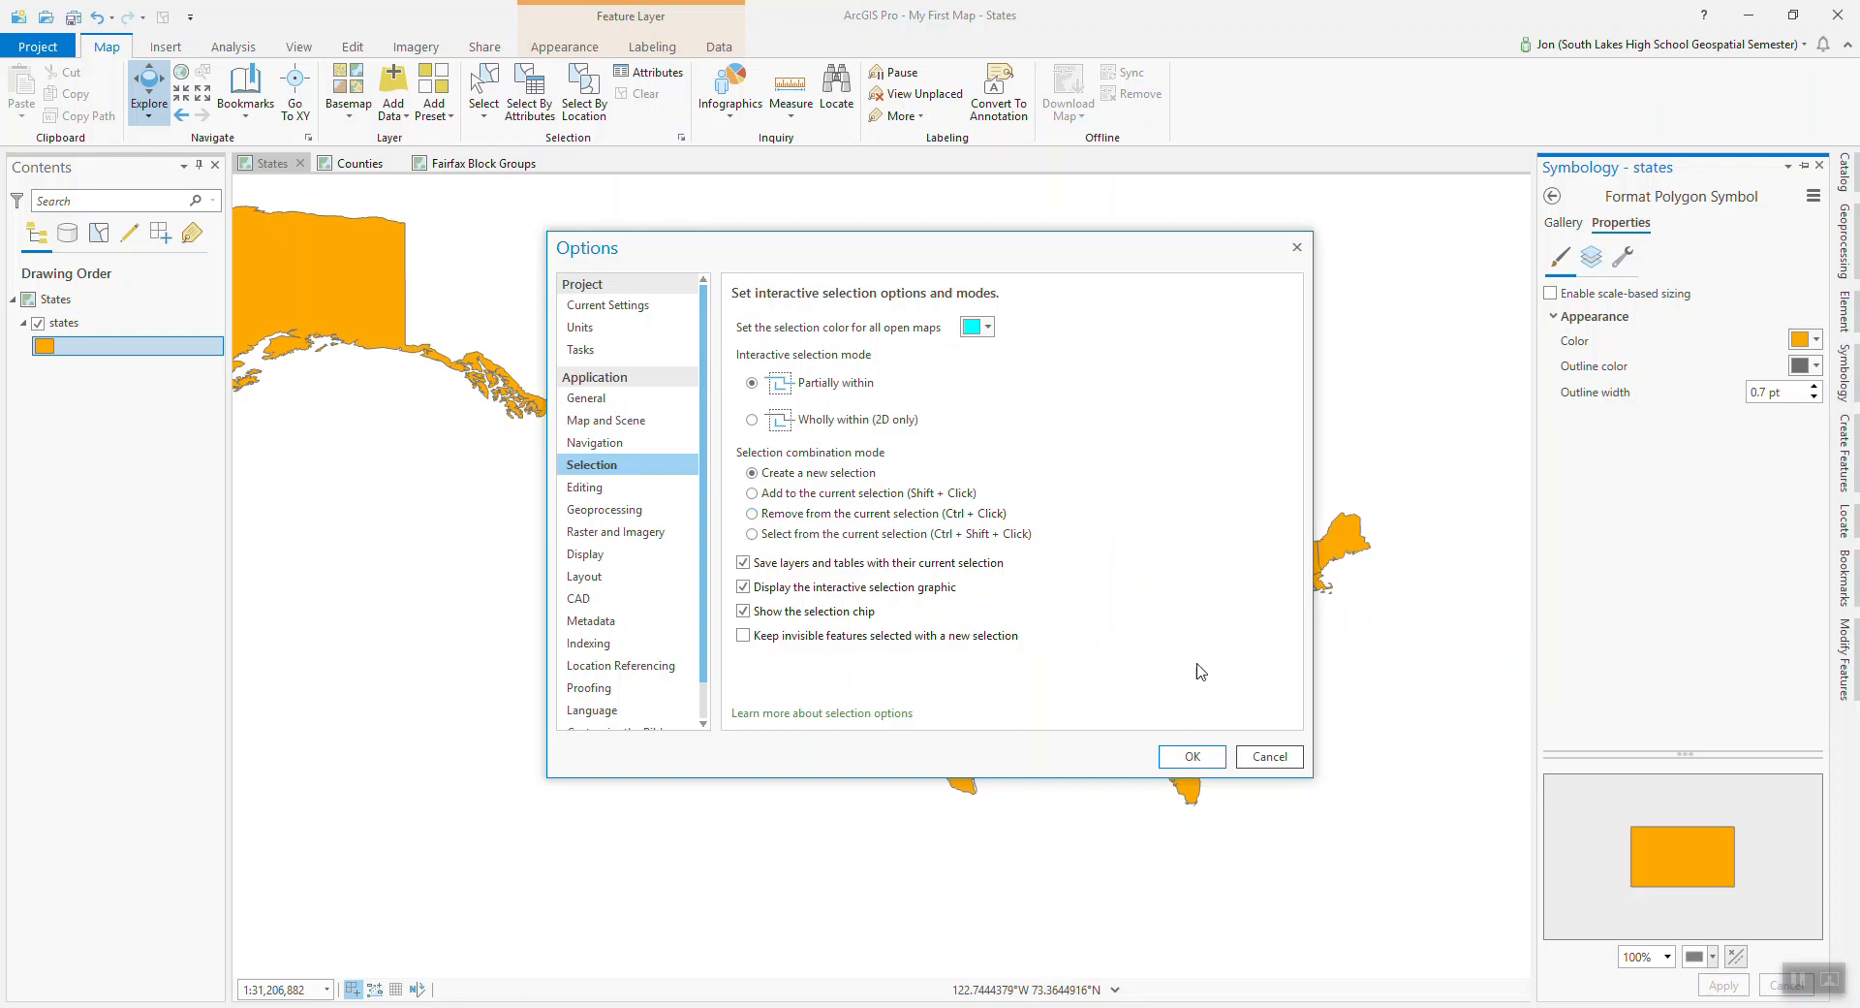
{"action": "left_click", "coordinate": [1269, 757]}
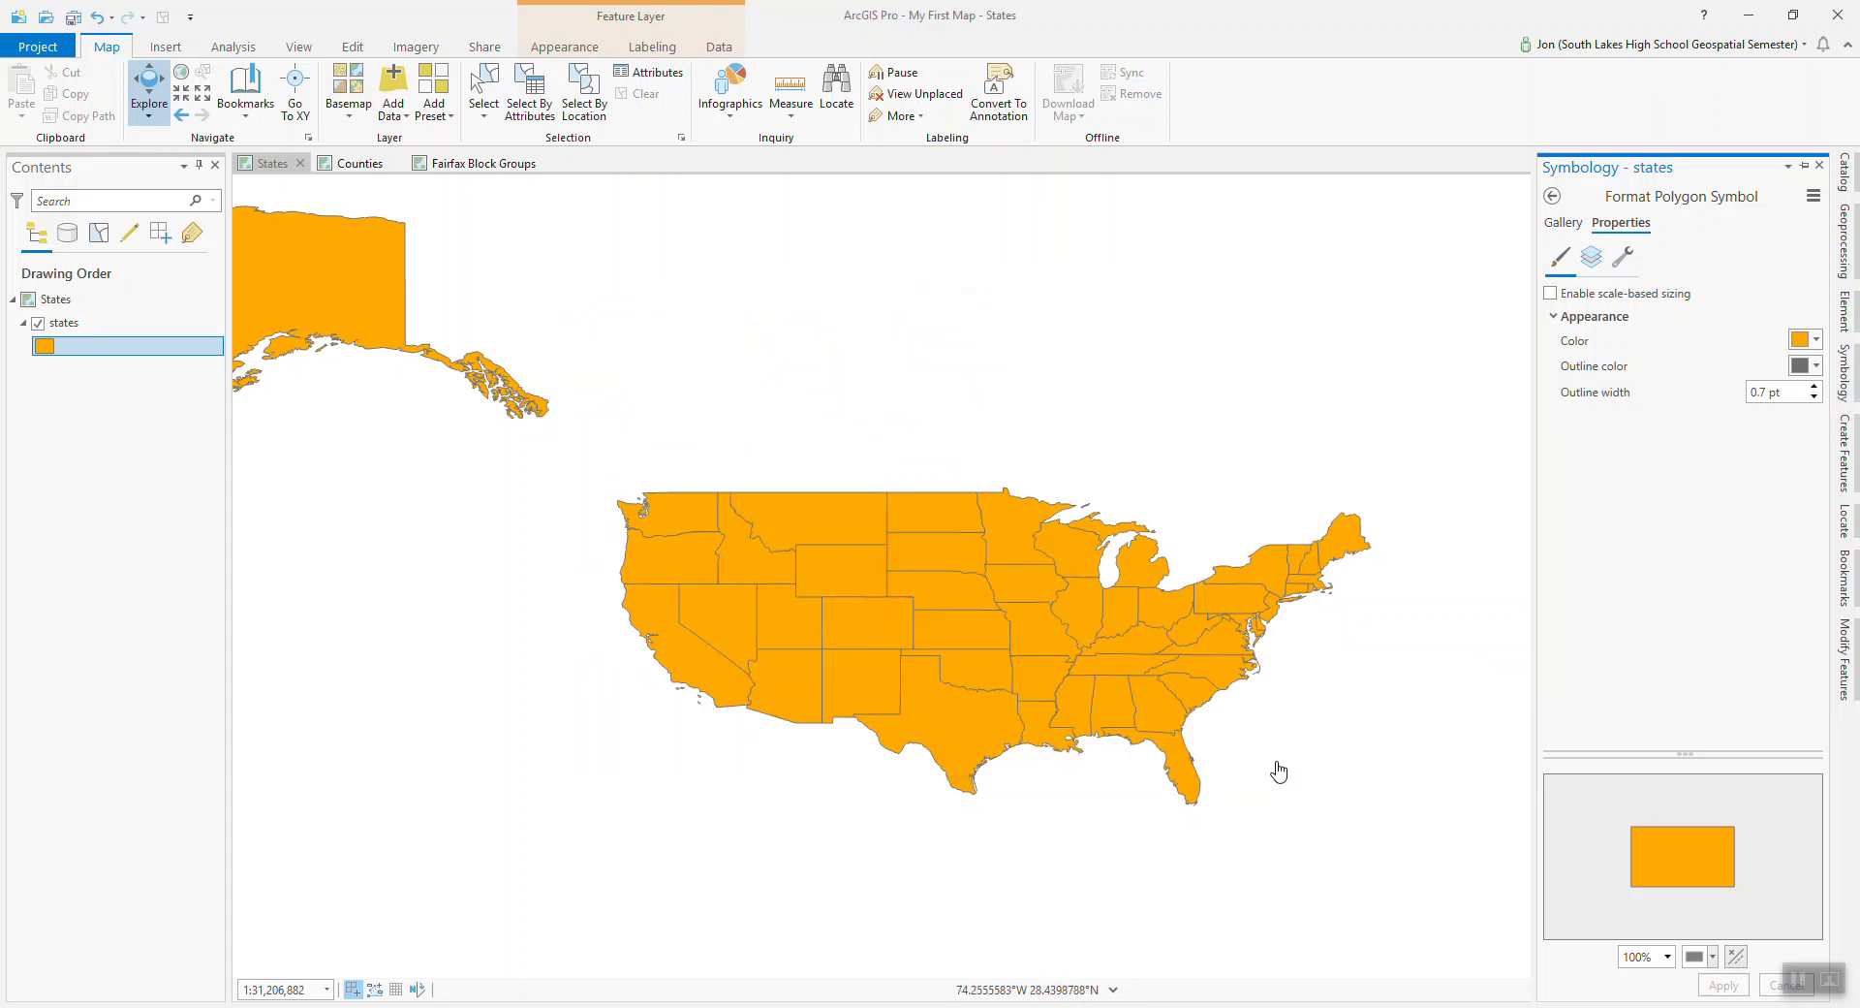
{"action": "left_click", "coordinate": [681, 138]}
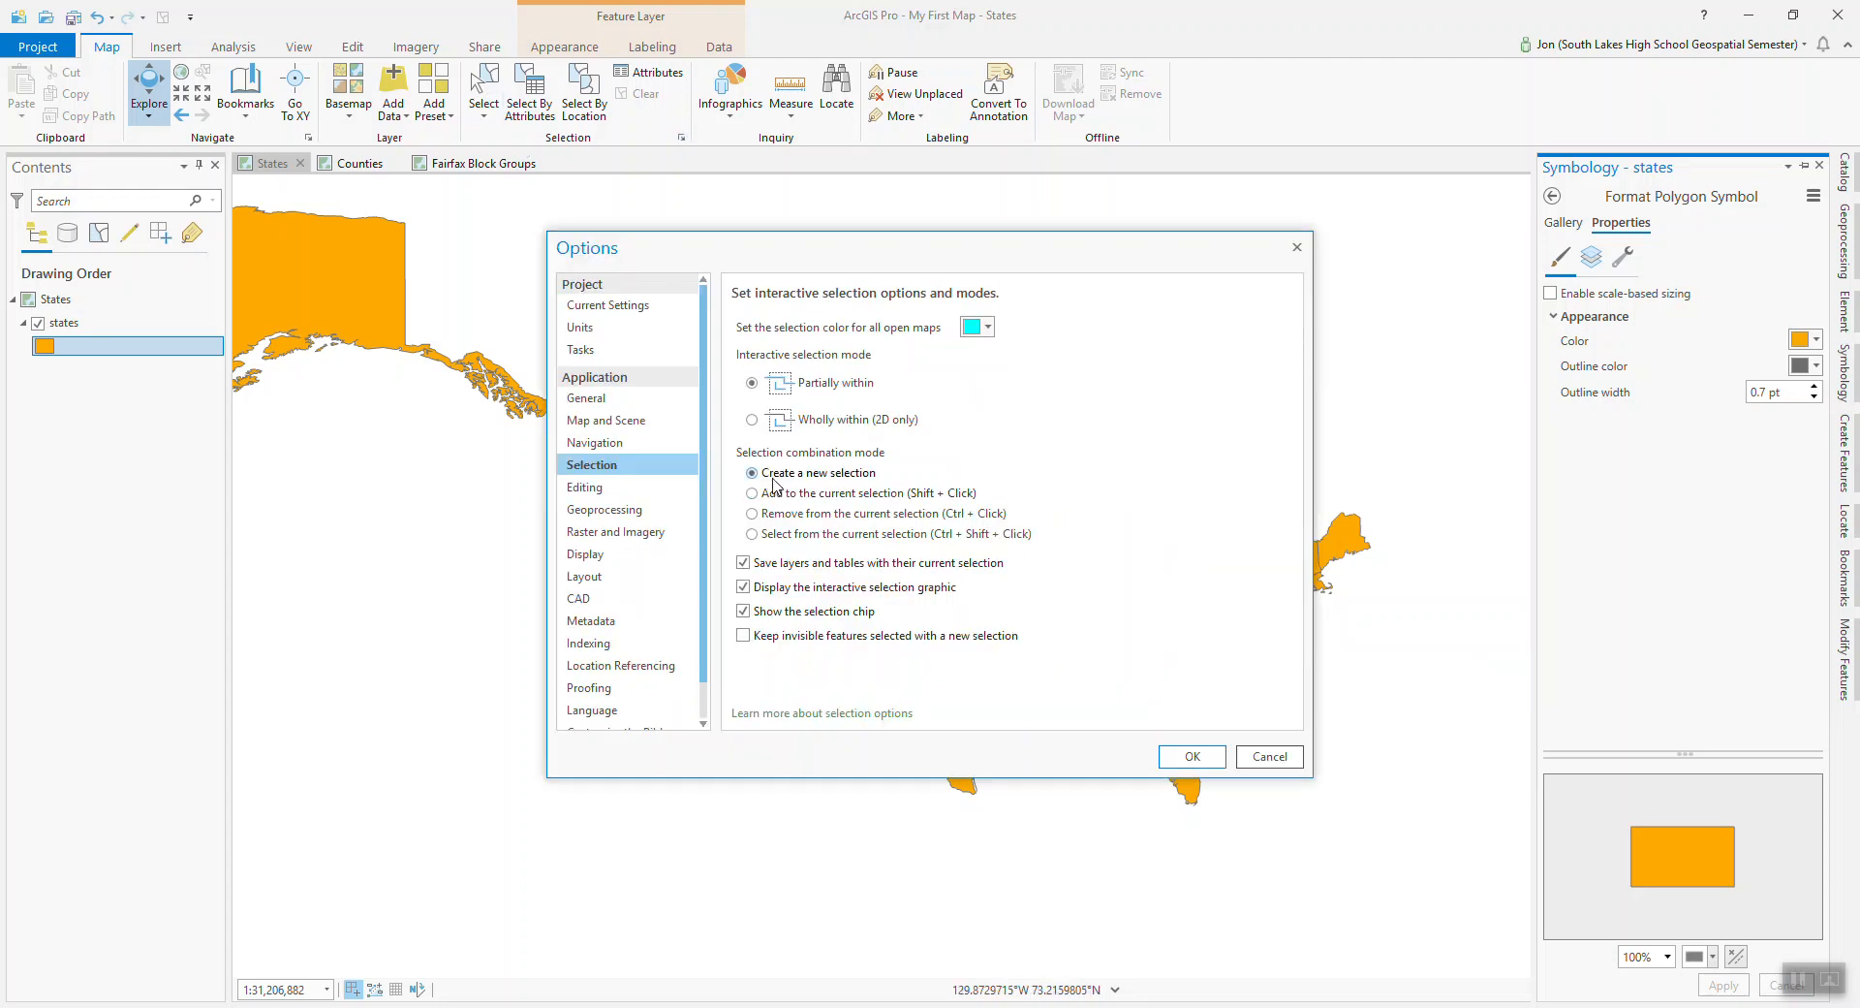
{"action": "left_click", "coordinate": [1265, 760]}
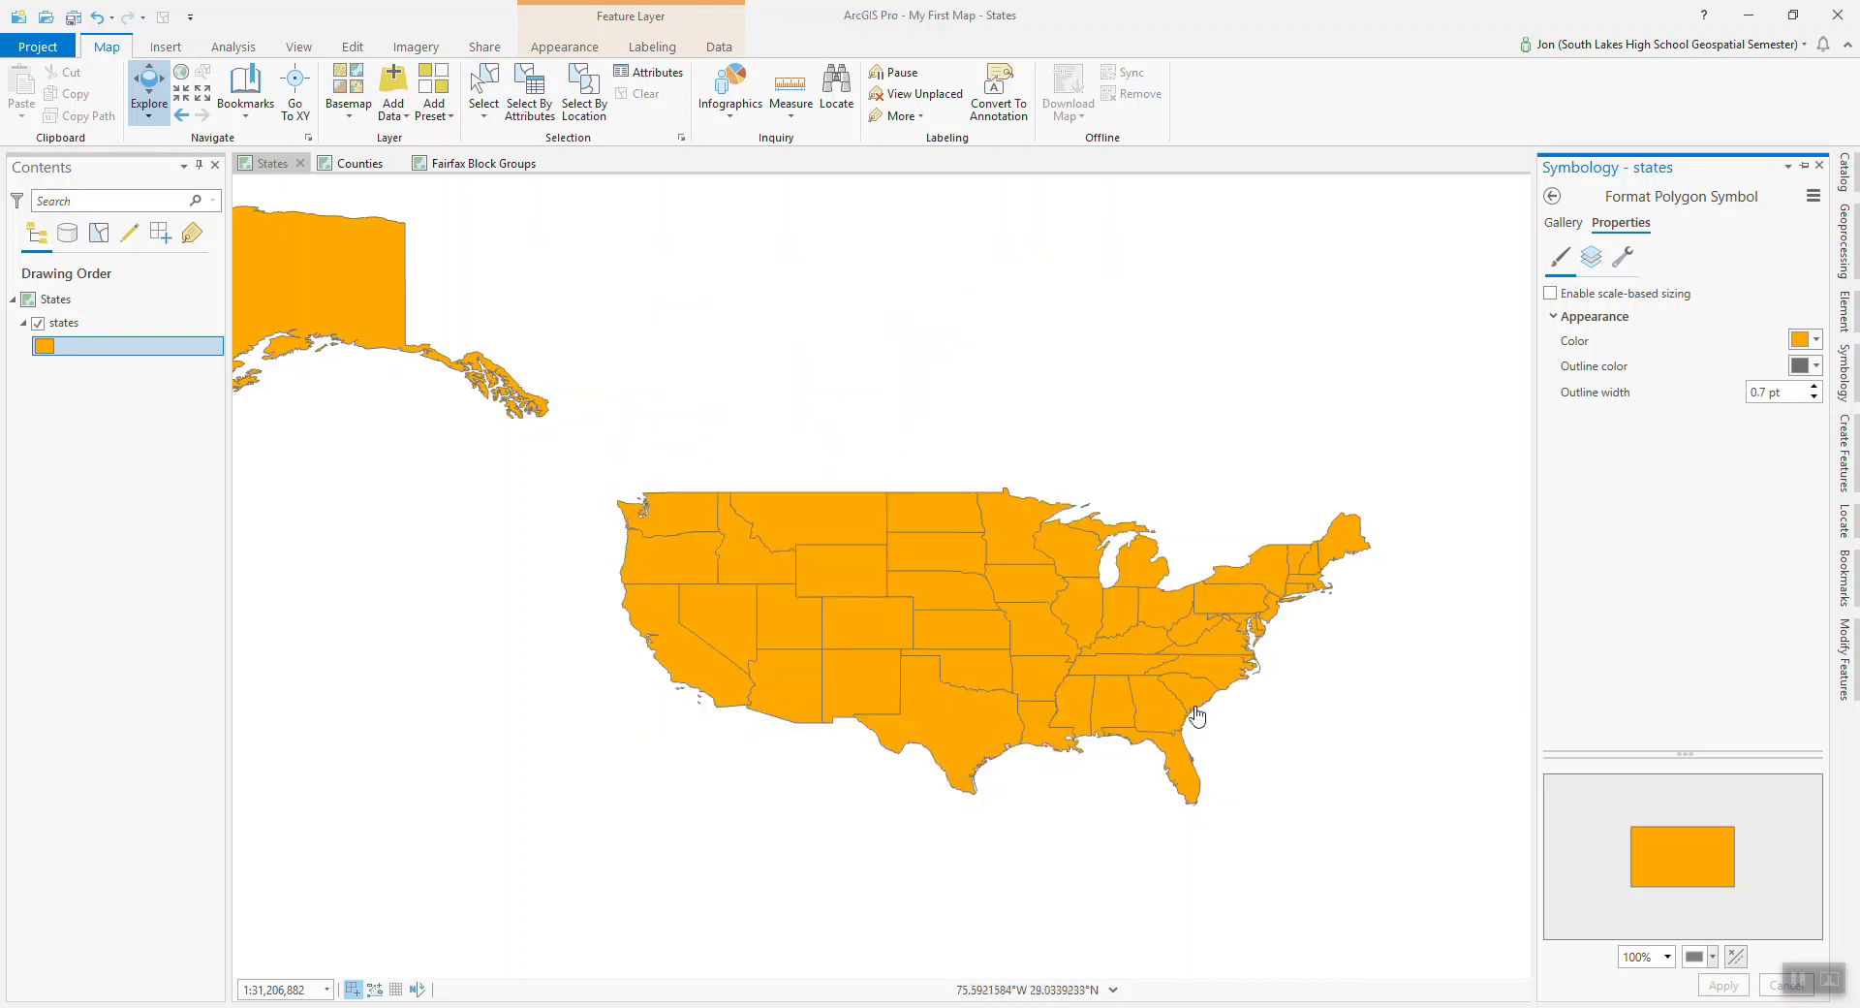
Select the contiguous lower 48 states on the map with a rectangle selection, leaving out Alaska and Hawaii.
{"action": "left_click", "coordinate": [493, 91]}
{"action": "left_click", "coordinate": [483, 115]}
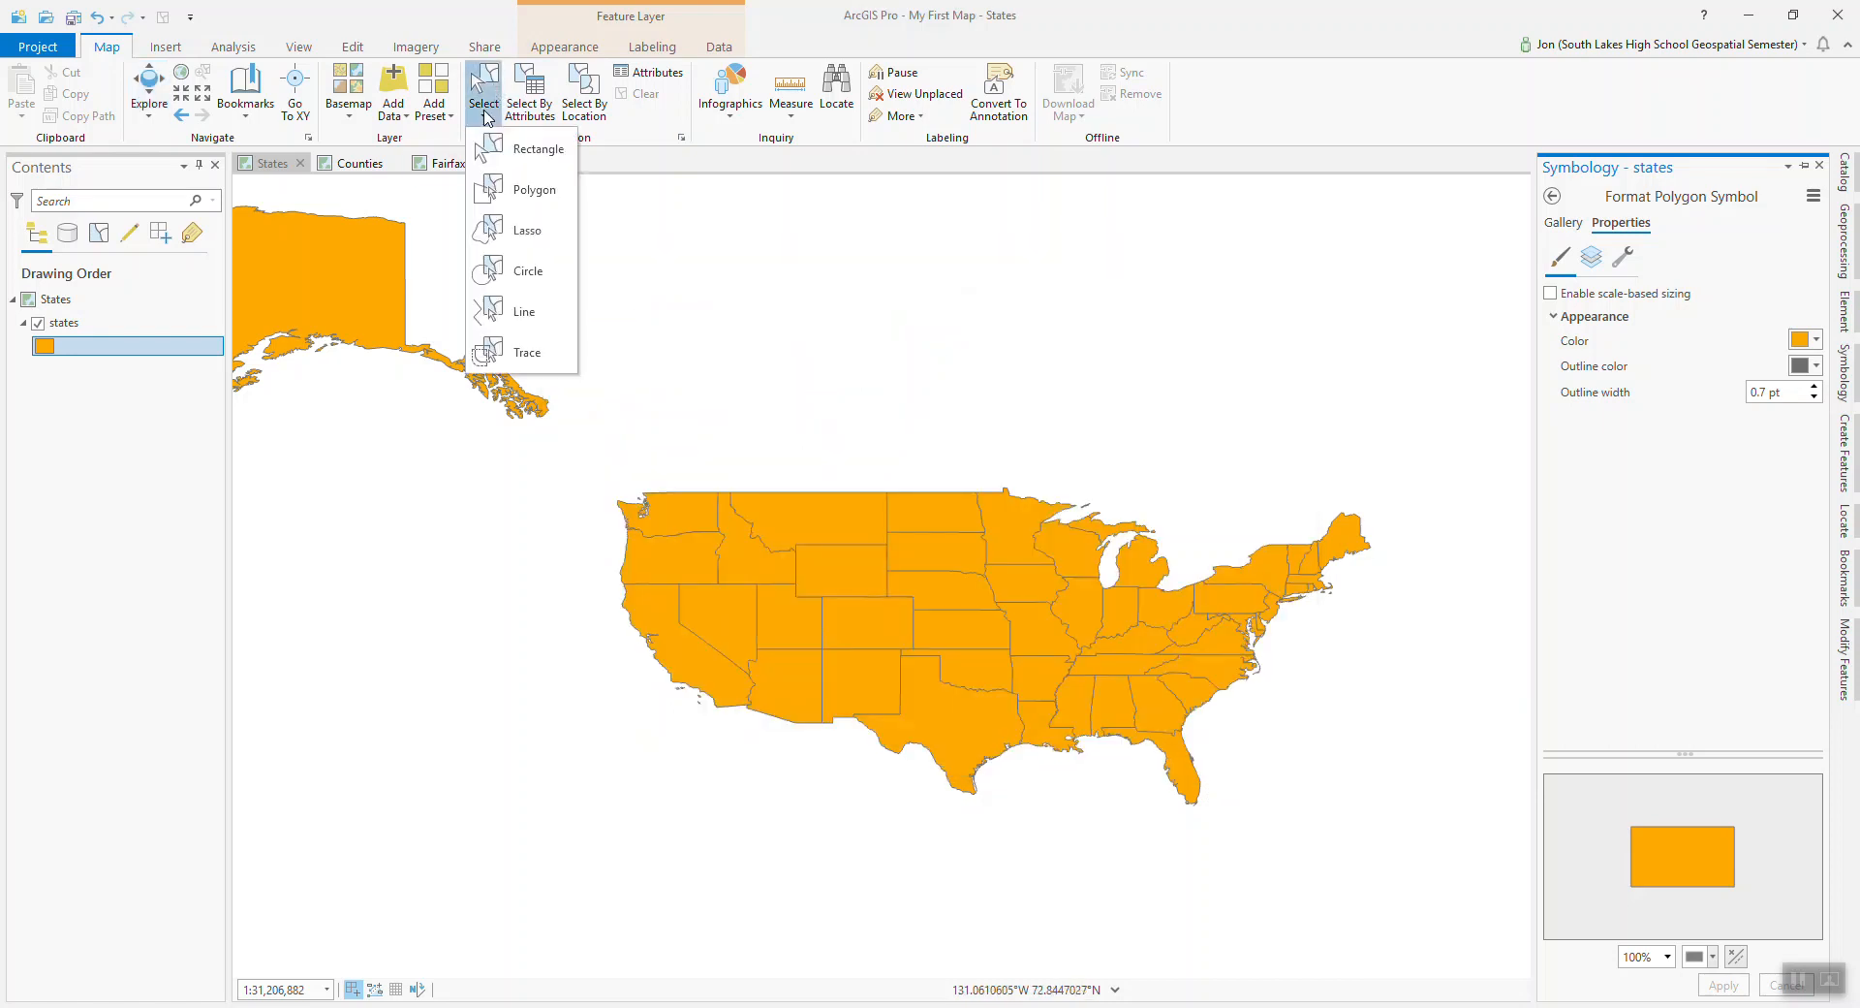
{"action": "left_click", "coordinate": [523, 154]}
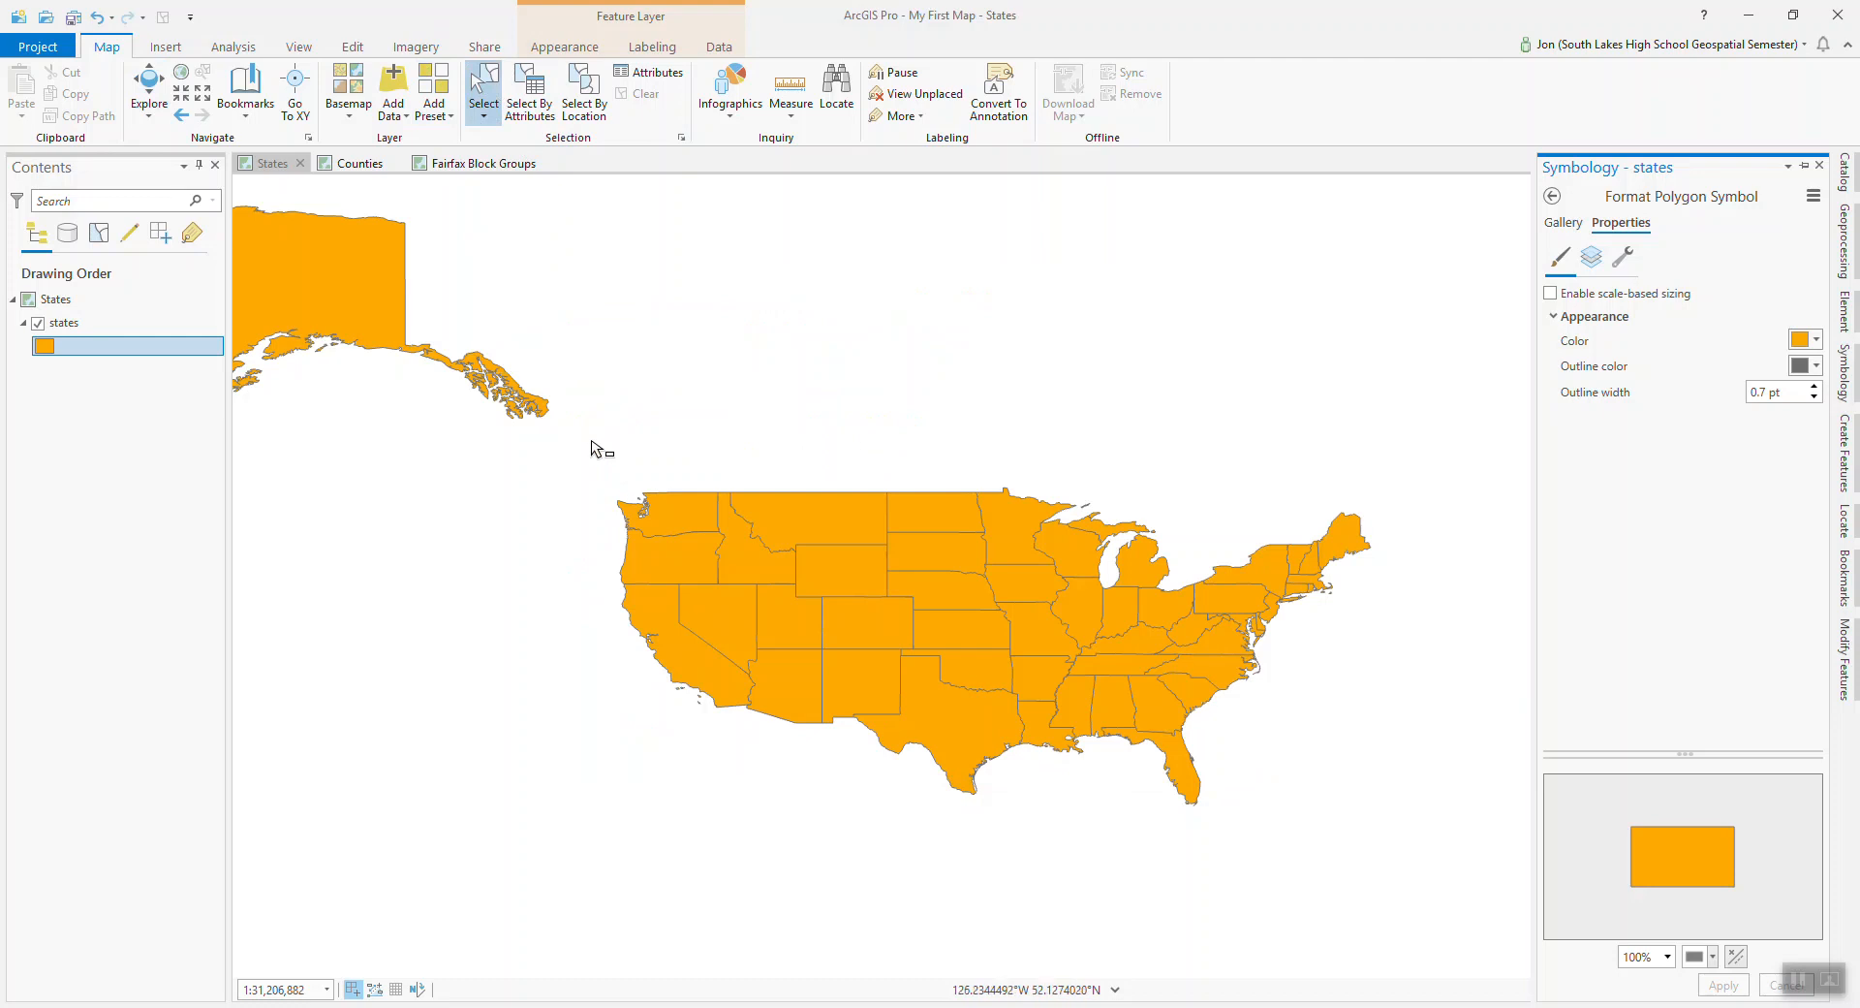
{"action": "left_click_drag", "start_coordinate": [576, 434], "coordinate": [1388, 844]}
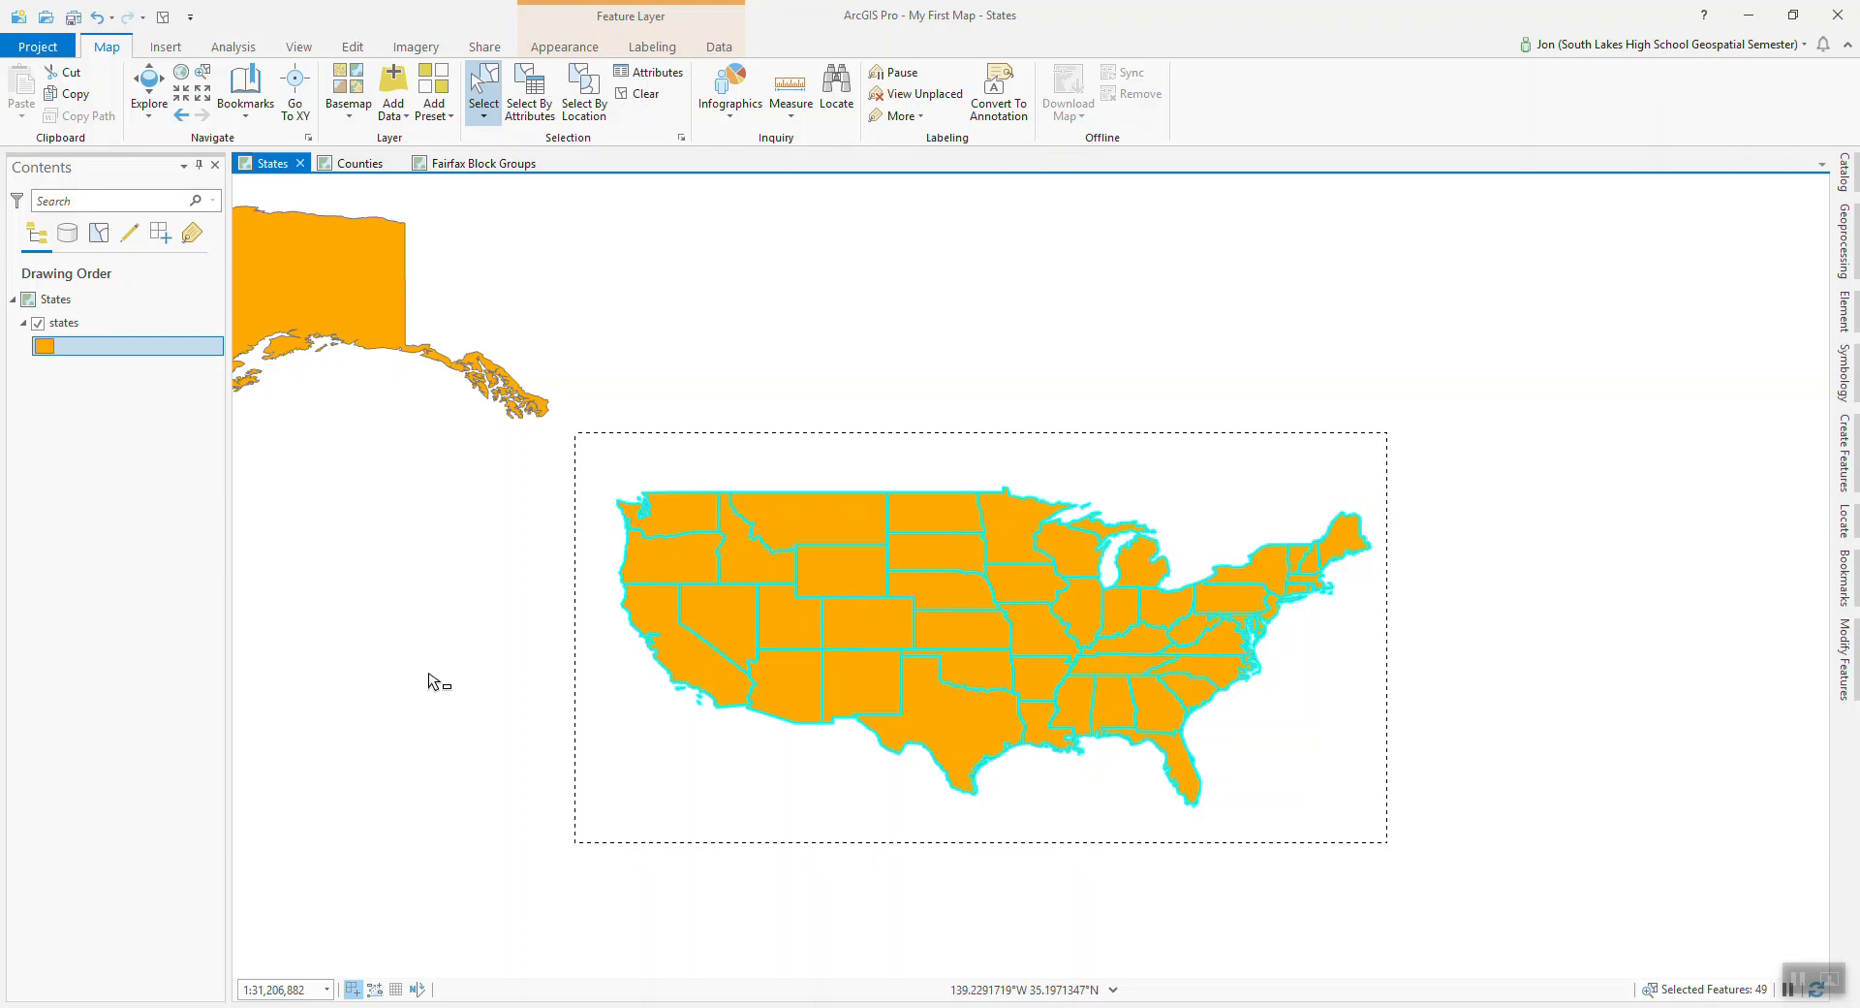
Export the selected states as Lower 48.shp in the My First Map folder, overwriting the existing shapefile.
{"action": "left_click", "coordinate": [64, 324]}
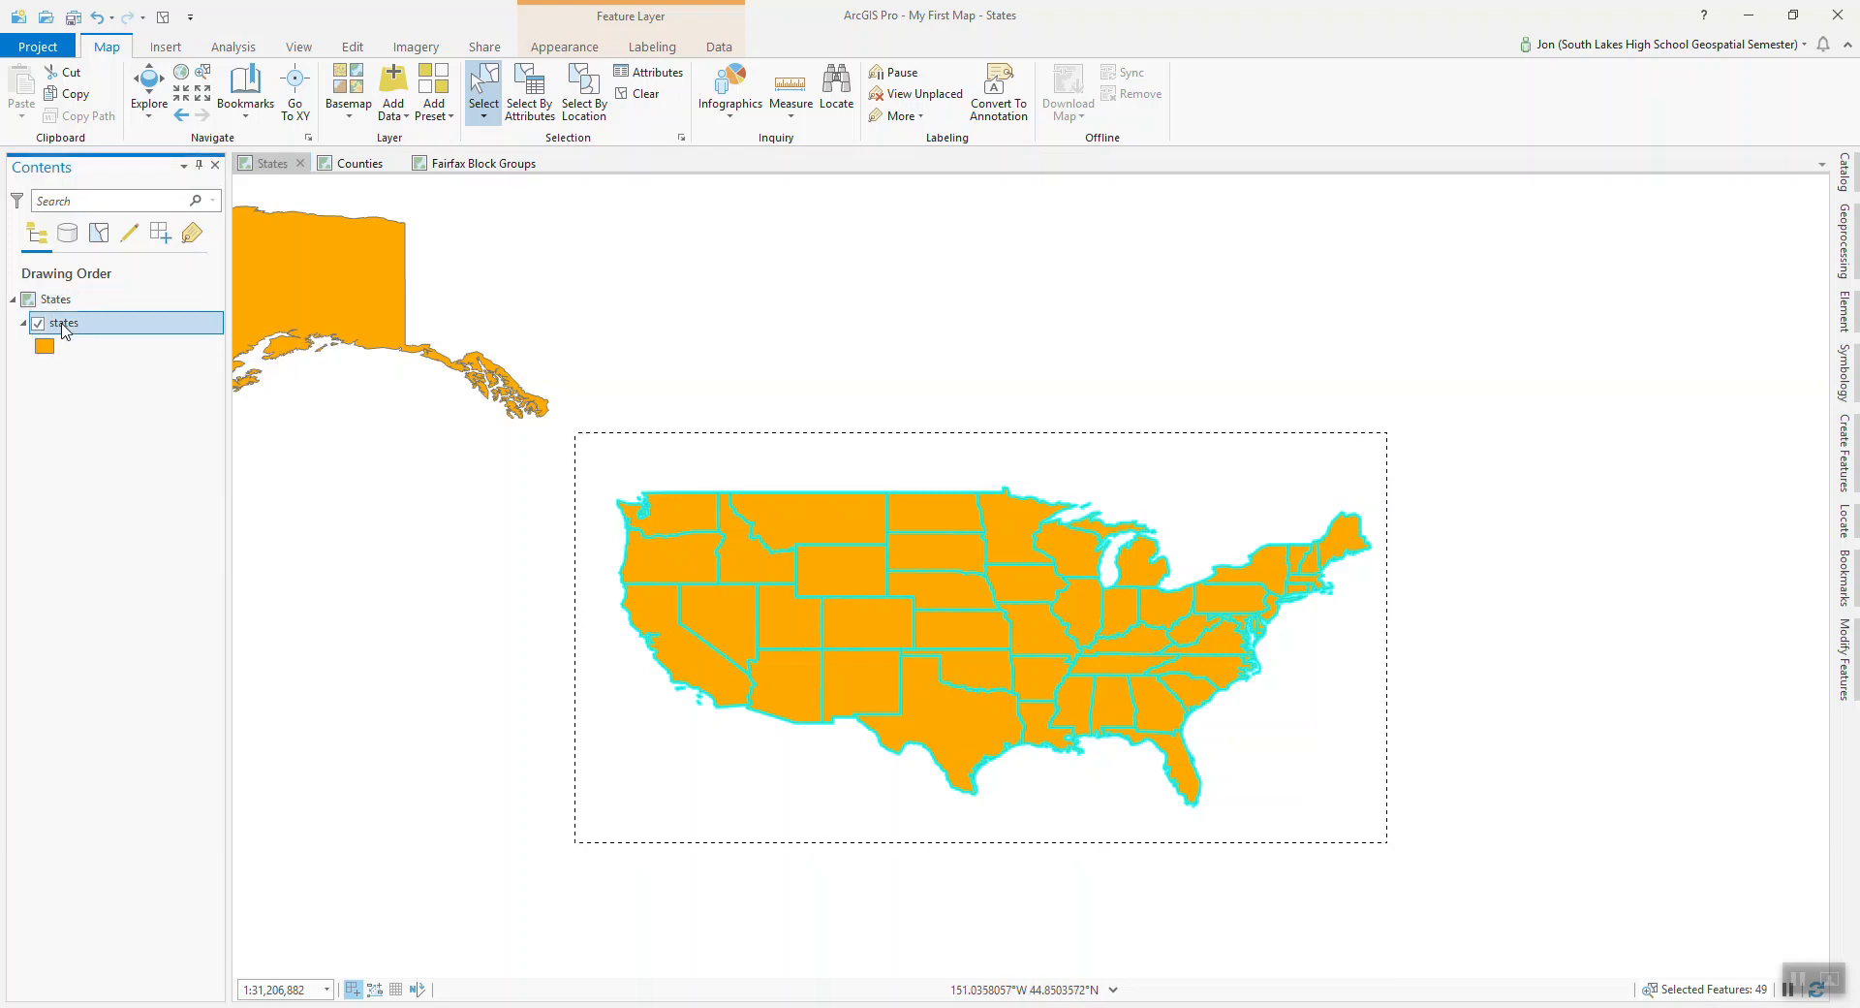
{"action": "right_click", "coordinate": [64, 329]}
{"action": "mouse_move", "coordinate": [107, 799]}
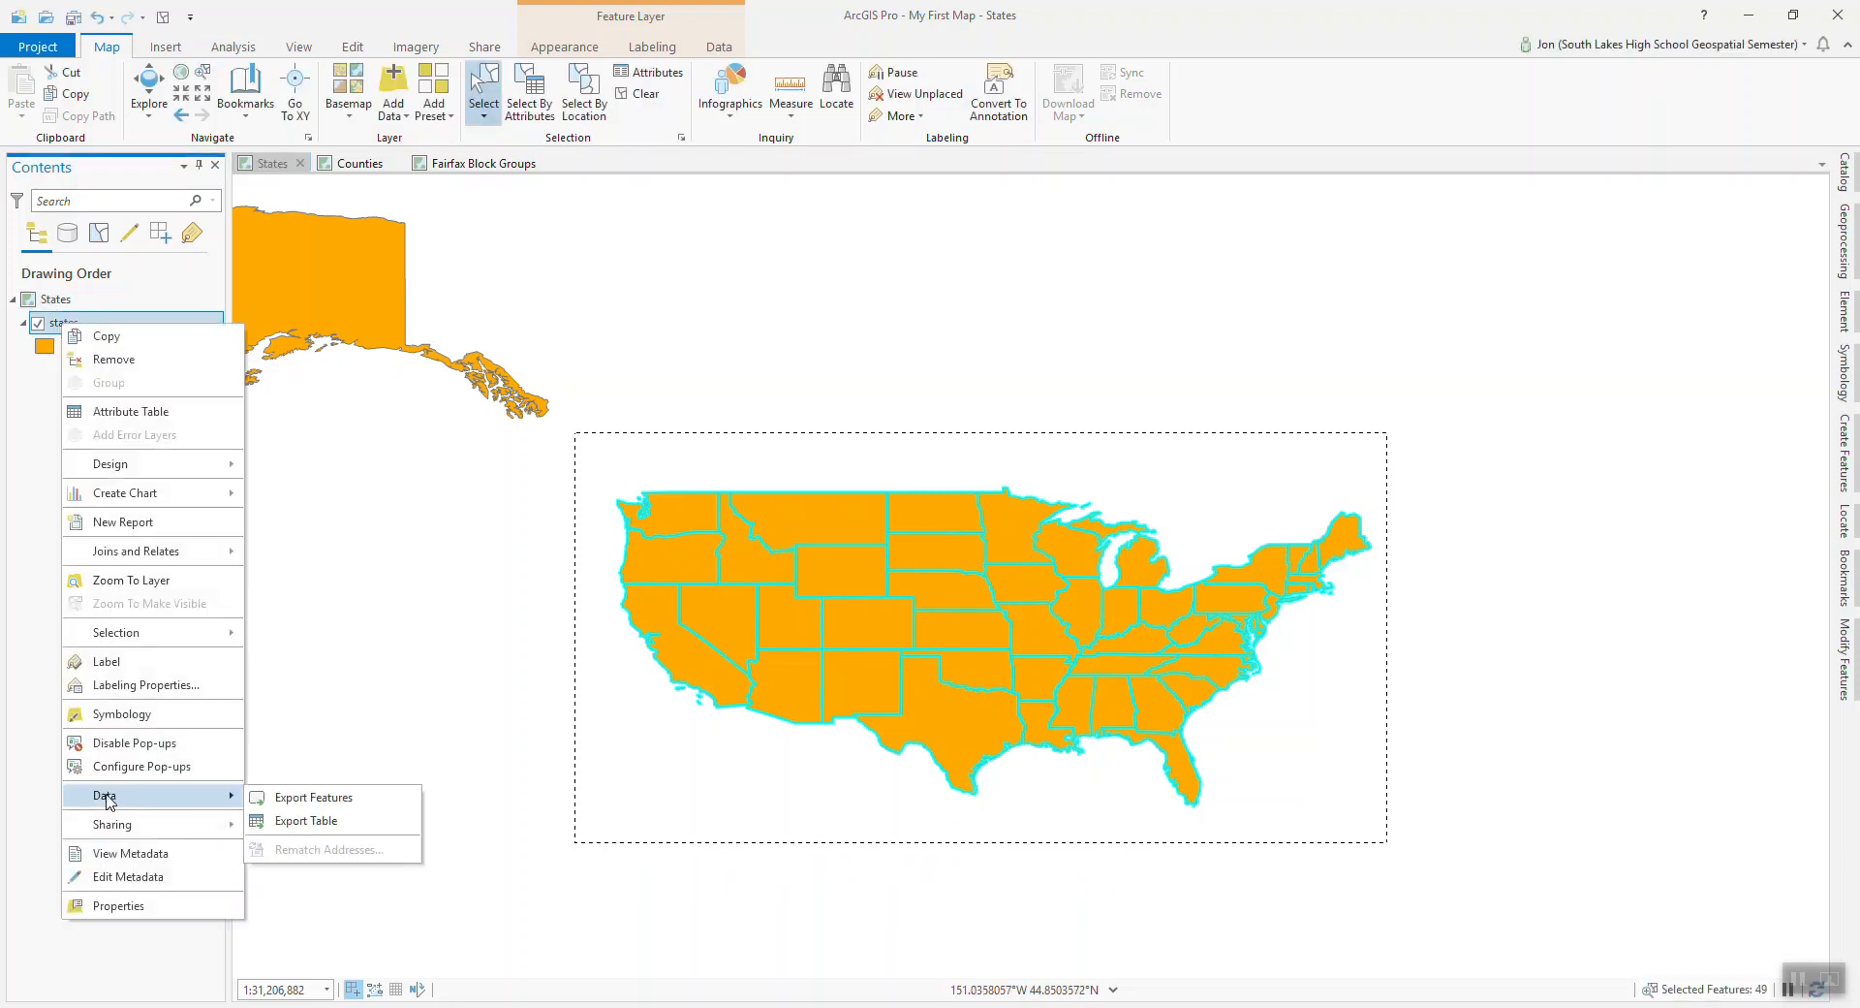
{"action": "left_click", "coordinate": [347, 799]}
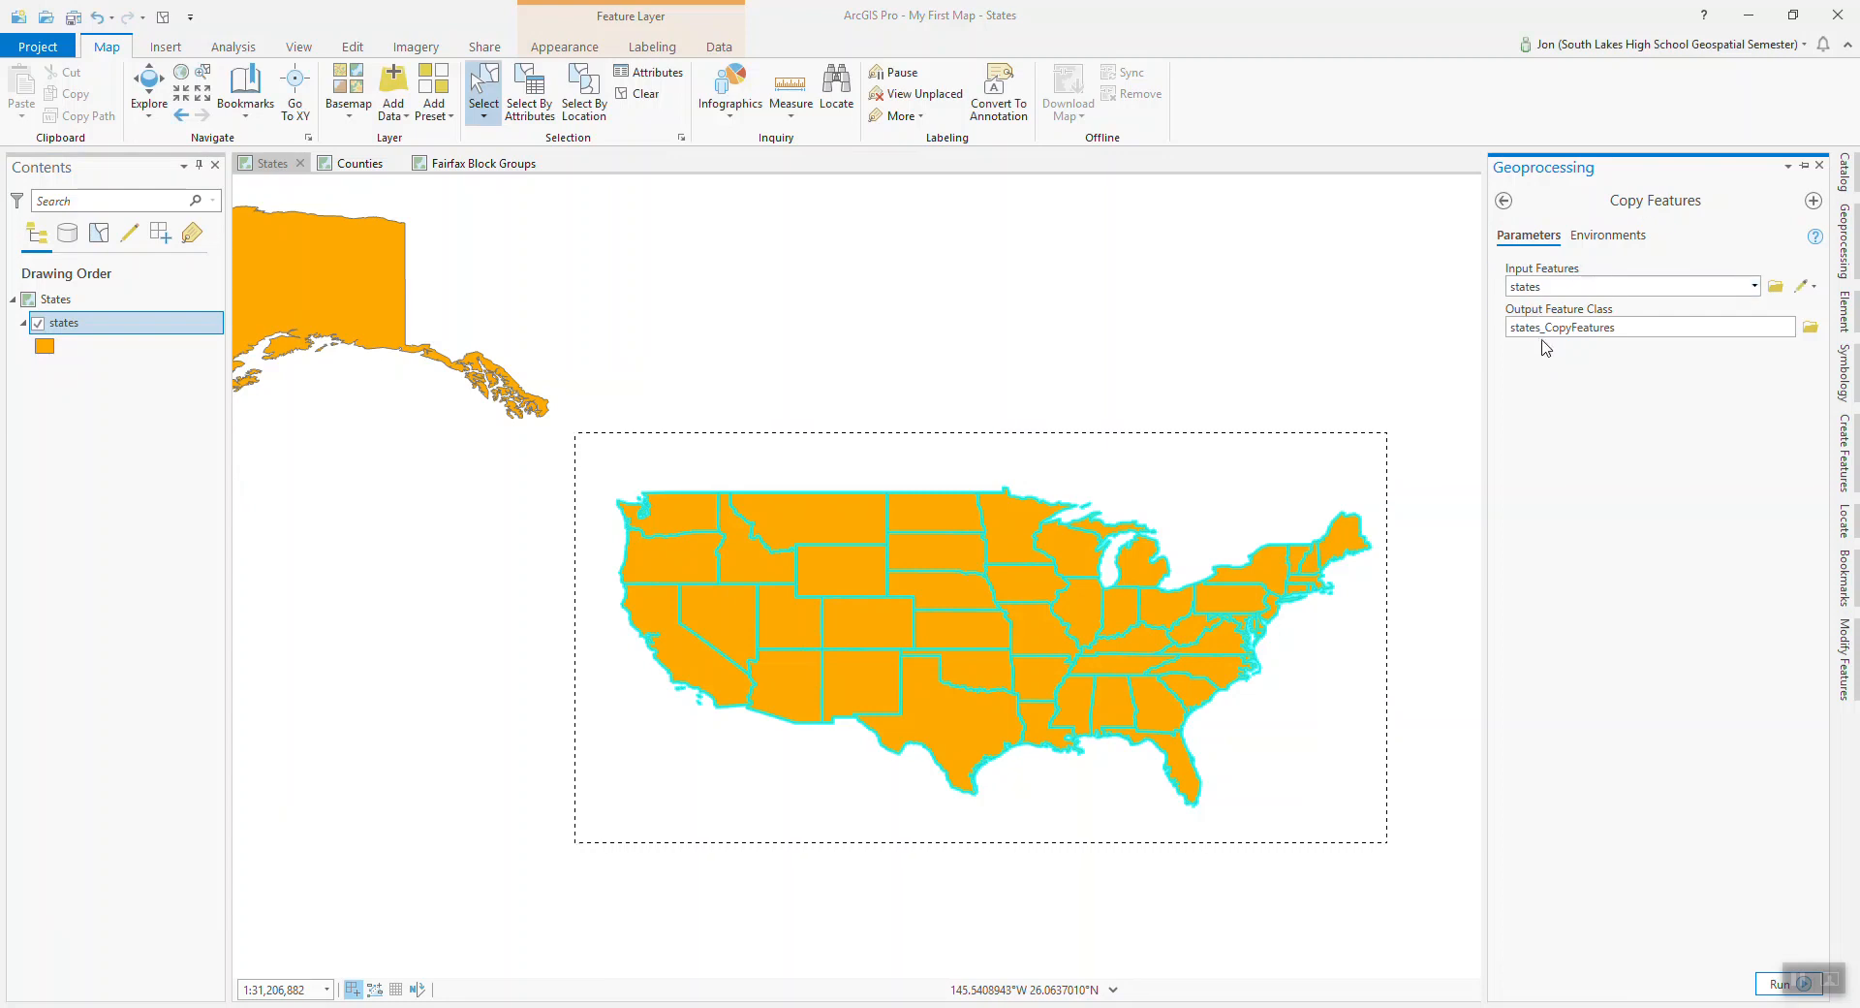
{"action": "left_click", "coordinate": [1811, 330]}
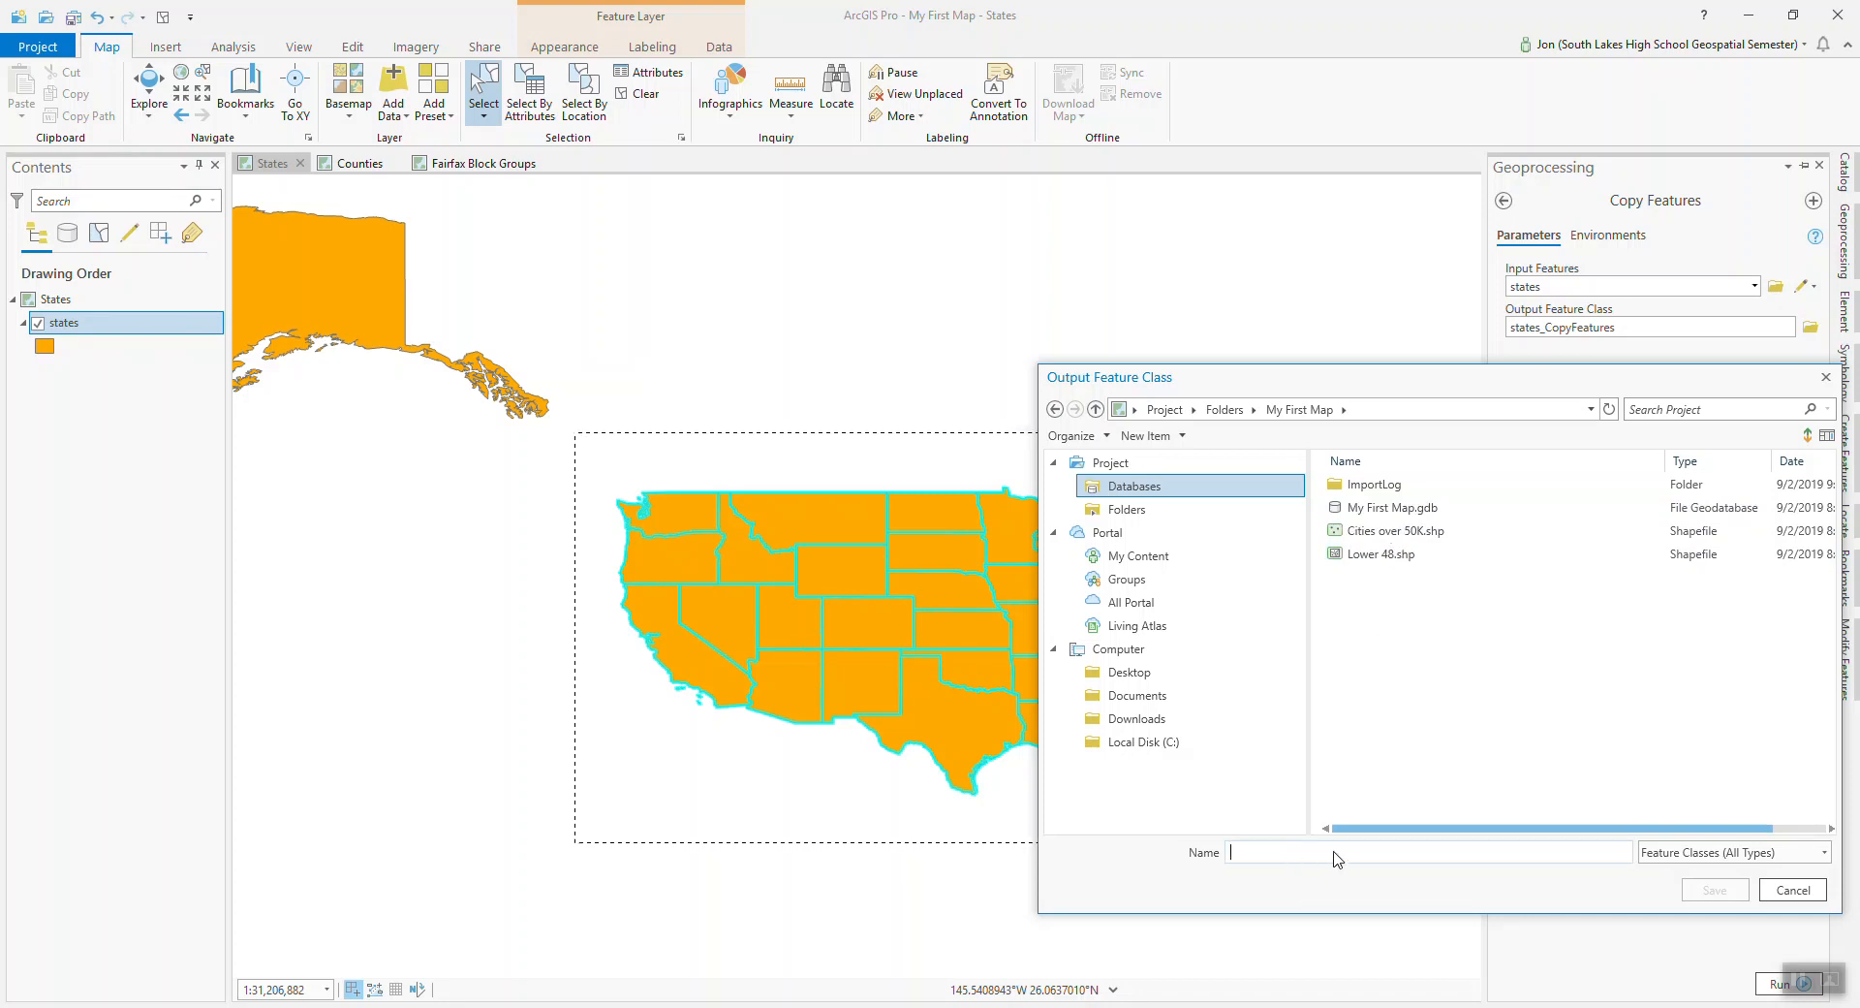
{"action": "type", "text": "Lo"}
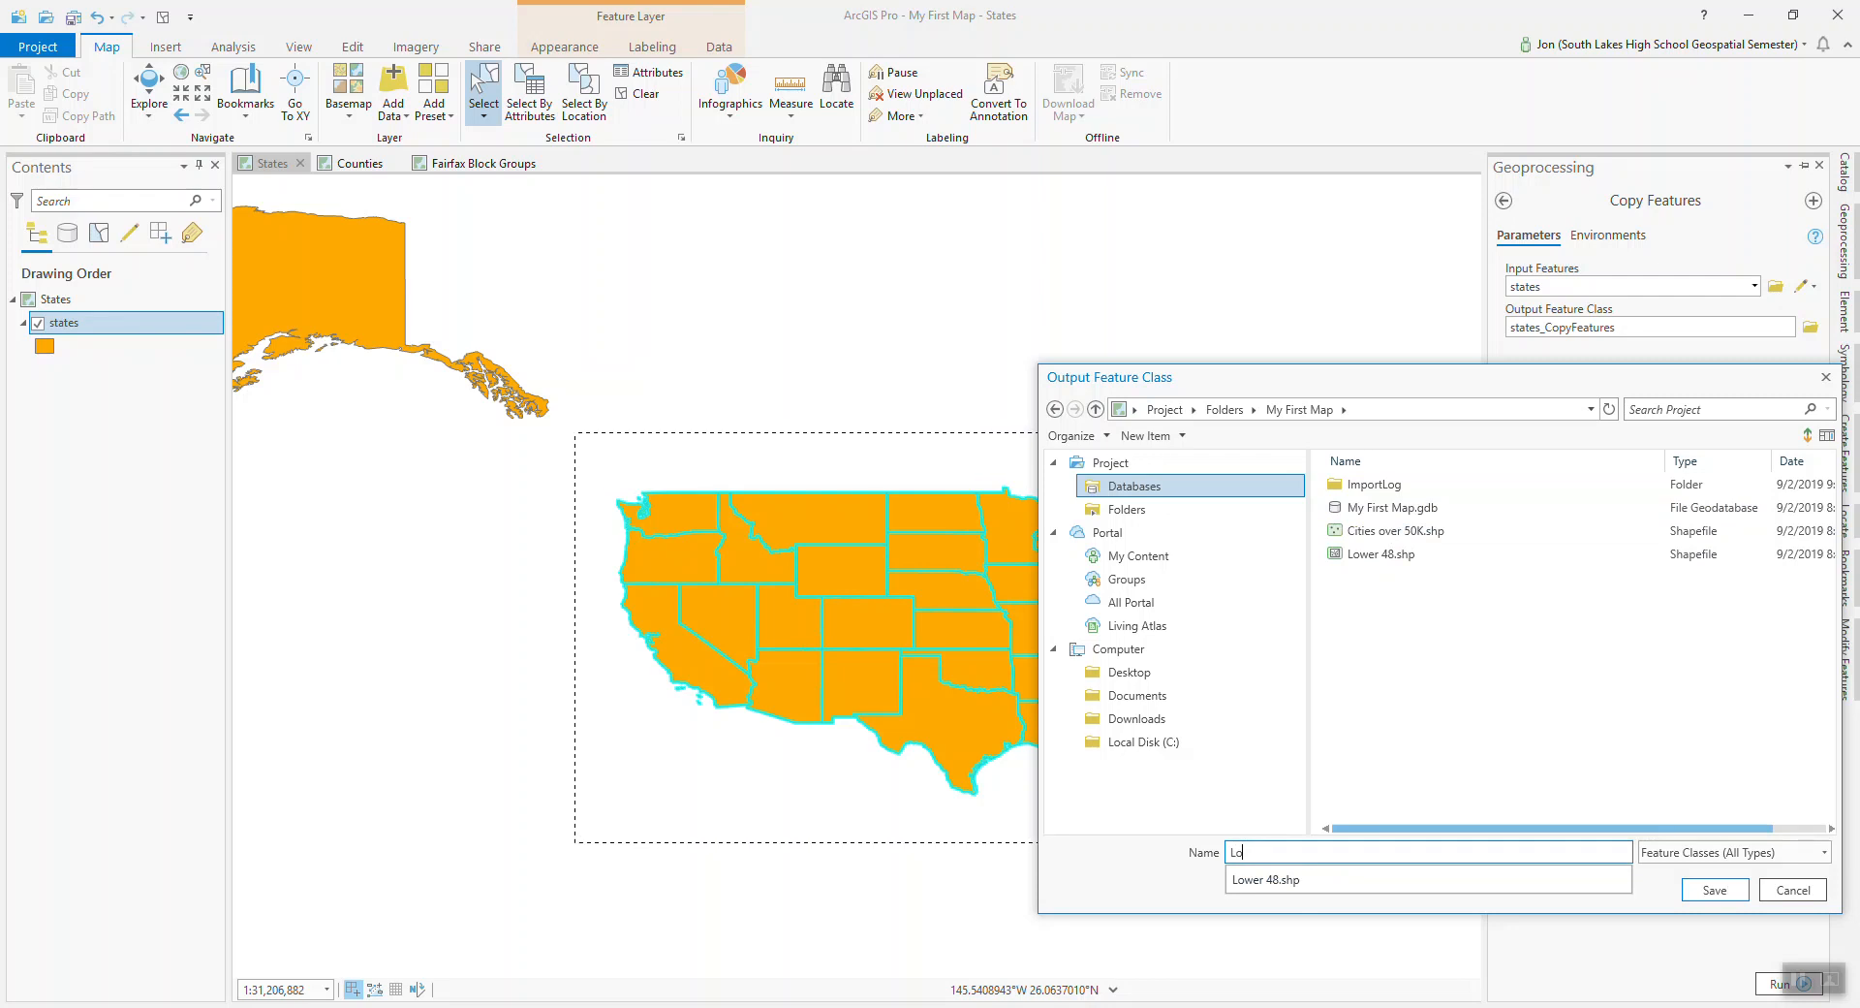
{"action": "left_click", "coordinate": [1281, 881]}
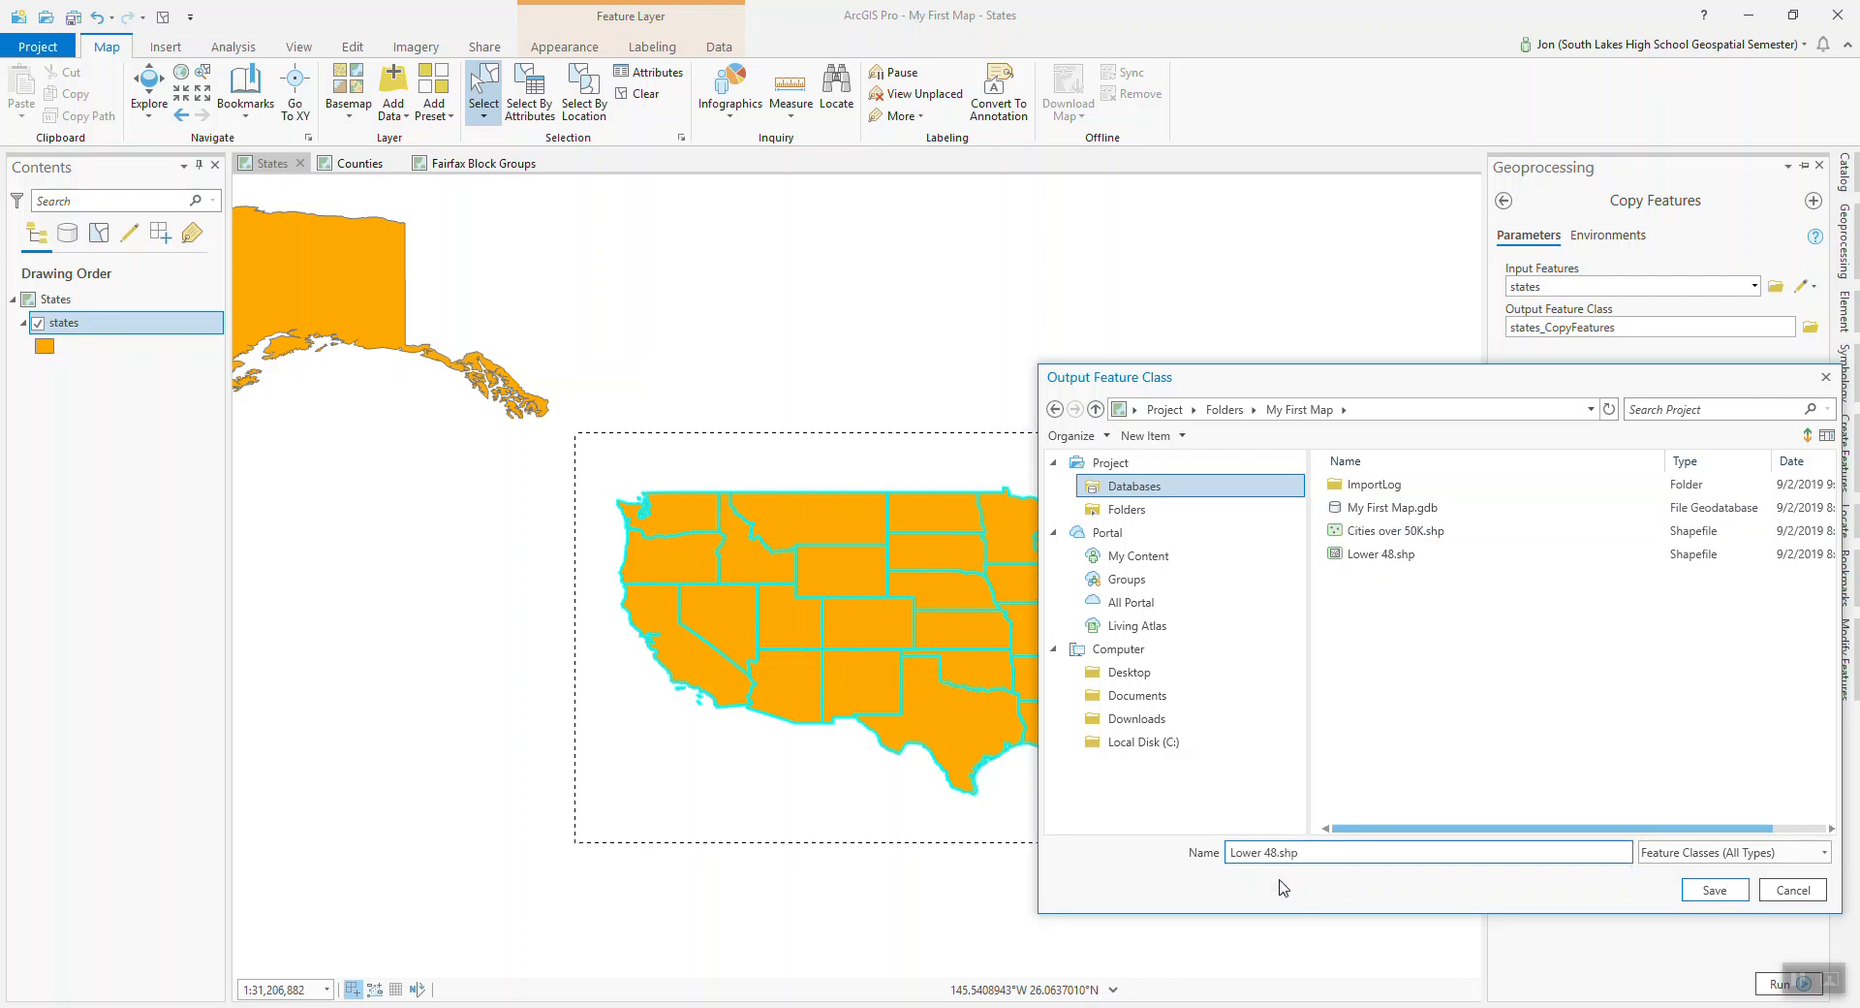
{"action": "left_click", "coordinate": [1729, 894]}
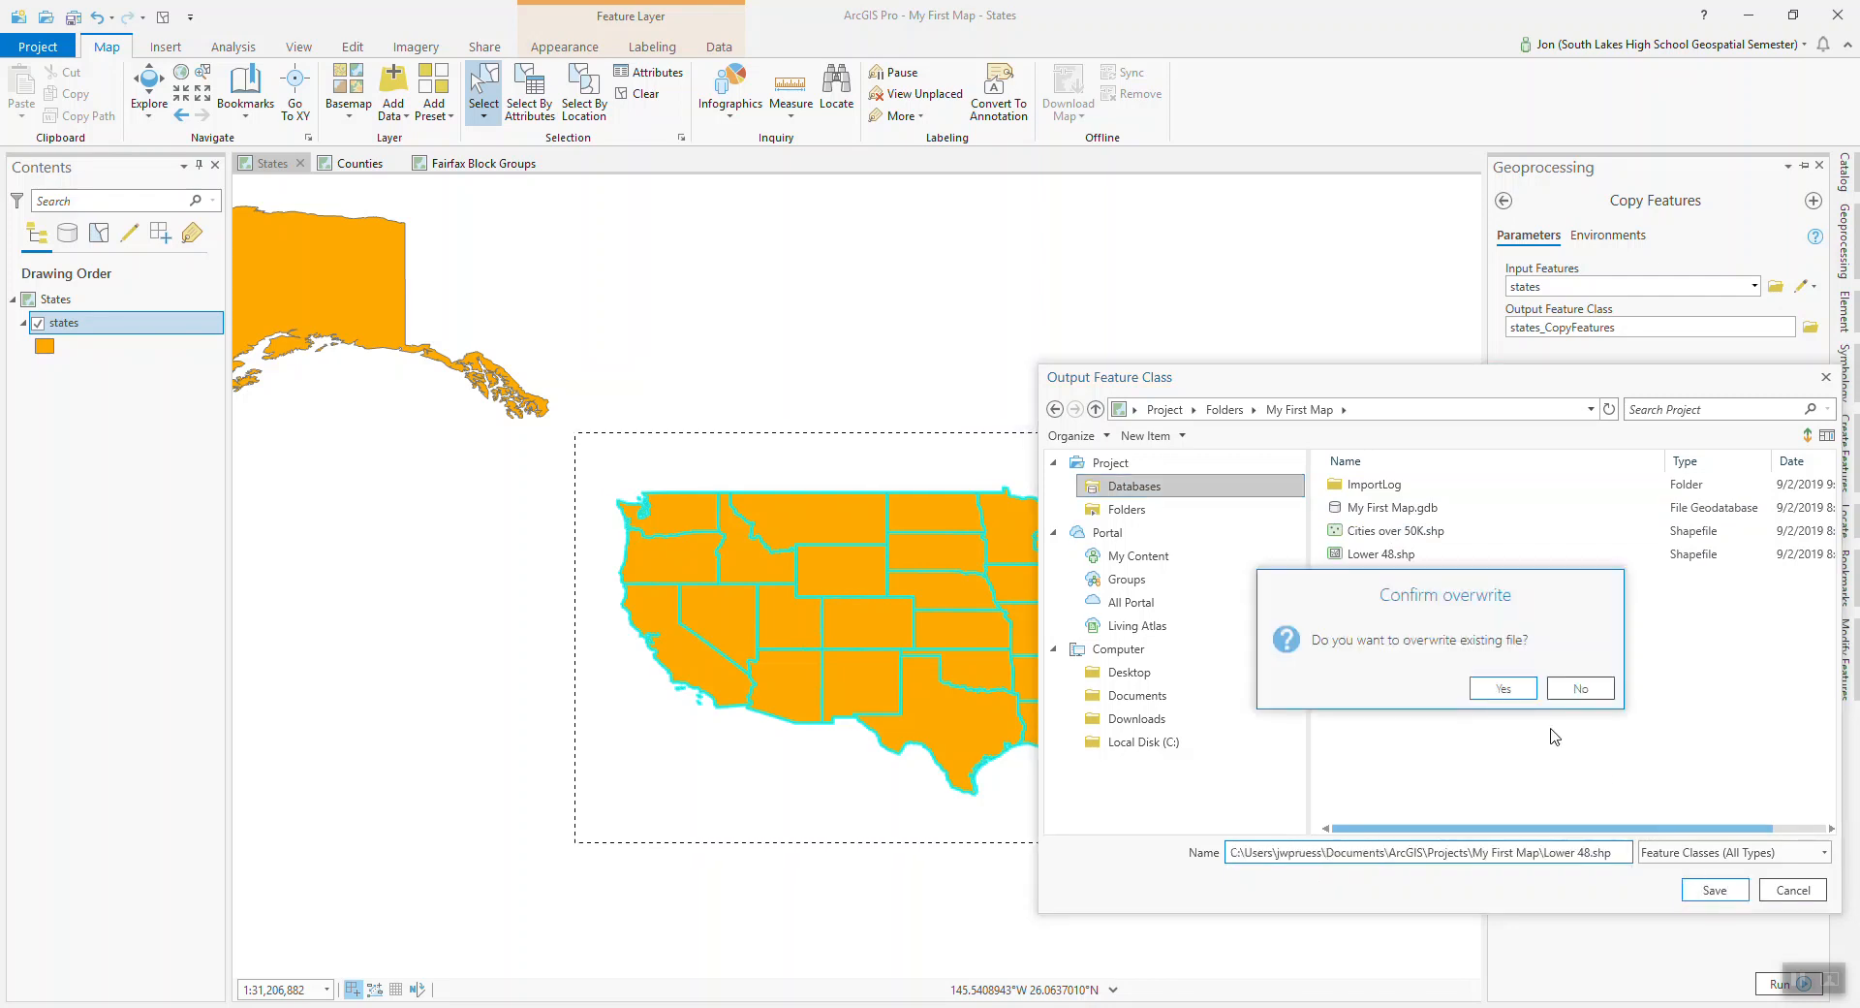
{"action": "left_click", "coordinate": [1504, 689]}
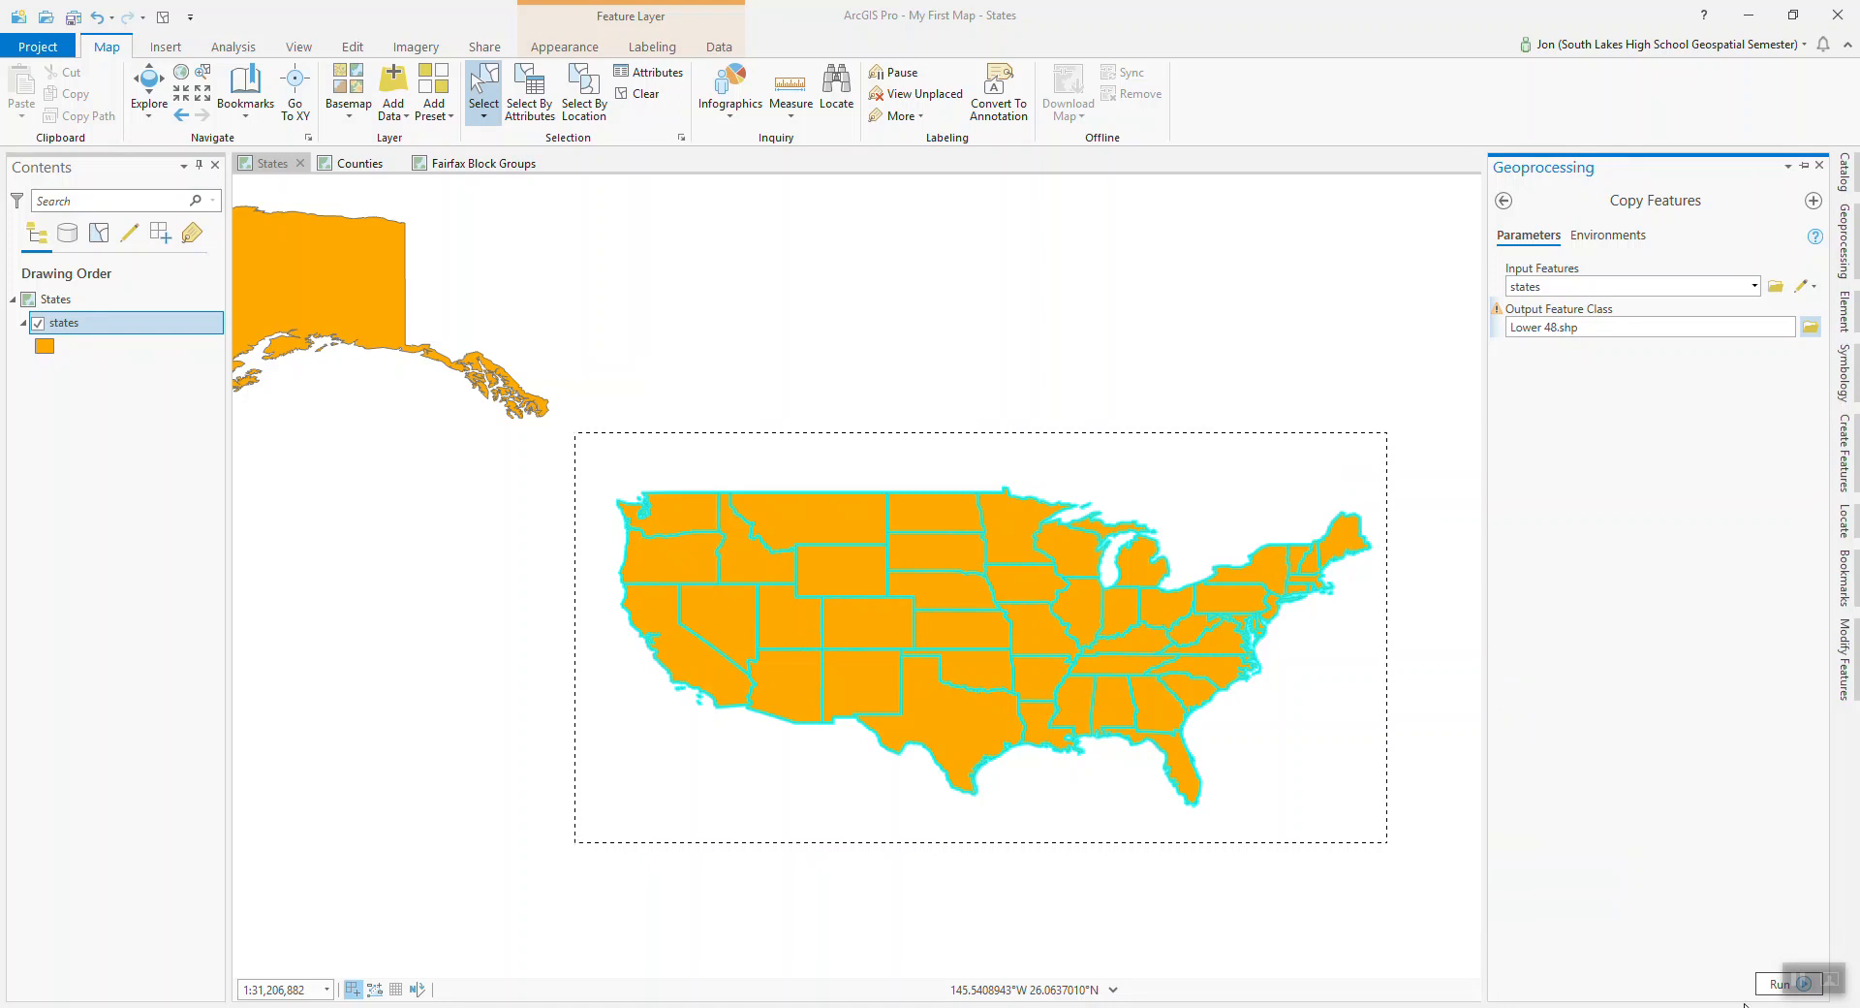
{"action": "left_click", "coordinate": [1771, 985]}
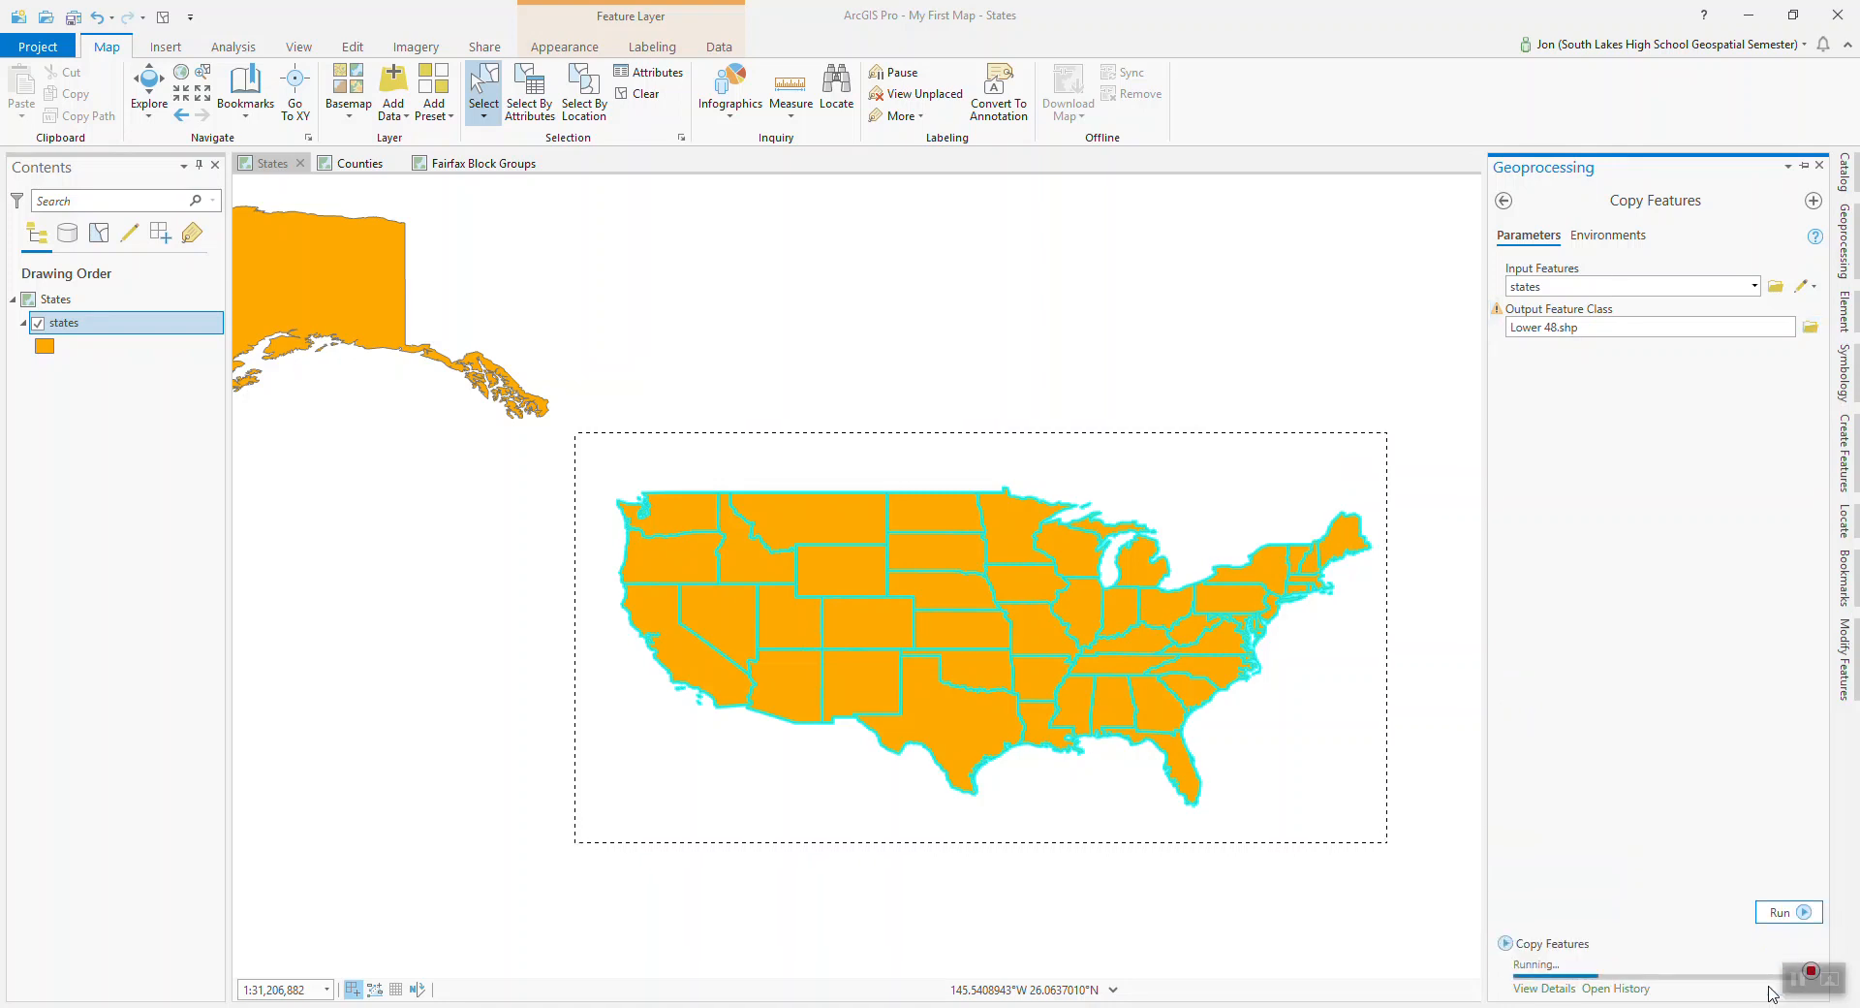
{"action": "mouse_move", "coordinate": [1770, 994]}
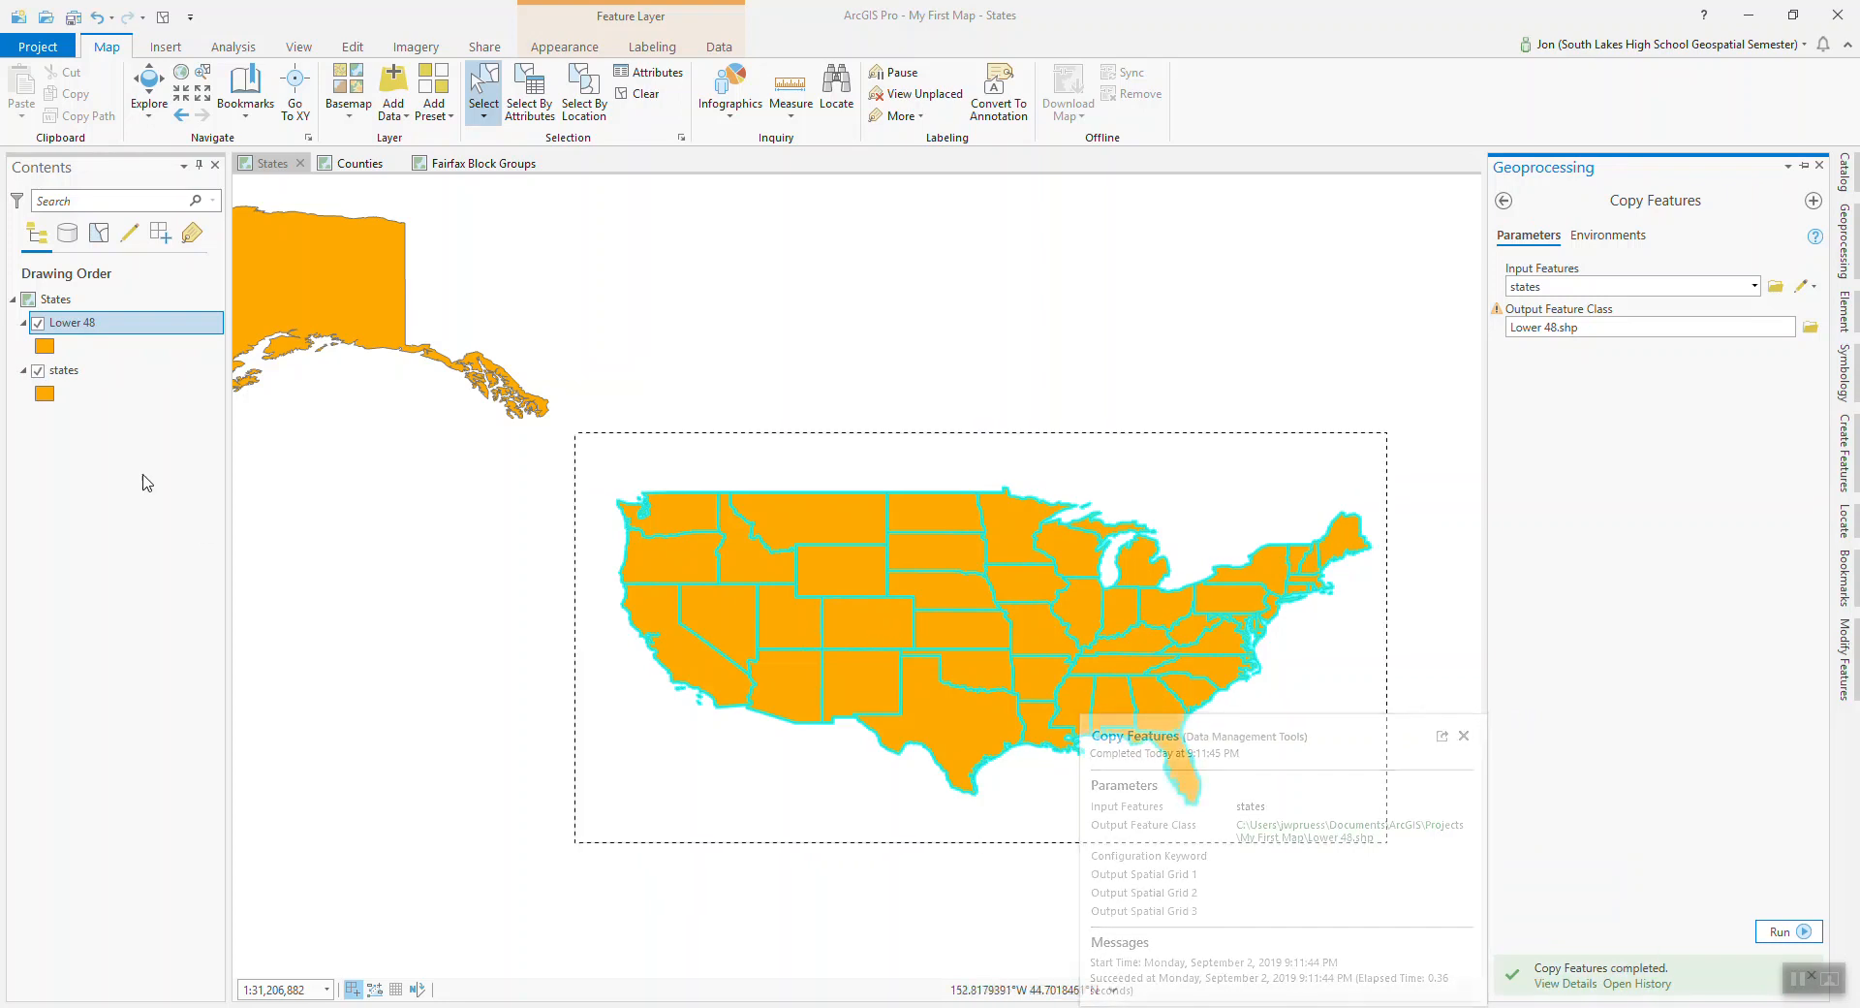
Remove the original states layer from the States map and zoom to the Lower 48 layer.
{"action": "right_click", "coordinate": [61, 374]}
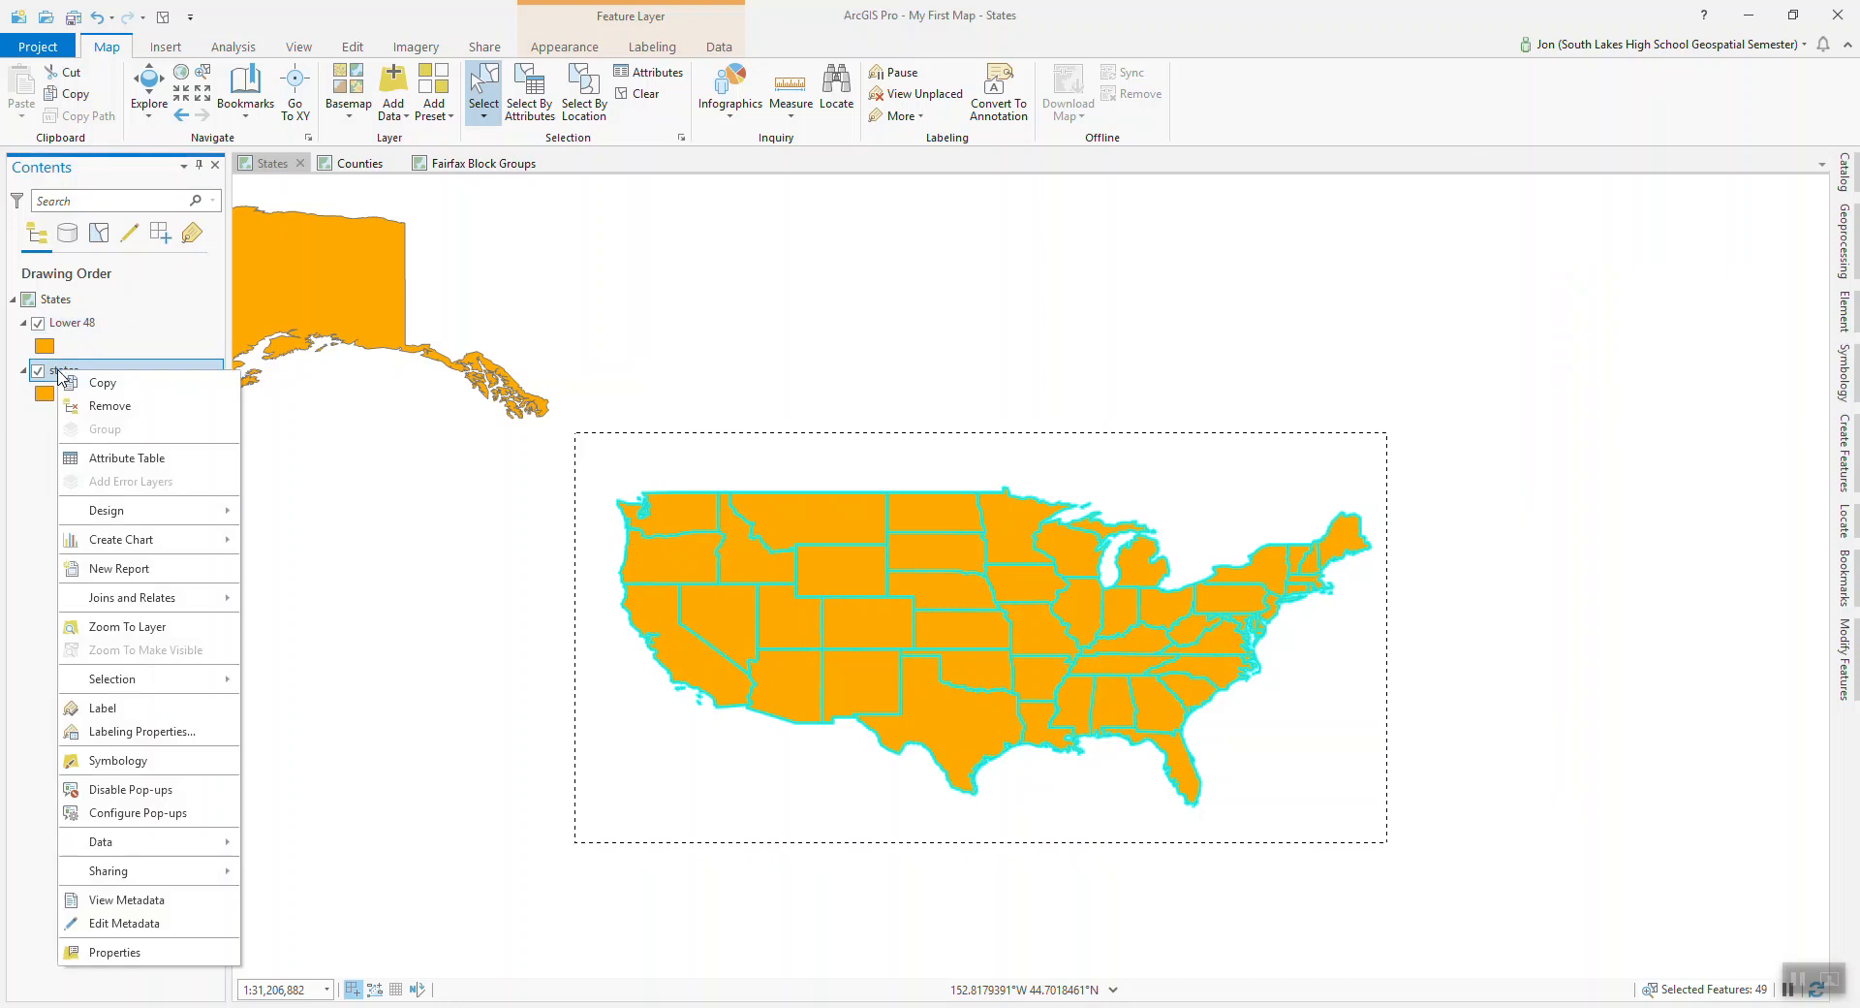
{"action": "left_click", "coordinate": [112, 407]}
{"action": "left_click", "coordinate": [360, 572]}
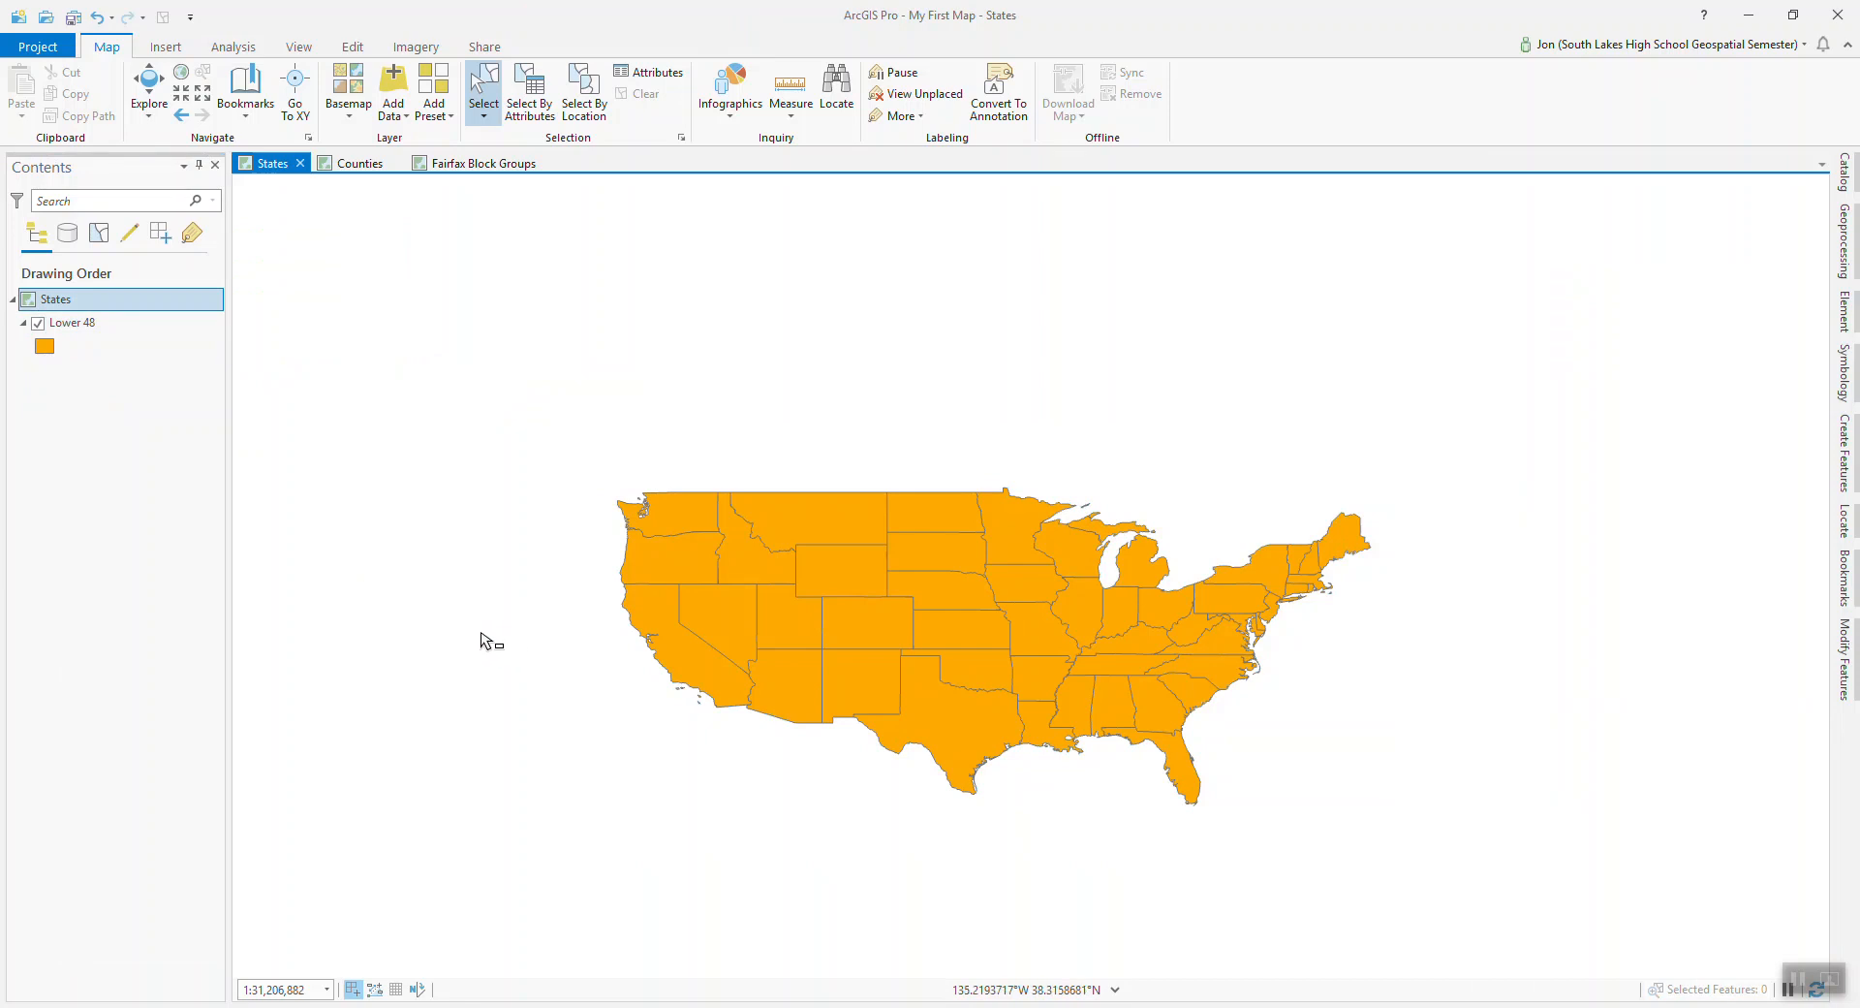
{"action": "right_click", "coordinate": [69, 333]}
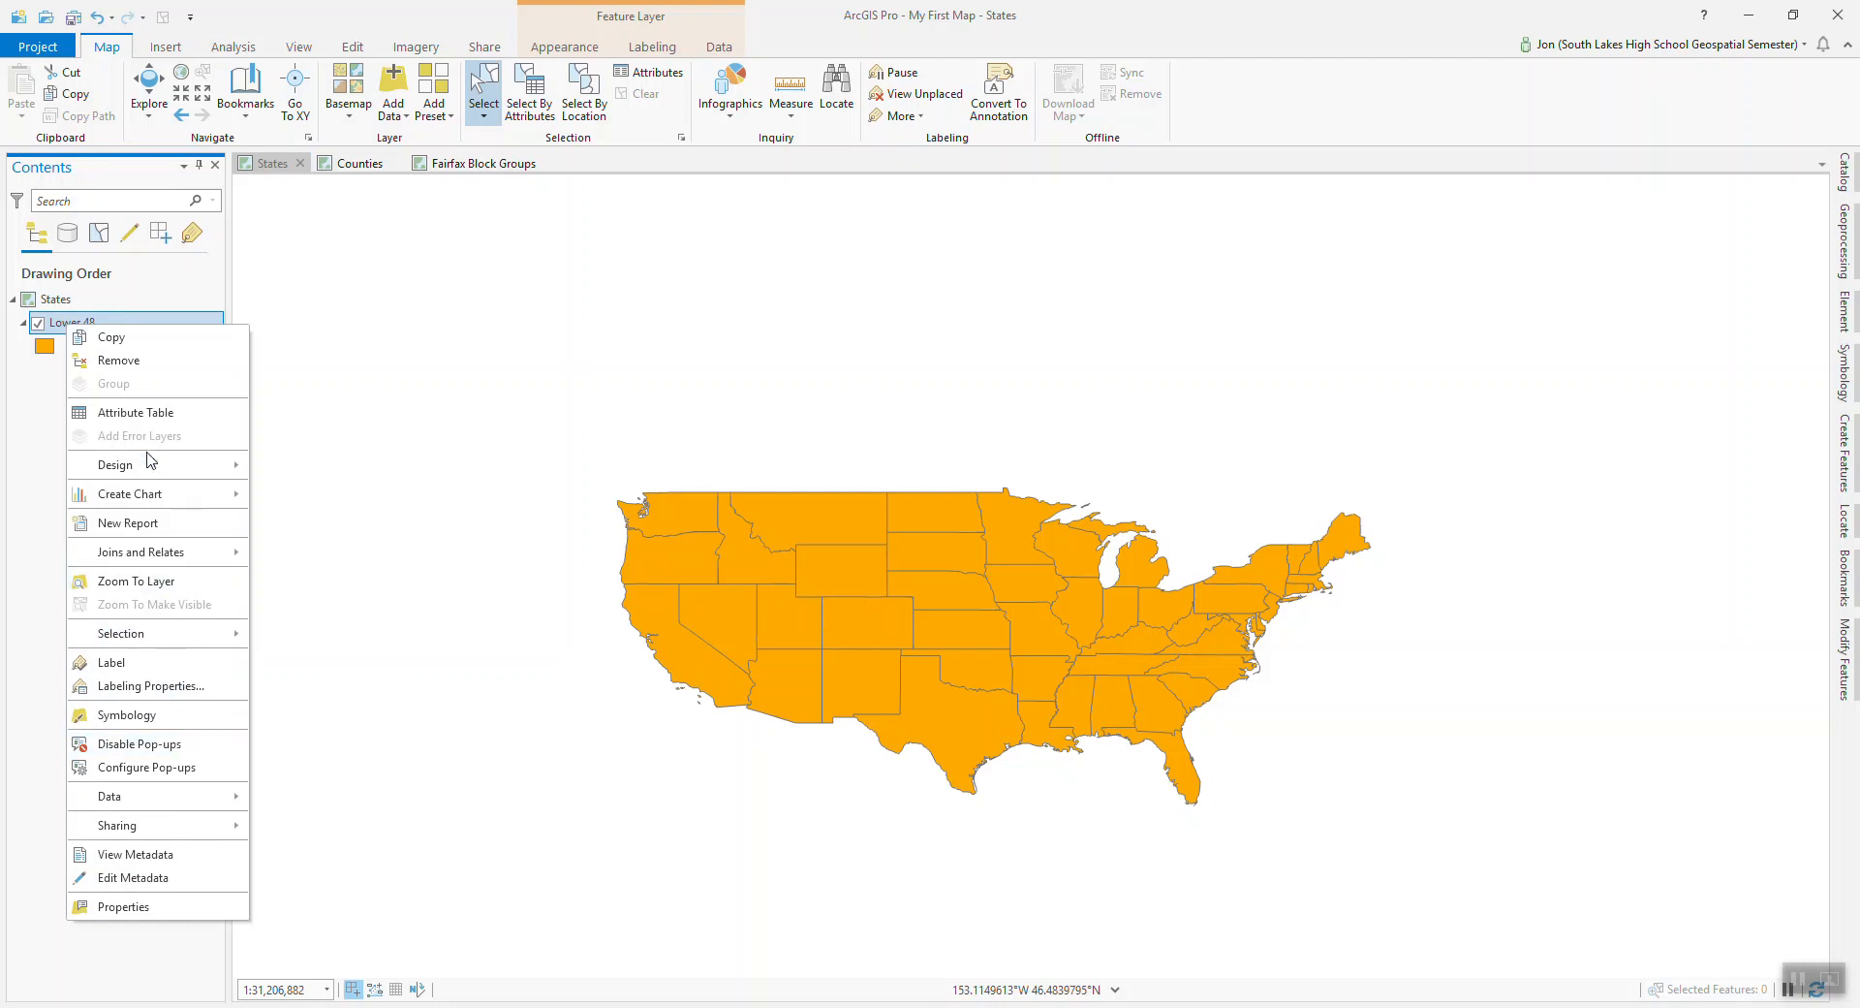
{"action": "left_click", "coordinate": [155, 582]}
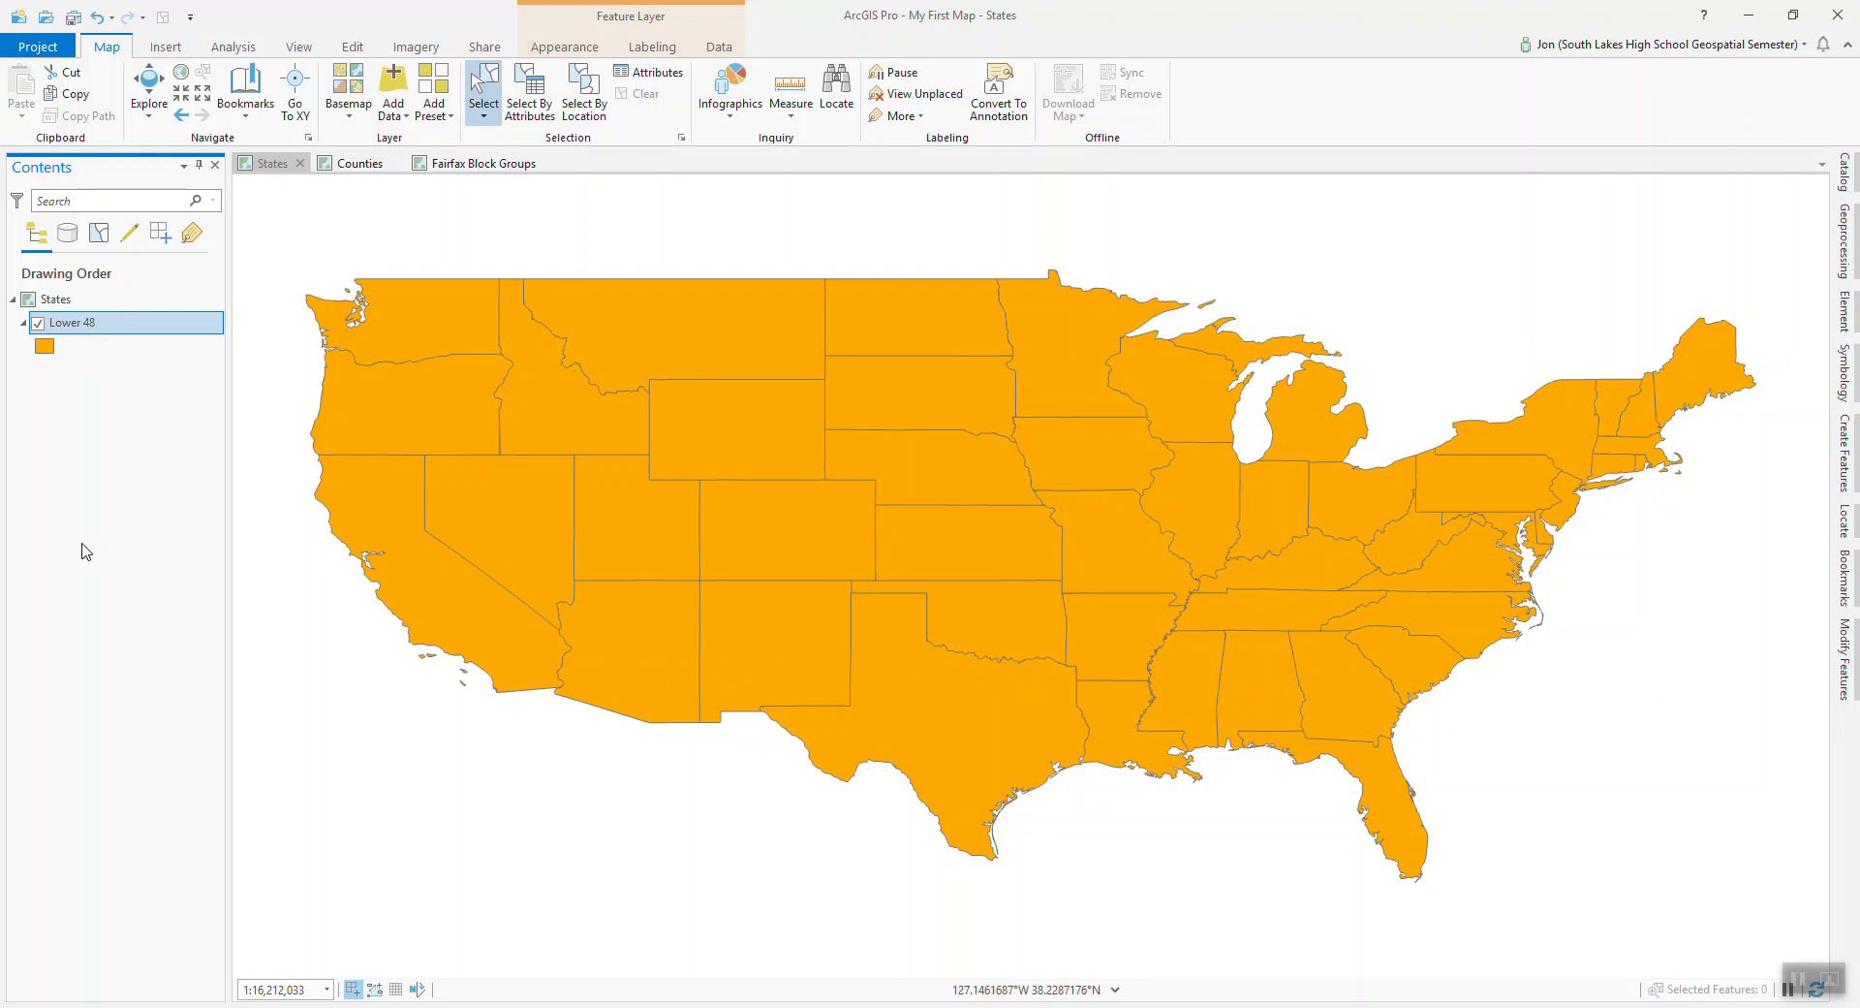
Set the States map's XY coordinate system to NAD 1983 Contiguous USA Albers from the projected continental North America systems.
{"action": "left_click", "coordinate": [57, 302]}
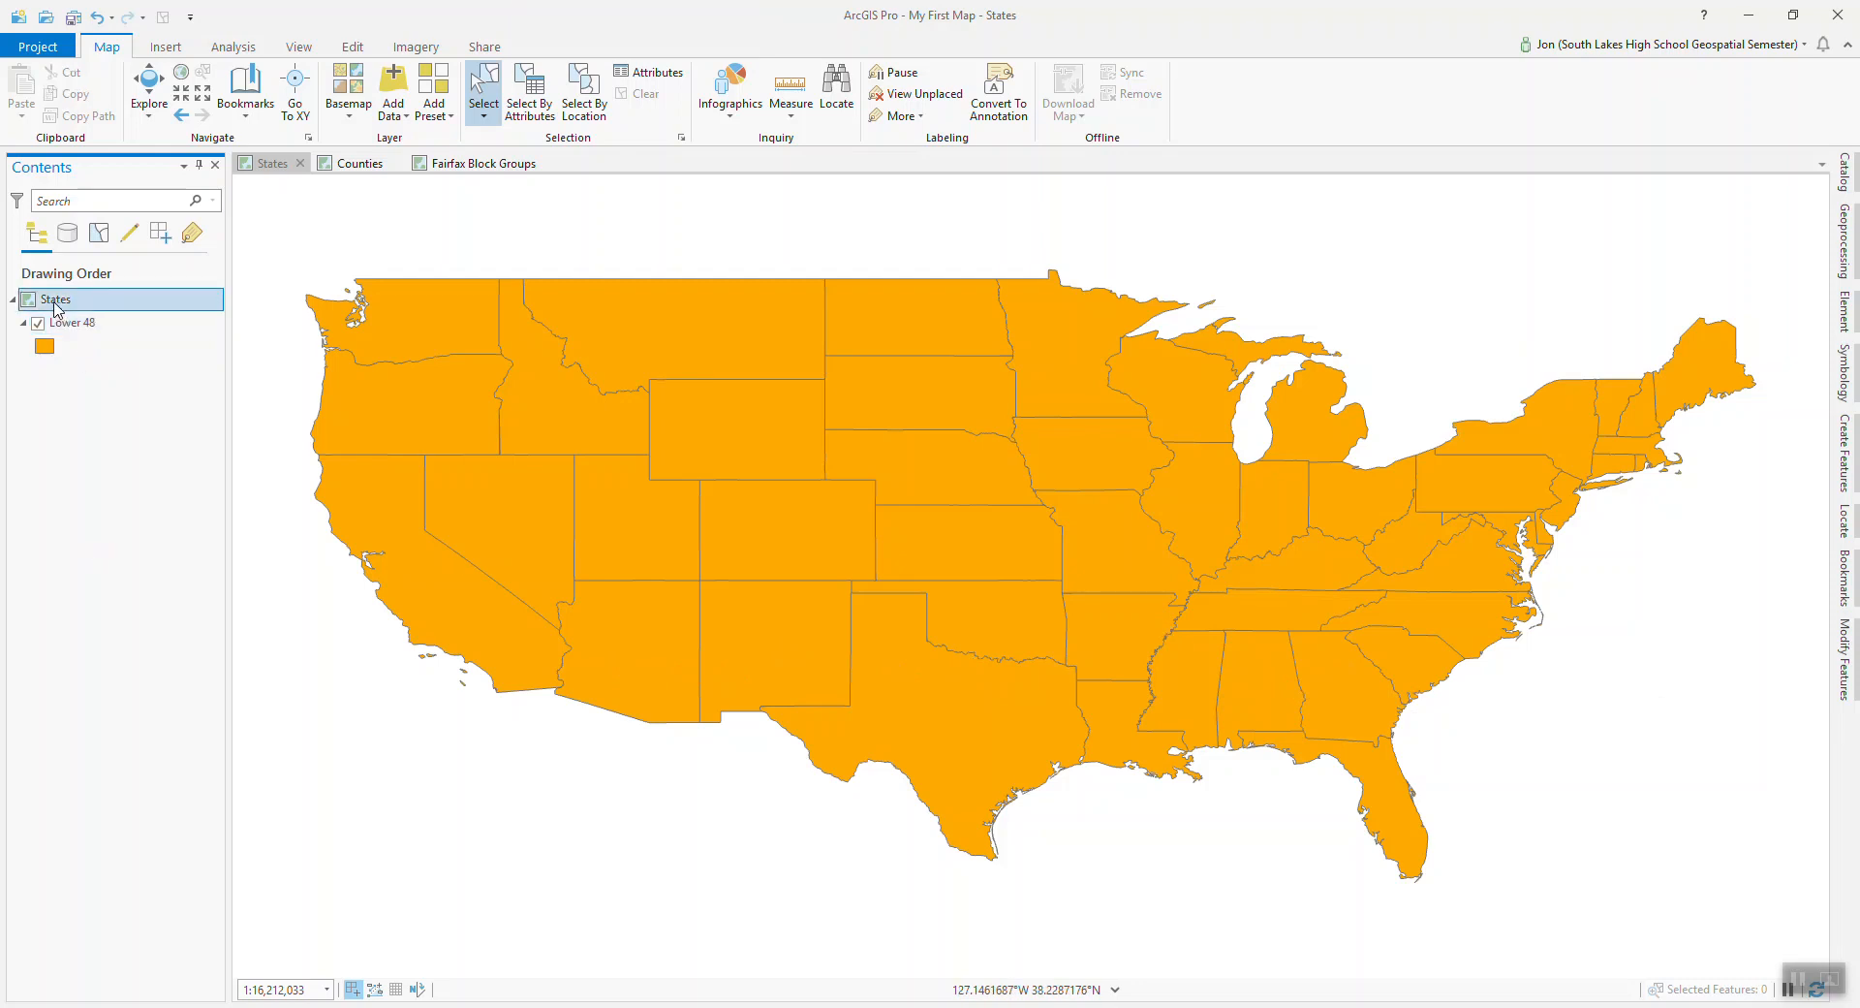
{"action": "right_click", "coordinate": [56, 303]}
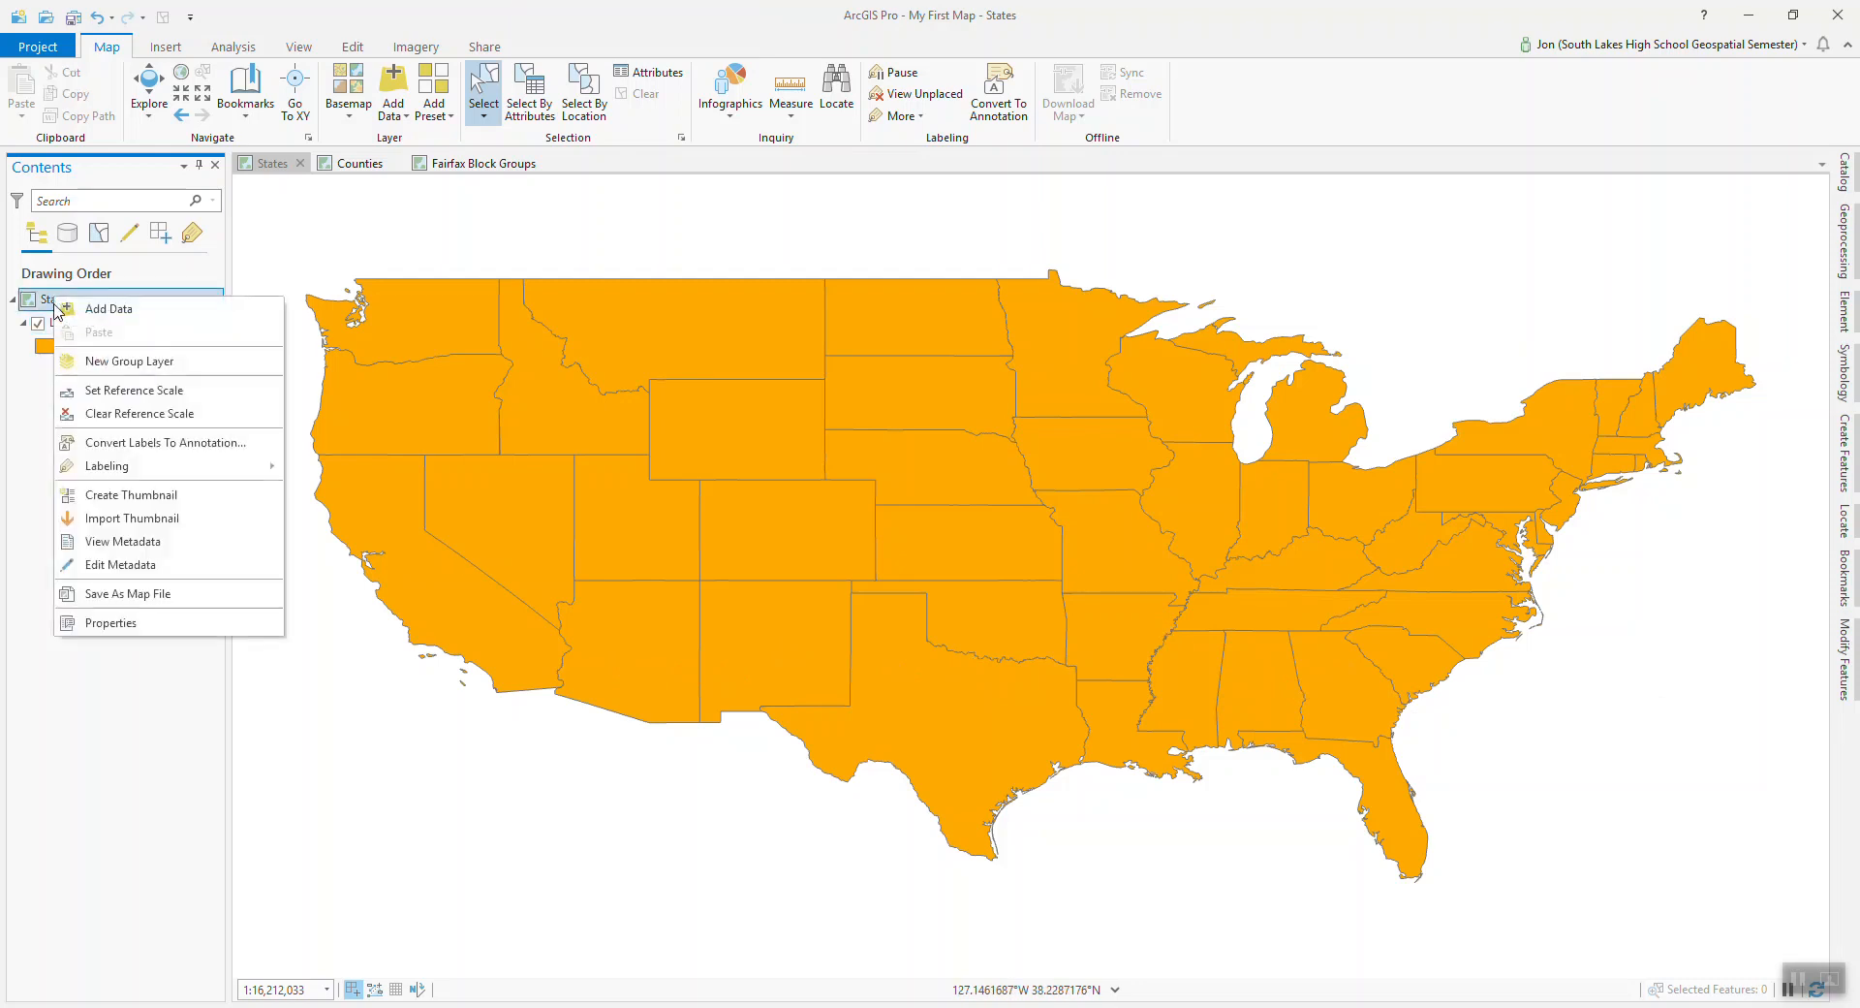
{"action": "left_click", "coordinate": [134, 625]}
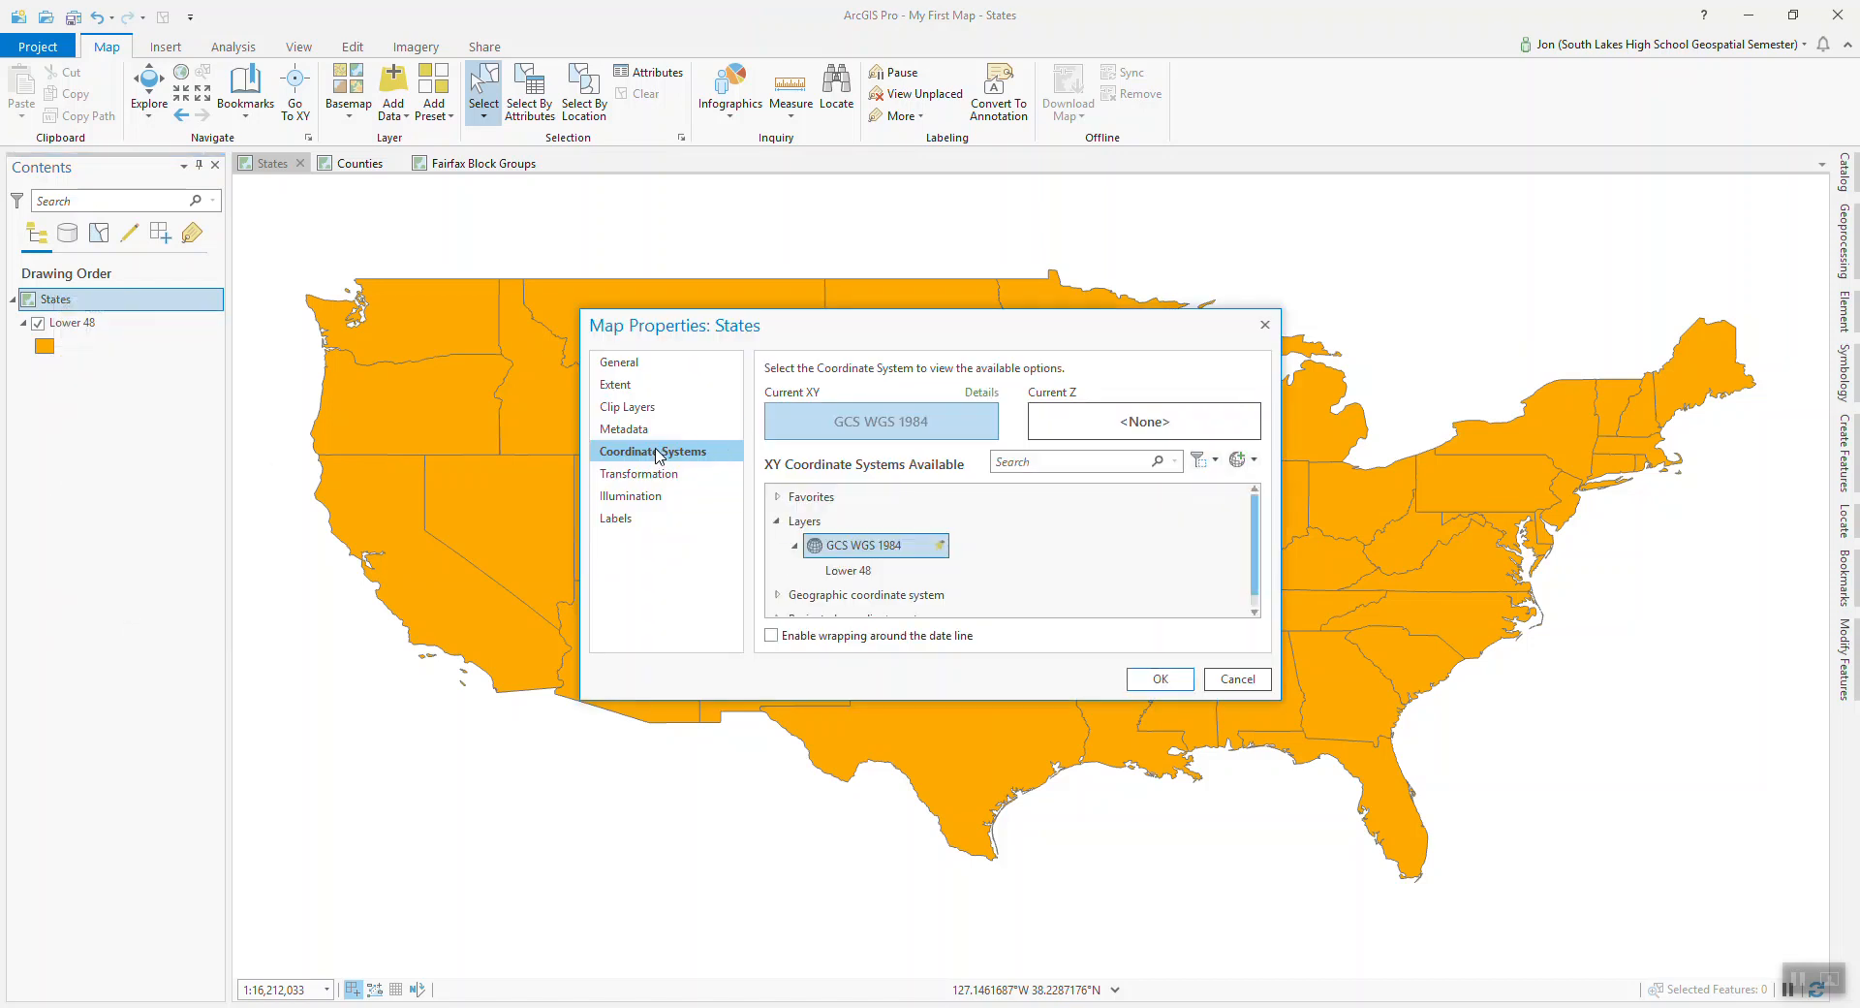
{"action": "left_click", "coordinate": [609, 367]}
{"action": "left_click", "coordinate": [636, 452]}
{"action": "left_click_drag", "start_coordinate": [1258, 529], "coordinate": [1258, 541]}
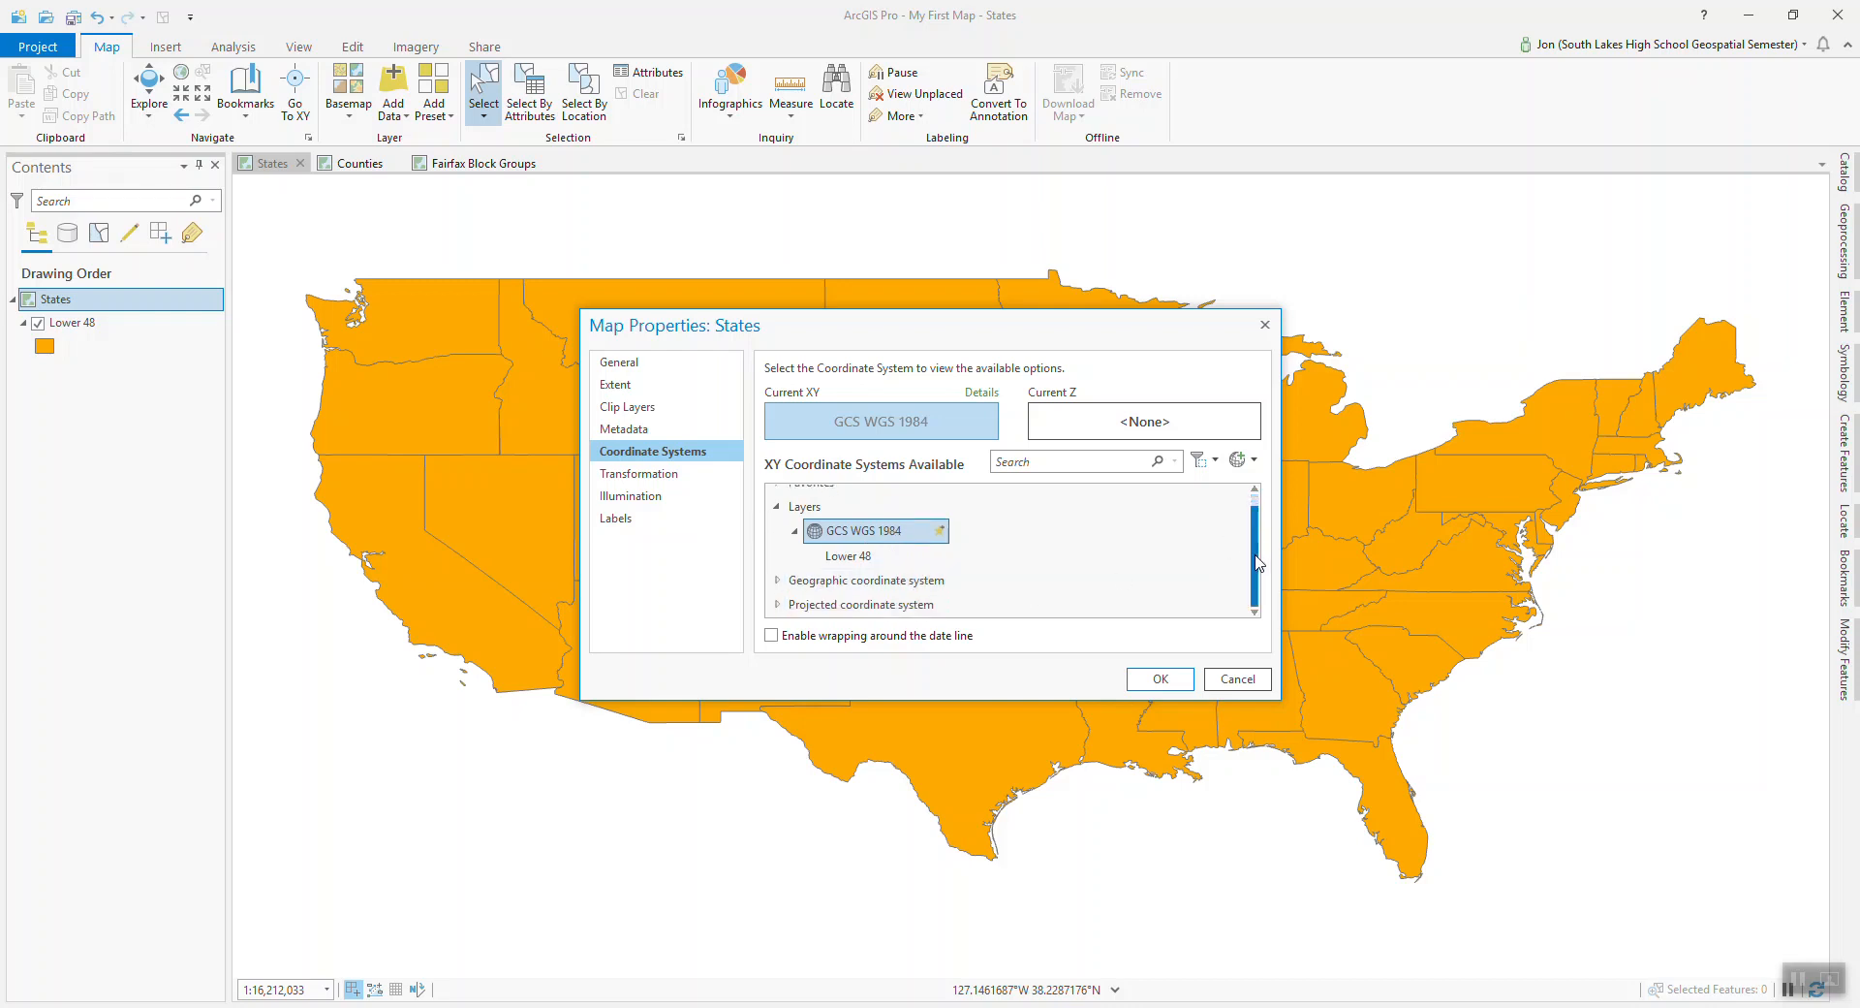
{"action": "left_click", "coordinate": [778, 604]}
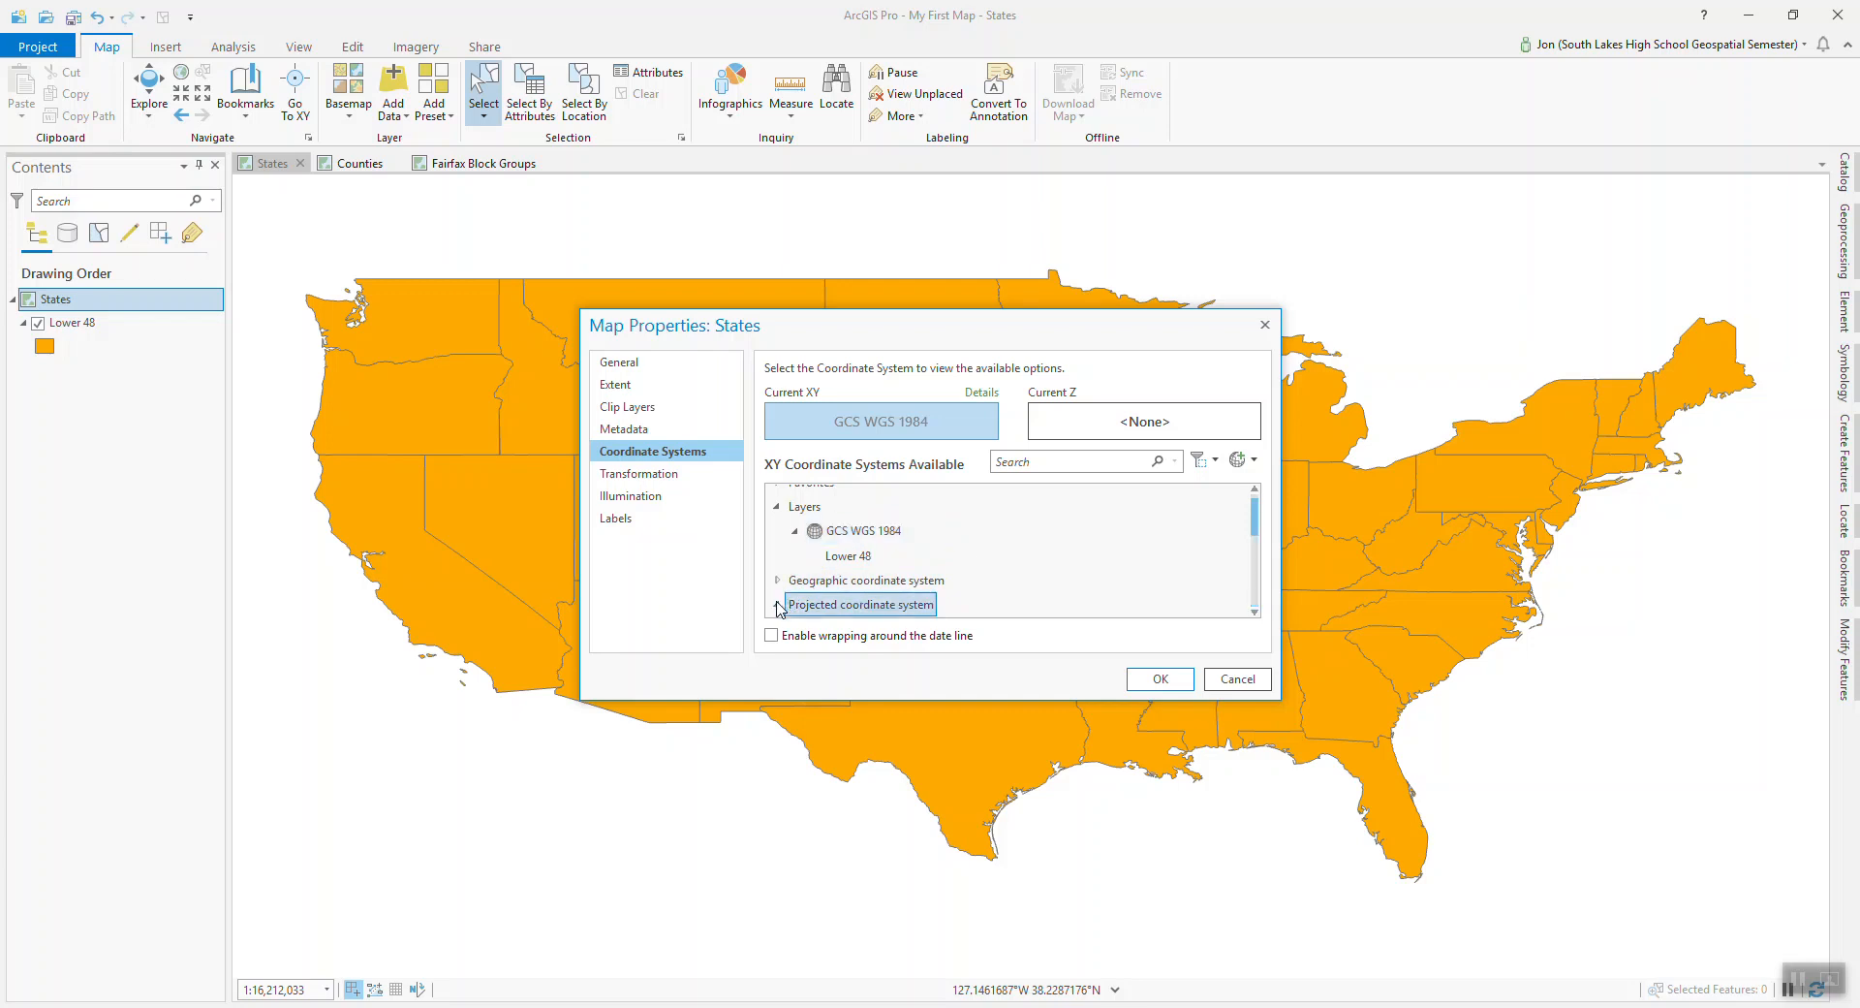
{"action": "left_click_drag", "start_coordinate": [1256, 530], "coordinate": [1259, 560]}
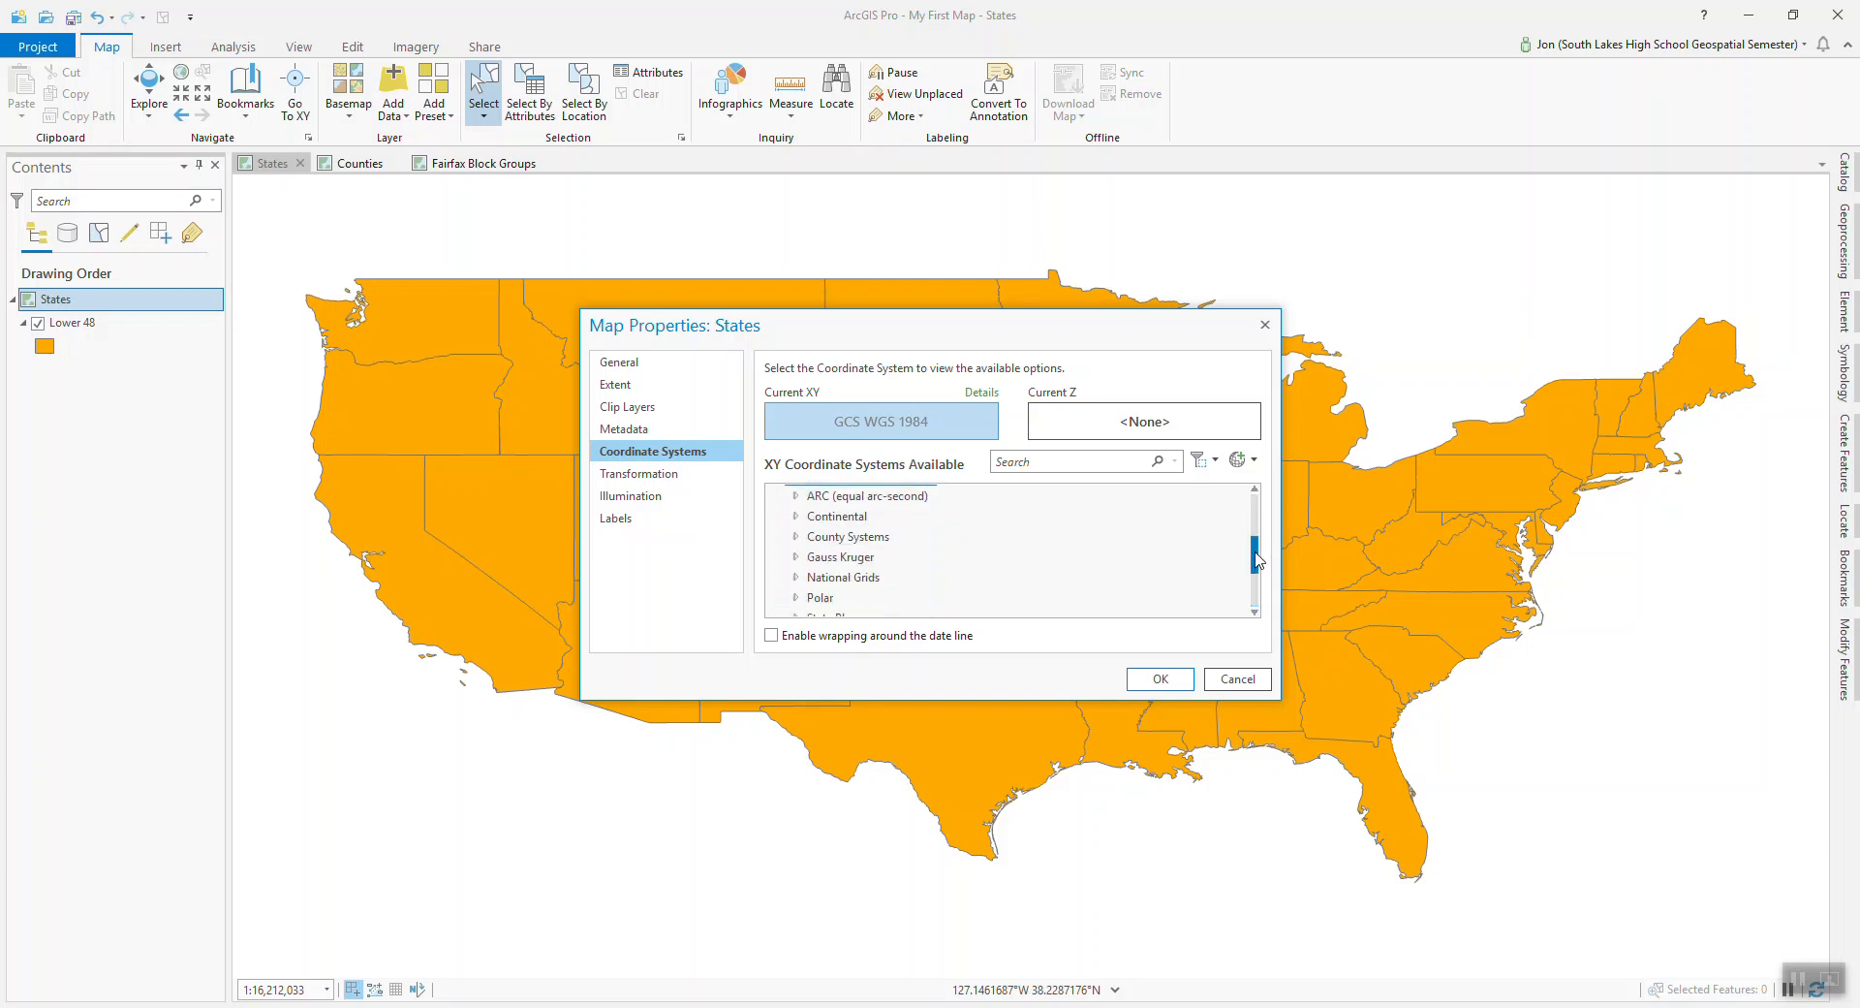
{"action": "left_click", "coordinate": [795, 516]}
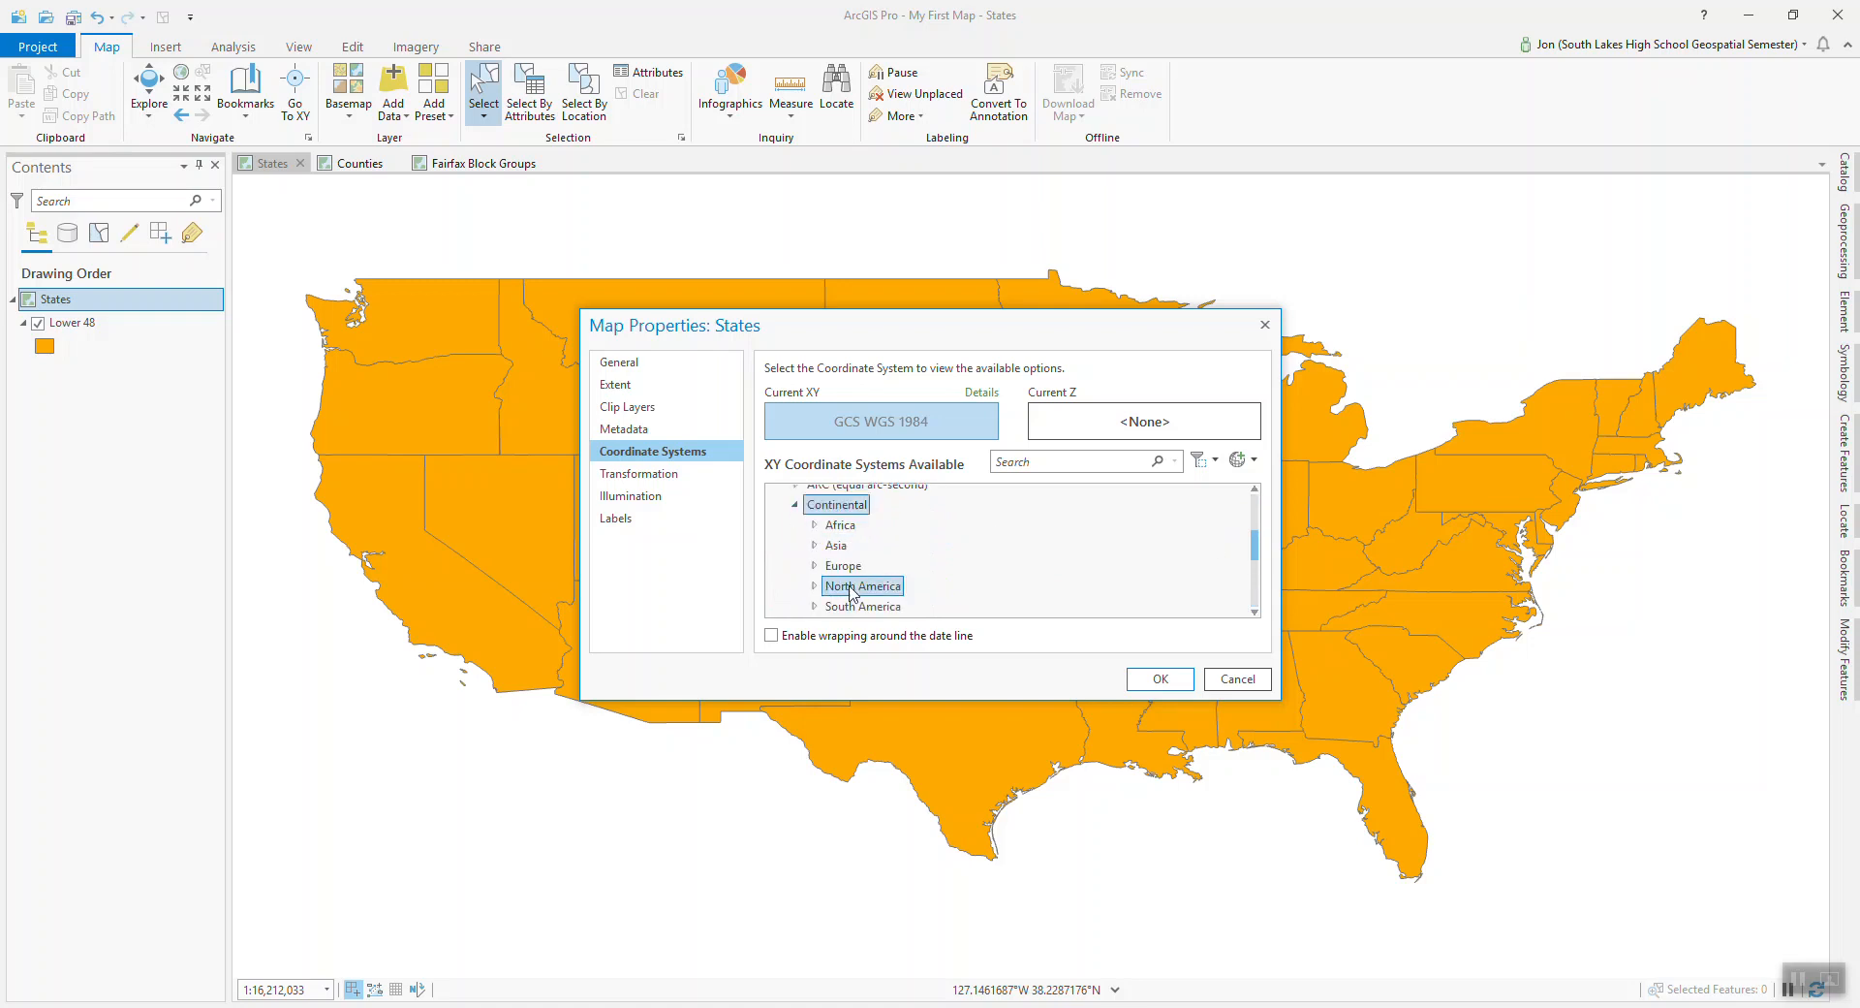
{"action": "left_click", "coordinate": [815, 586]}
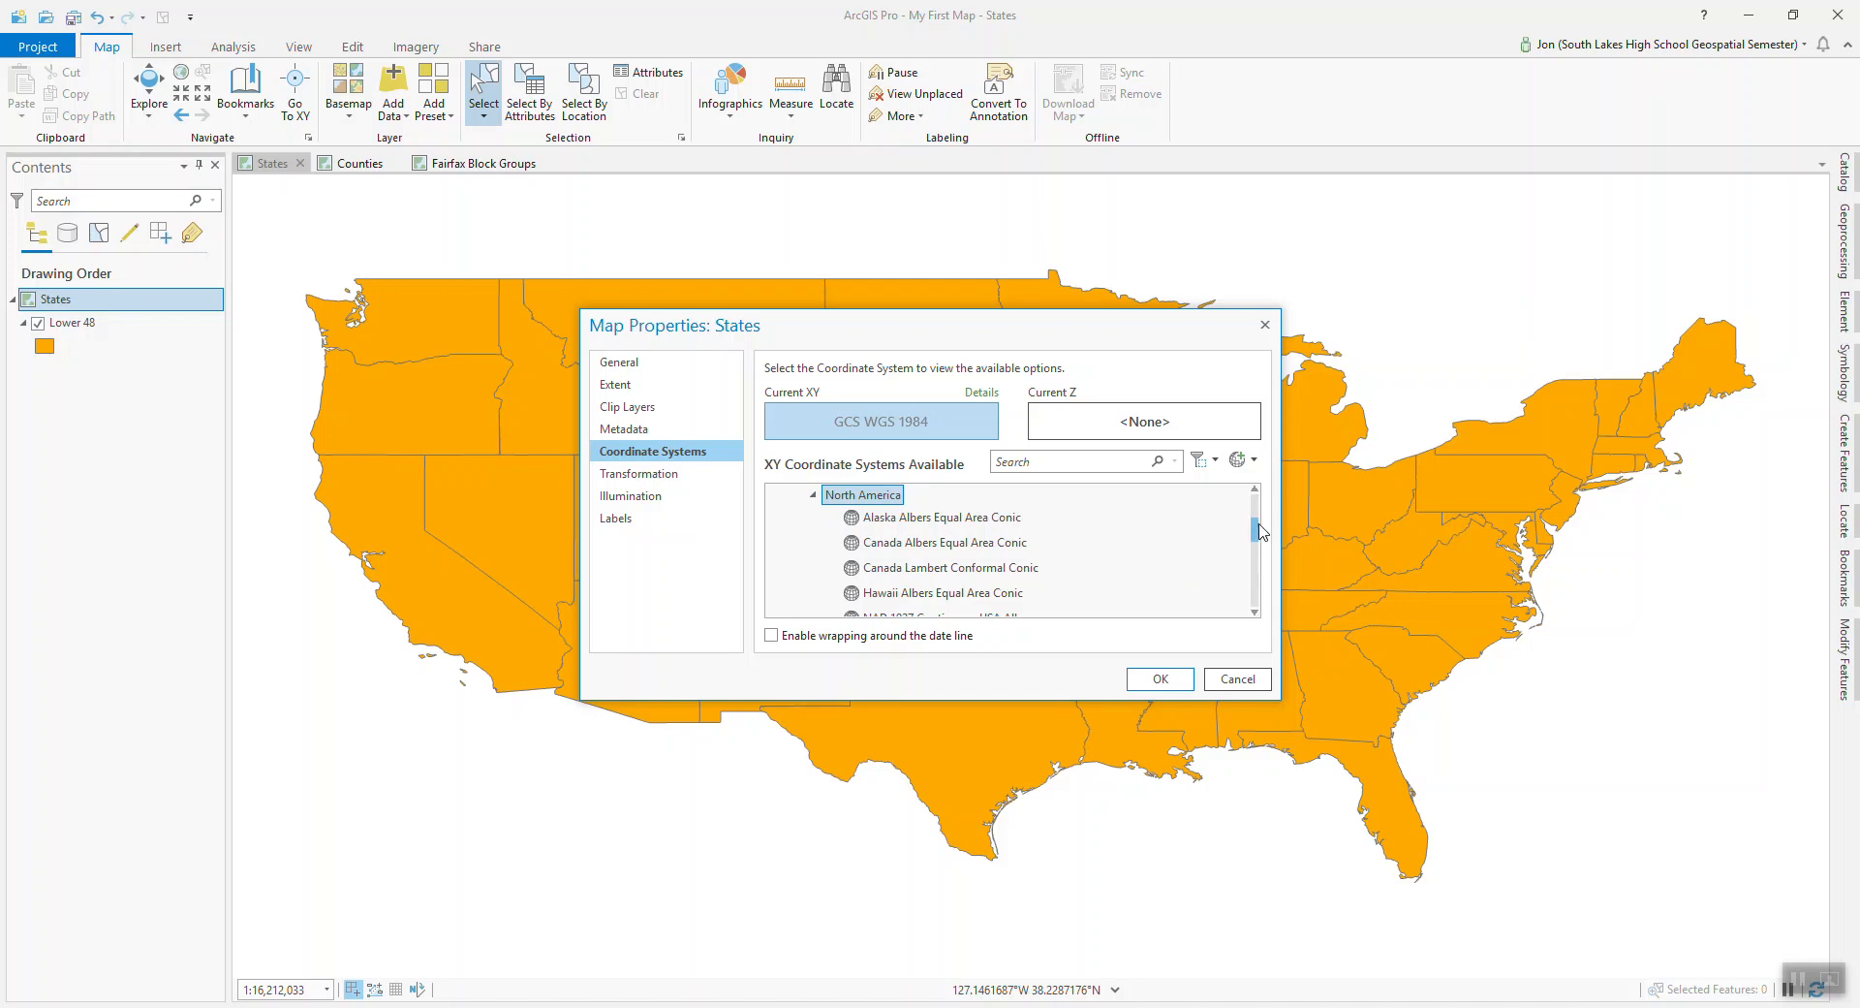
{"action": "left_click_drag", "start_coordinate": [1257, 533], "coordinate": [1254, 546]}
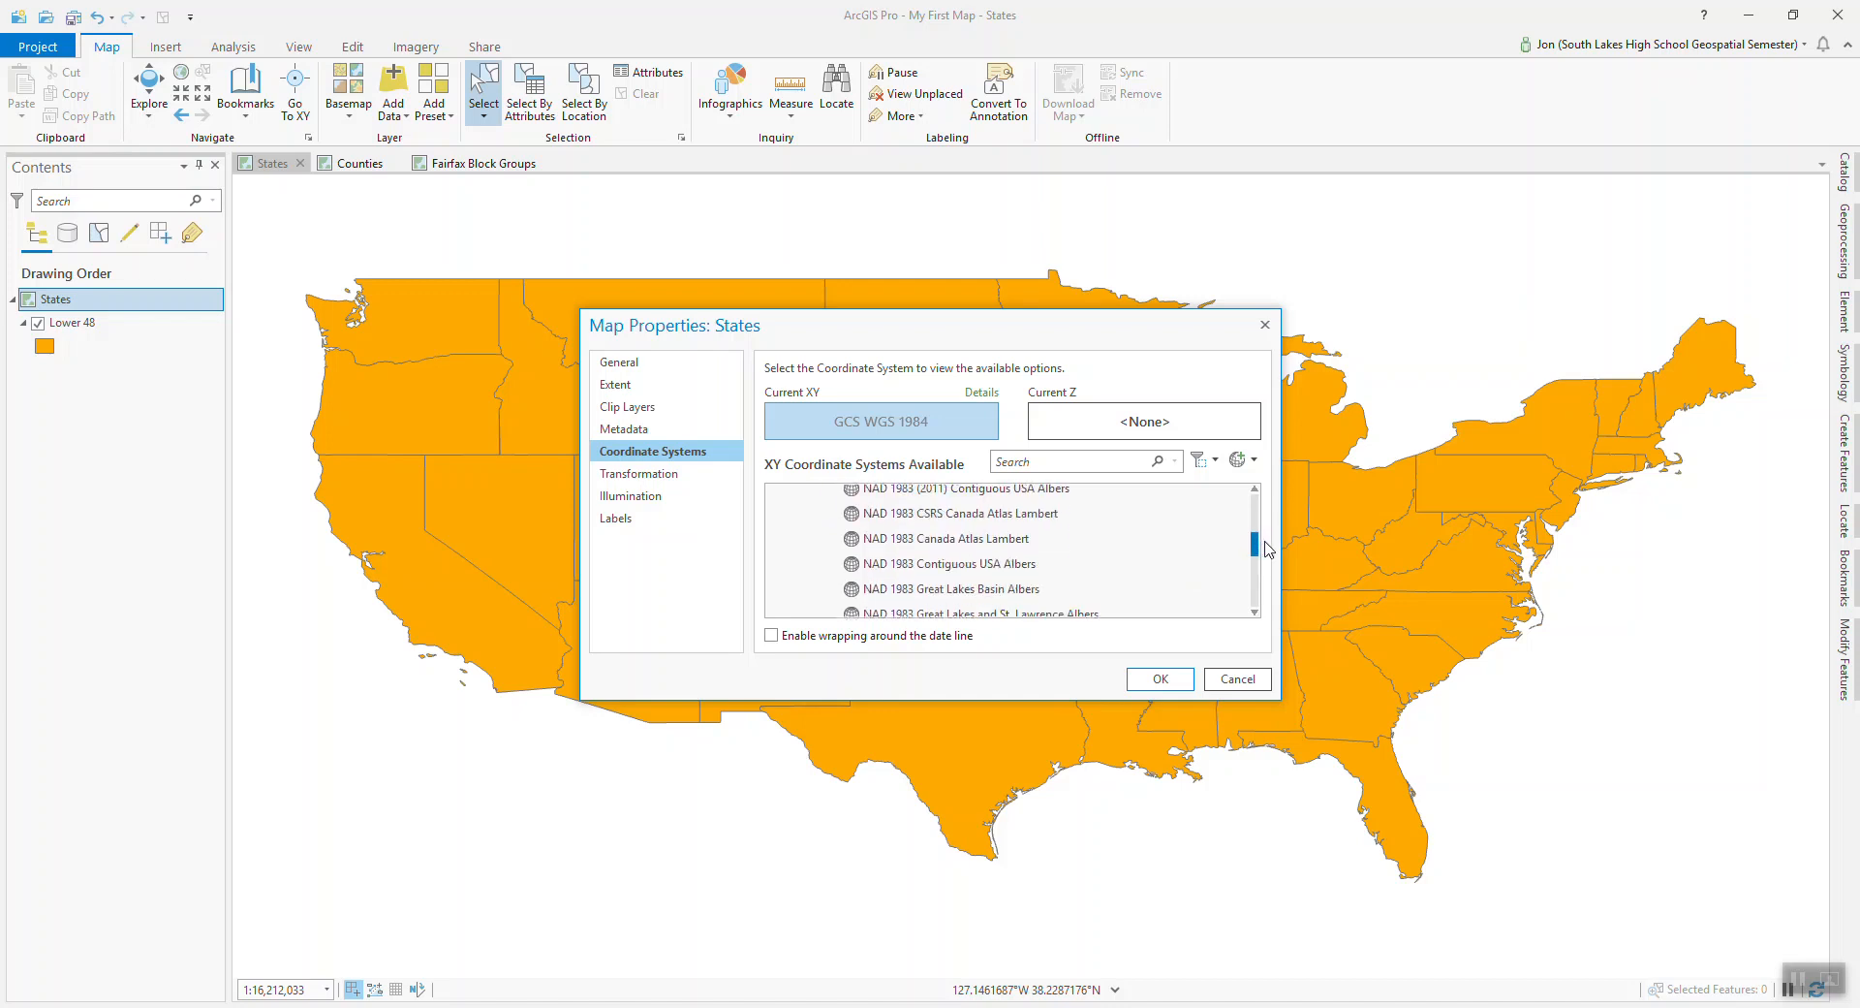
{"action": "left_click", "coordinate": [958, 567]}
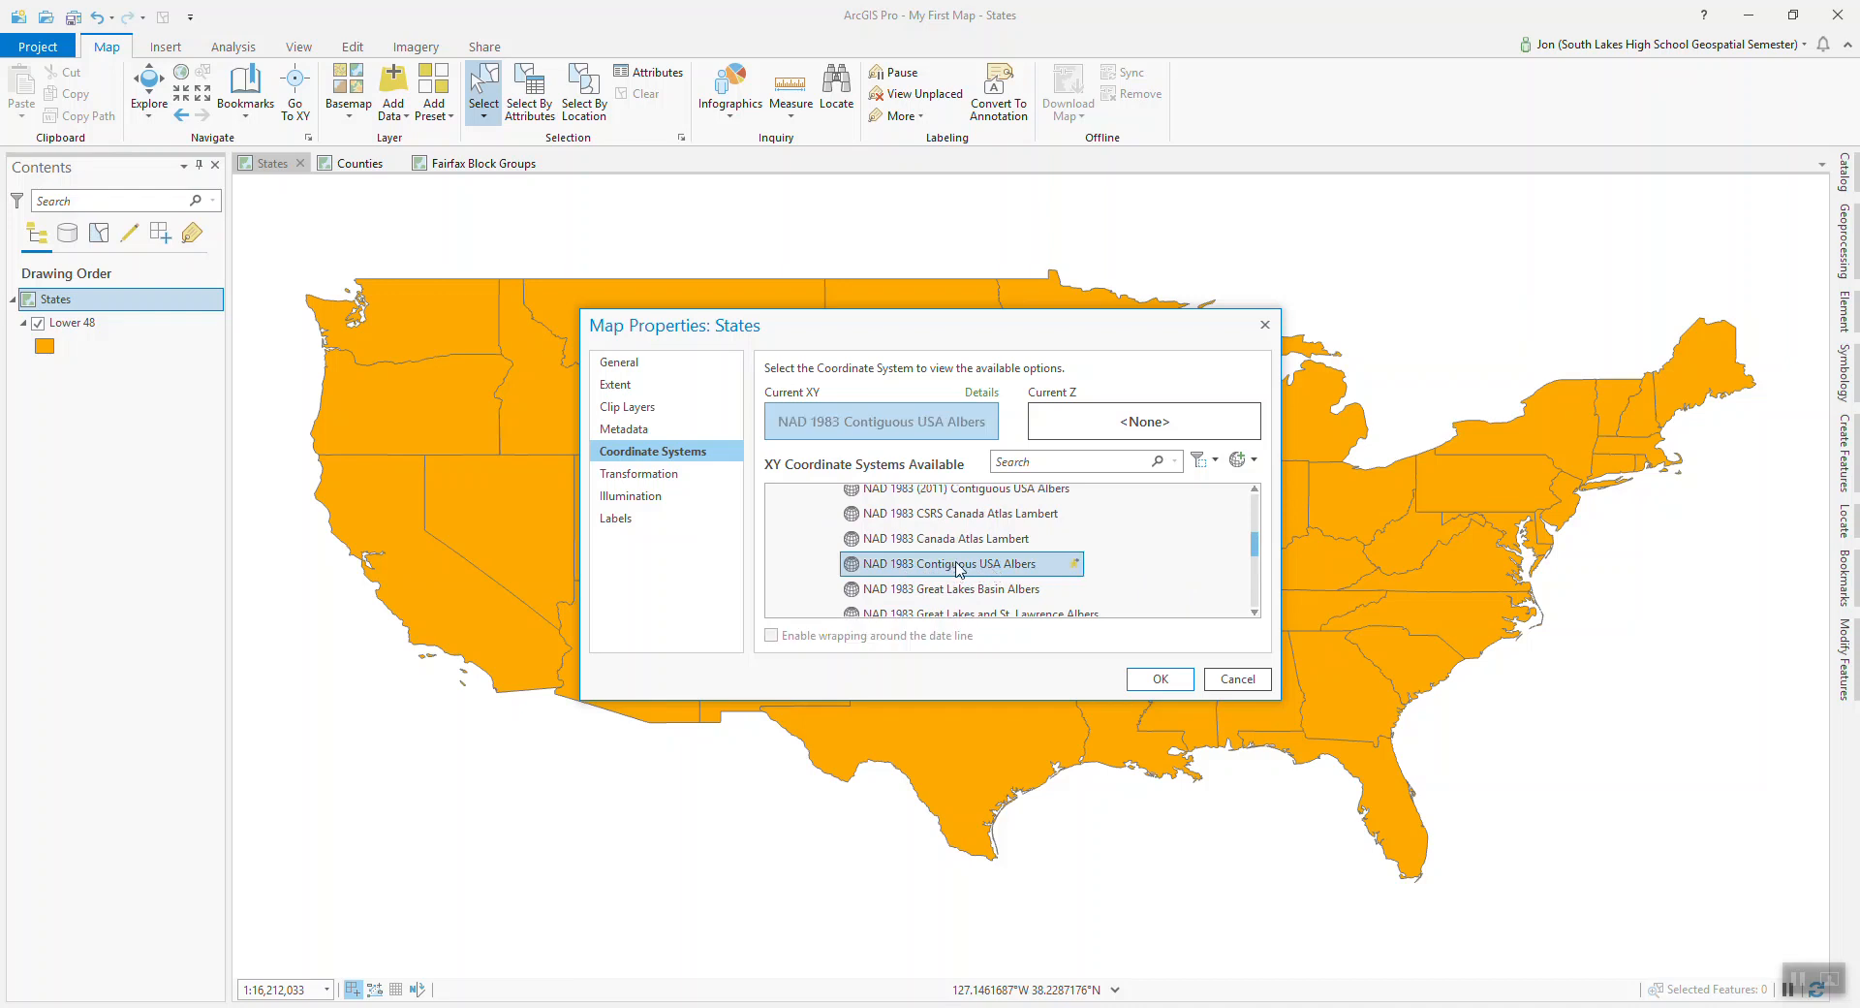
{"action": "left_click", "coordinate": [1161, 681]}
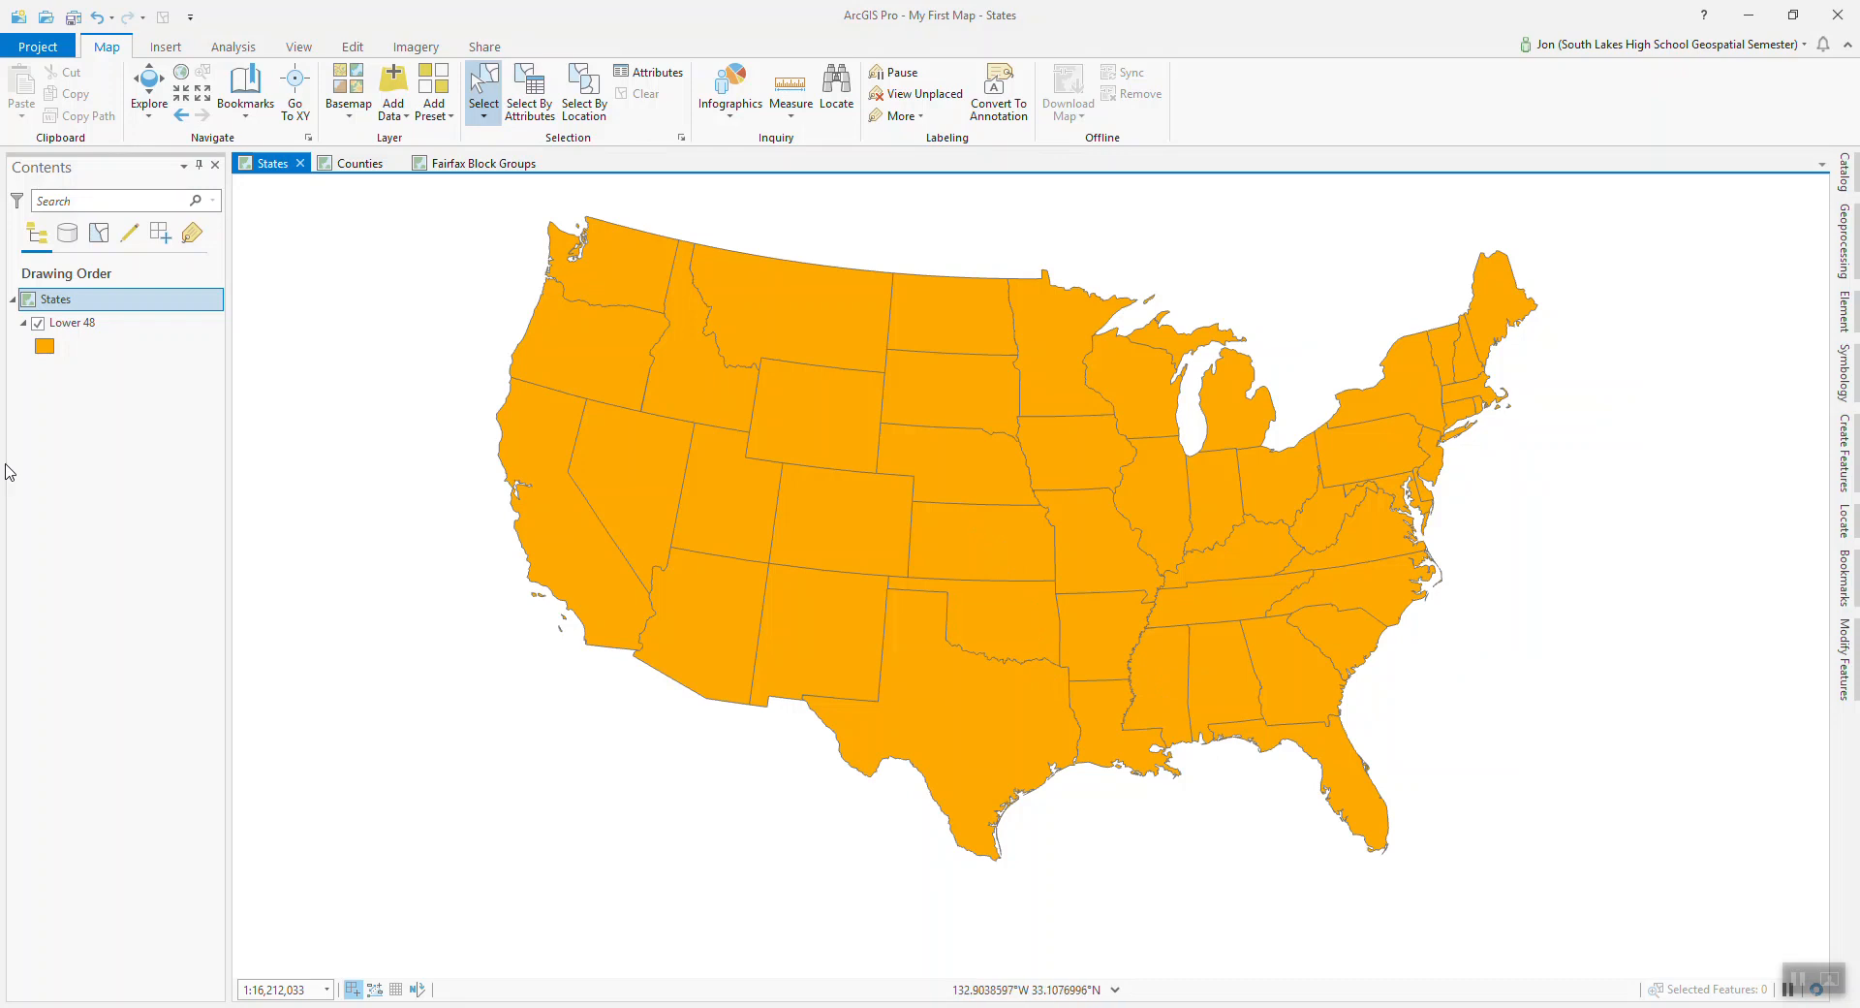
Change the Lower 48 layer's primary symbology from a single symbol to Graduated Colors.
{"action": "right_click", "coordinate": [82, 323]}
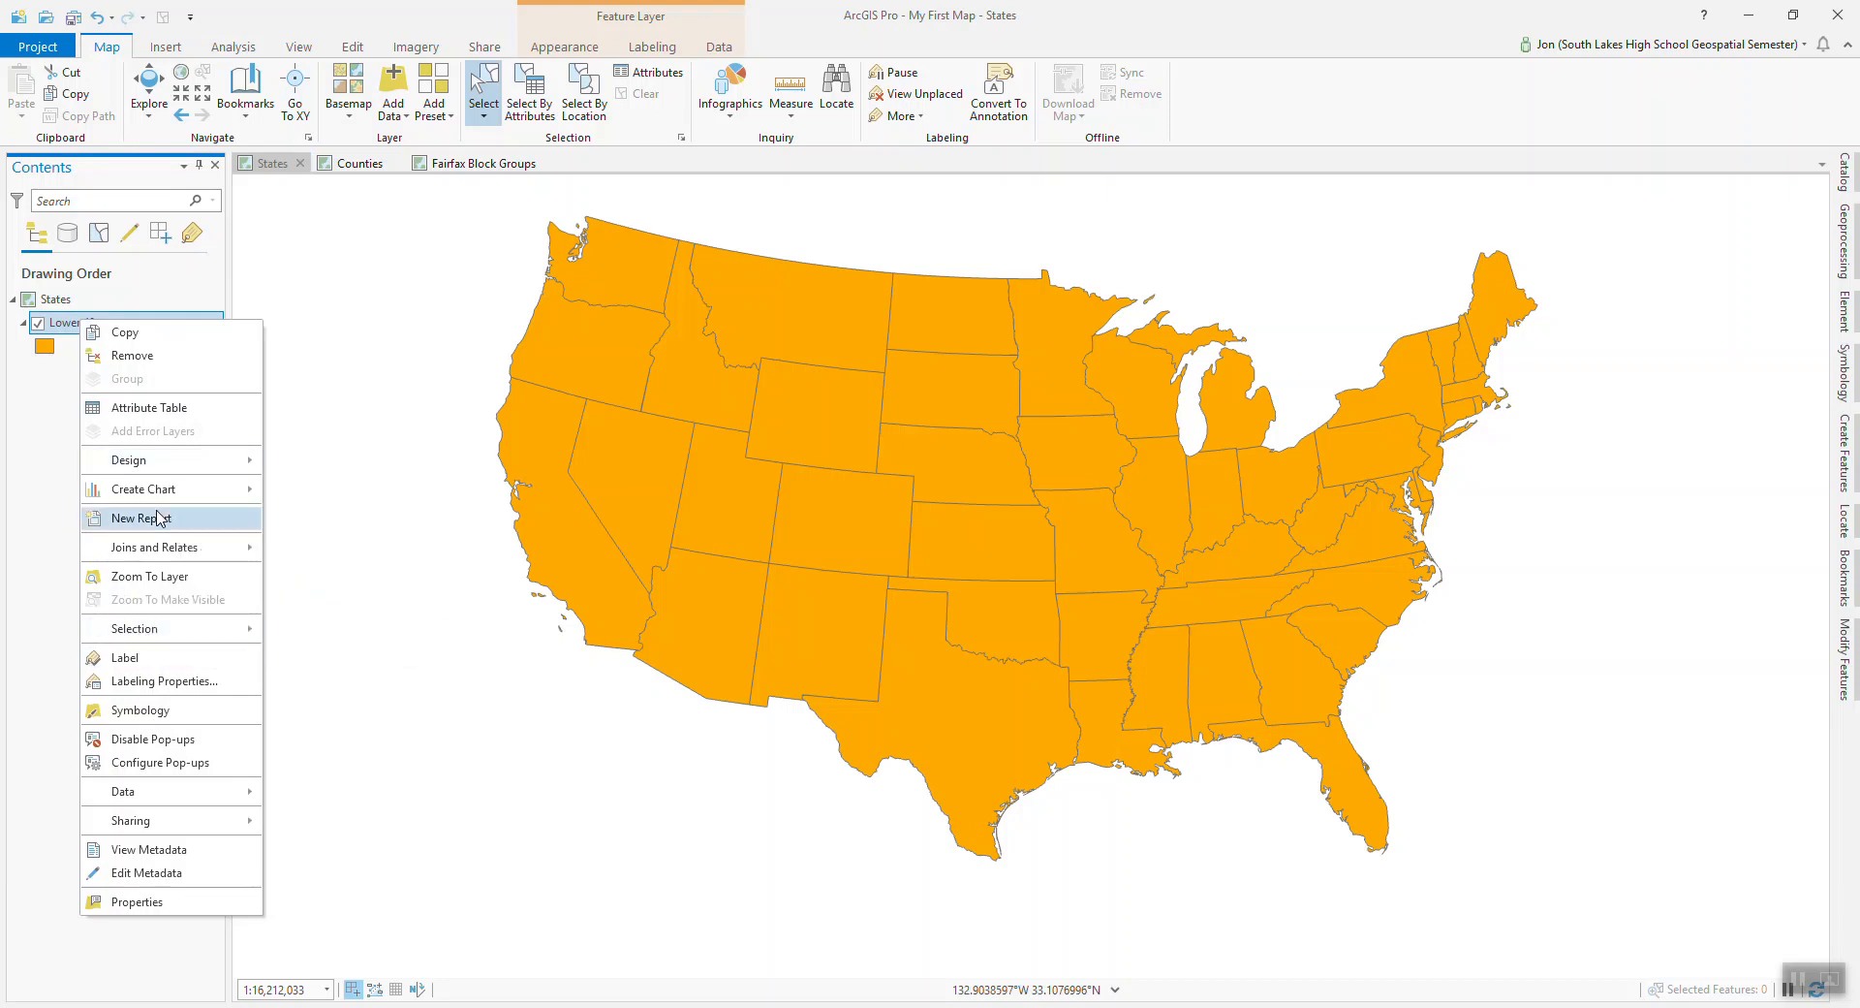
{"action": "left_click", "coordinate": [170, 719]}
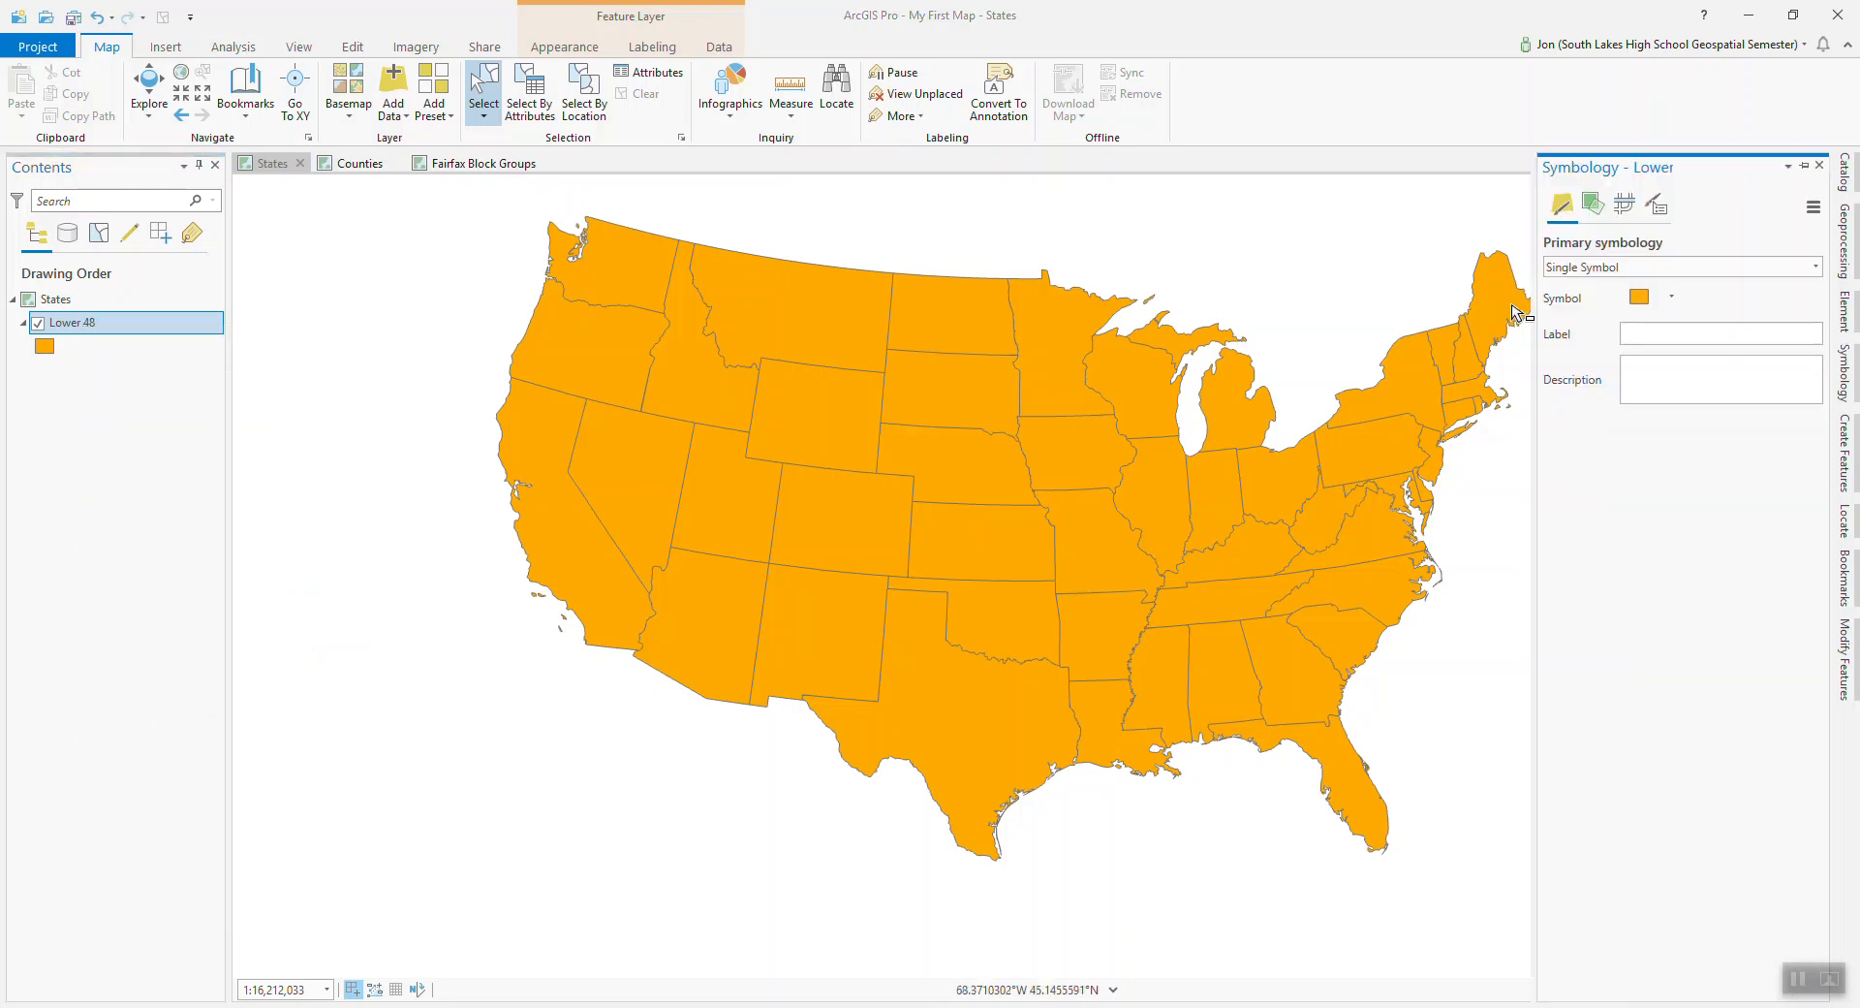
{"action": "left_click", "coordinate": [1816, 267]}
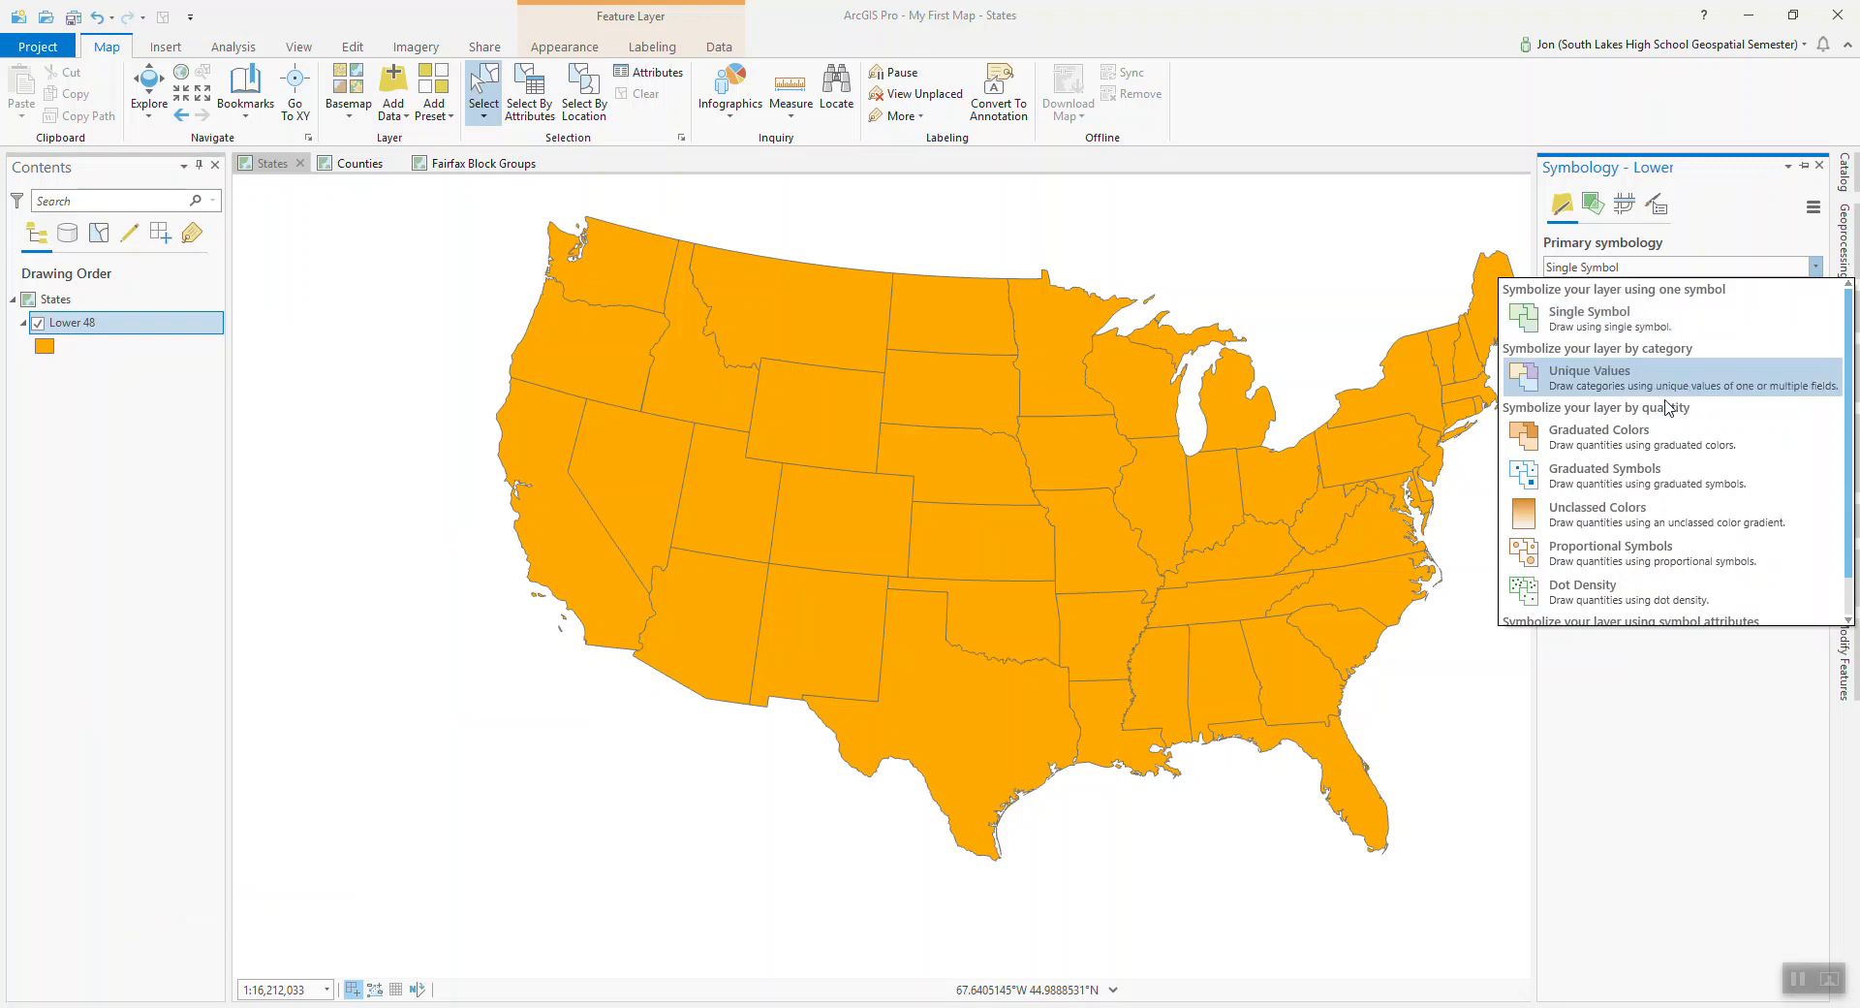
{"action": "left_click", "coordinate": [1628, 437]}
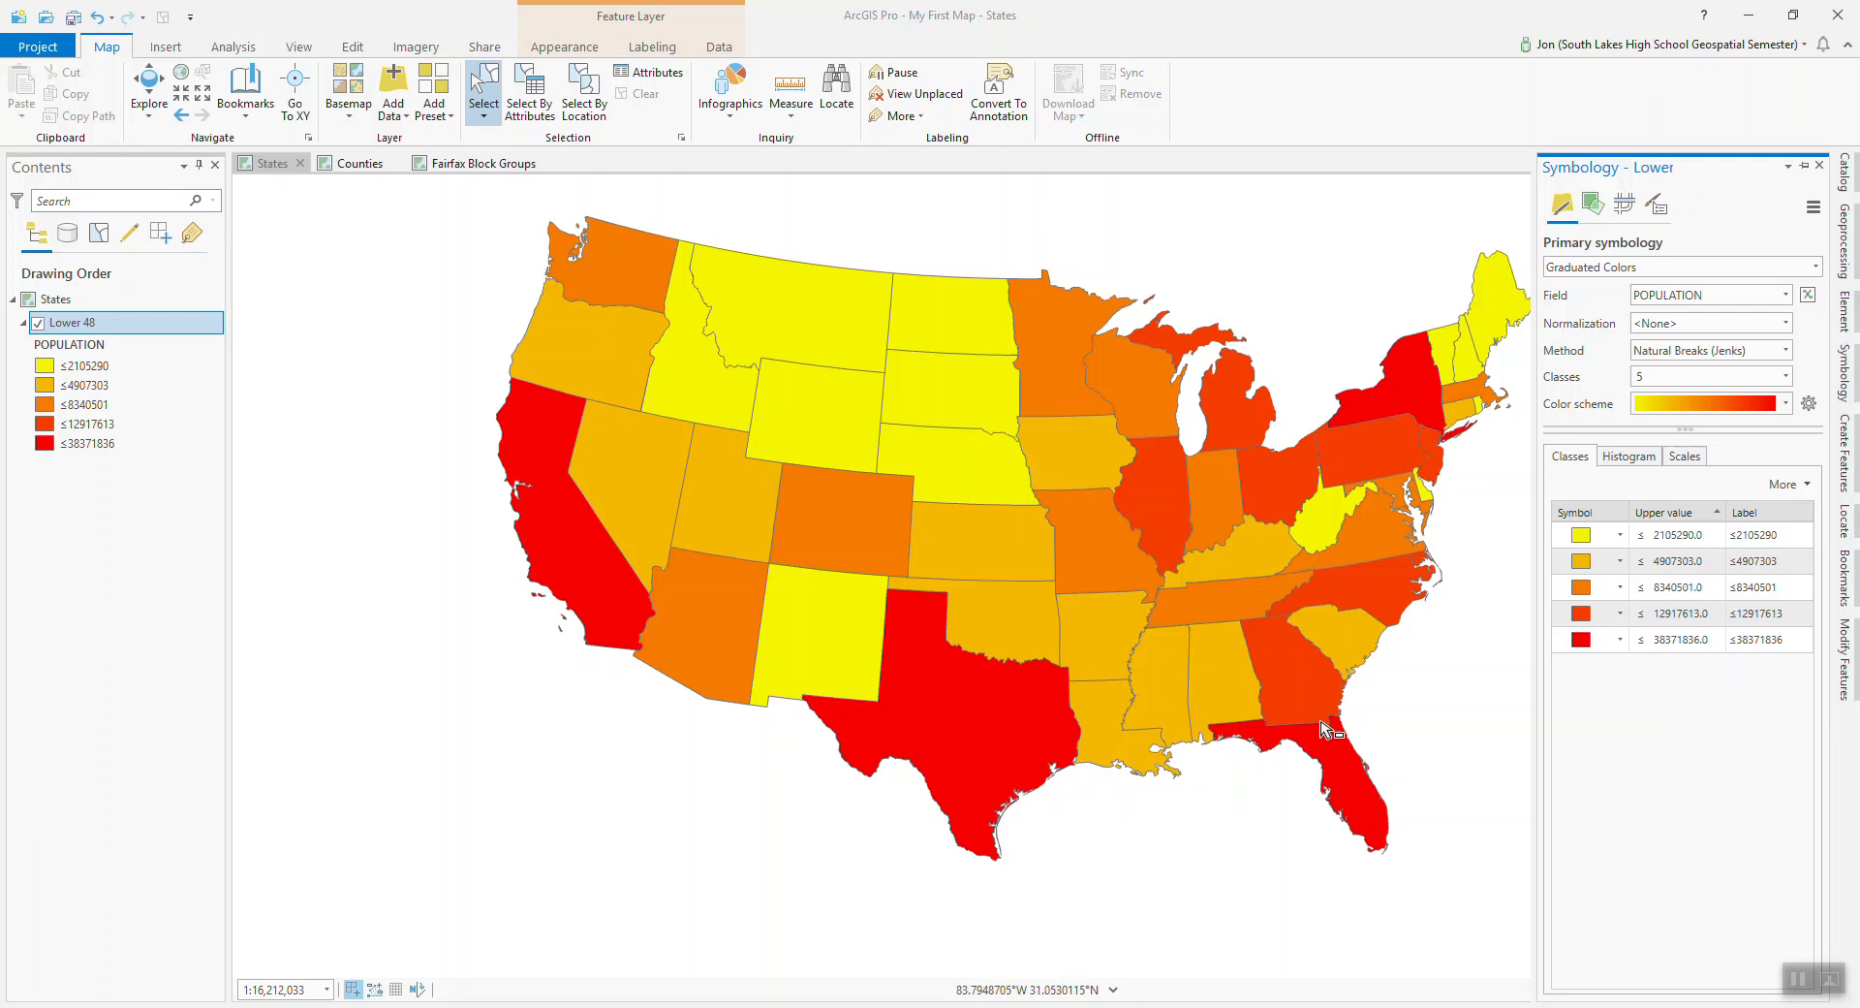
Base the Lower 48 graduated colors on the HAWN_PI field normalized by POPULATION, and save the project.
{"action": "left_click", "coordinate": [1785, 295]}
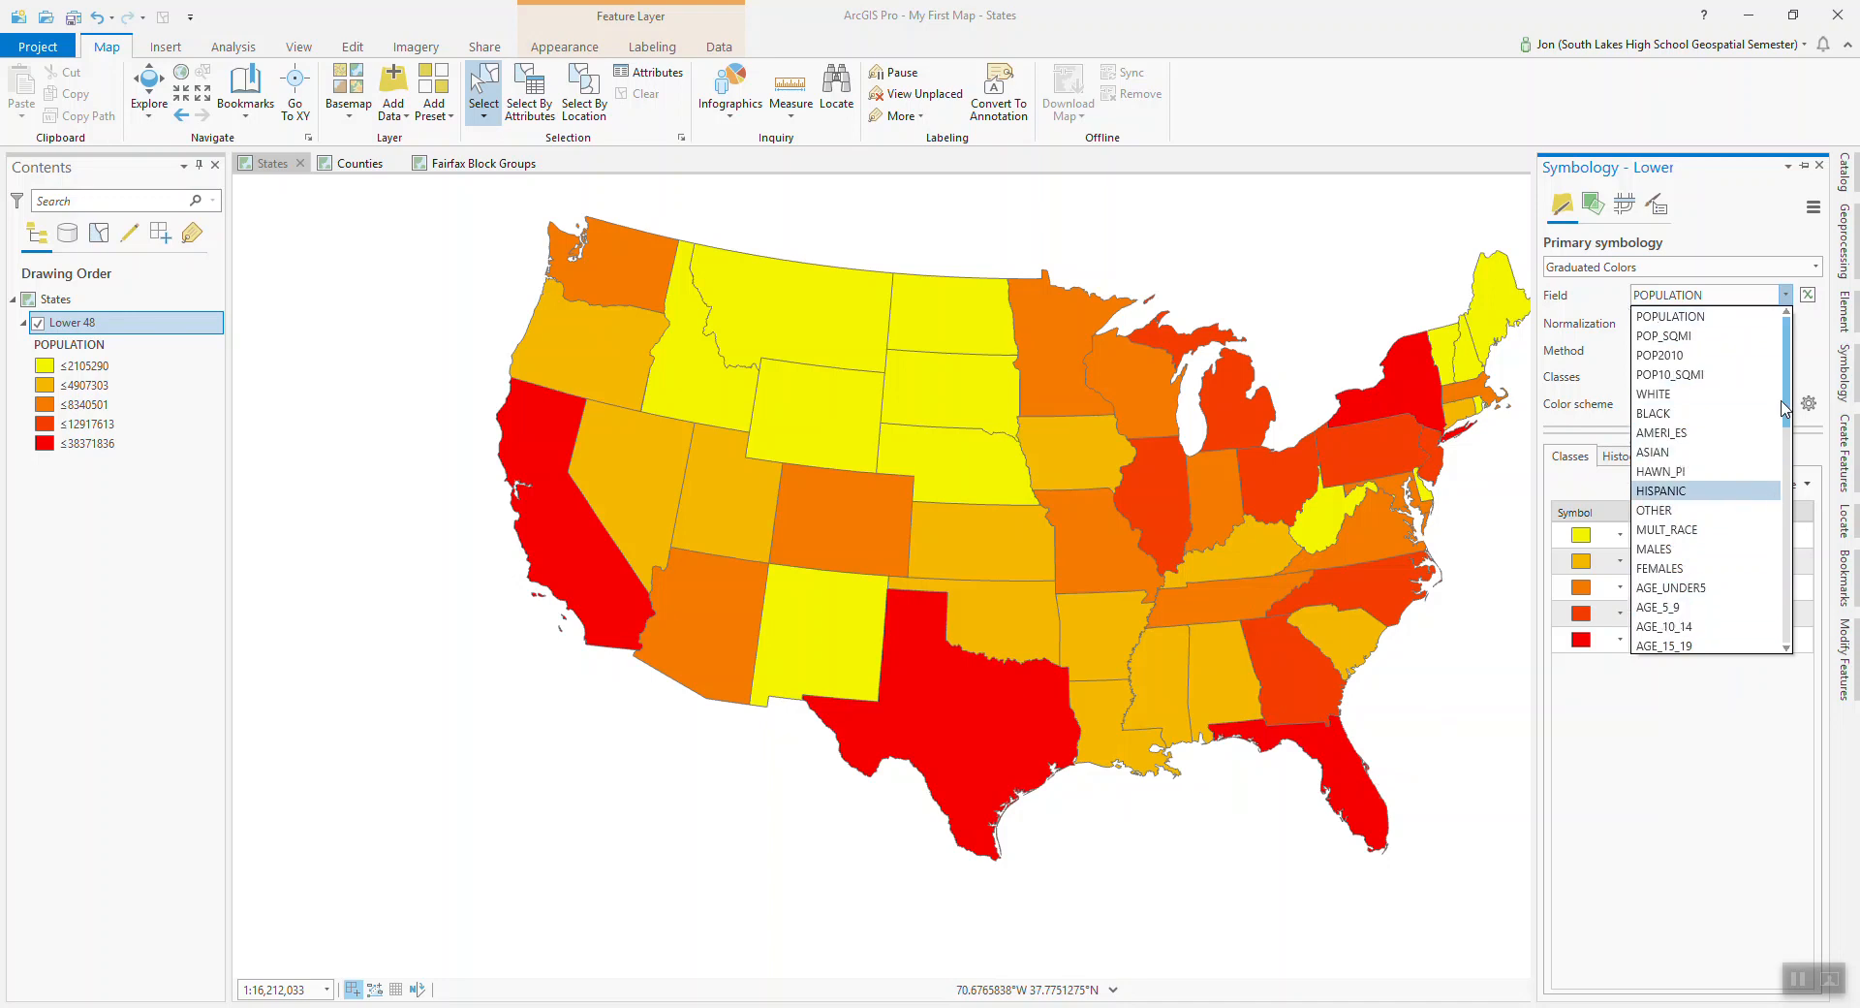
{"action": "left_click_drag", "start_coordinate": [1790, 407], "coordinate": [1820, 576]}
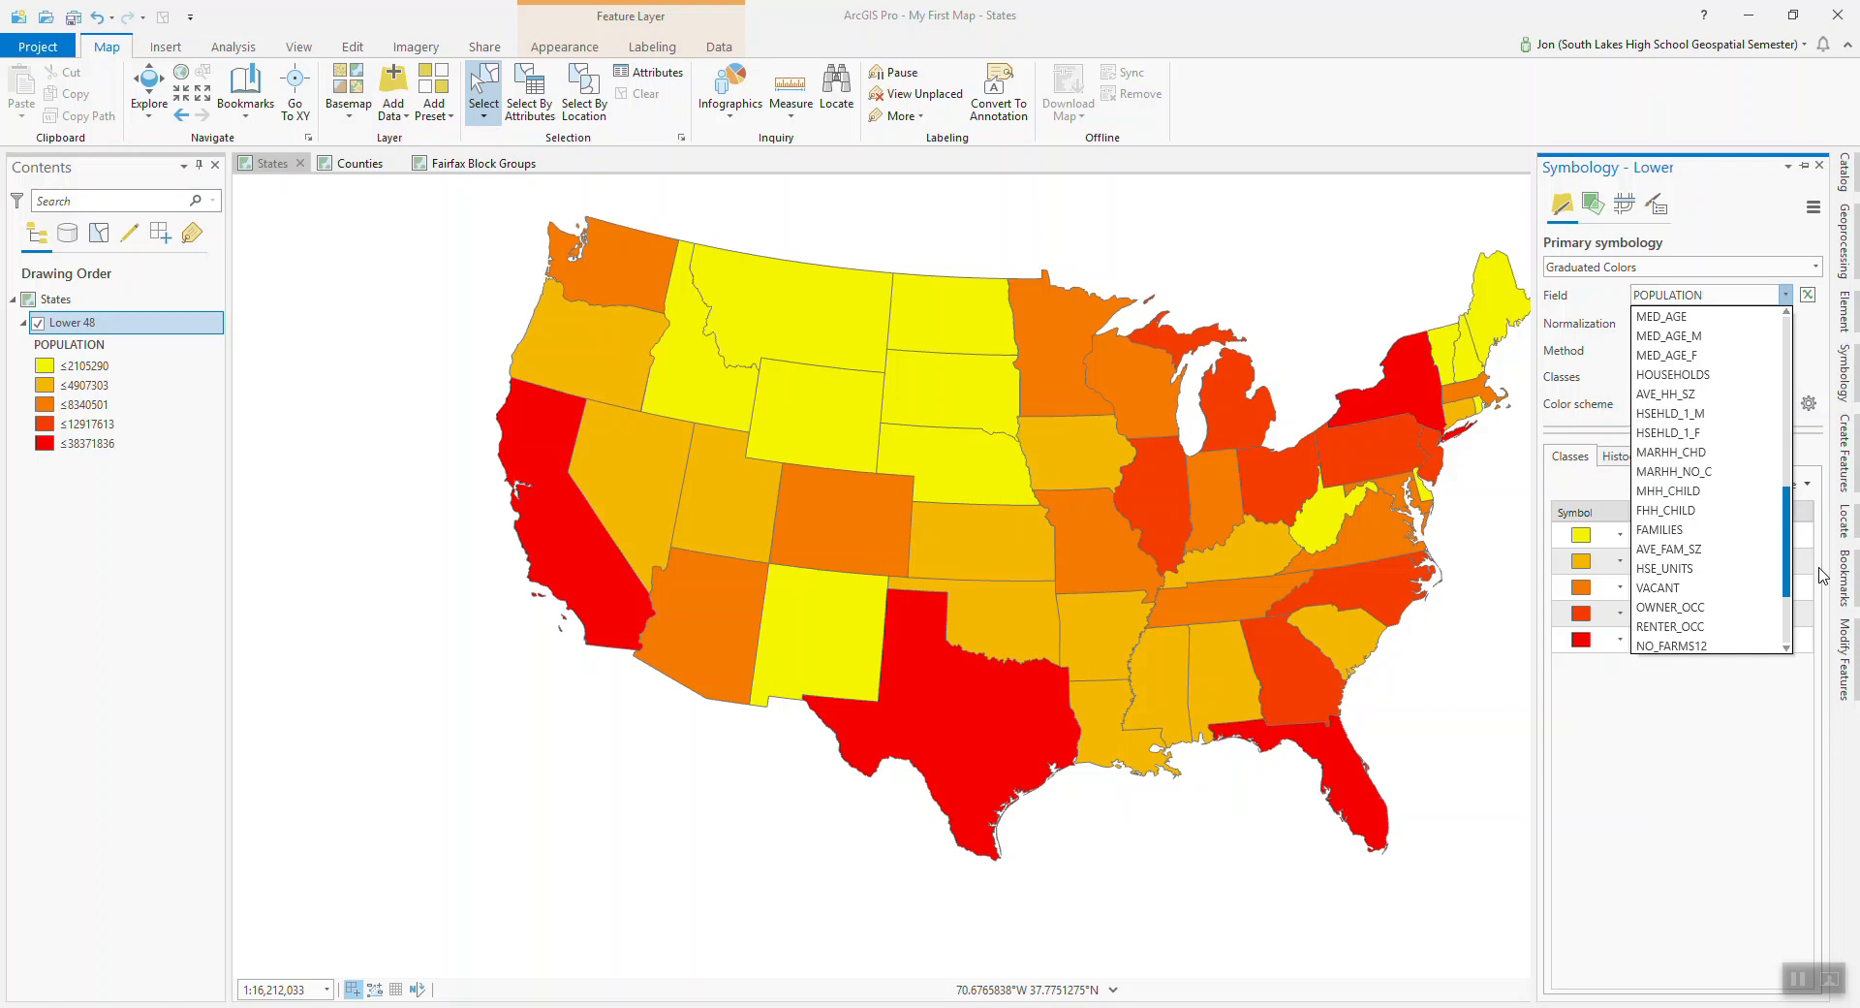
{"action": "left_click_drag", "start_coordinate": [1820, 569], "coordinate": [1774, 393]}
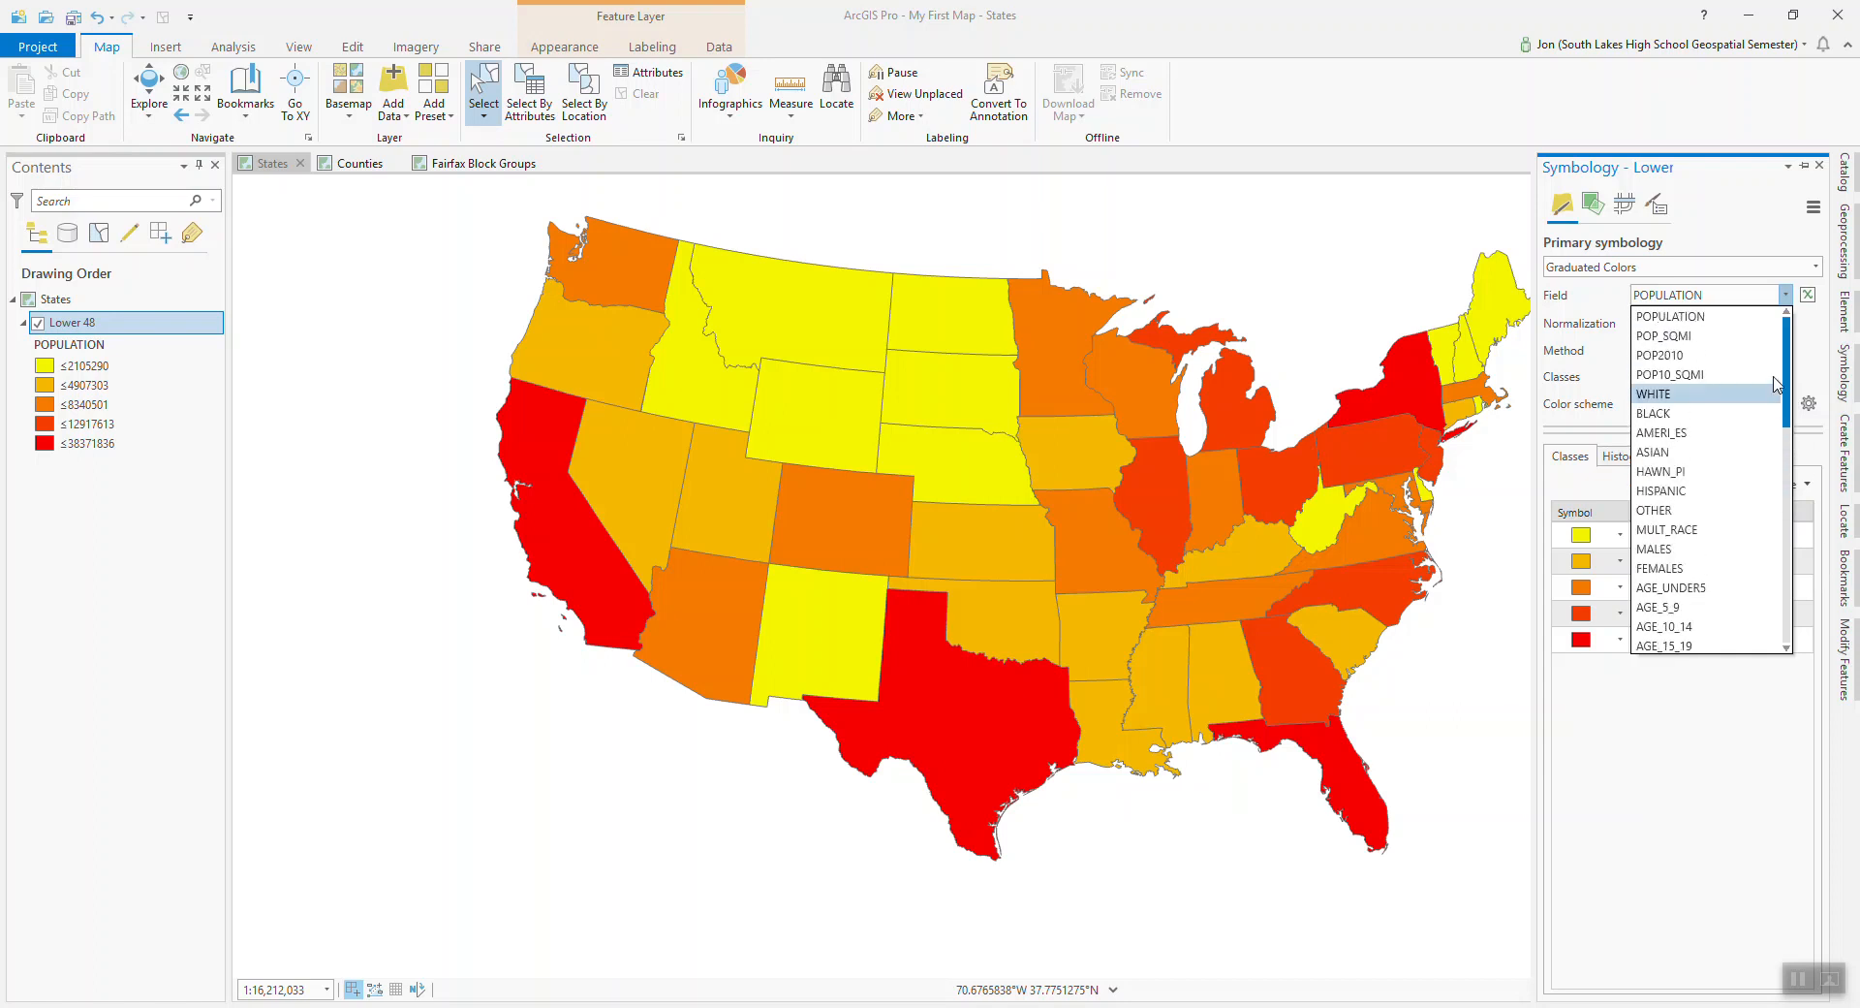
{"action": "left_click", "coordinate": [1673, 472]}
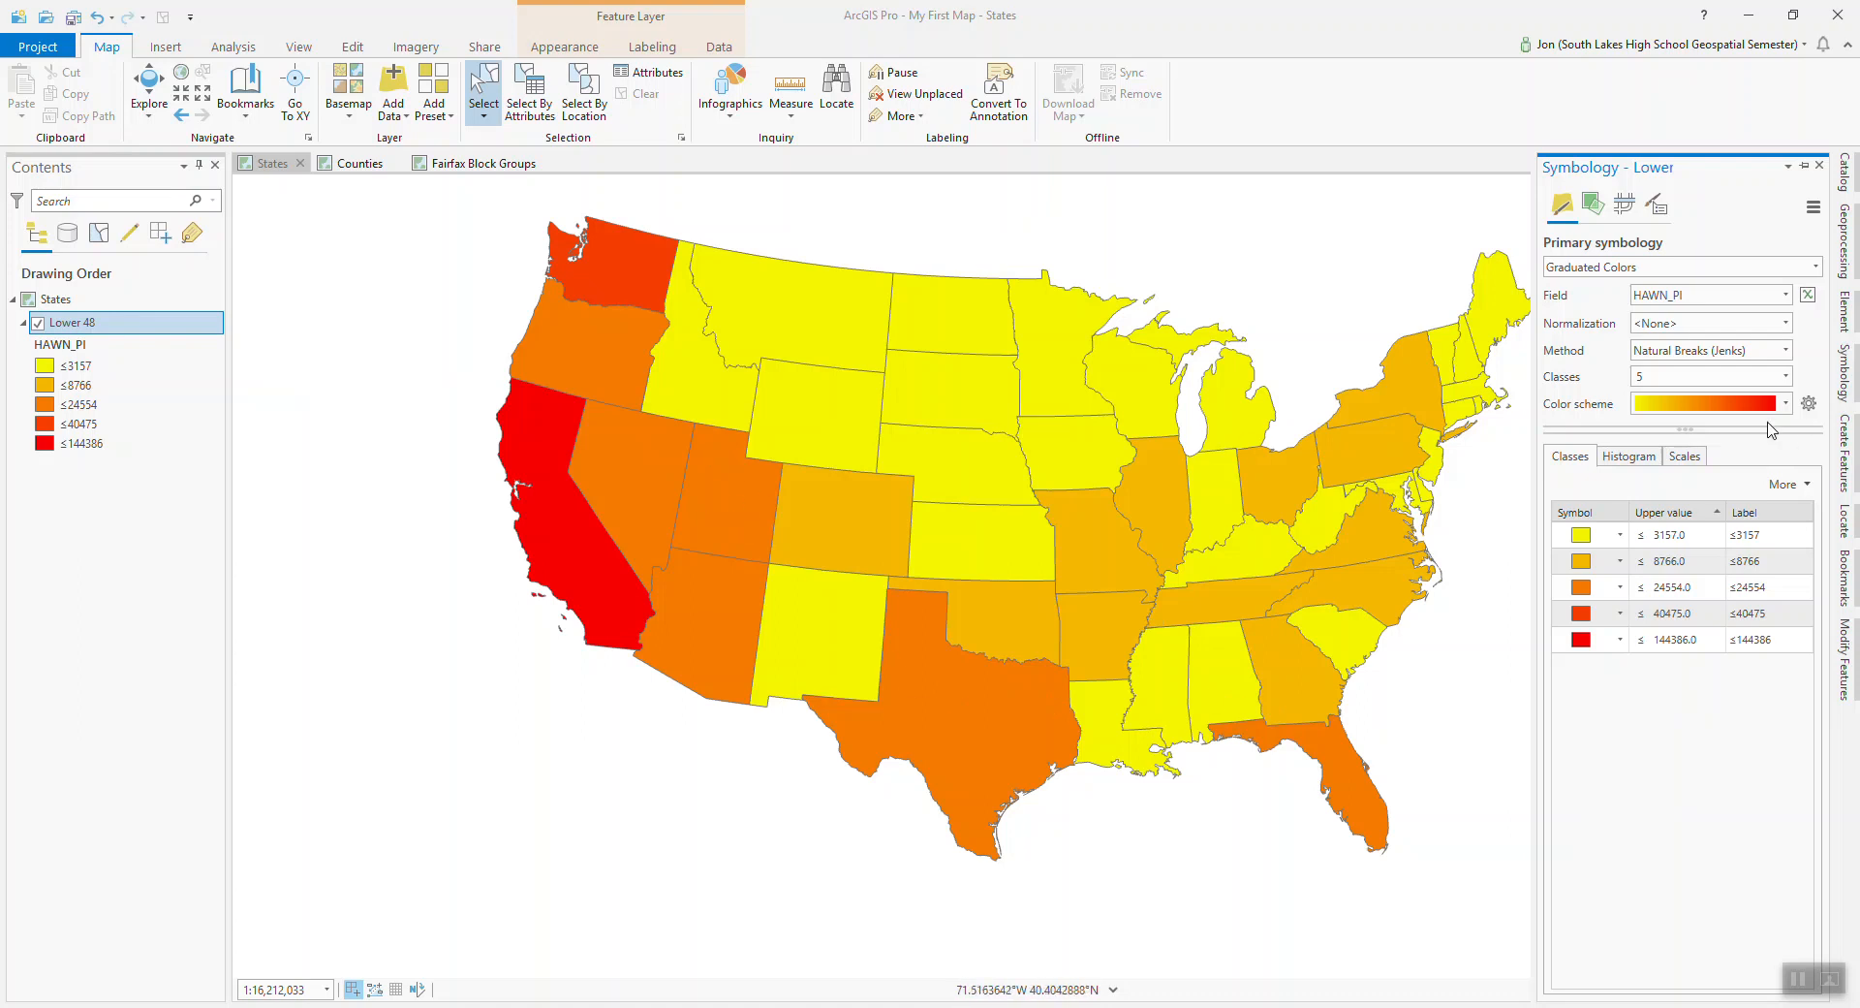
{"action": "left_click", "coordinate": [1786, 324]}
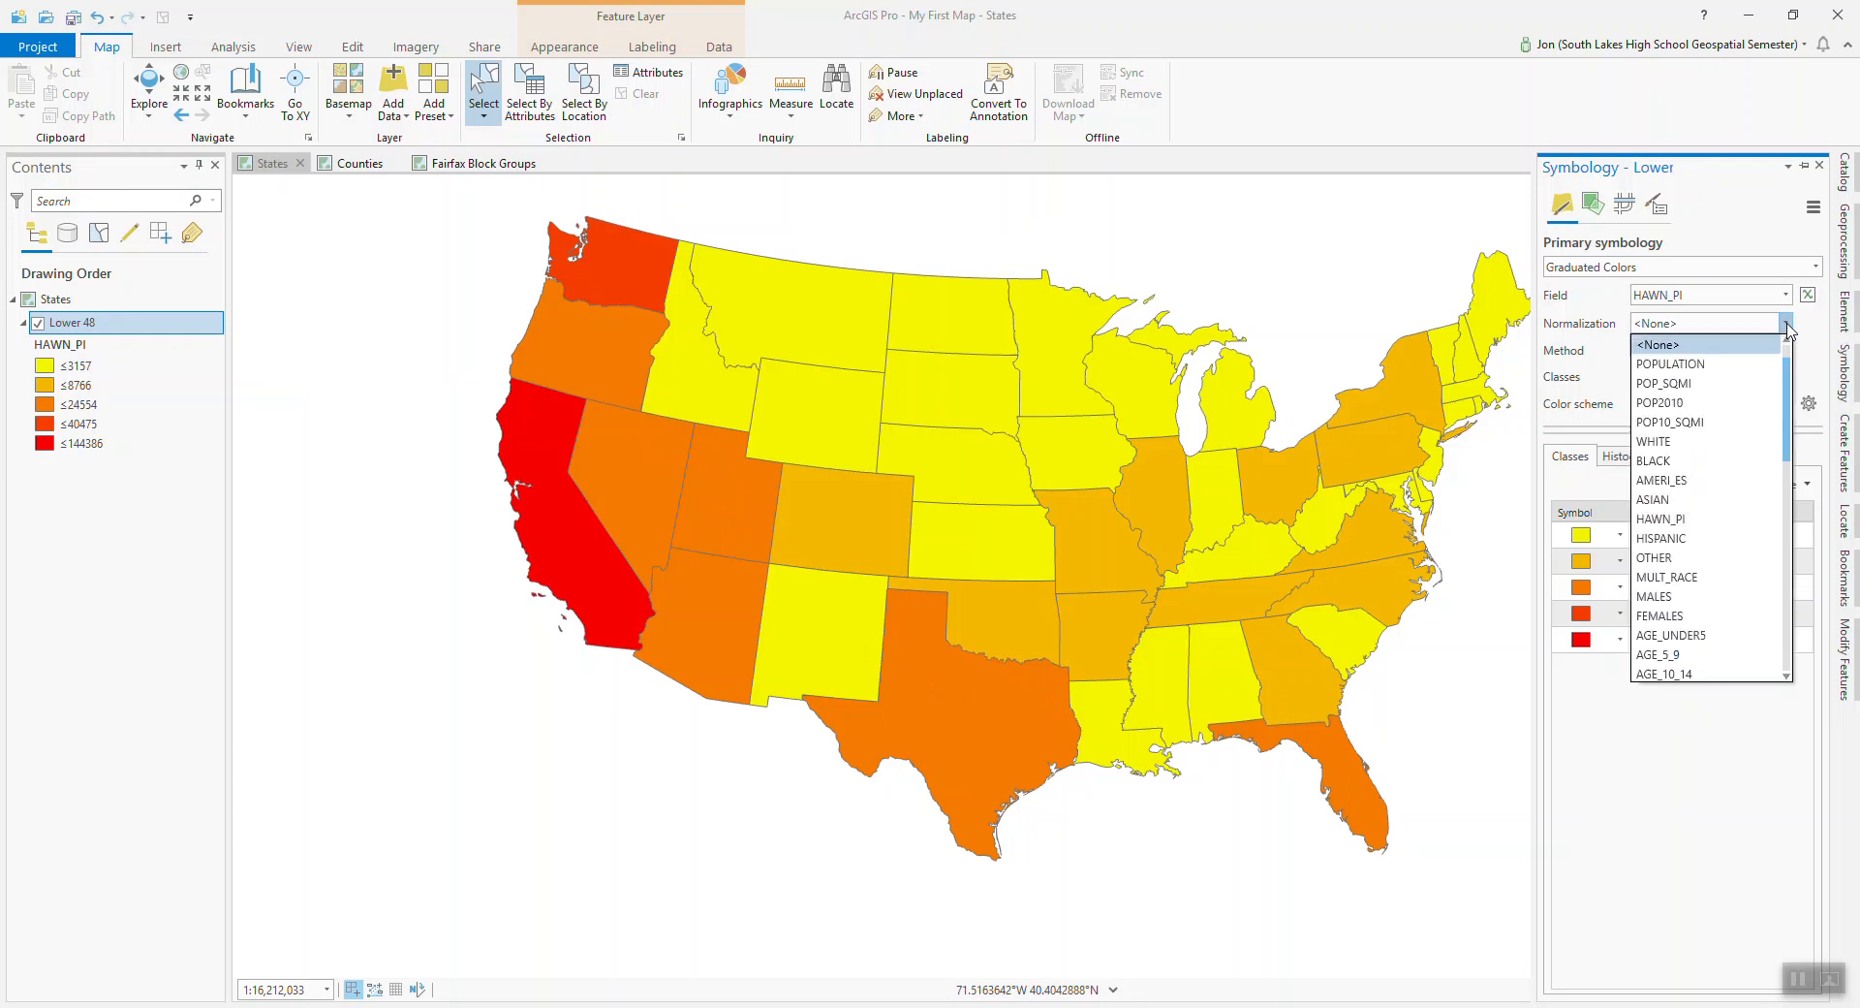
{"action": "left_click", "coordinate": [1679, 366]}
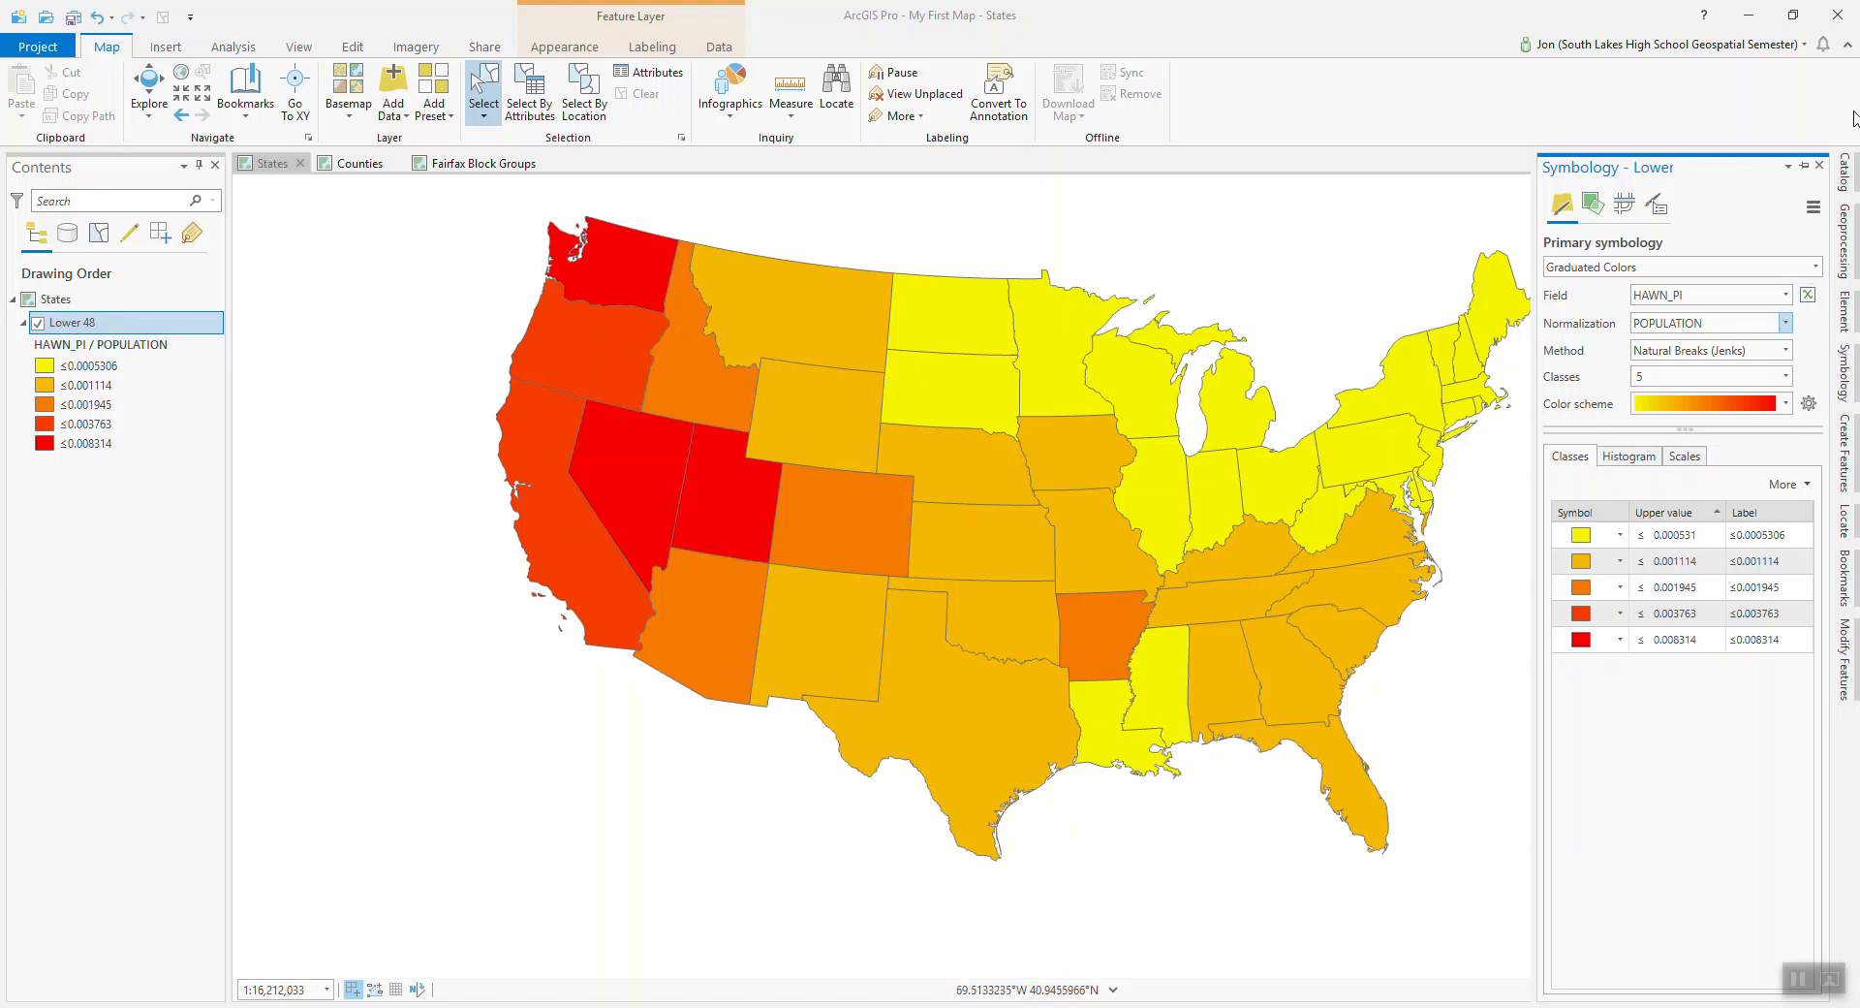
{"action": "left_click", "coordinate": [1802, 167]}
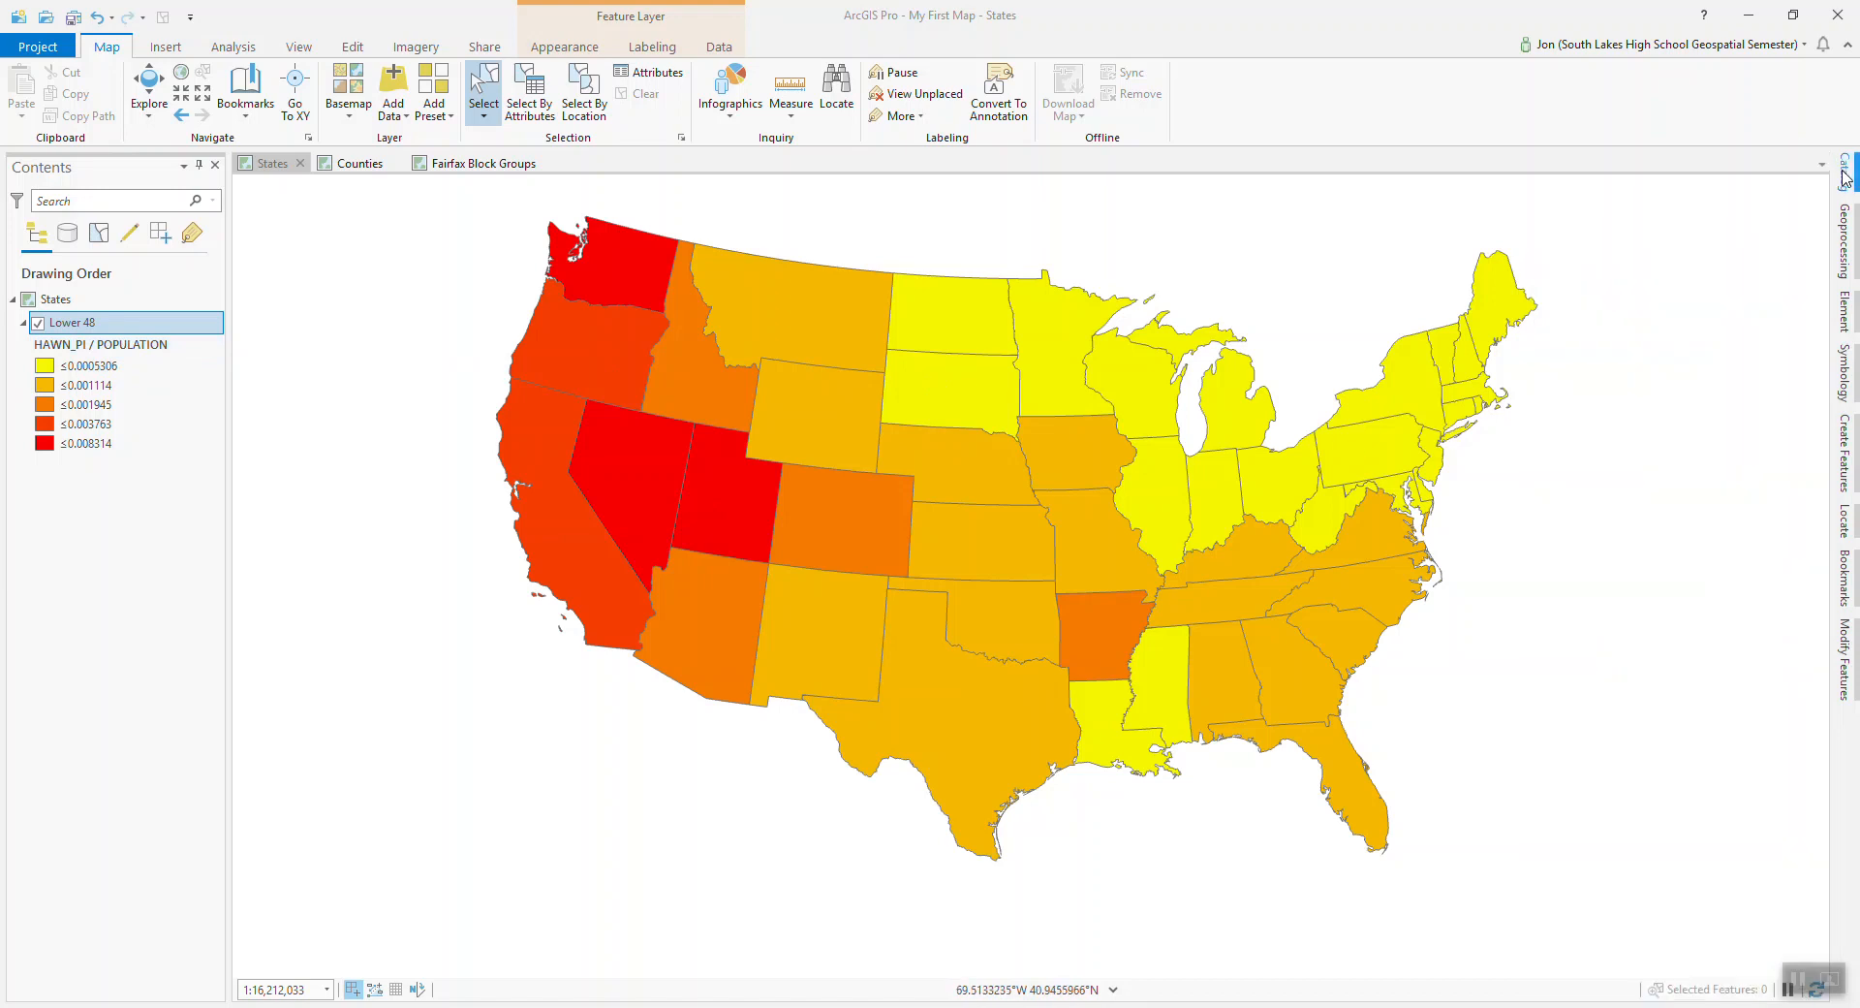
{"action": "key", "text": "ctrl+s"}
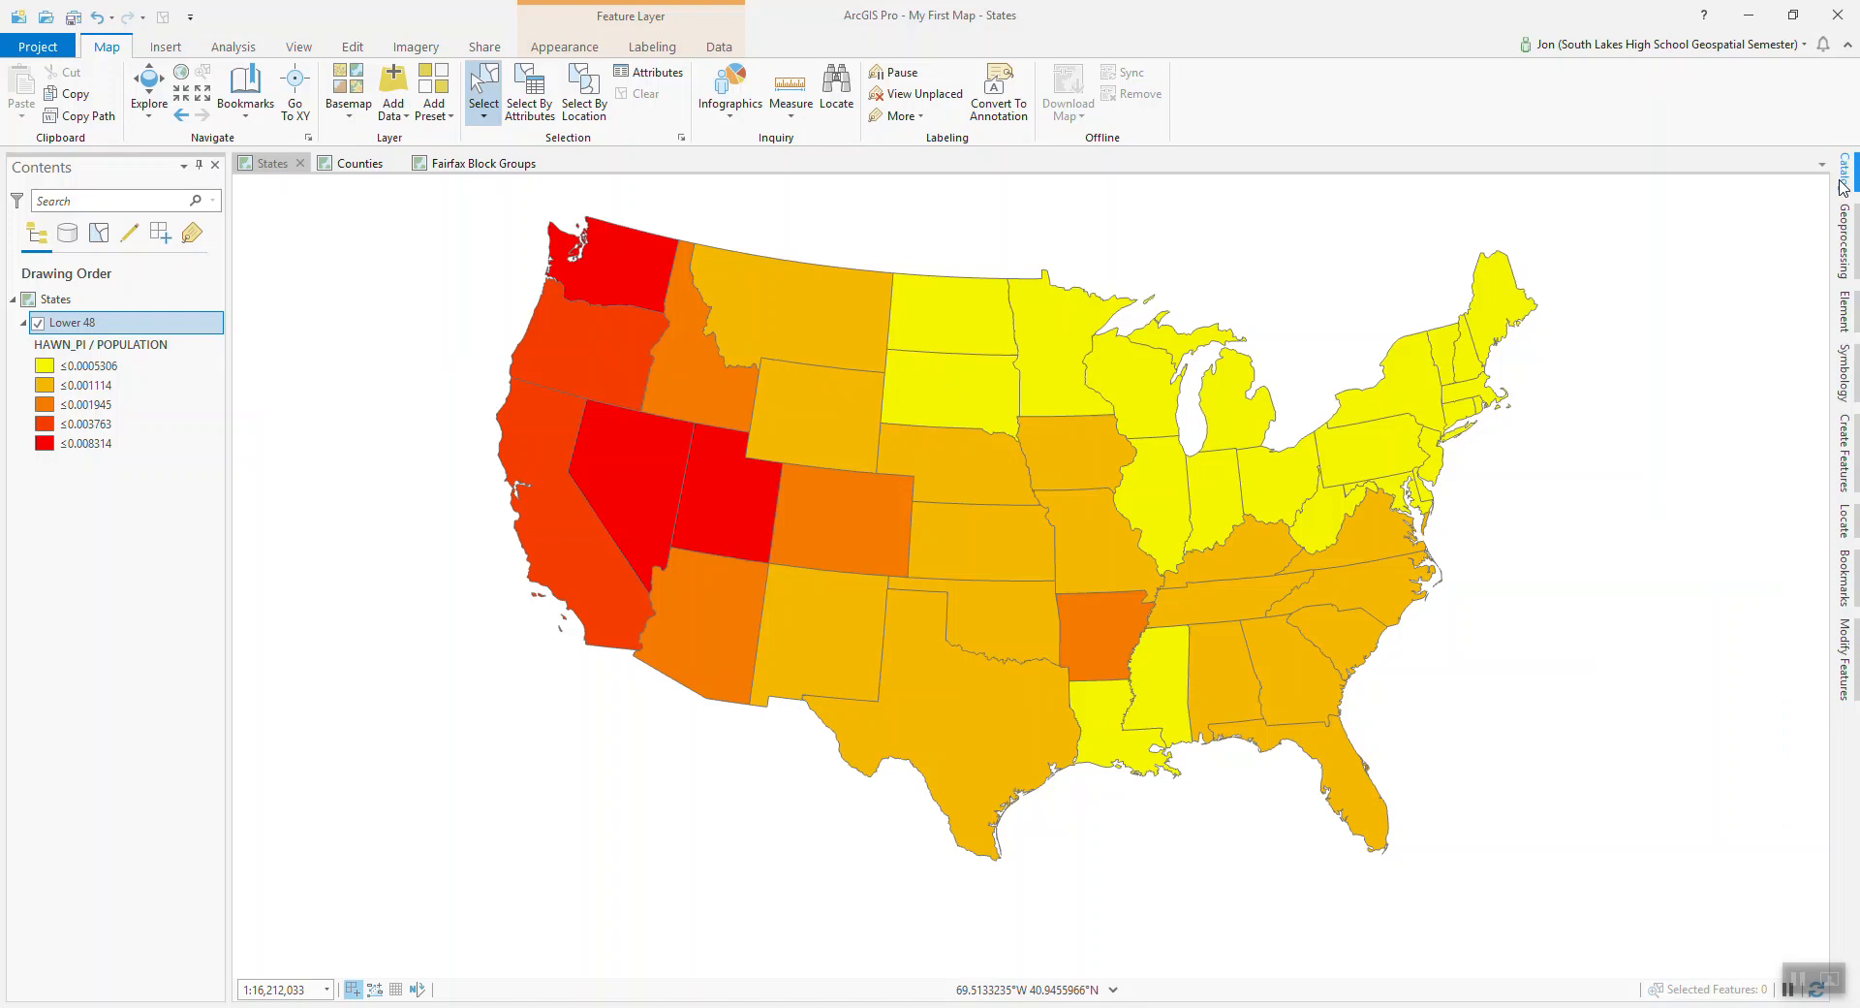
Add the cities feature class from cities.gdb in the USA census folder to the States map.
{"action": "left_click", "coordinate": [1845, 179]}
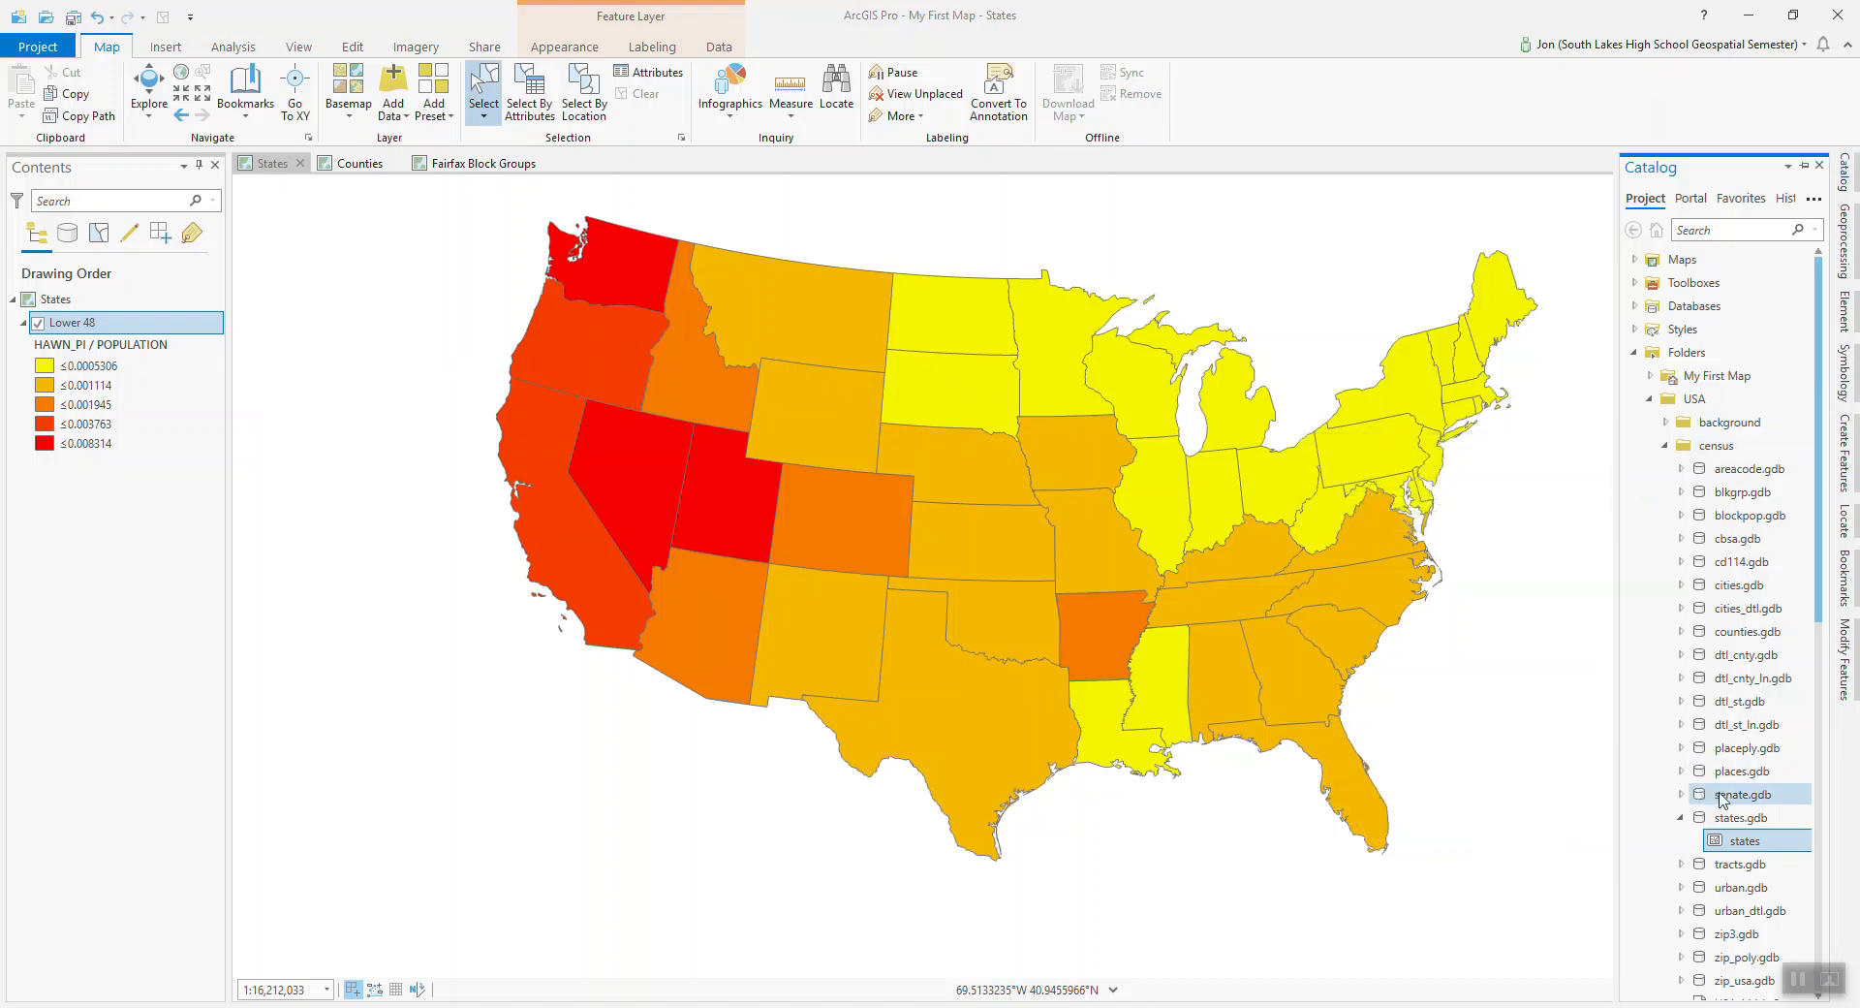
{"action": "left_click", "coordinate": [1680, 817]}
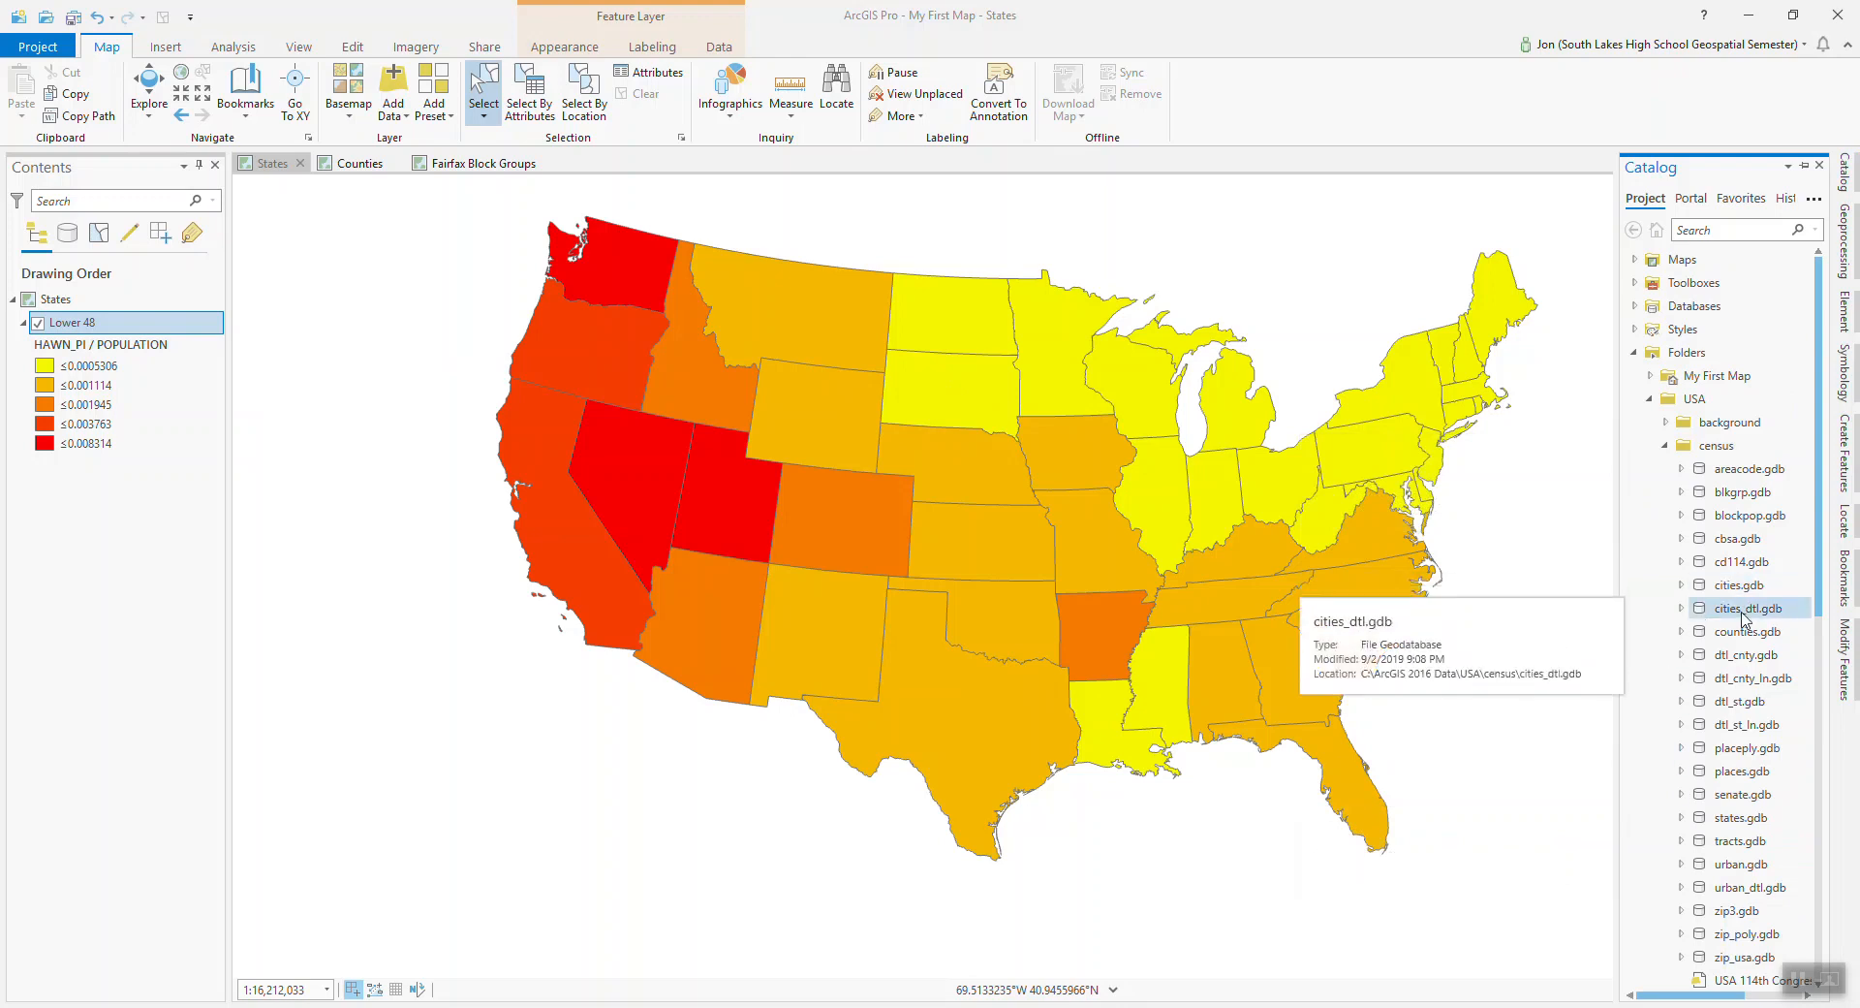
{"action": "left_click", "coordinate": [1681, 585]}
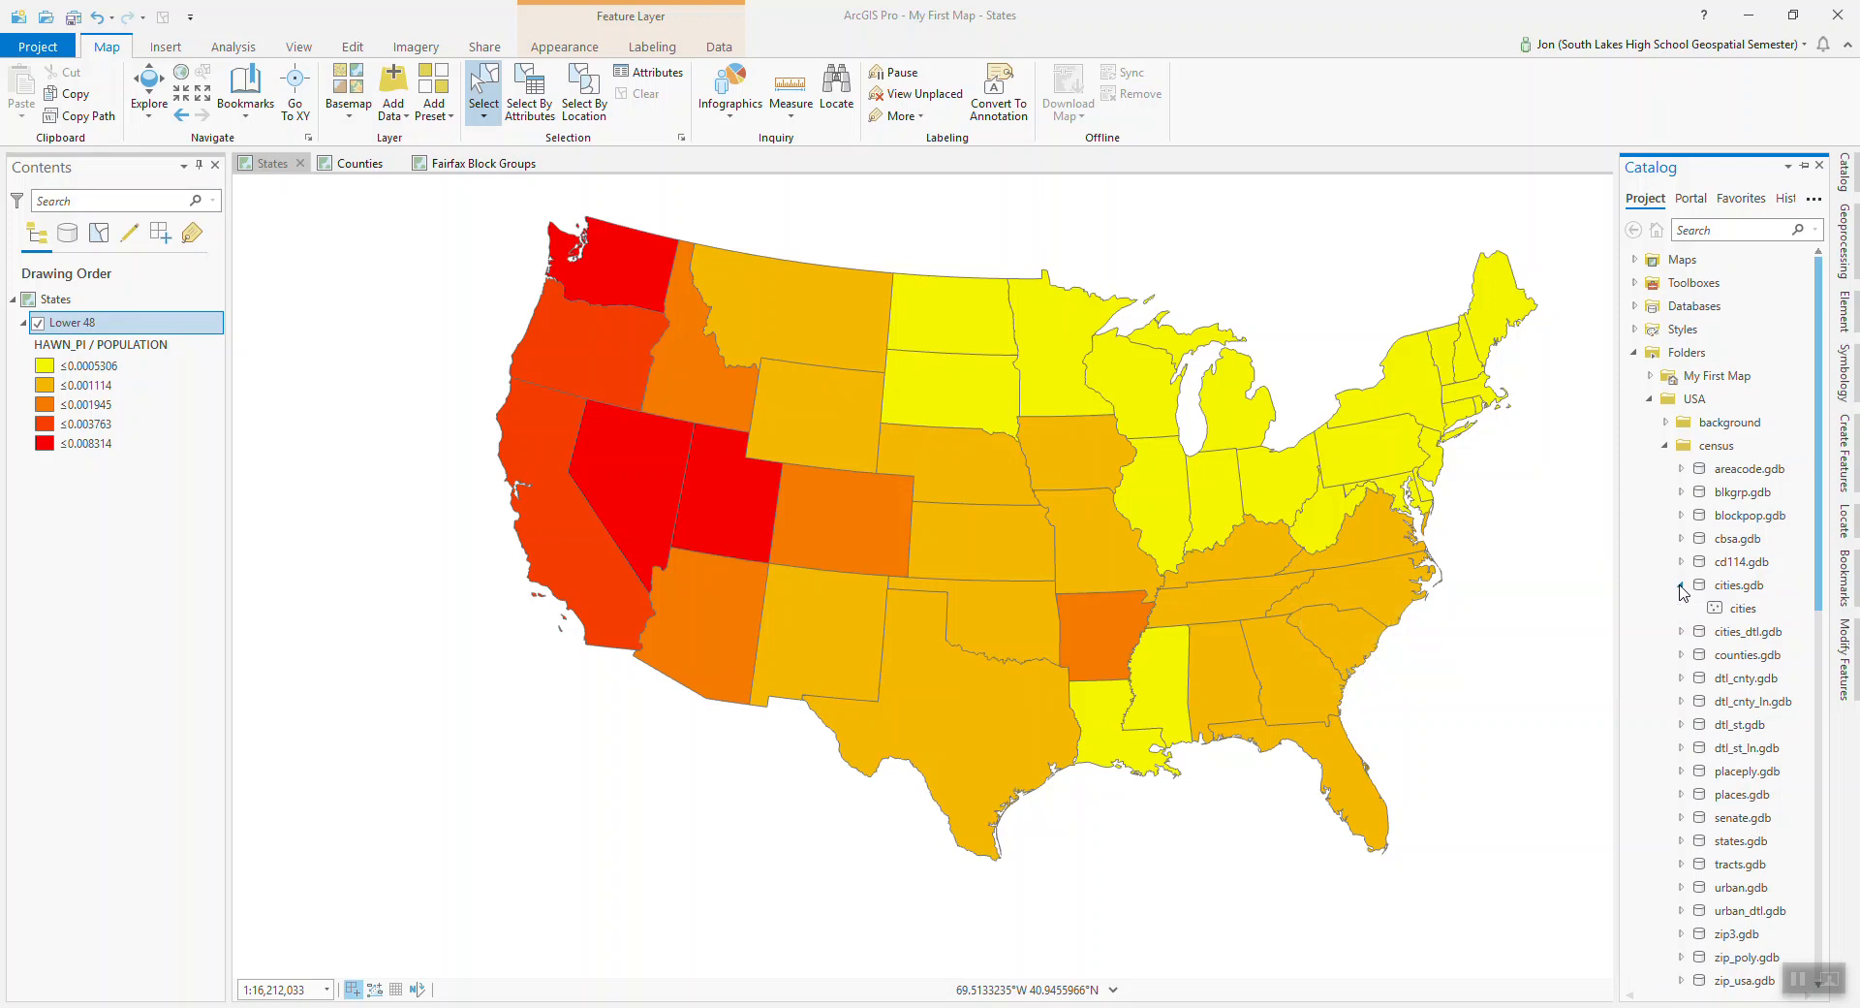
{"action": "right_click", "coordinate": [1741, 613]}
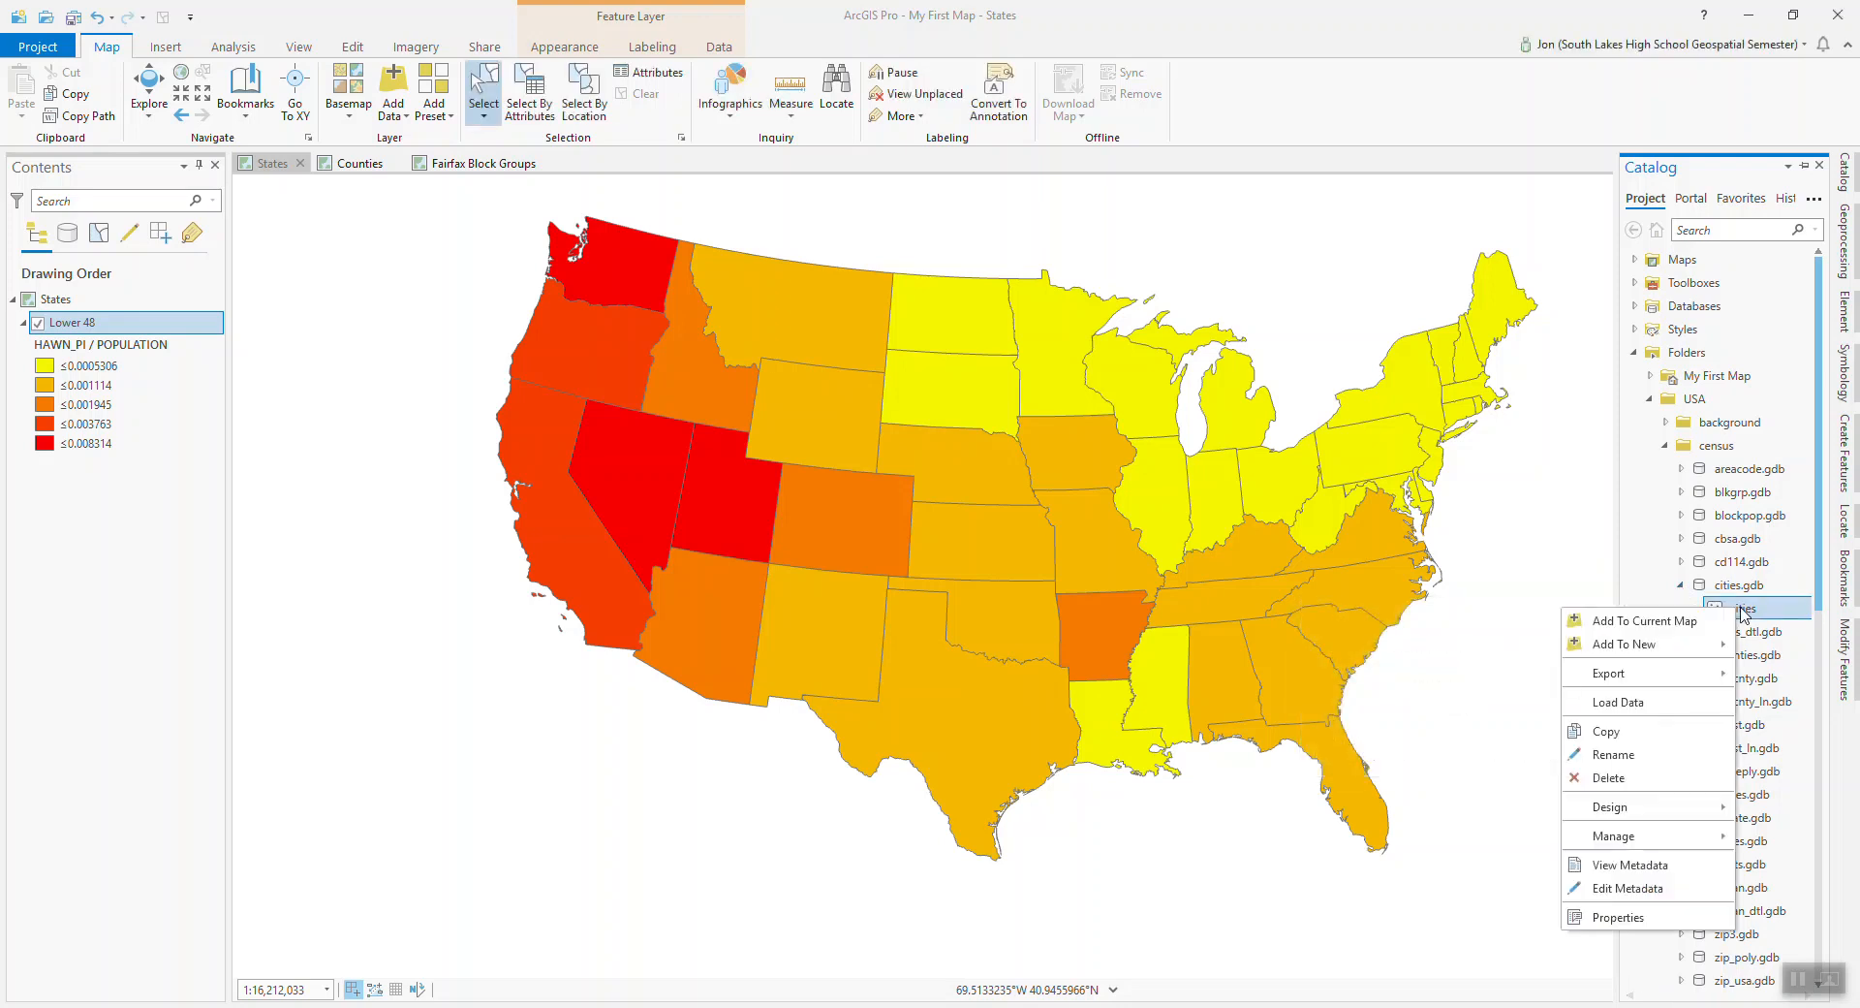
{"action": "left_click", "coordinate": [1684, 625]}
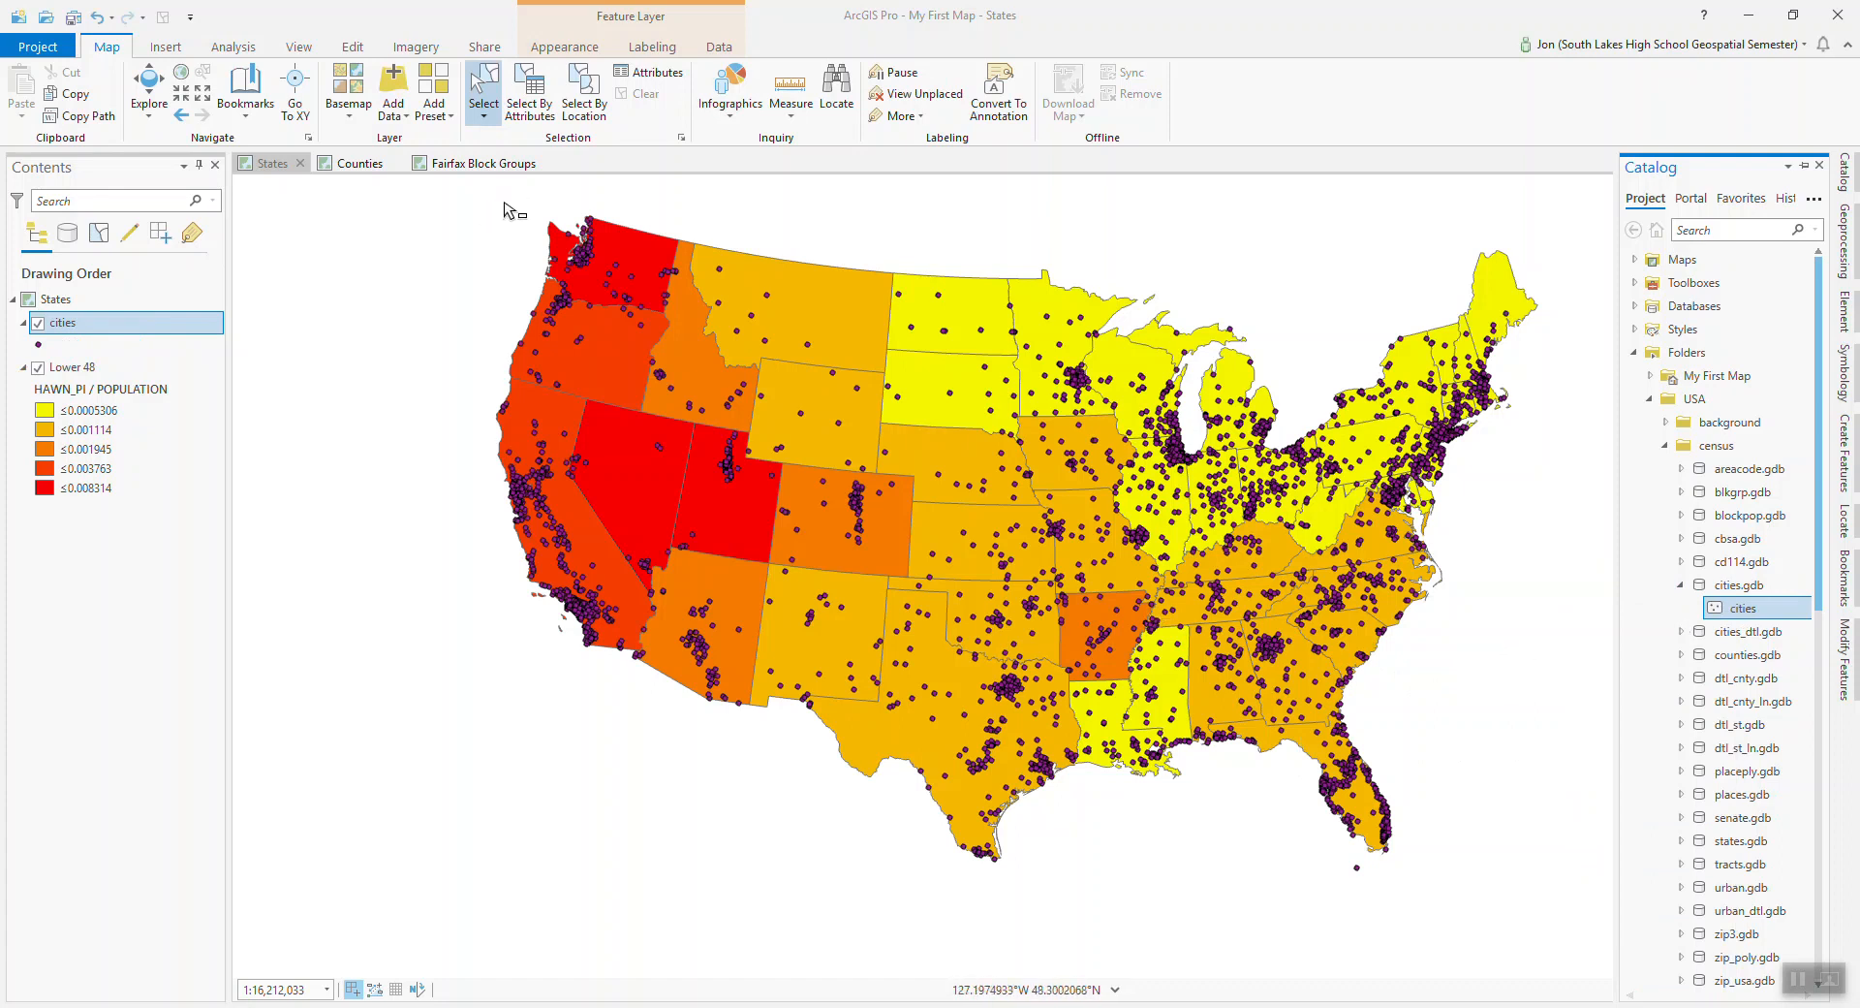
Select the features in the cities layer whose POP2015 is greater than or equal to 50000, as a new selection.
{"action": "left_click", "coordinate": [523, 109]}
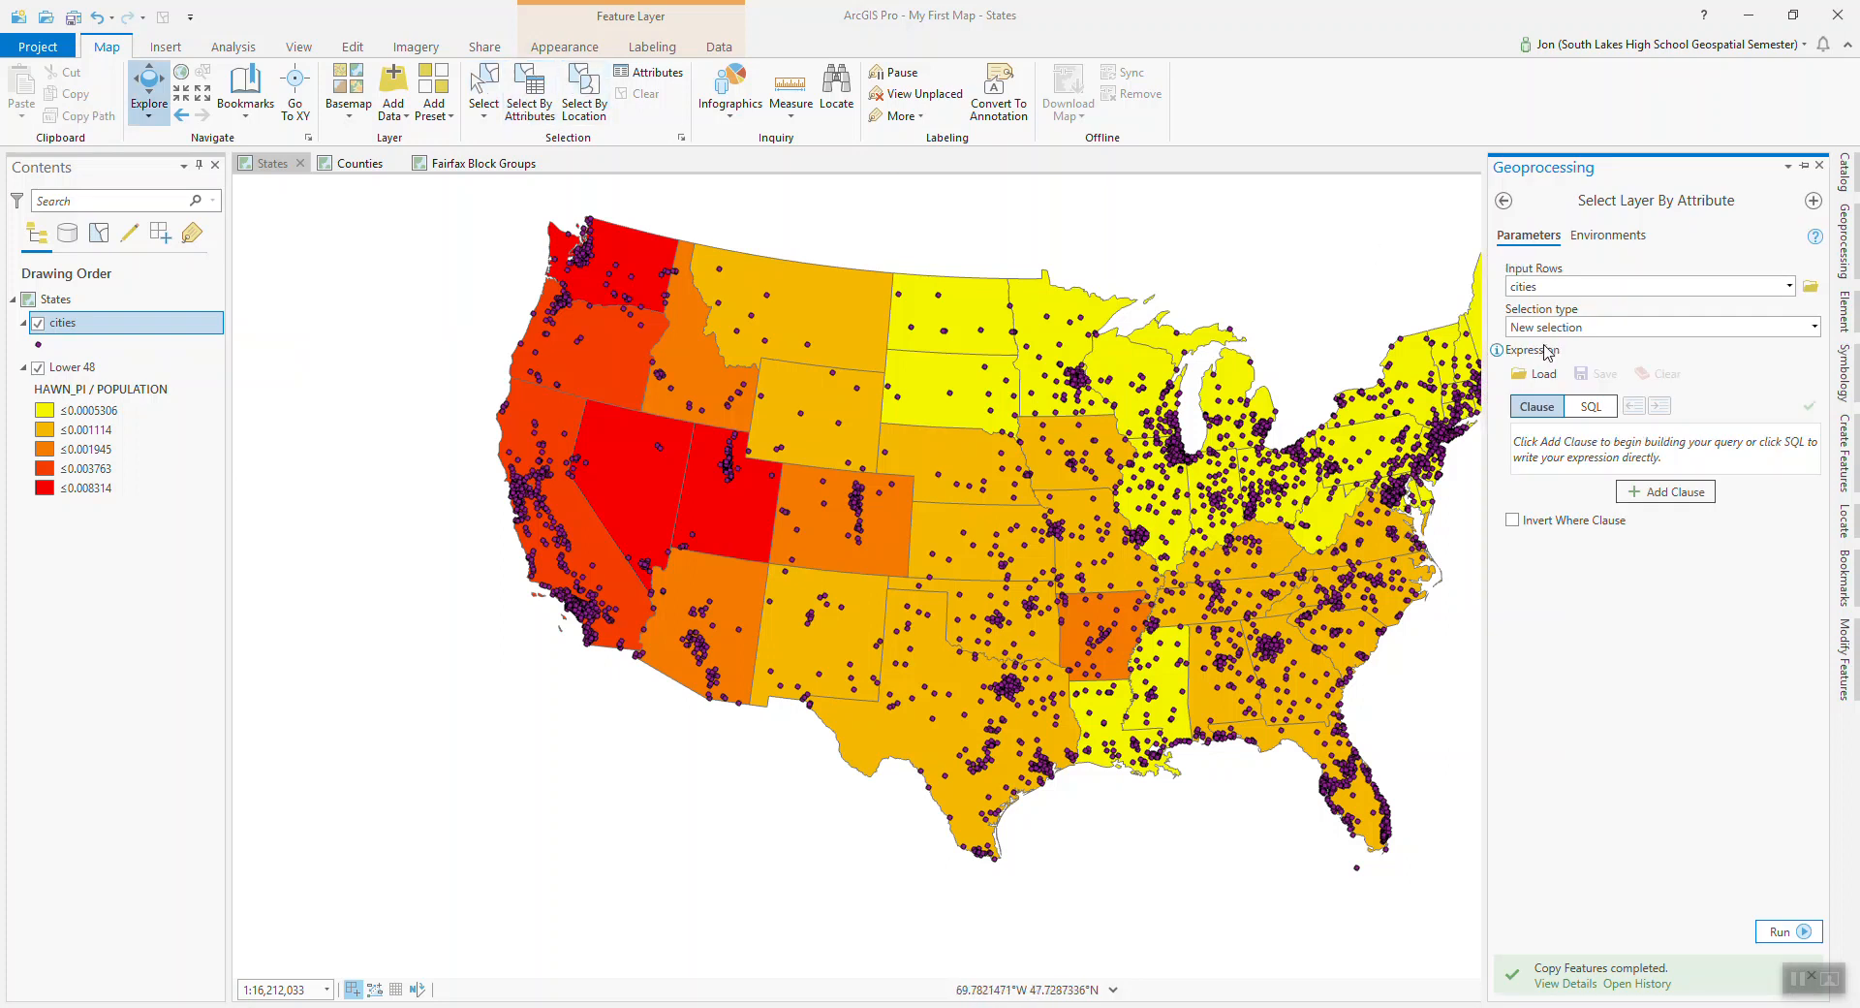
{"action": "left_click", "coordinate": [1814, 329]}
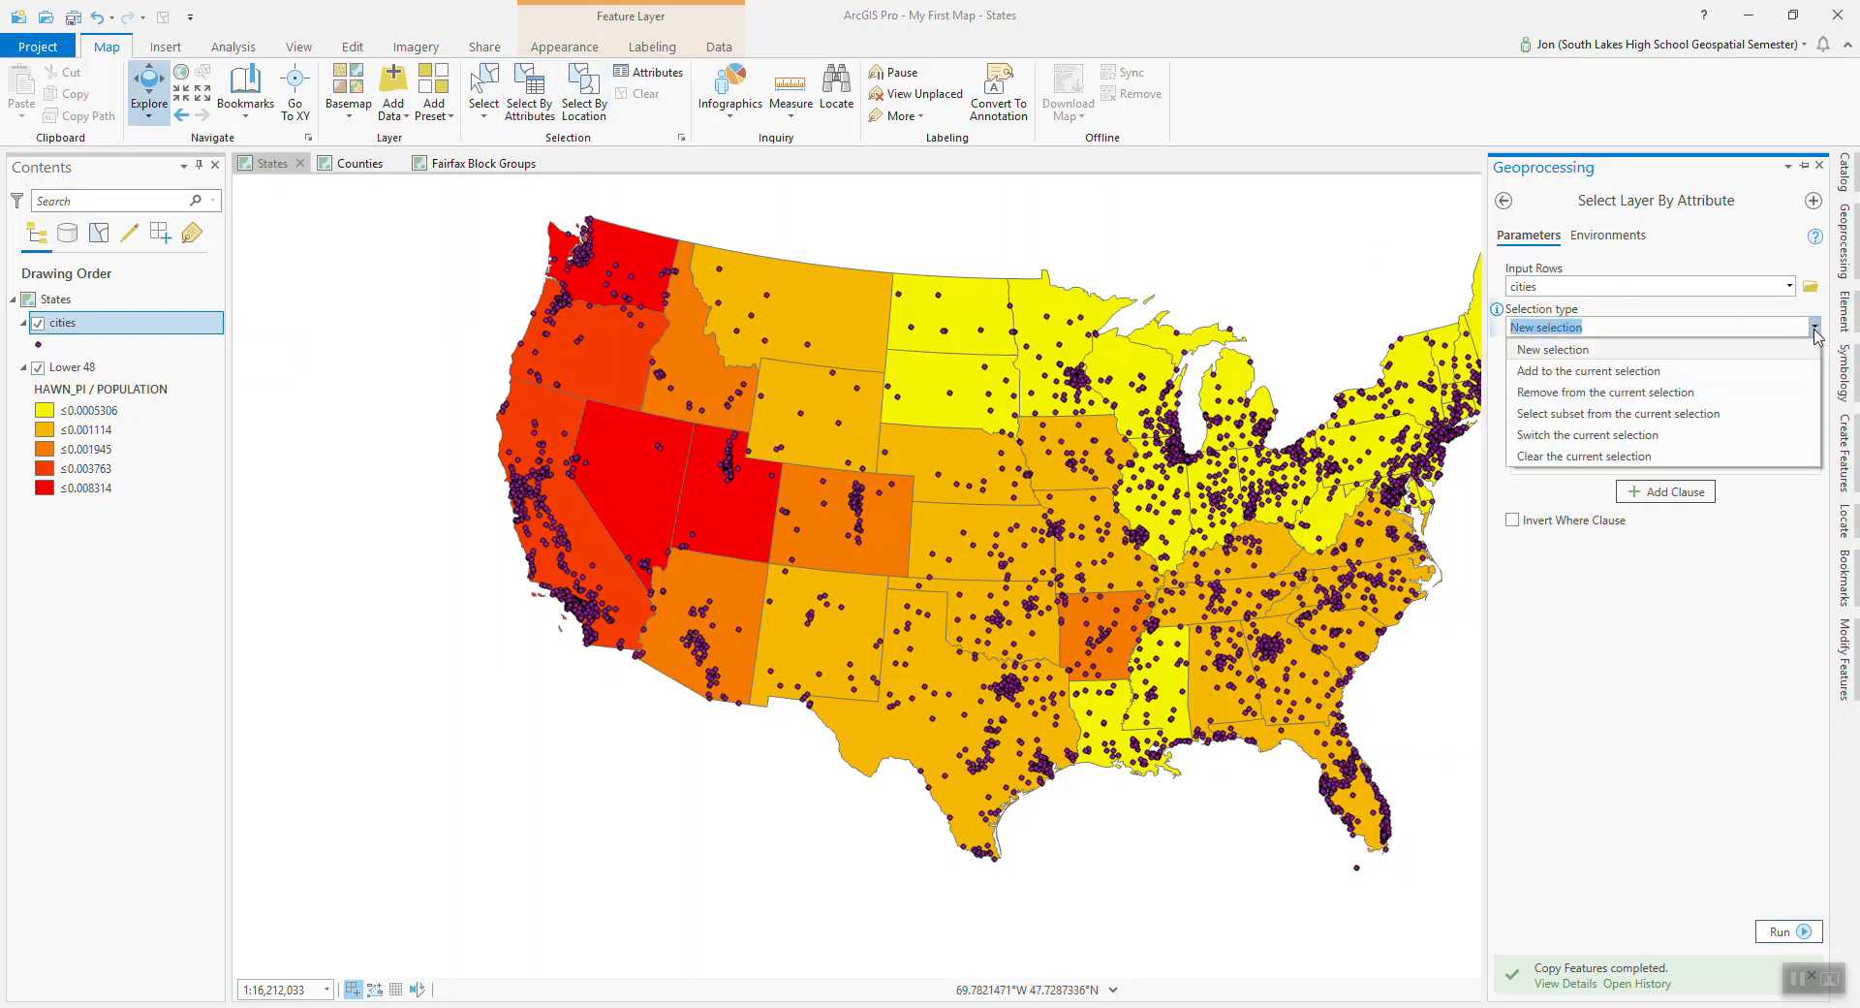
{"action": "left_click", "coordinate": [1631, 350]}
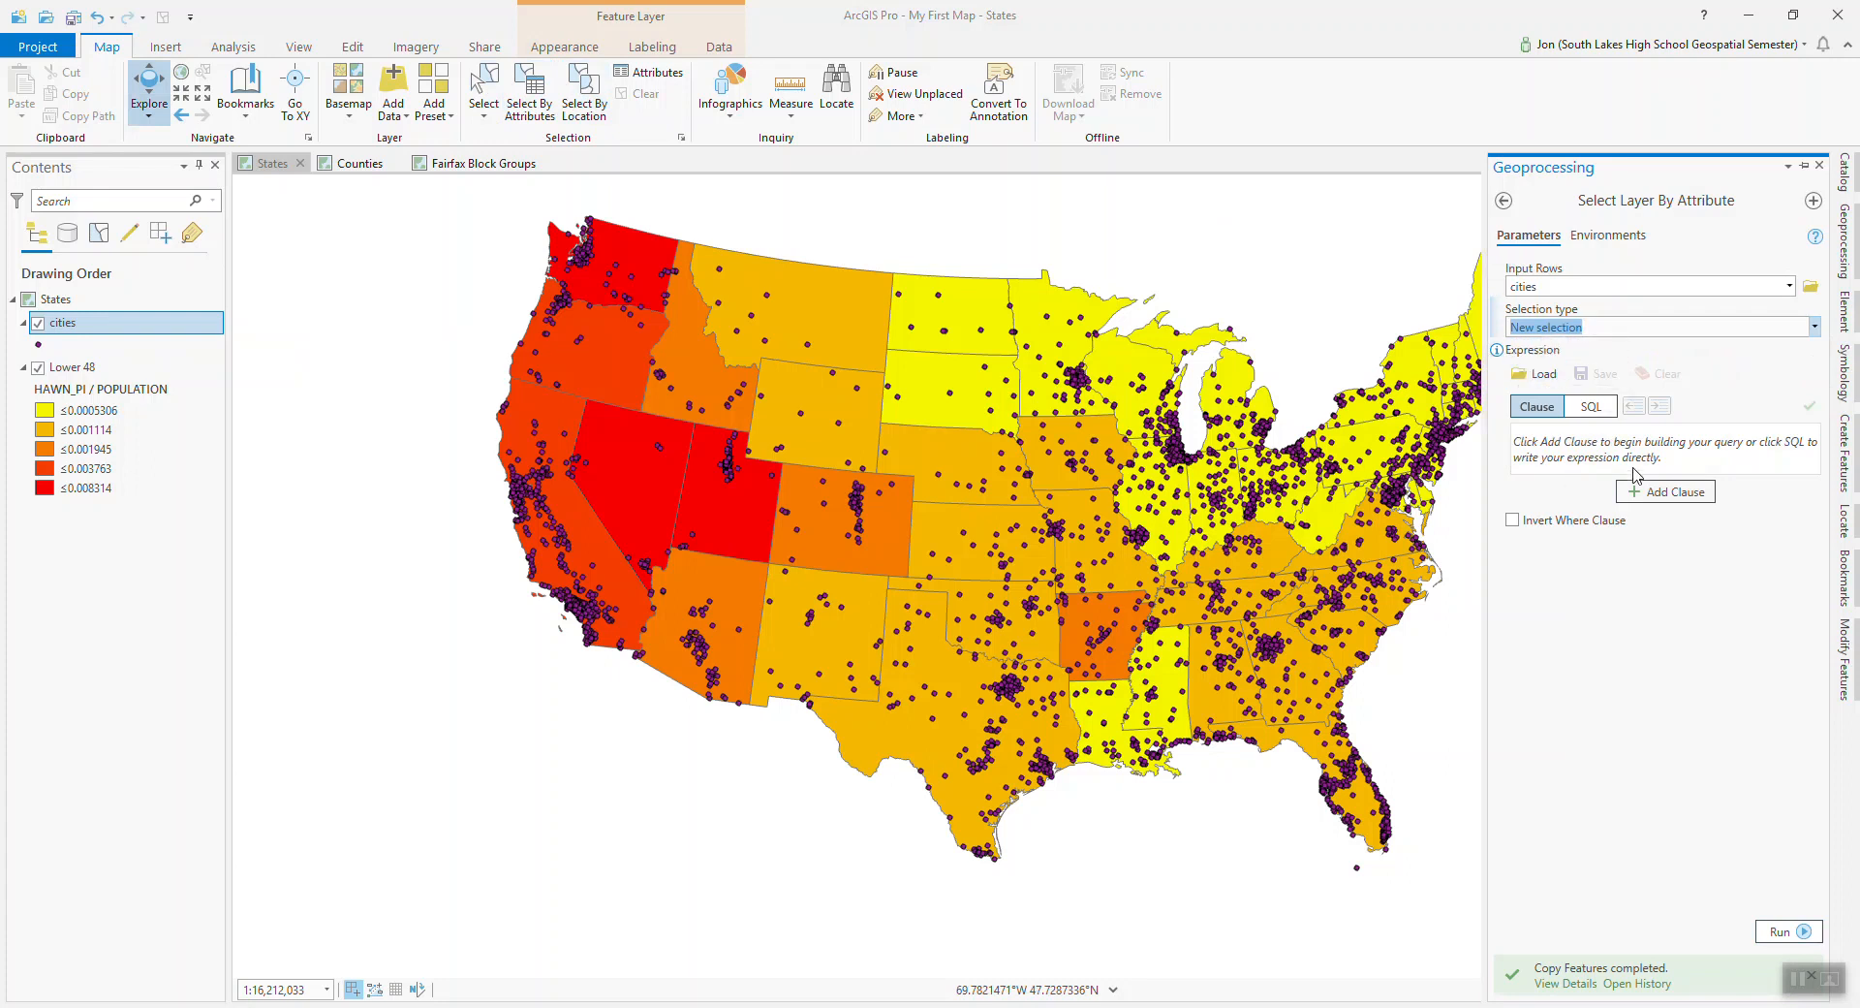
{"action": "left_click", "coordinate": [1675, 496]}
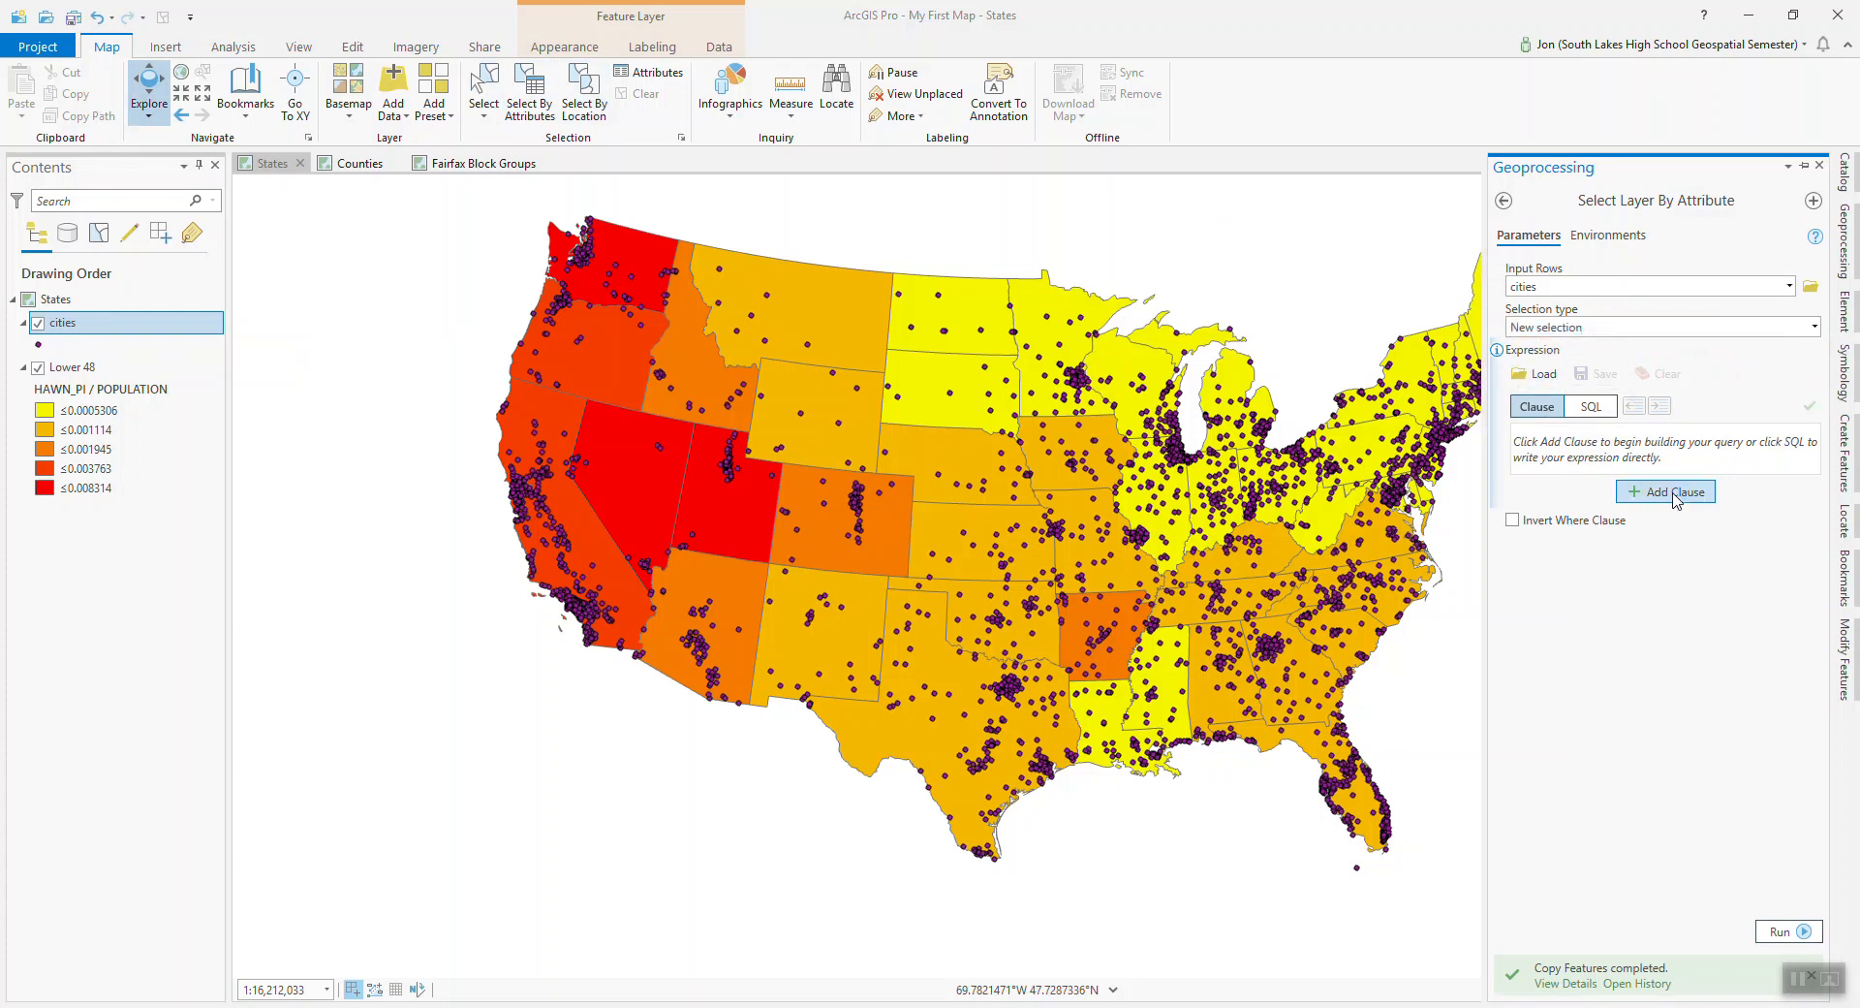
{"action": "left_click", "coordinate": [1604, 445]}
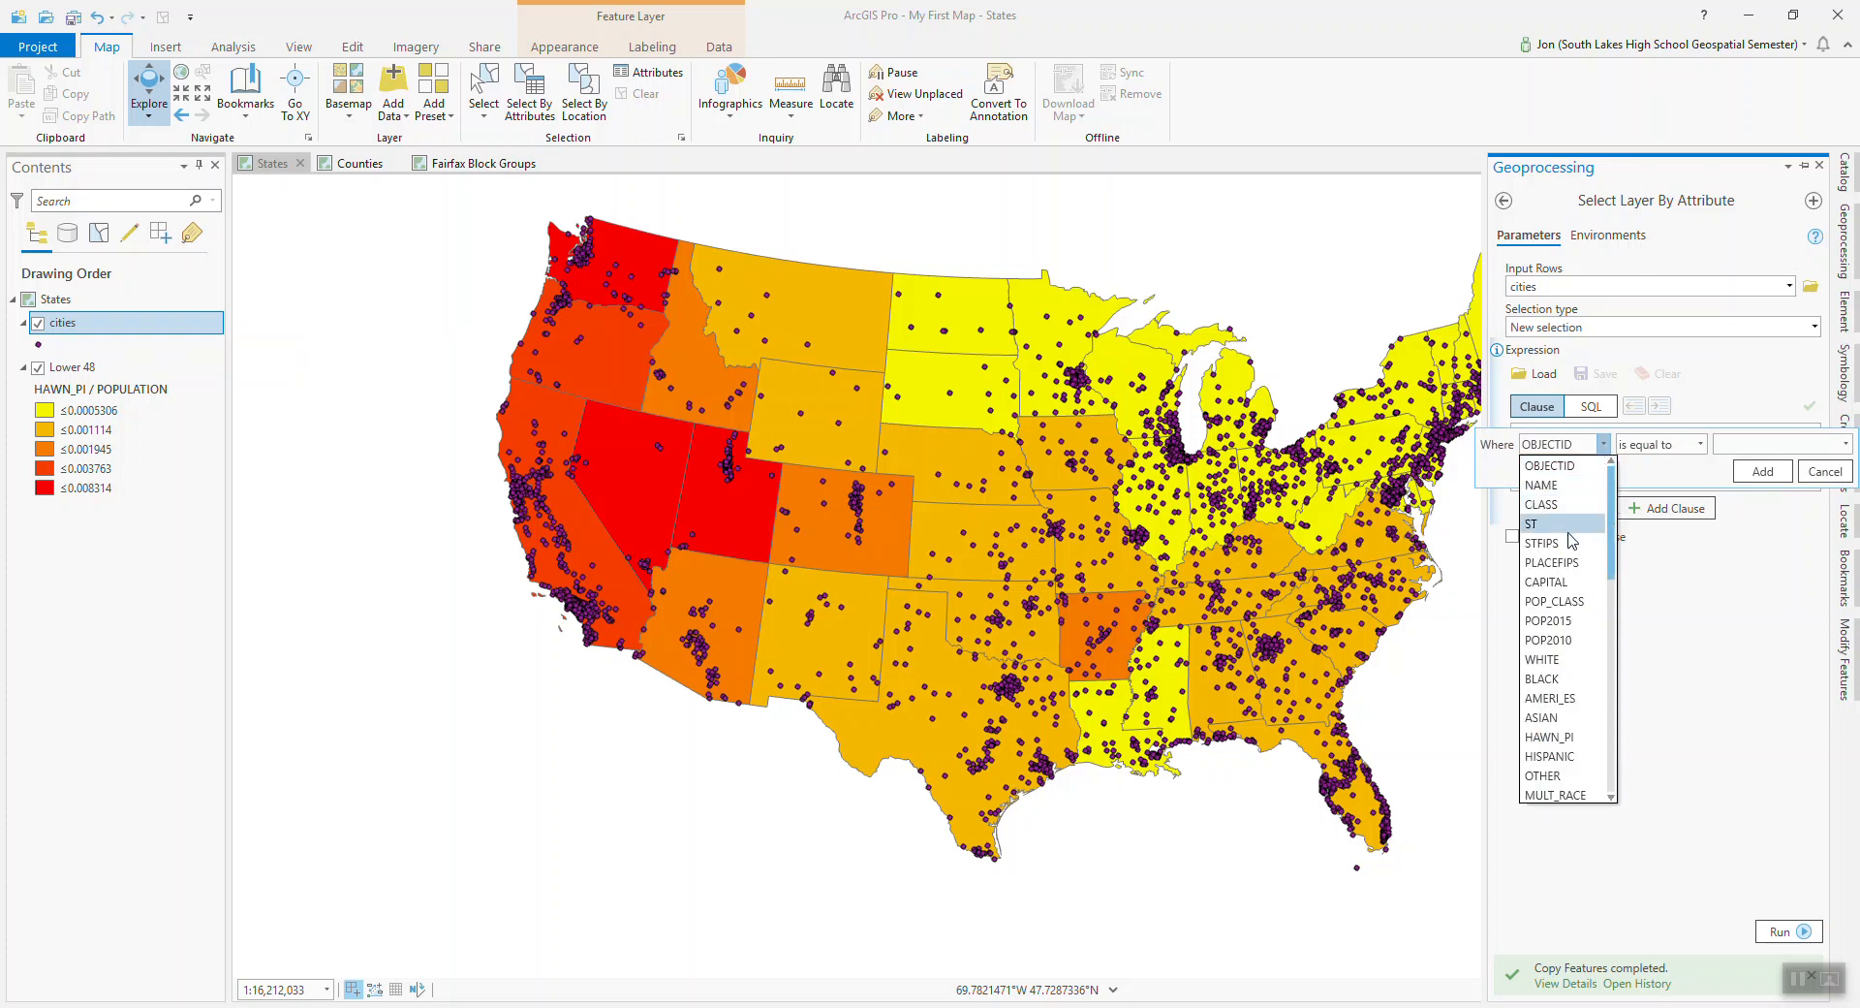
{"action": "left_click", "coordinate": [1563, 622]}
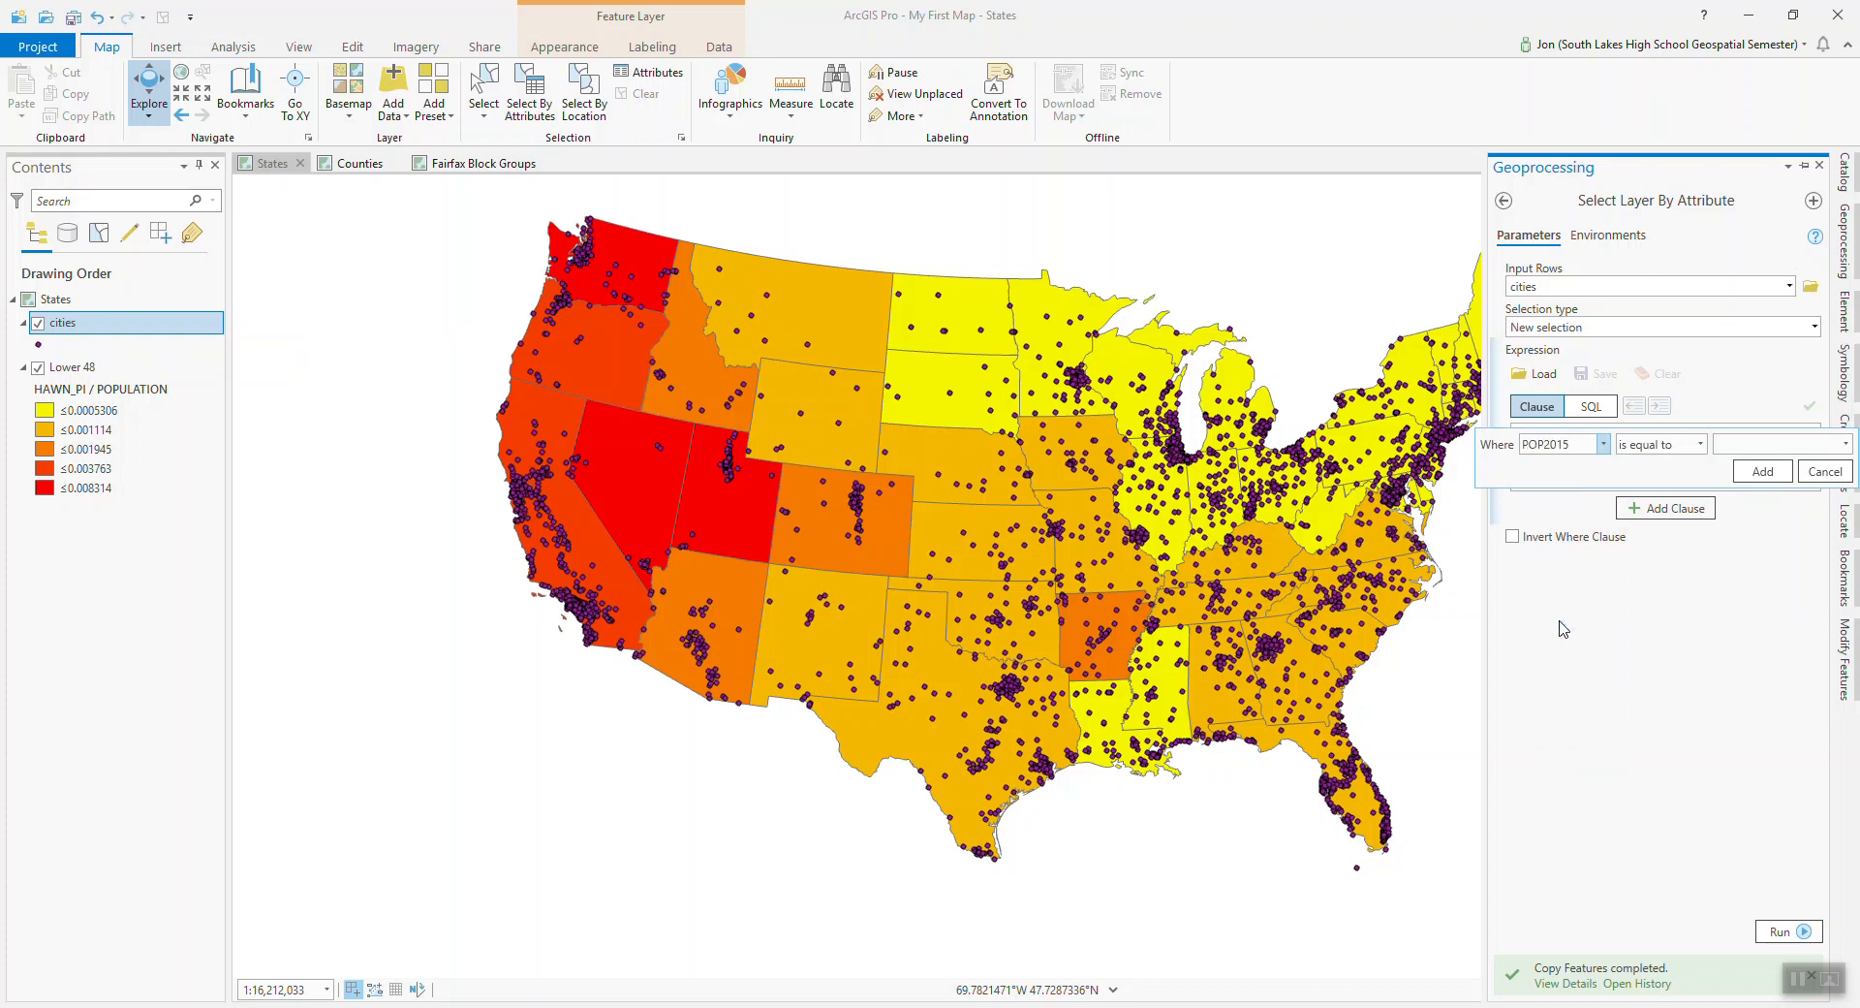
{"action": "left_click", "coordinate": [1699, 446]}
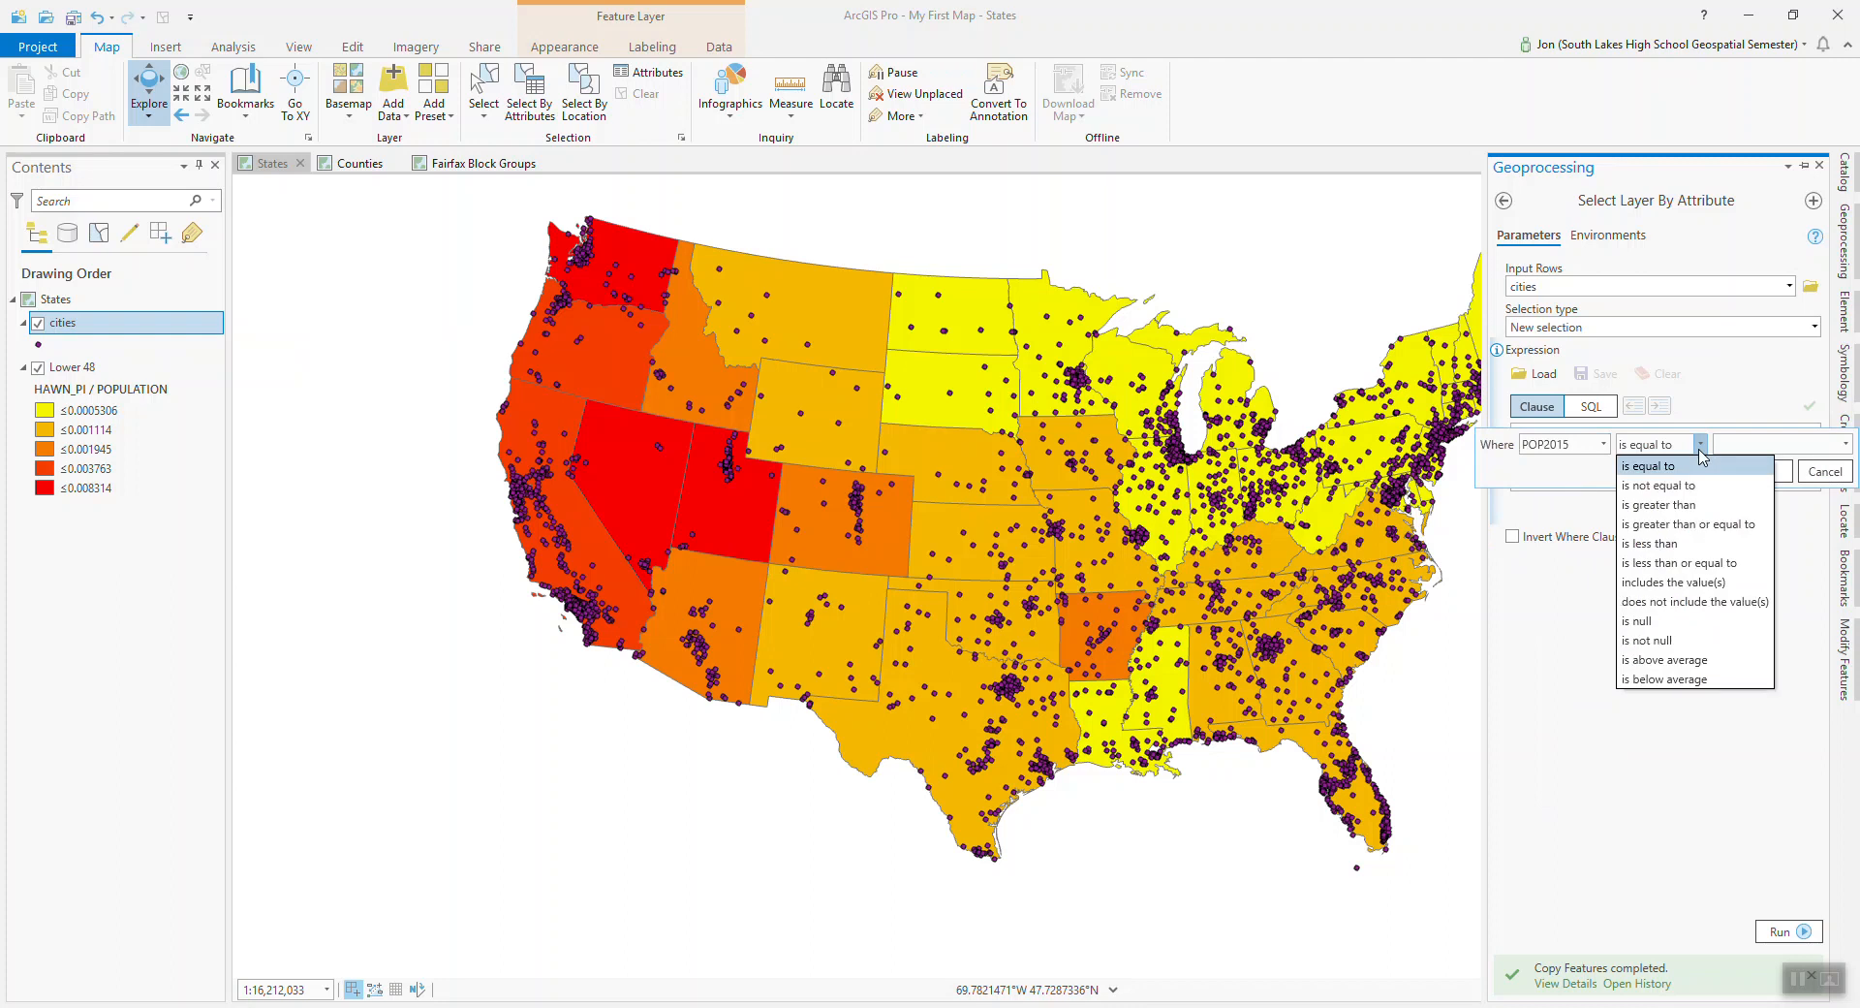
{"action": "left_click", "coordinate": [1687, 524]}
{"action": "left_click", "coordinate": [1804, 445]}
{"action": "type", "text": "50000"}
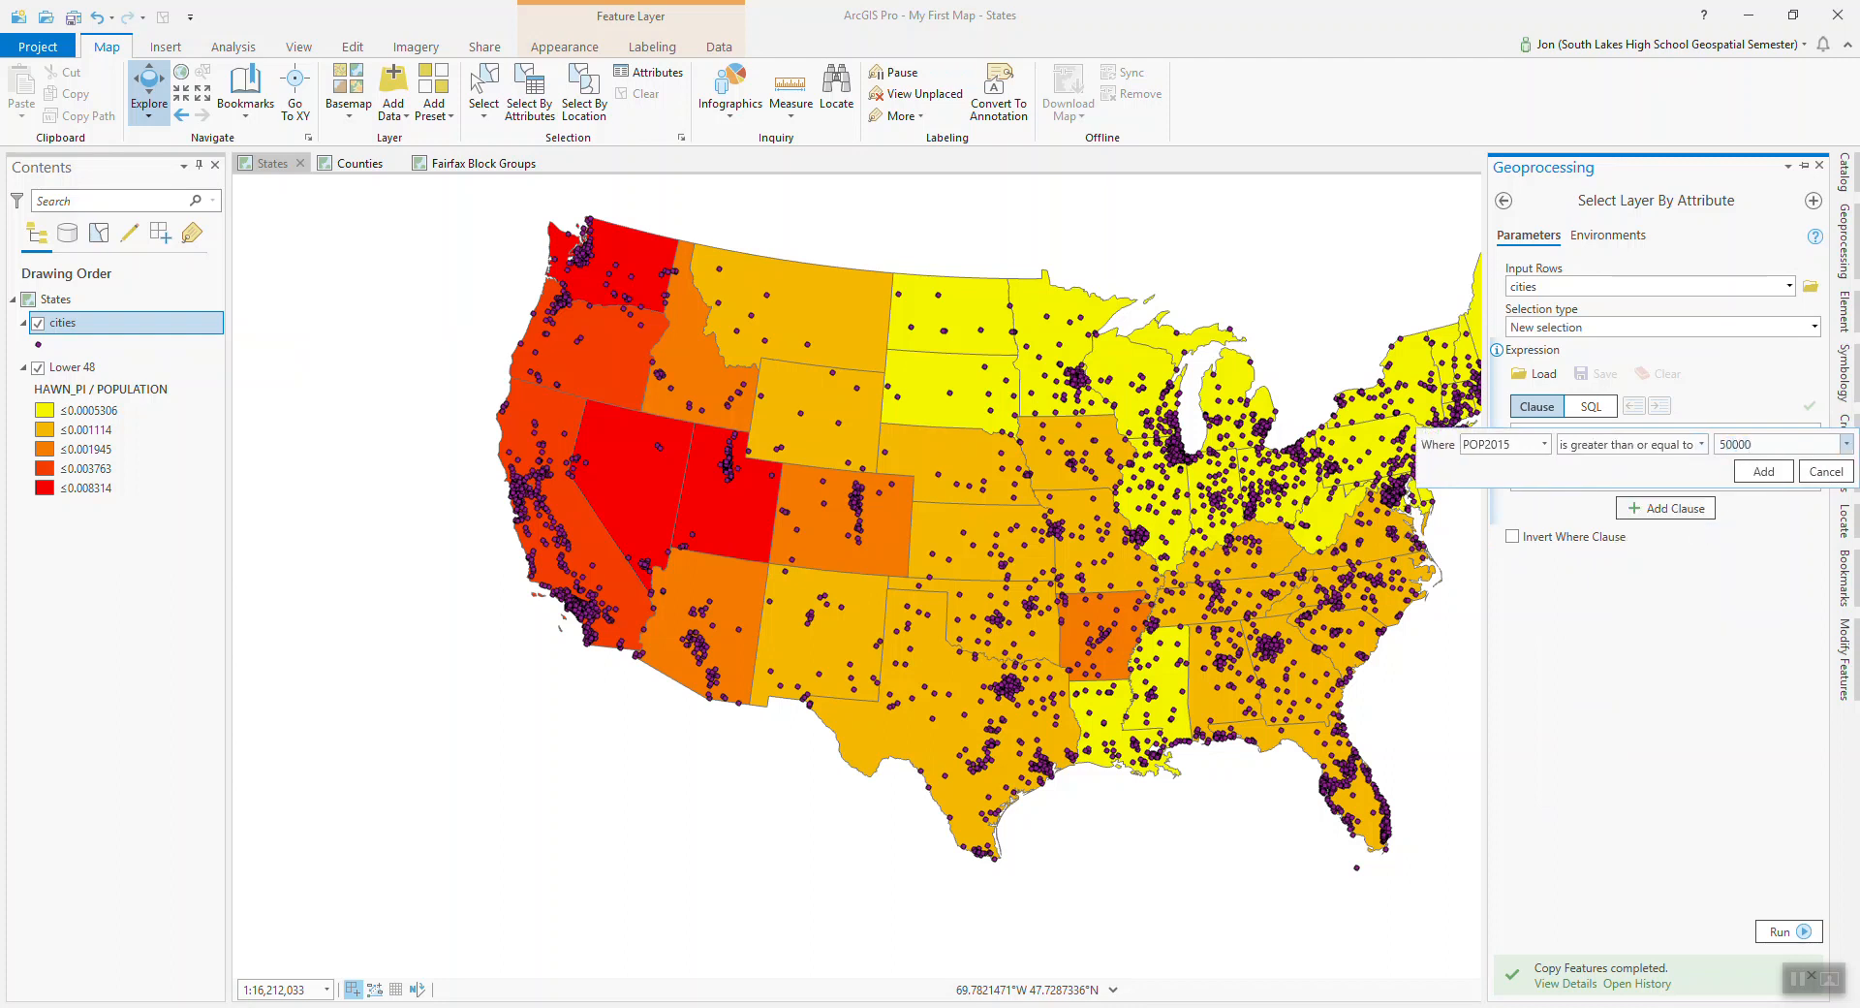
{"action": "left_click", "coordinate": [1762, 473]}
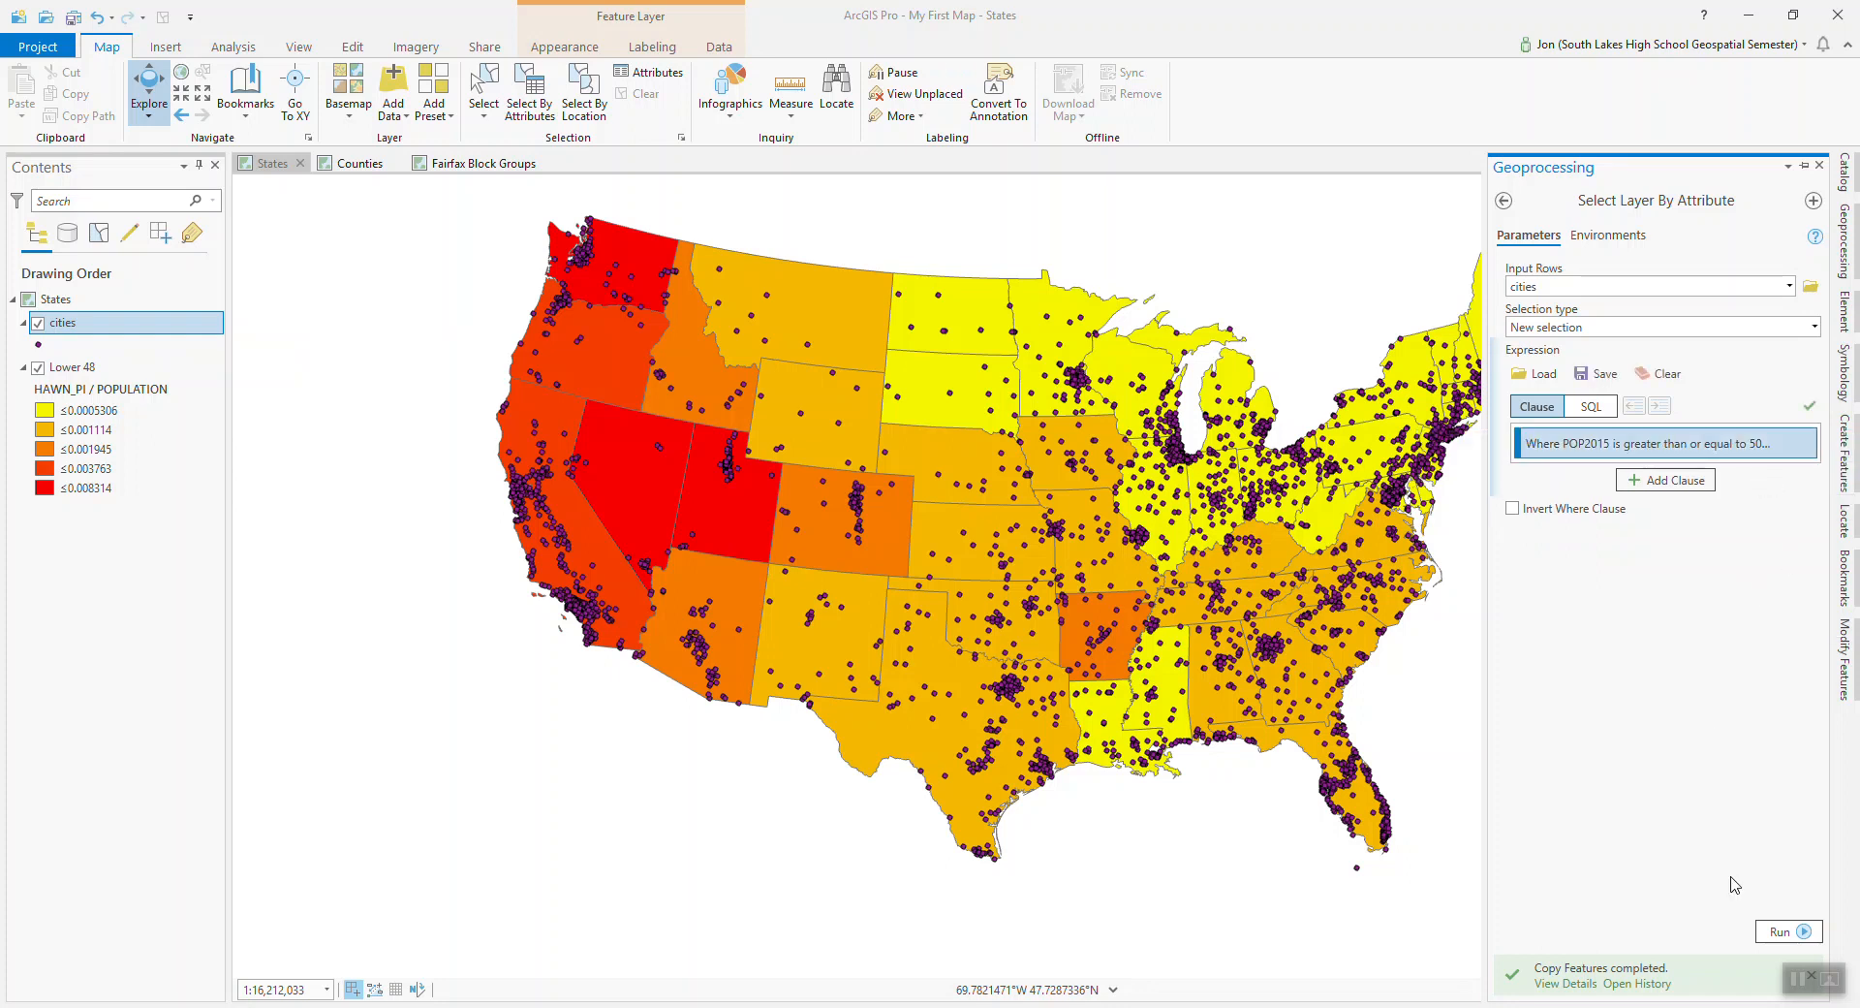
{"action": "left_click", "coordinate": [1774, 934]}
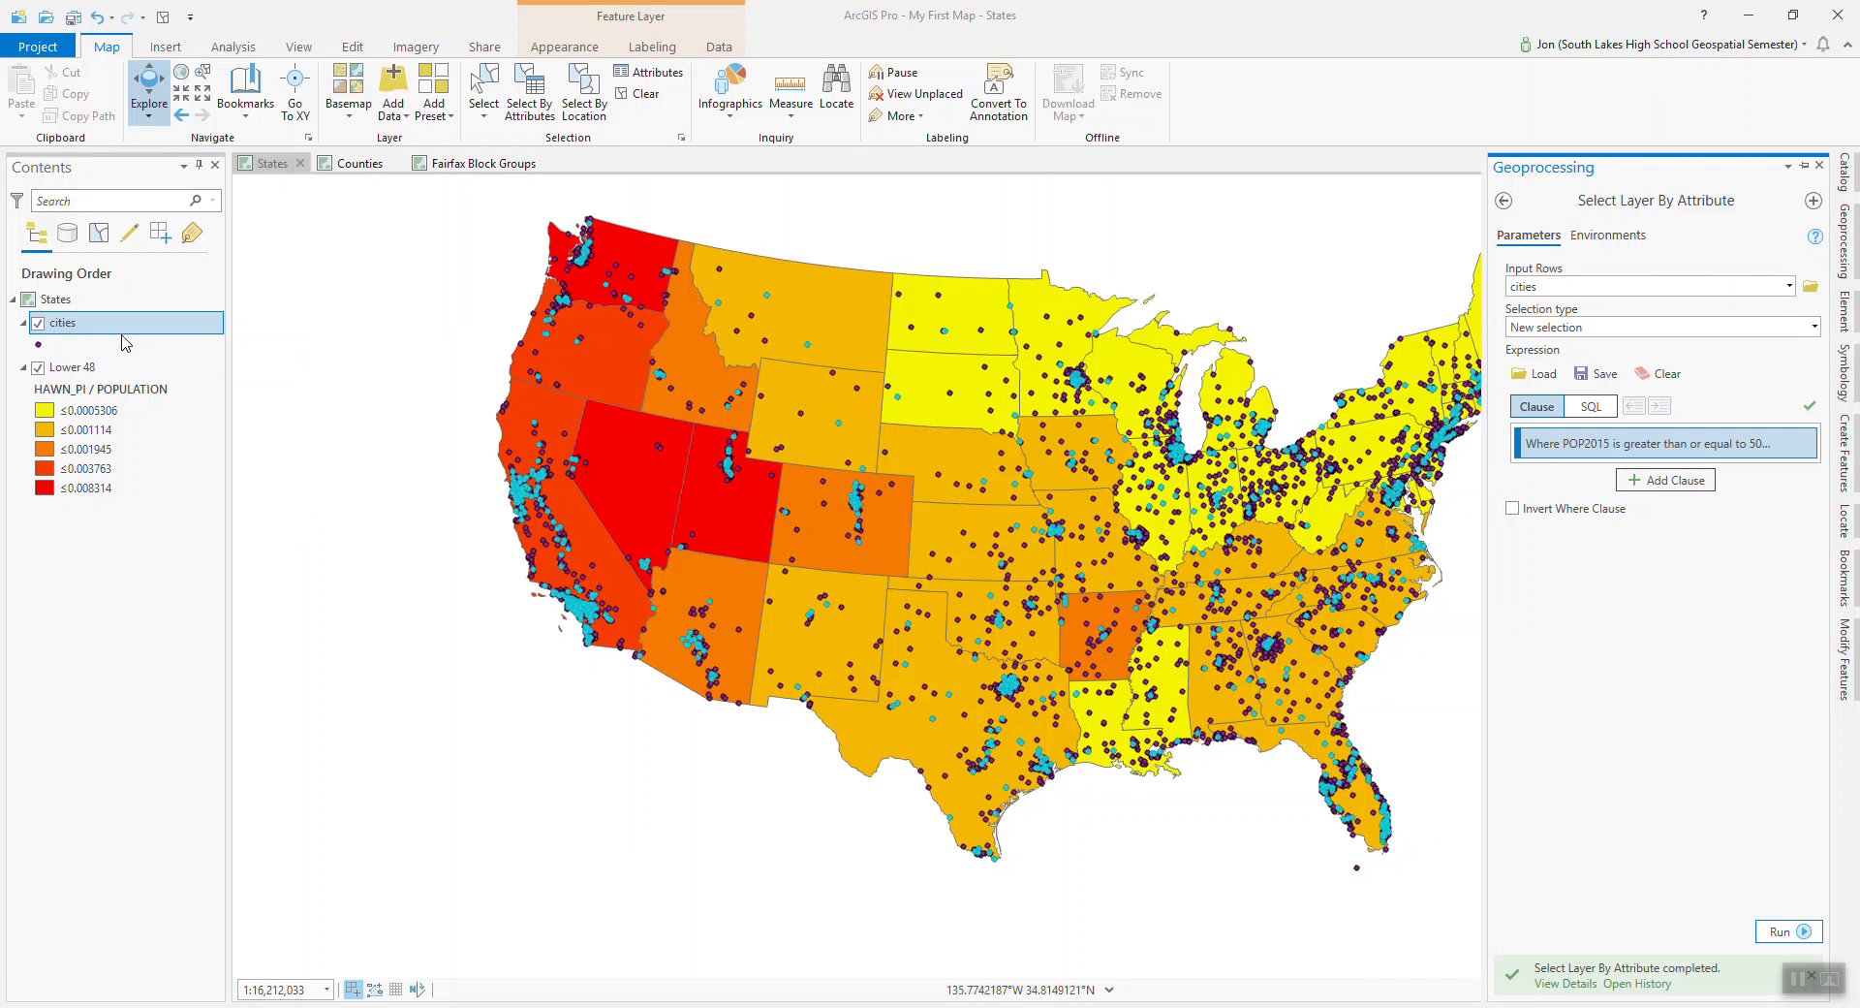
Export the selected cities to the My First Map folder as Cities over 50K, replacing the existing shapefile of that name.
{"action": "right_click", "coordinate": [79, 327]}
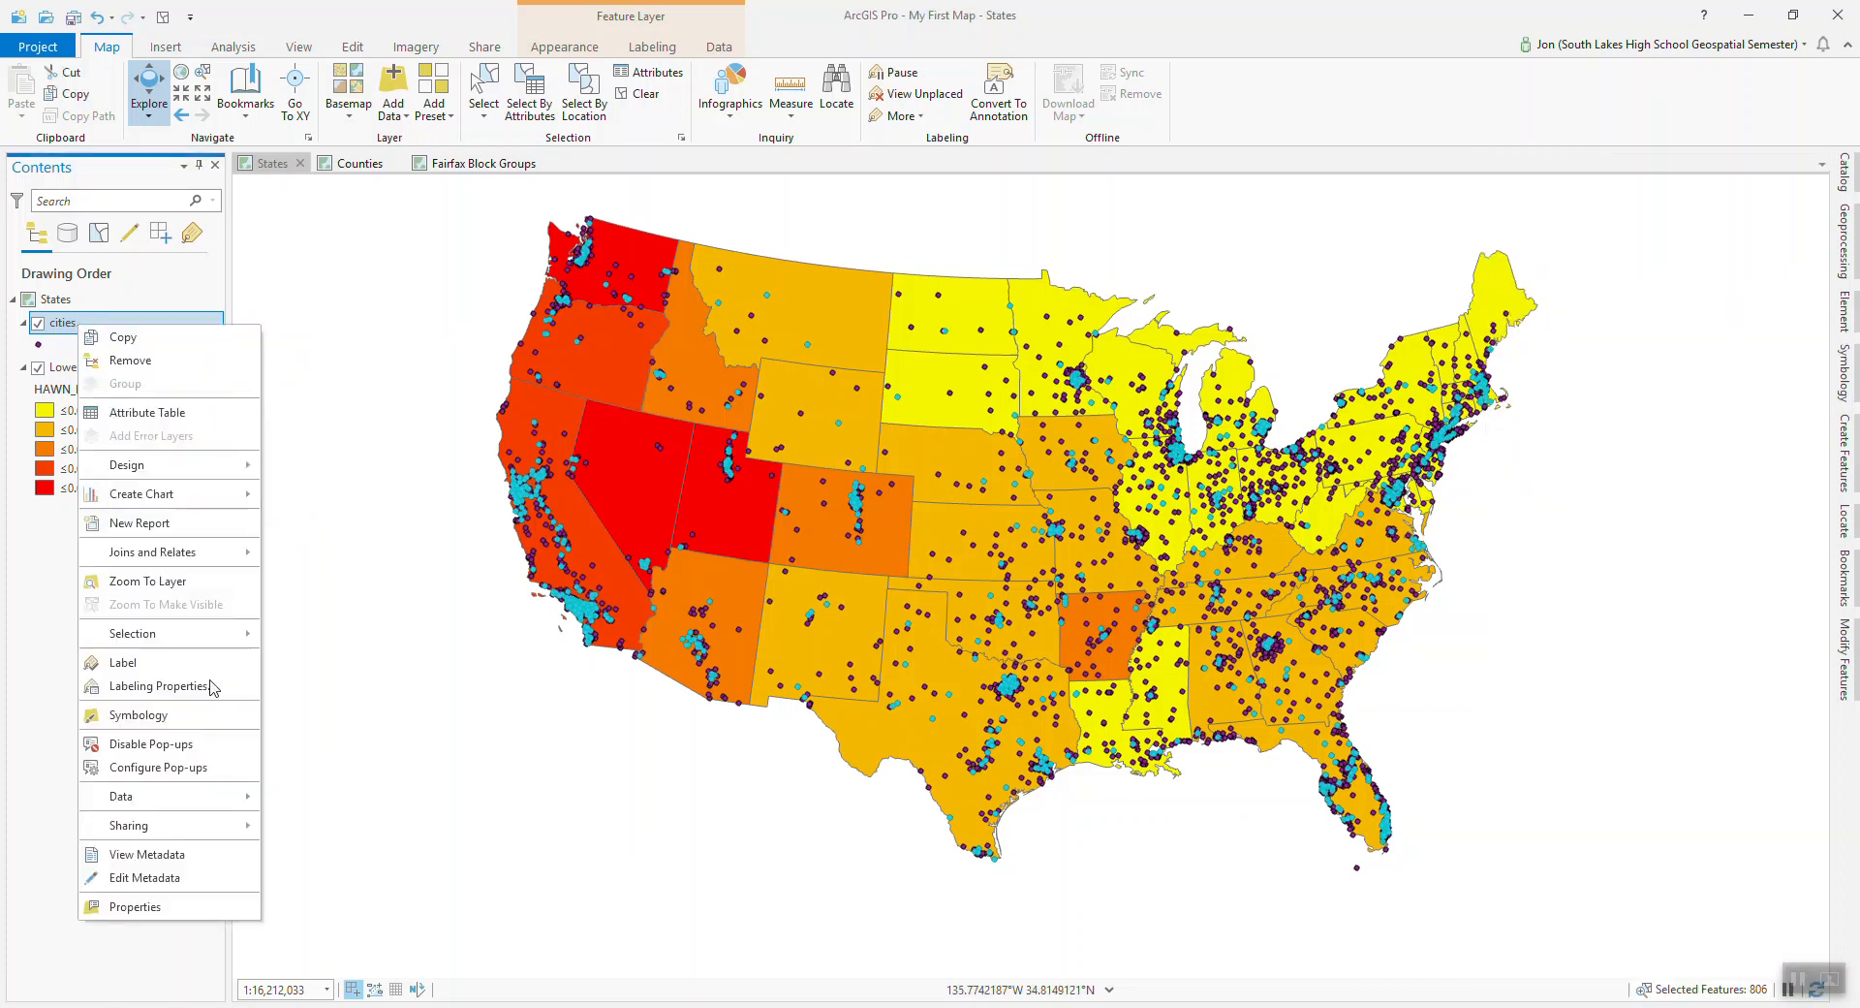
{"action": "mouse_move", "coordinate": [207, 799]}
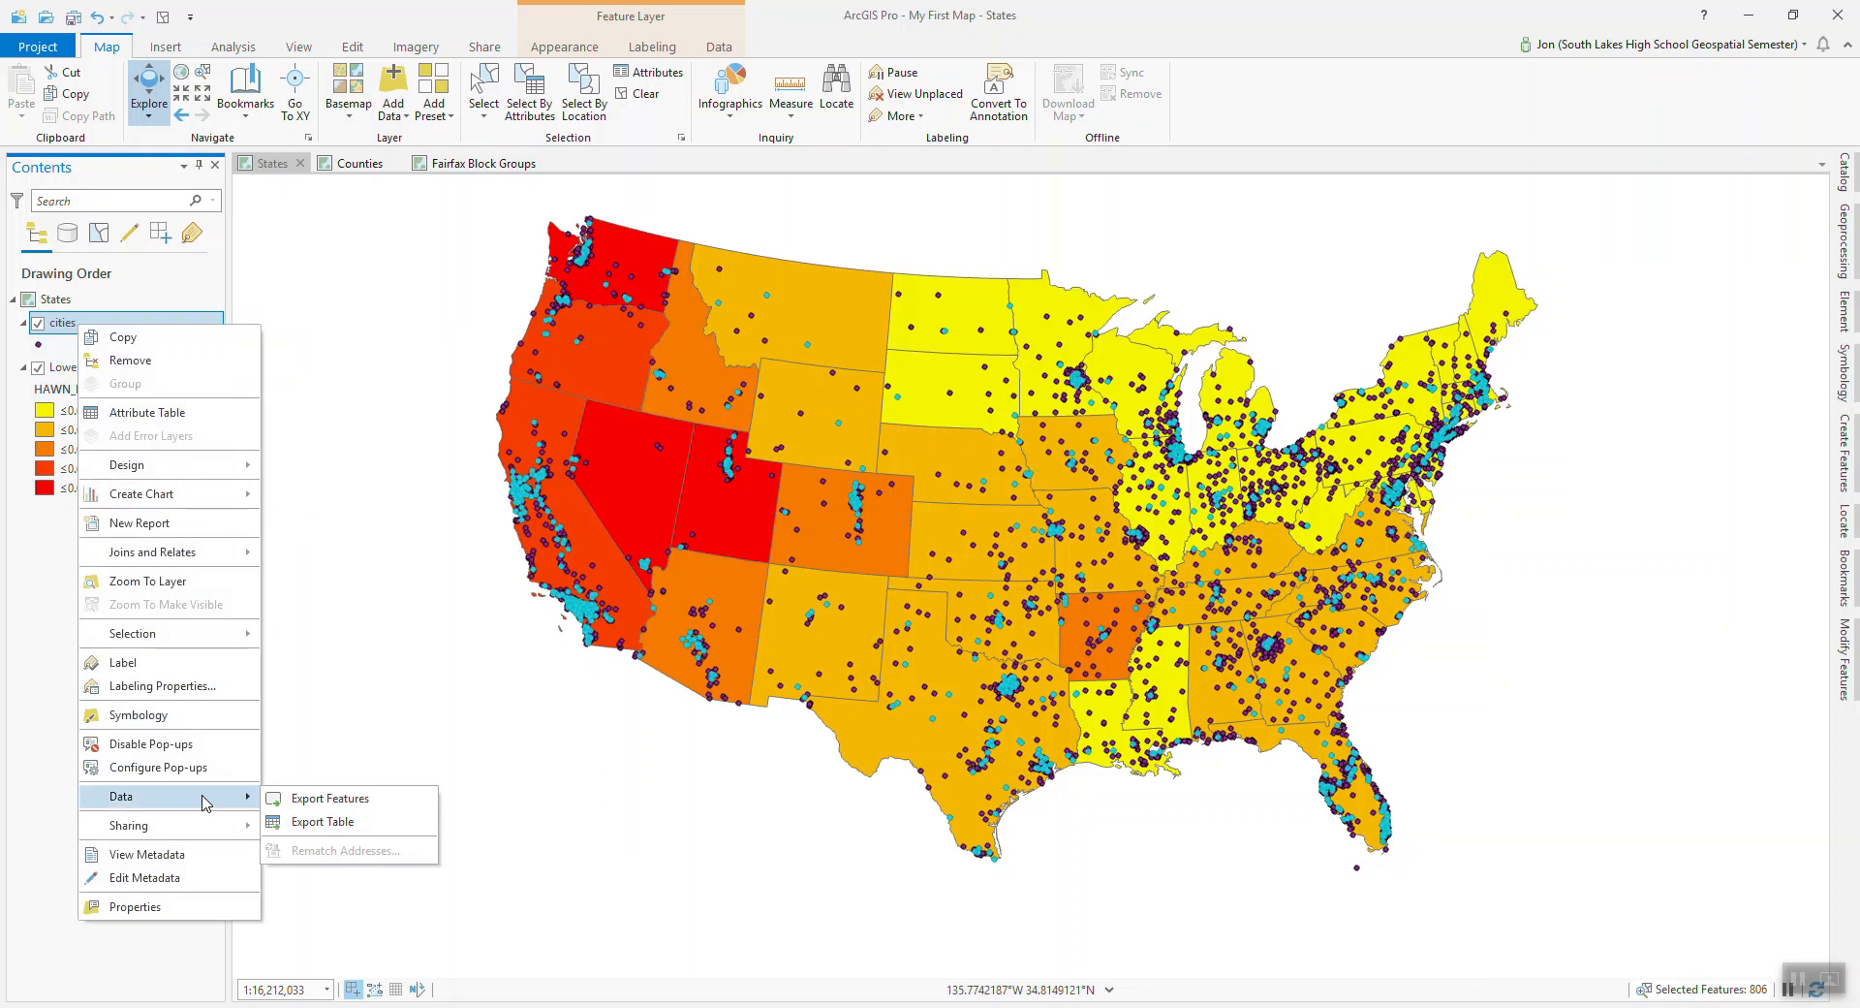
{"action": "left_click", "coordinate": [330, 797]}
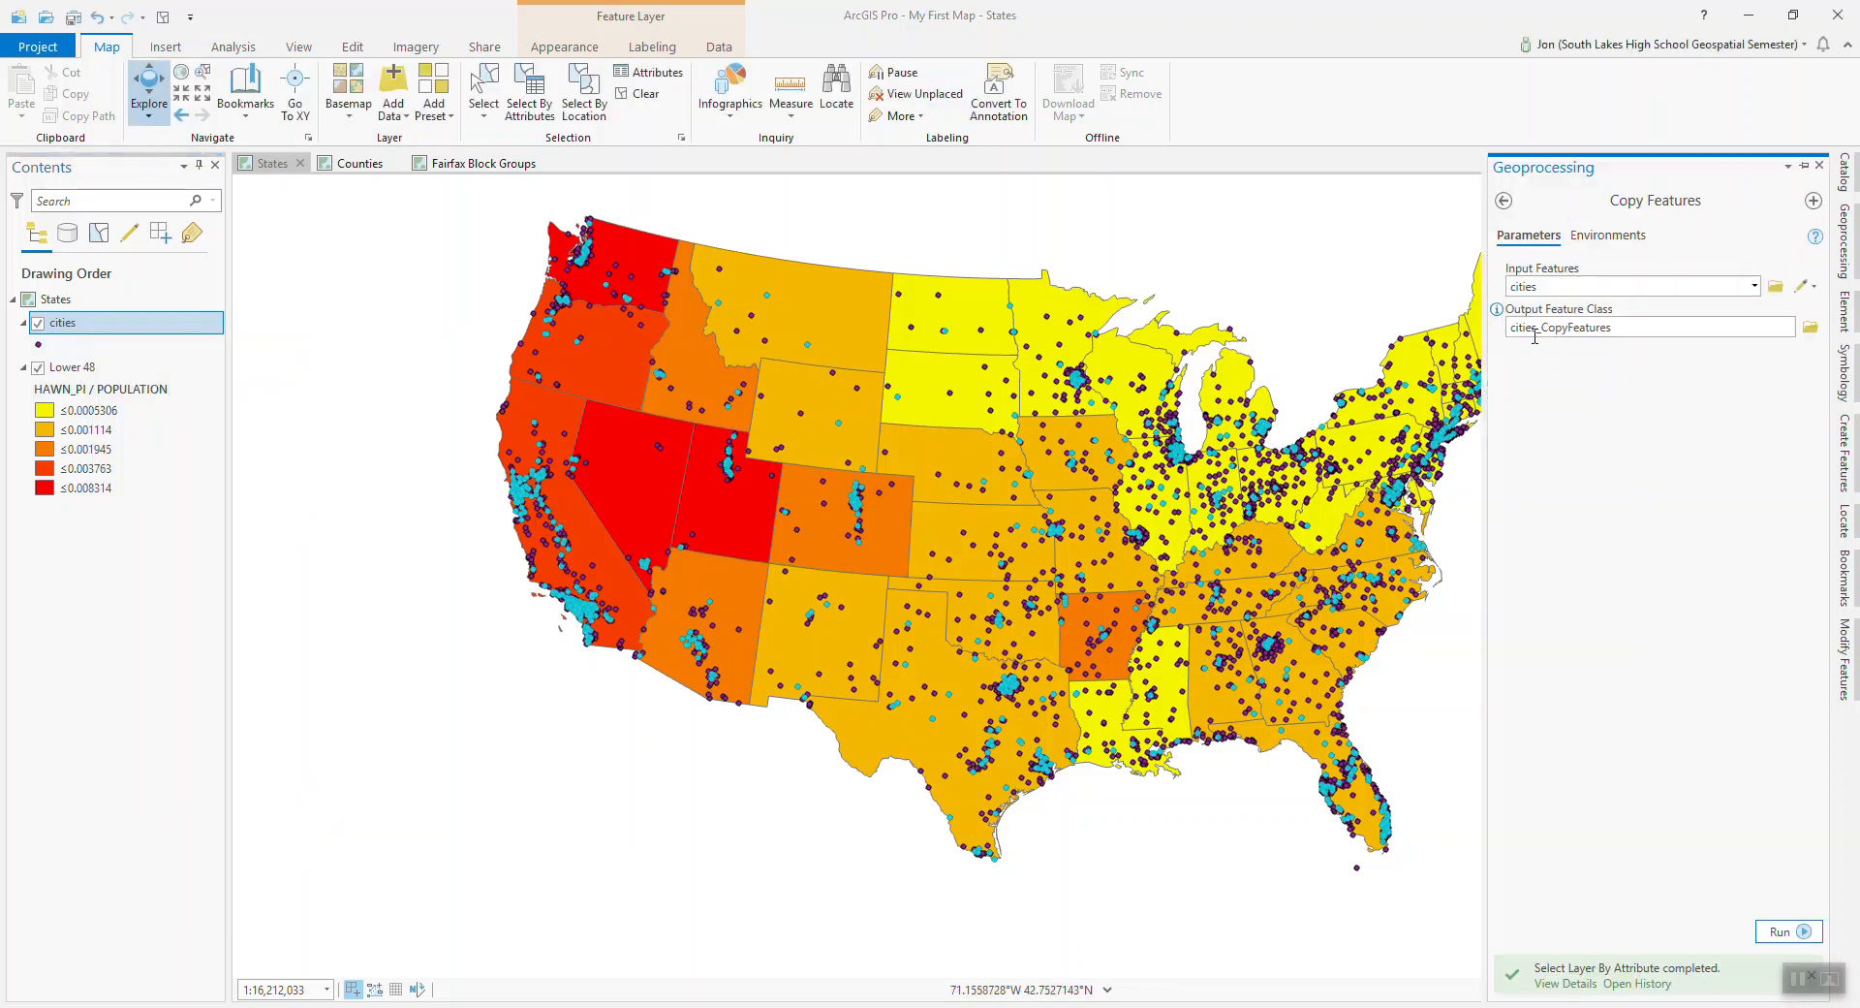
{"action": "left_click", "coordinate": [1810, 328]}
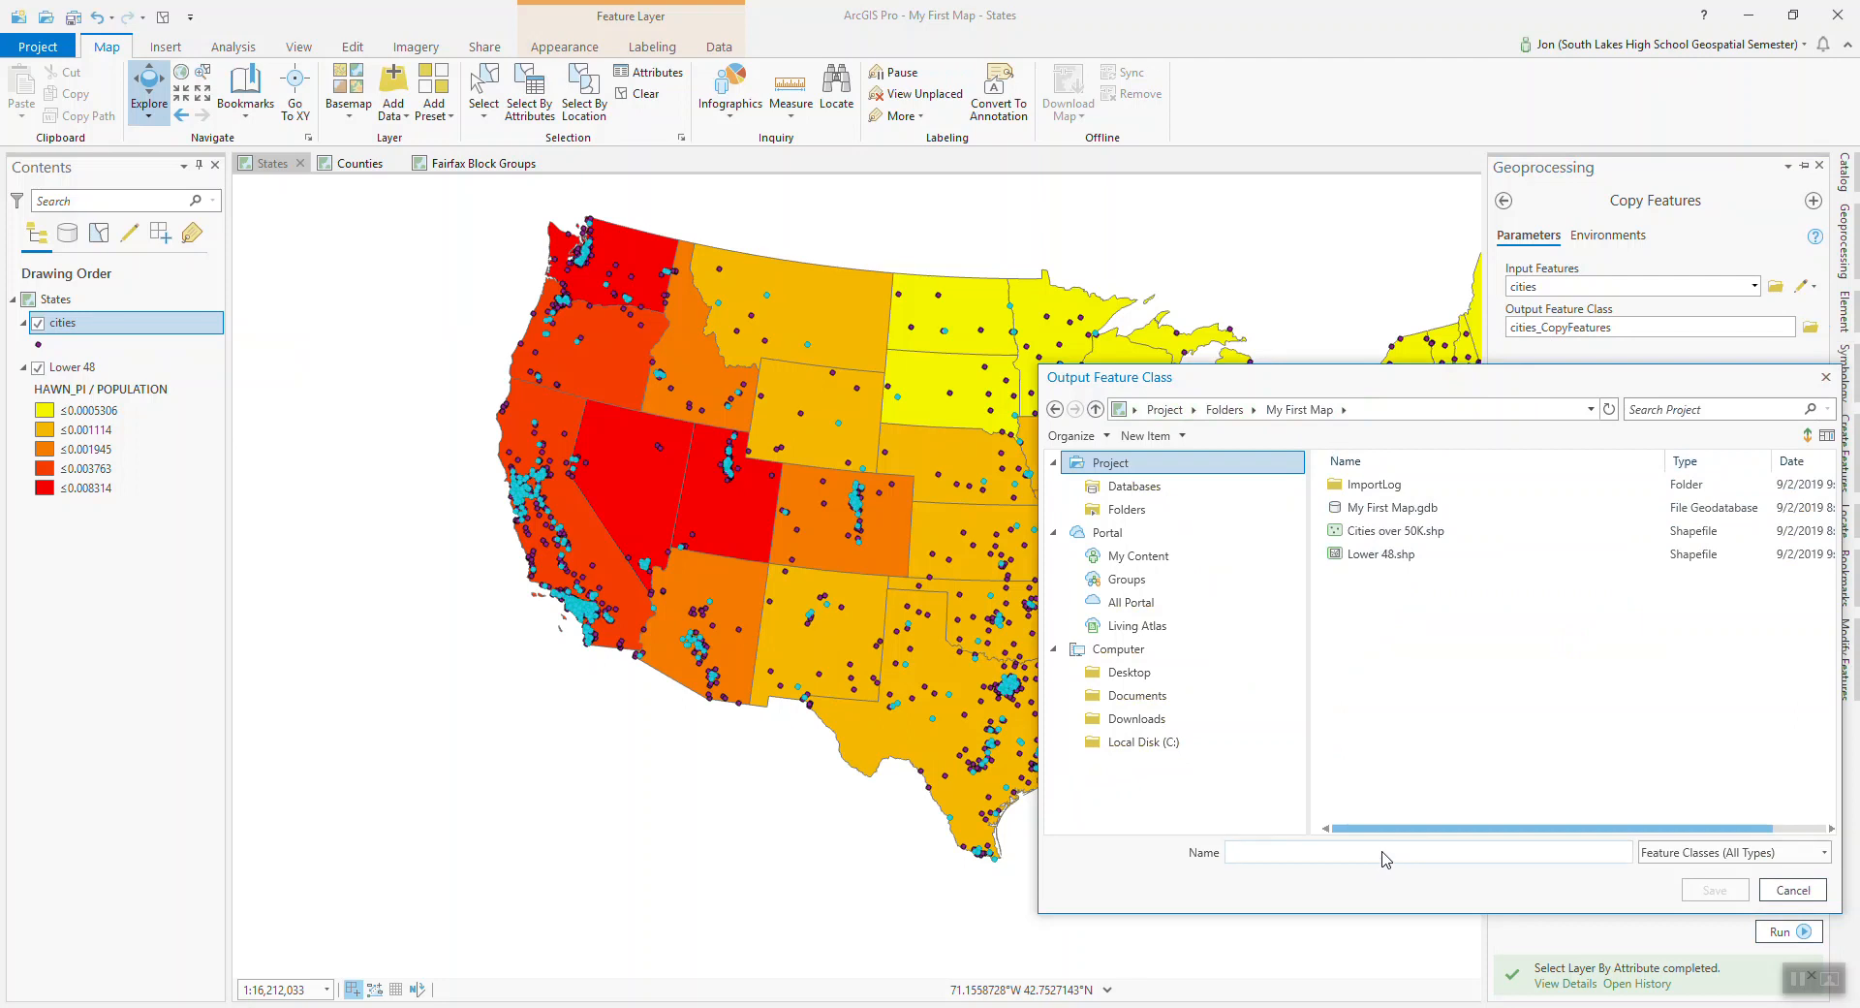
{"action": "type", "text": "Cities over 50K"}
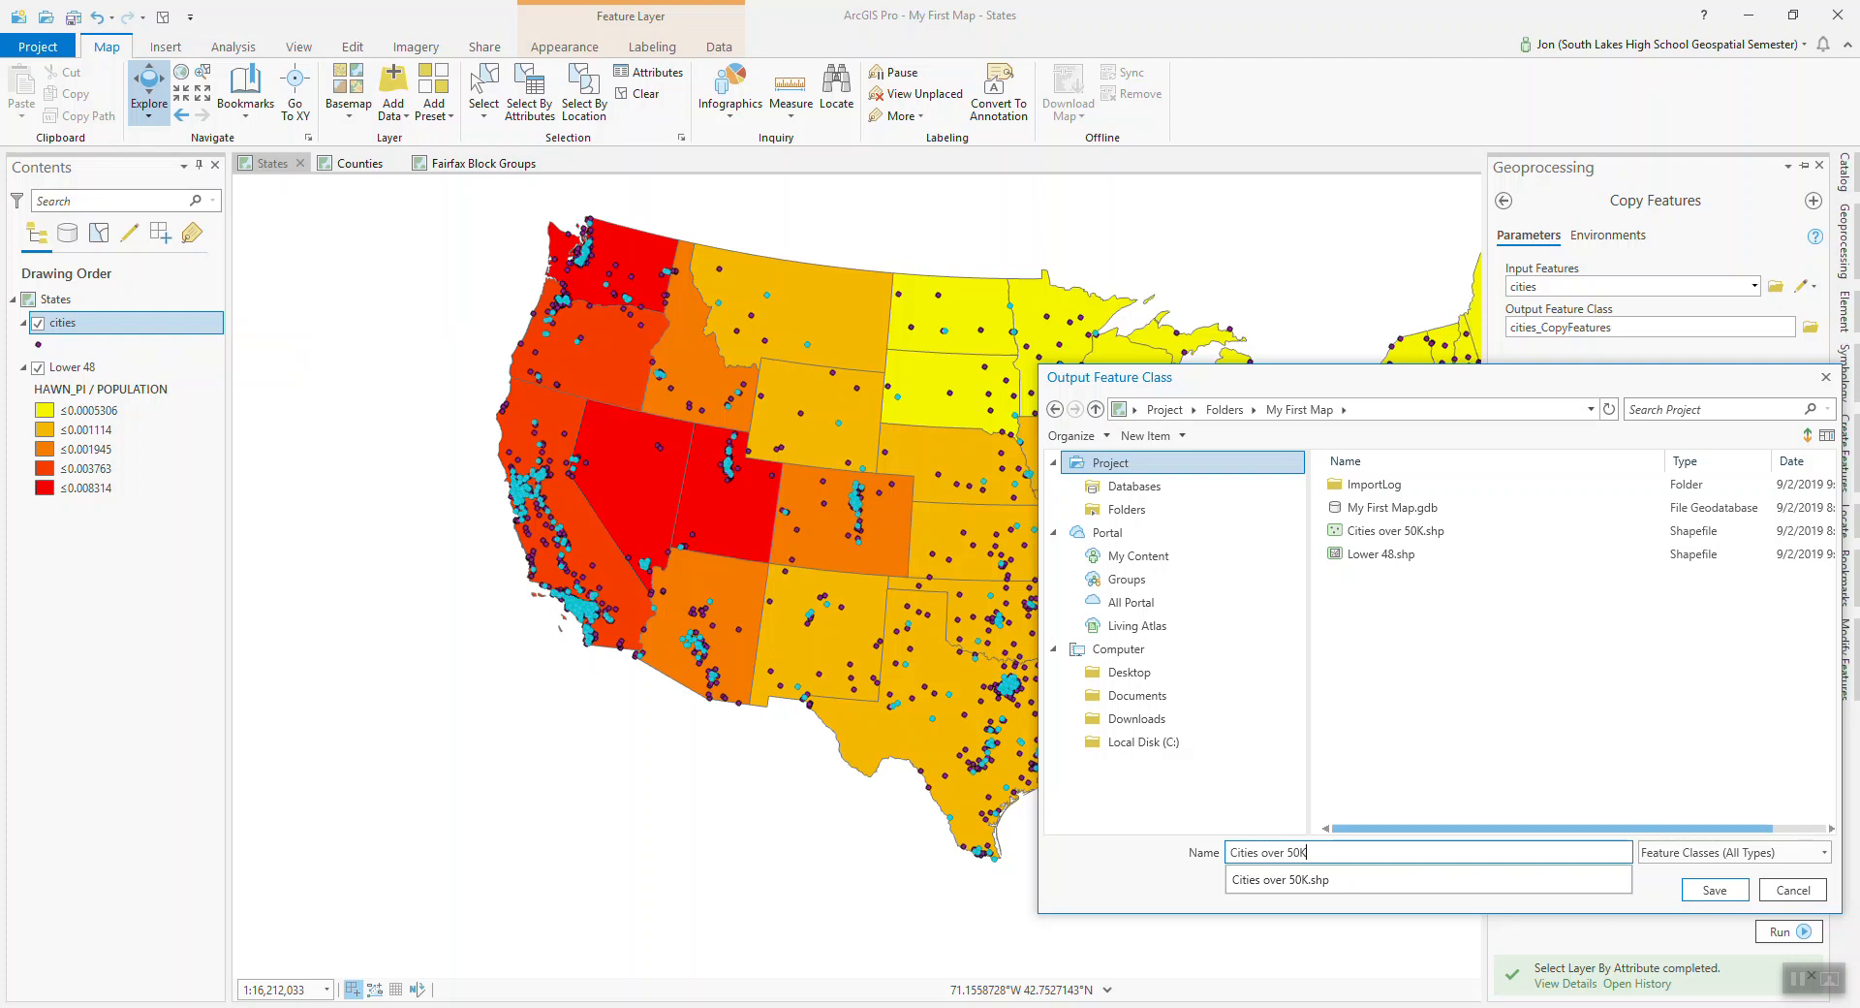
{"action": "left_click", "coordinate": [1708, 891]}
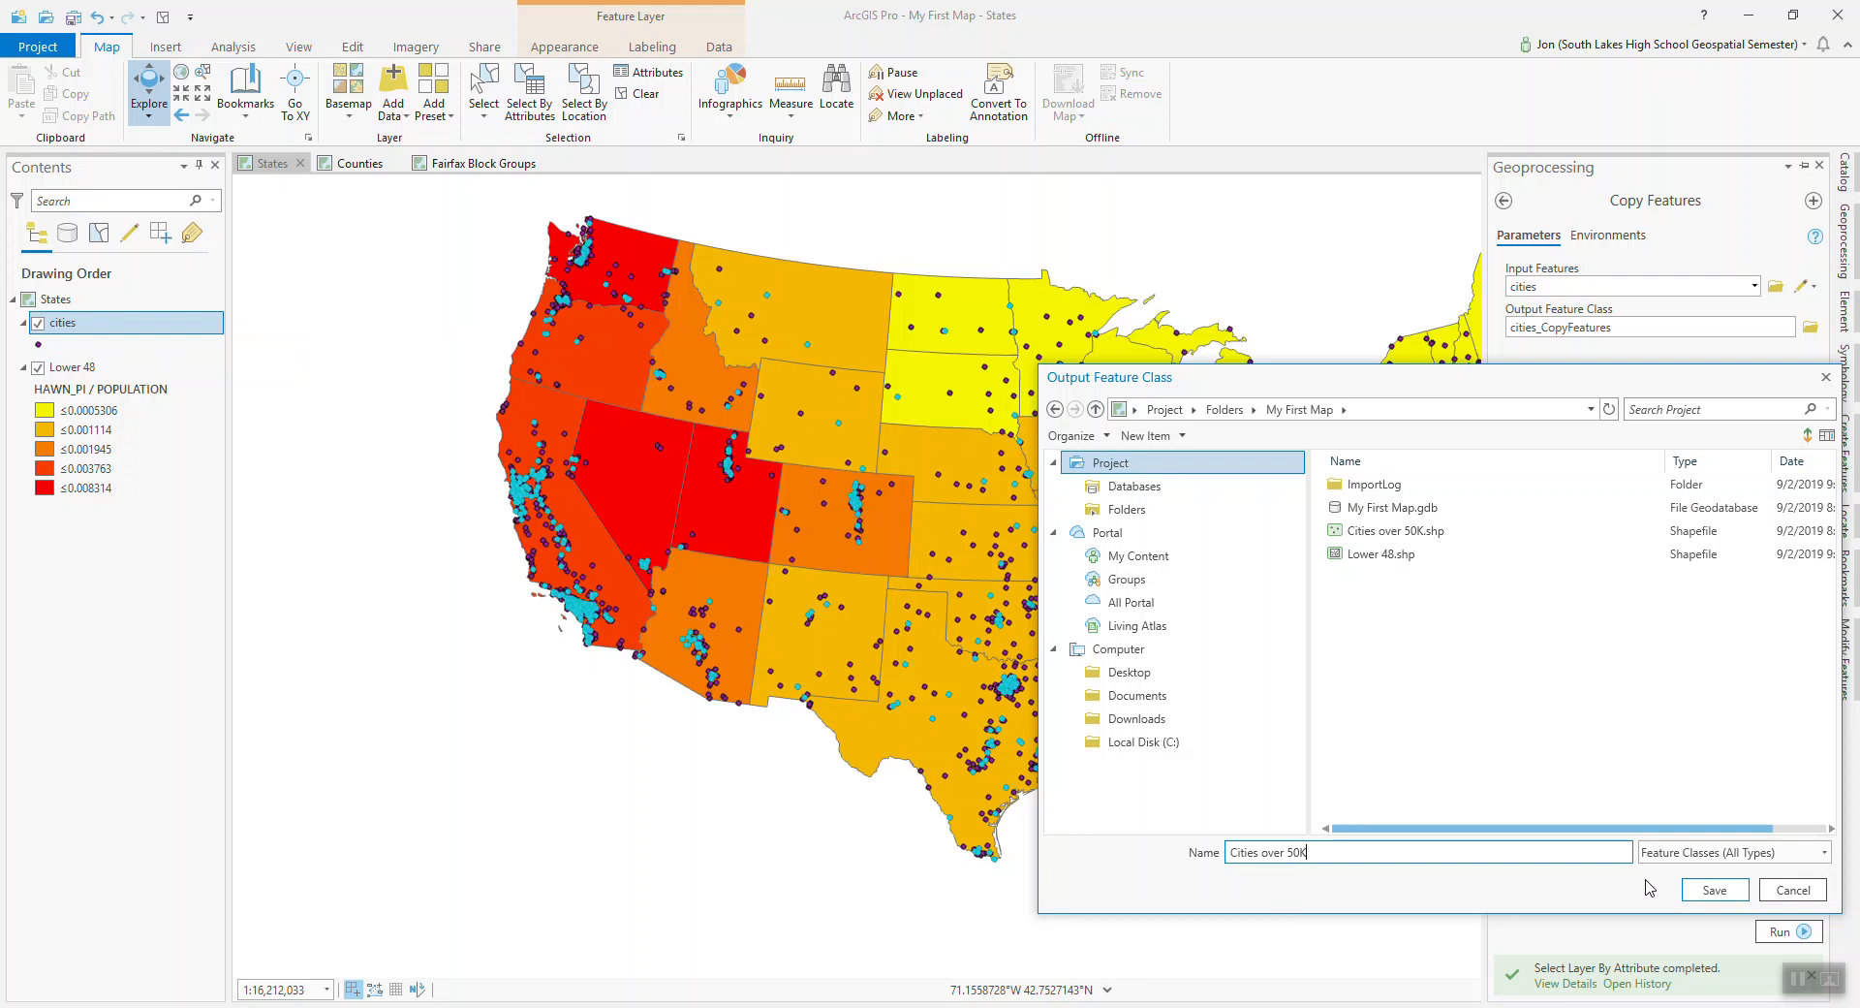
{"action": "left_click", "coordinate": [1717, 892]}
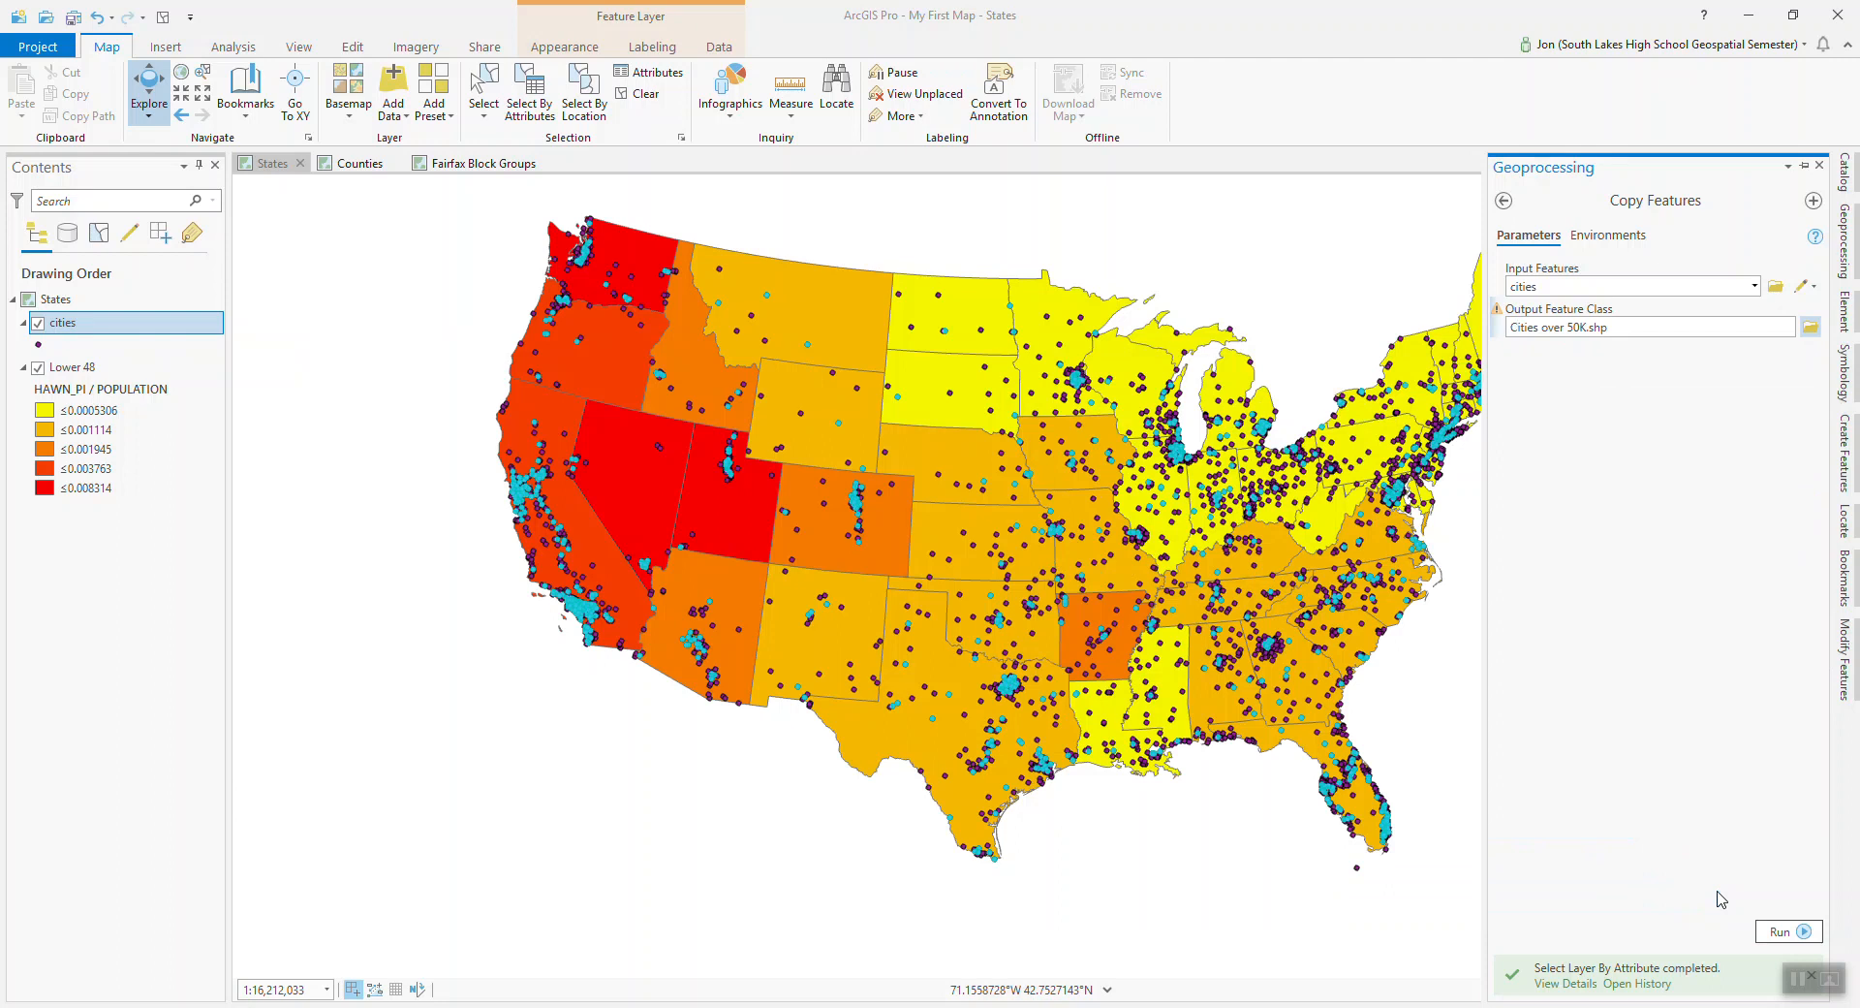
{"action": "left_click", "coordinate": [1766, 936]}
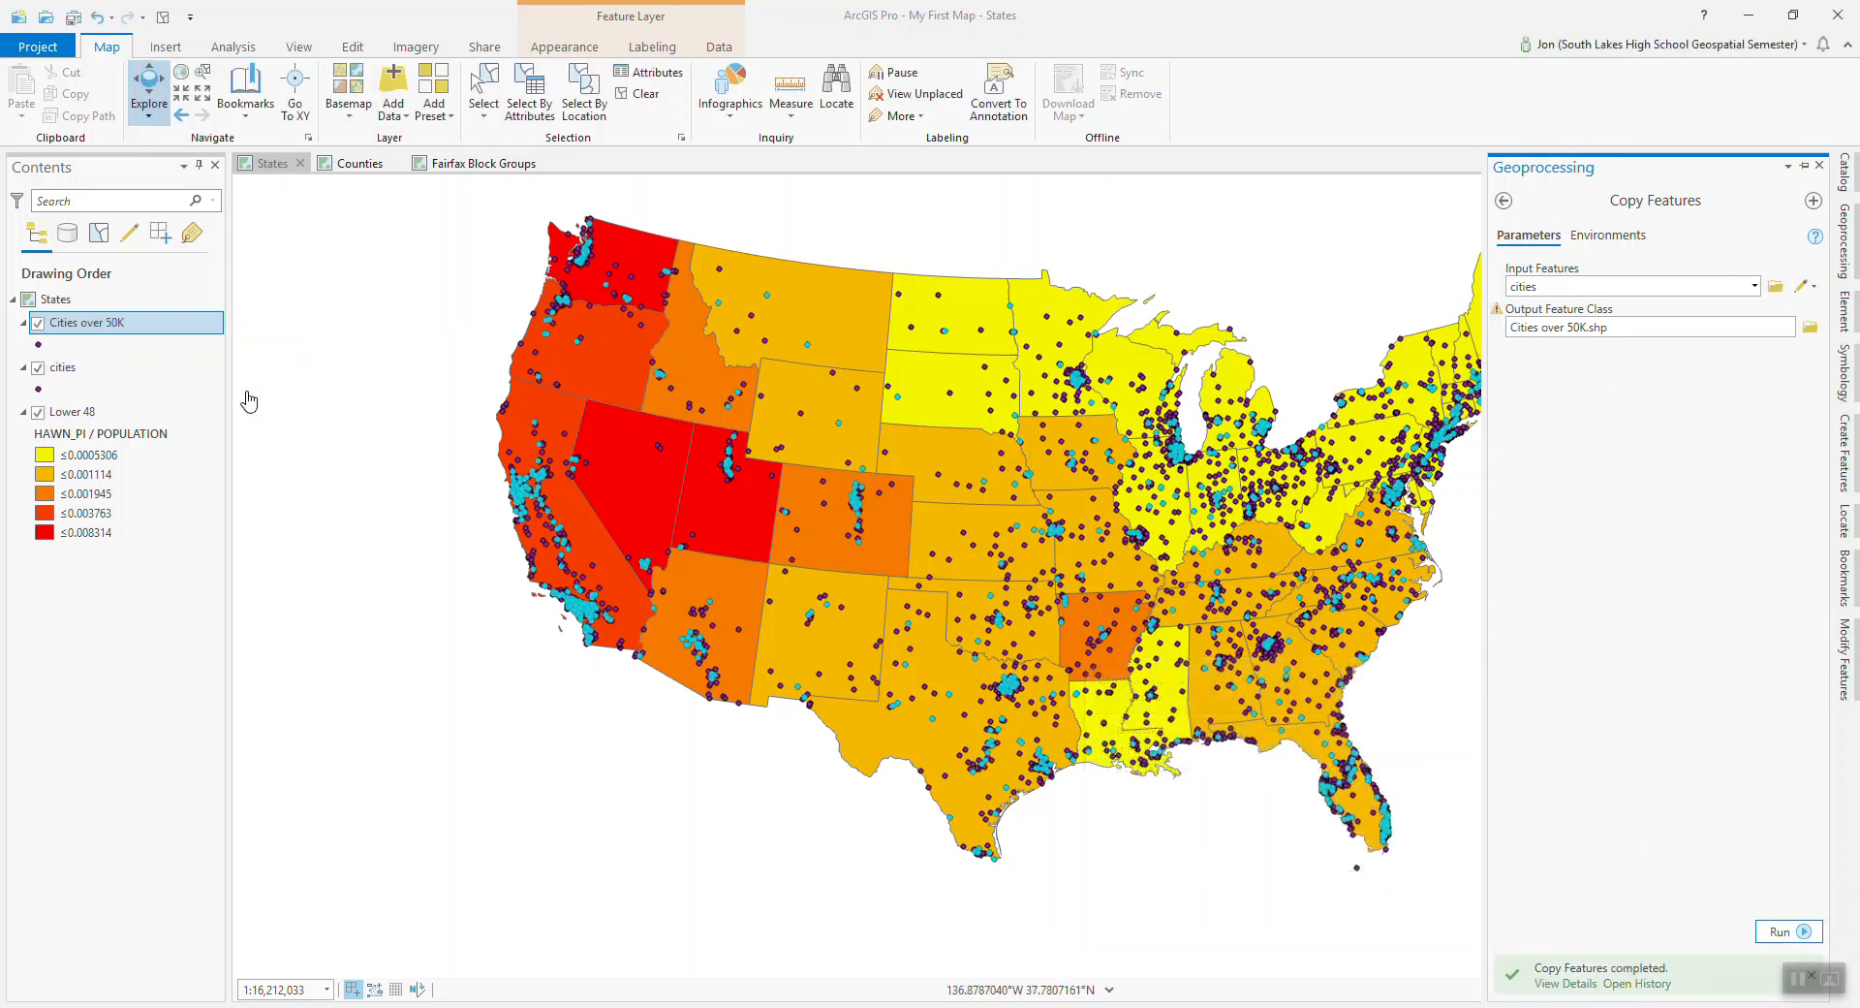
Remove the original cities layer from the States map.
{"action": "left_click", "coordinate": [68, 372]}
{"action": "right_click", "coordinate": [70, 376]}
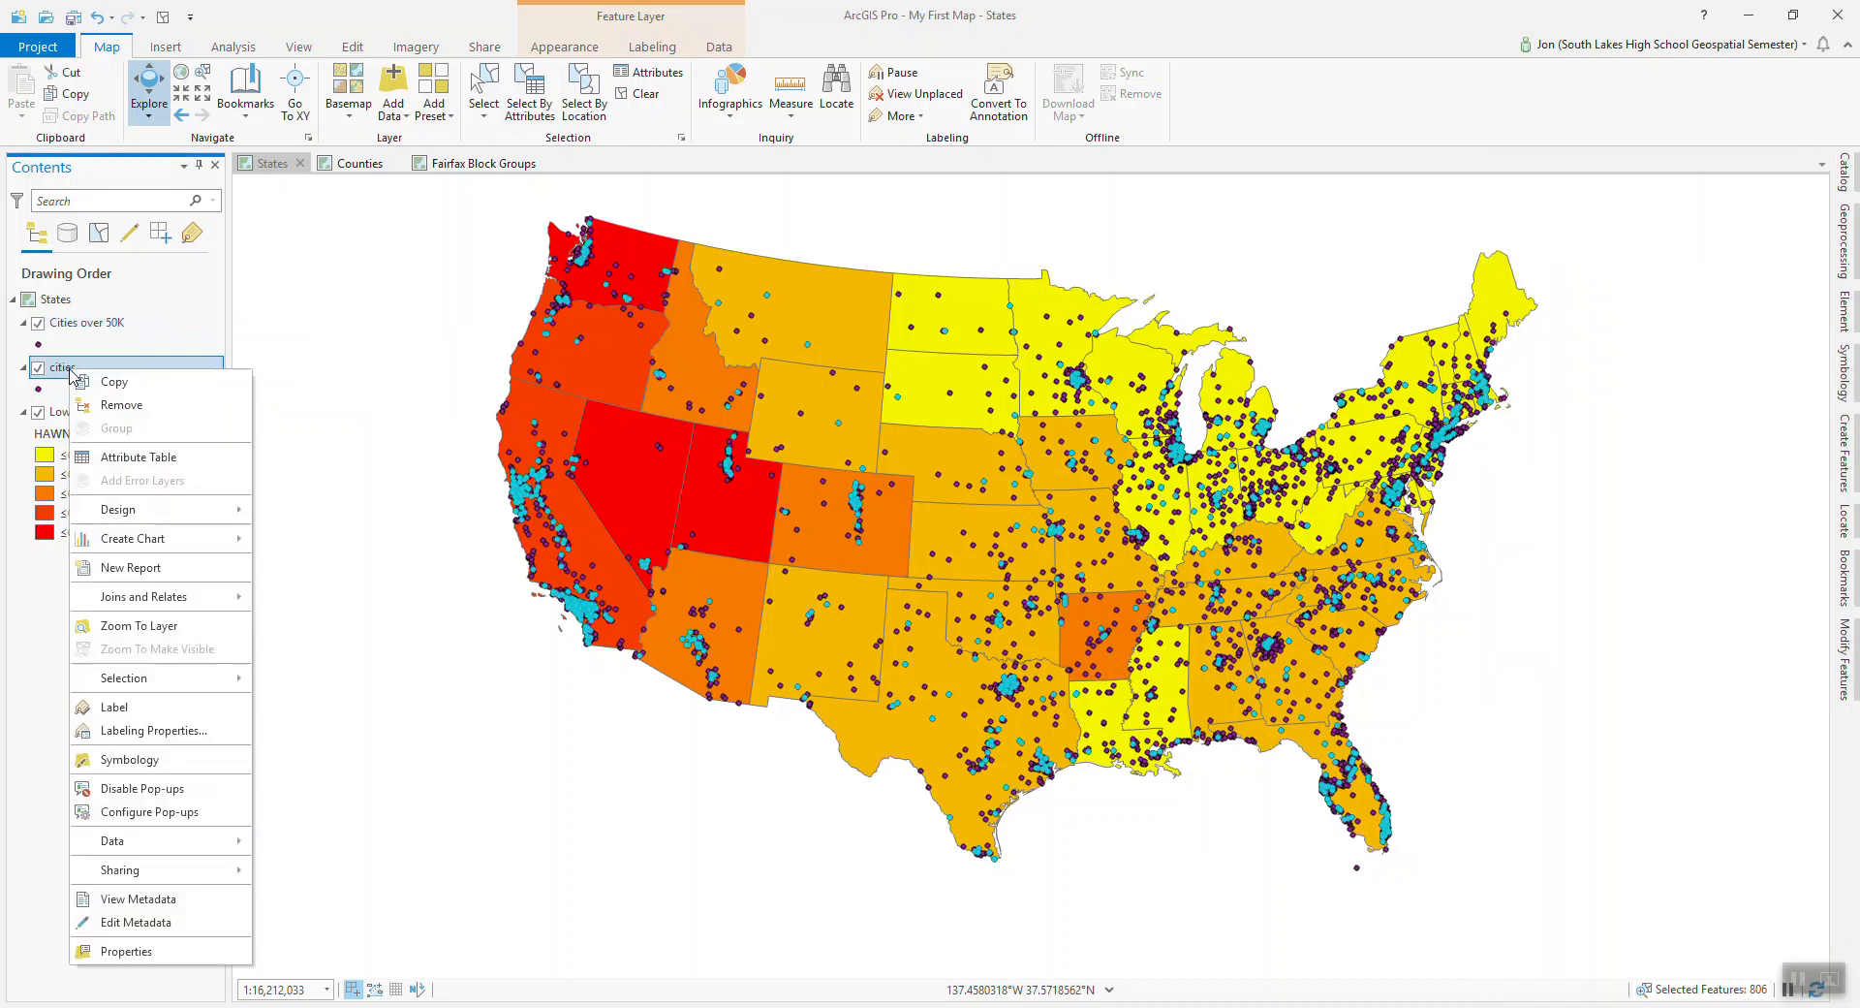
{"action": "left_click", "coordinate": [122, 405]}
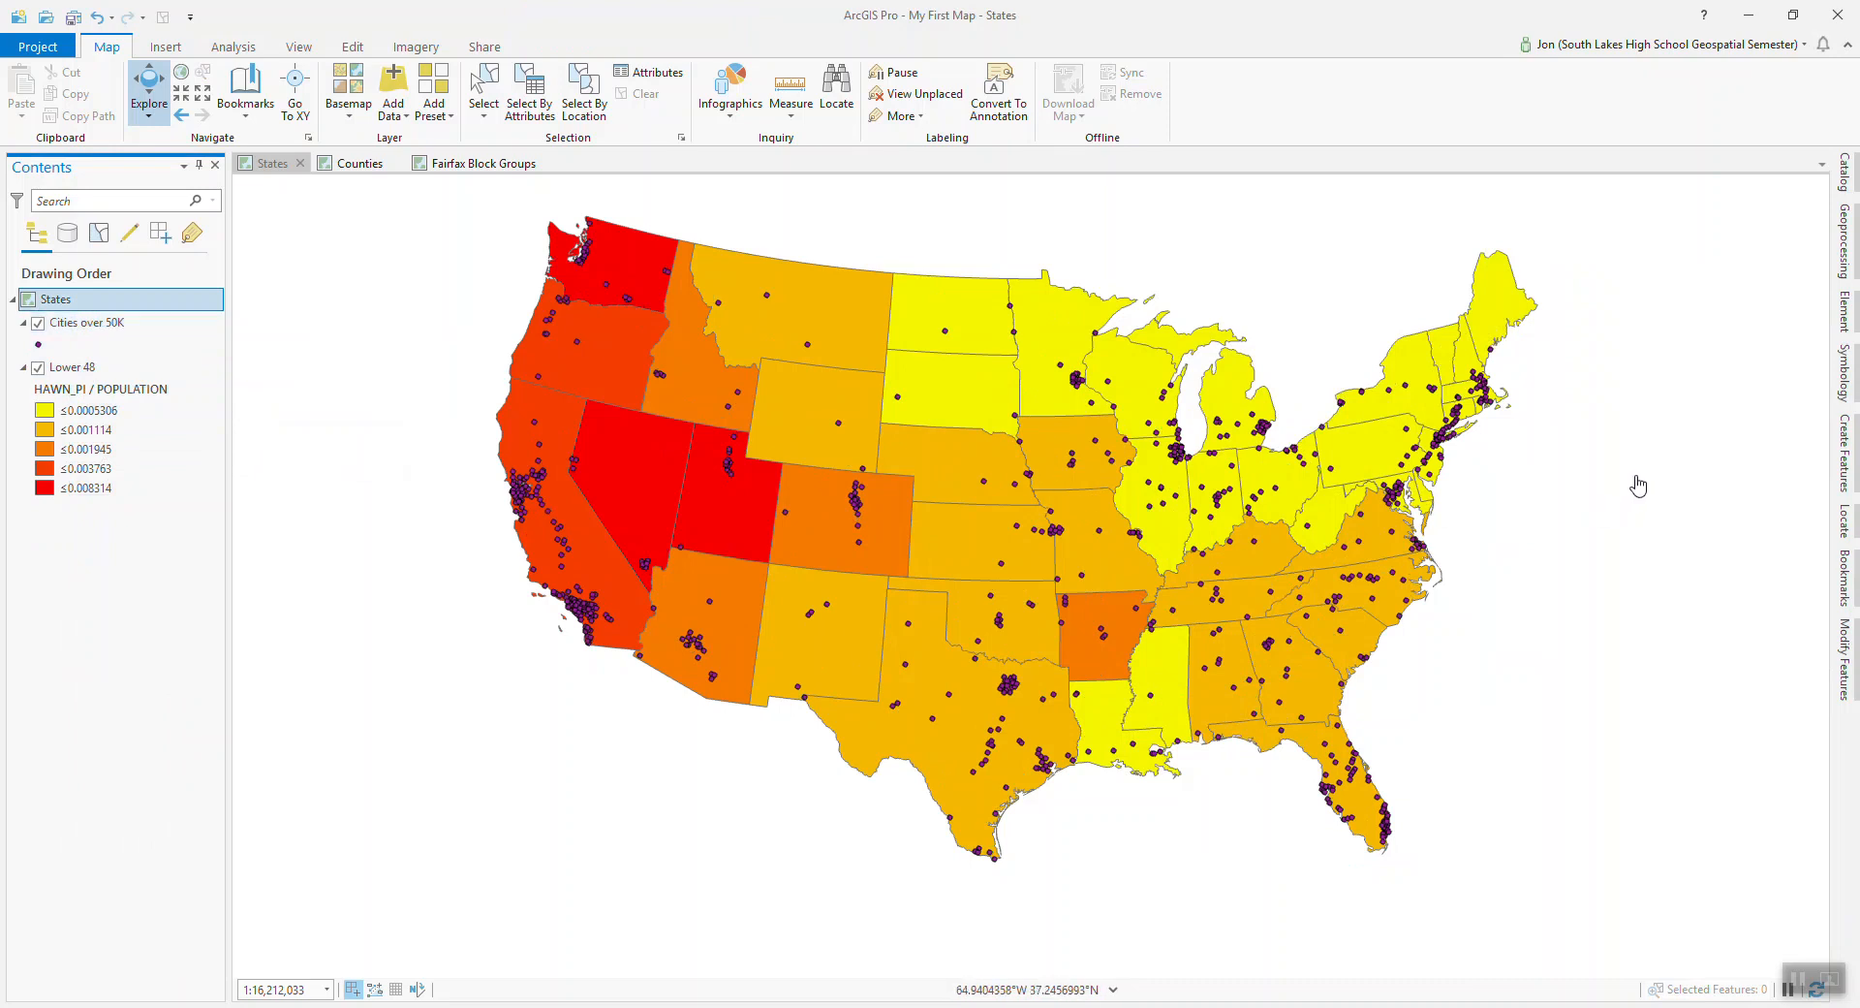
Open the symbology settings for the Cities over 50K layer.
{"action": "left_click", "coordinate": [1850, 180]}
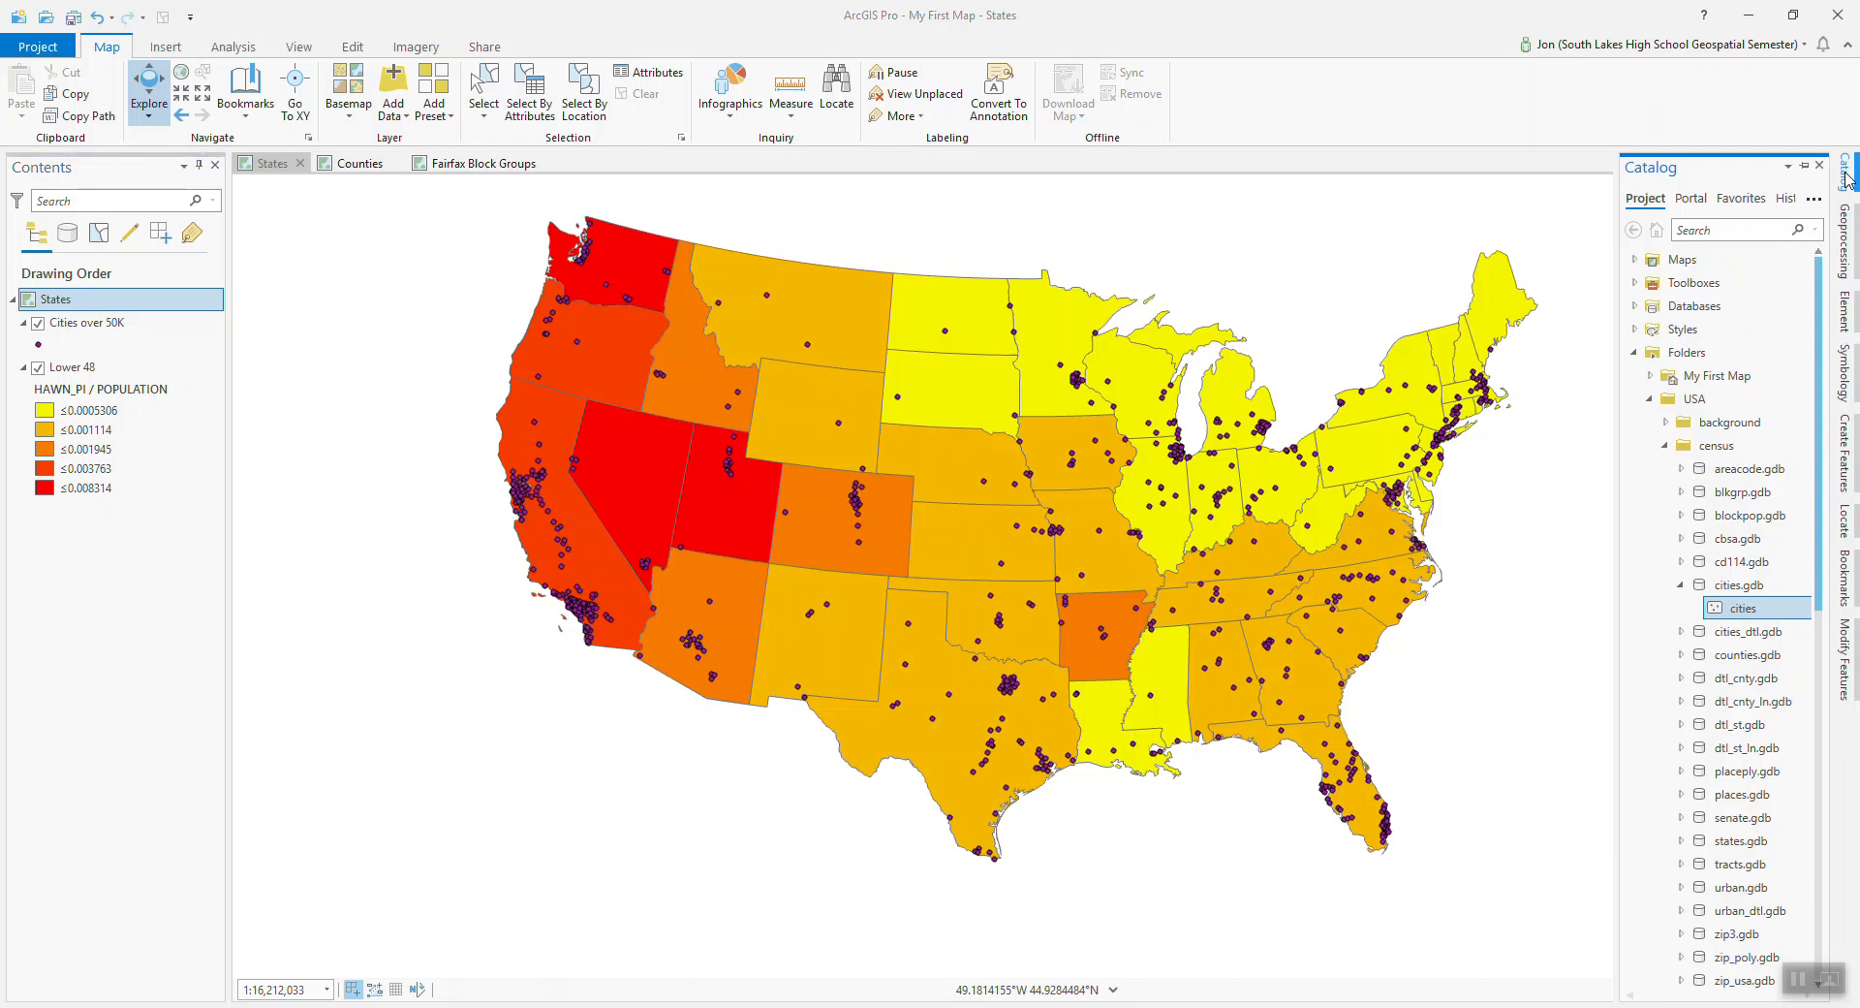
{"action": "left_click", "coordinate": [1849, 181]}
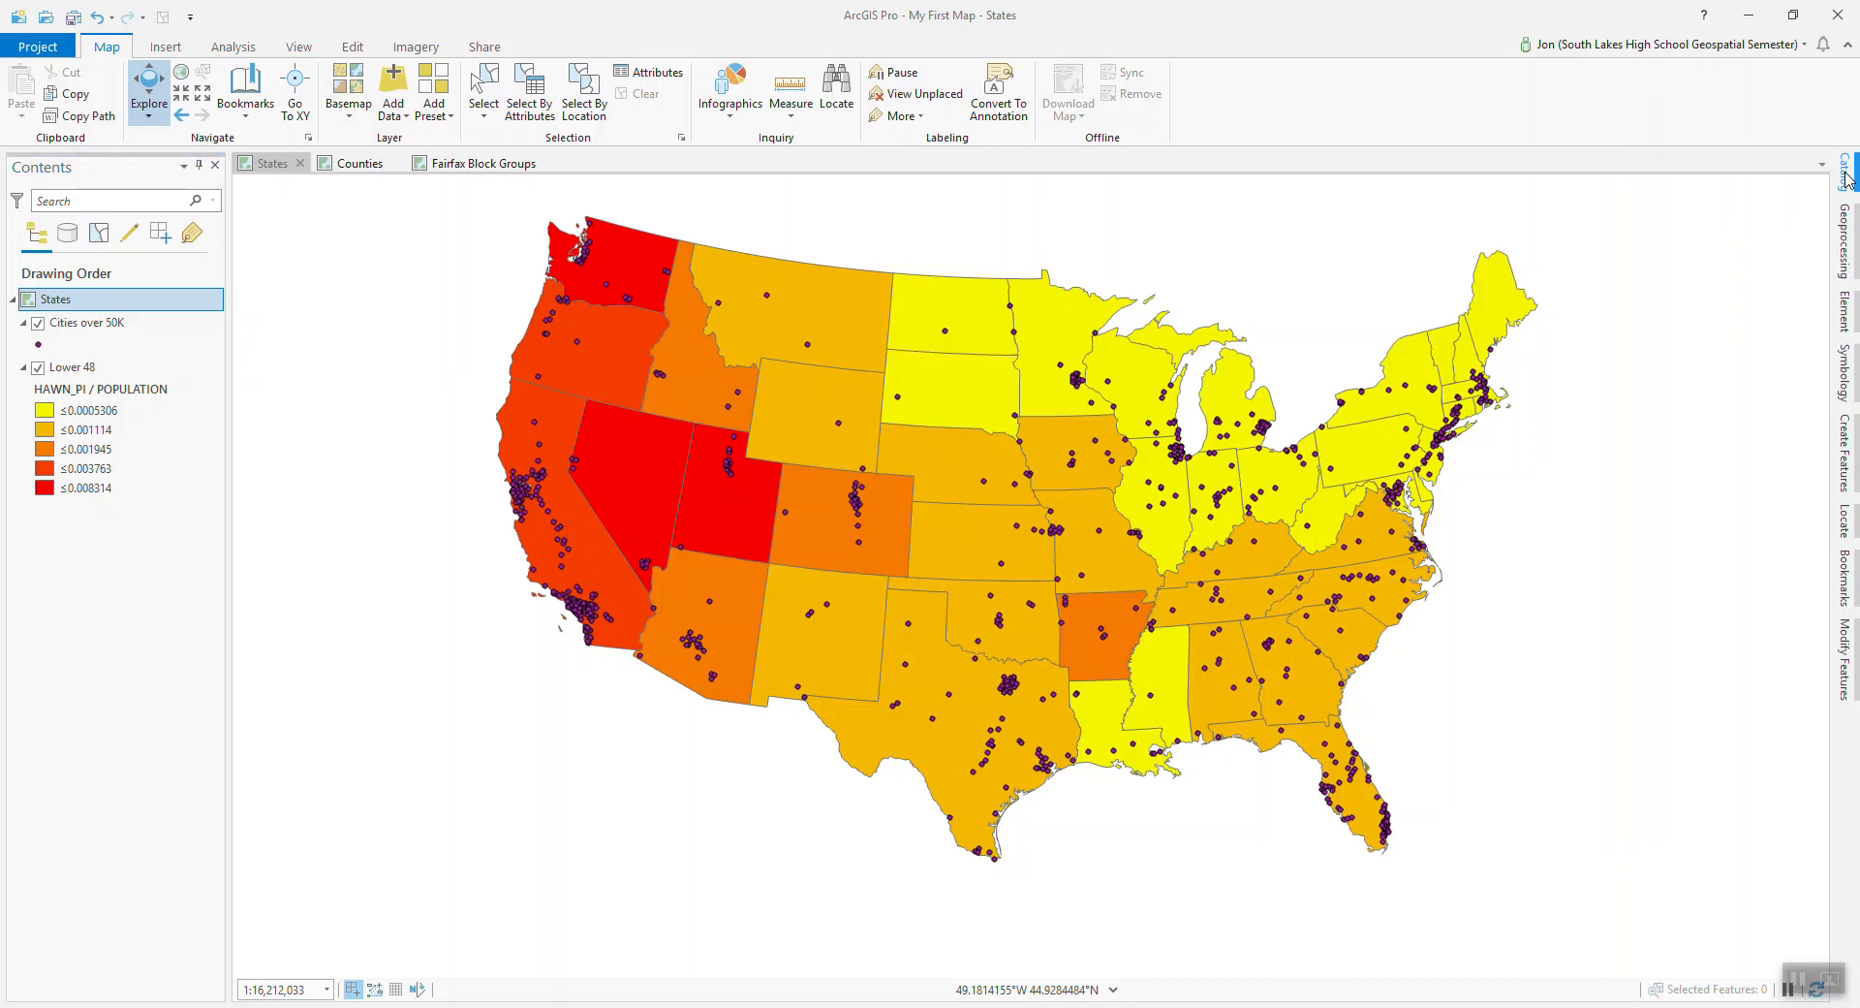
{"action": "left_click", "coordinate": [1847, 370]}
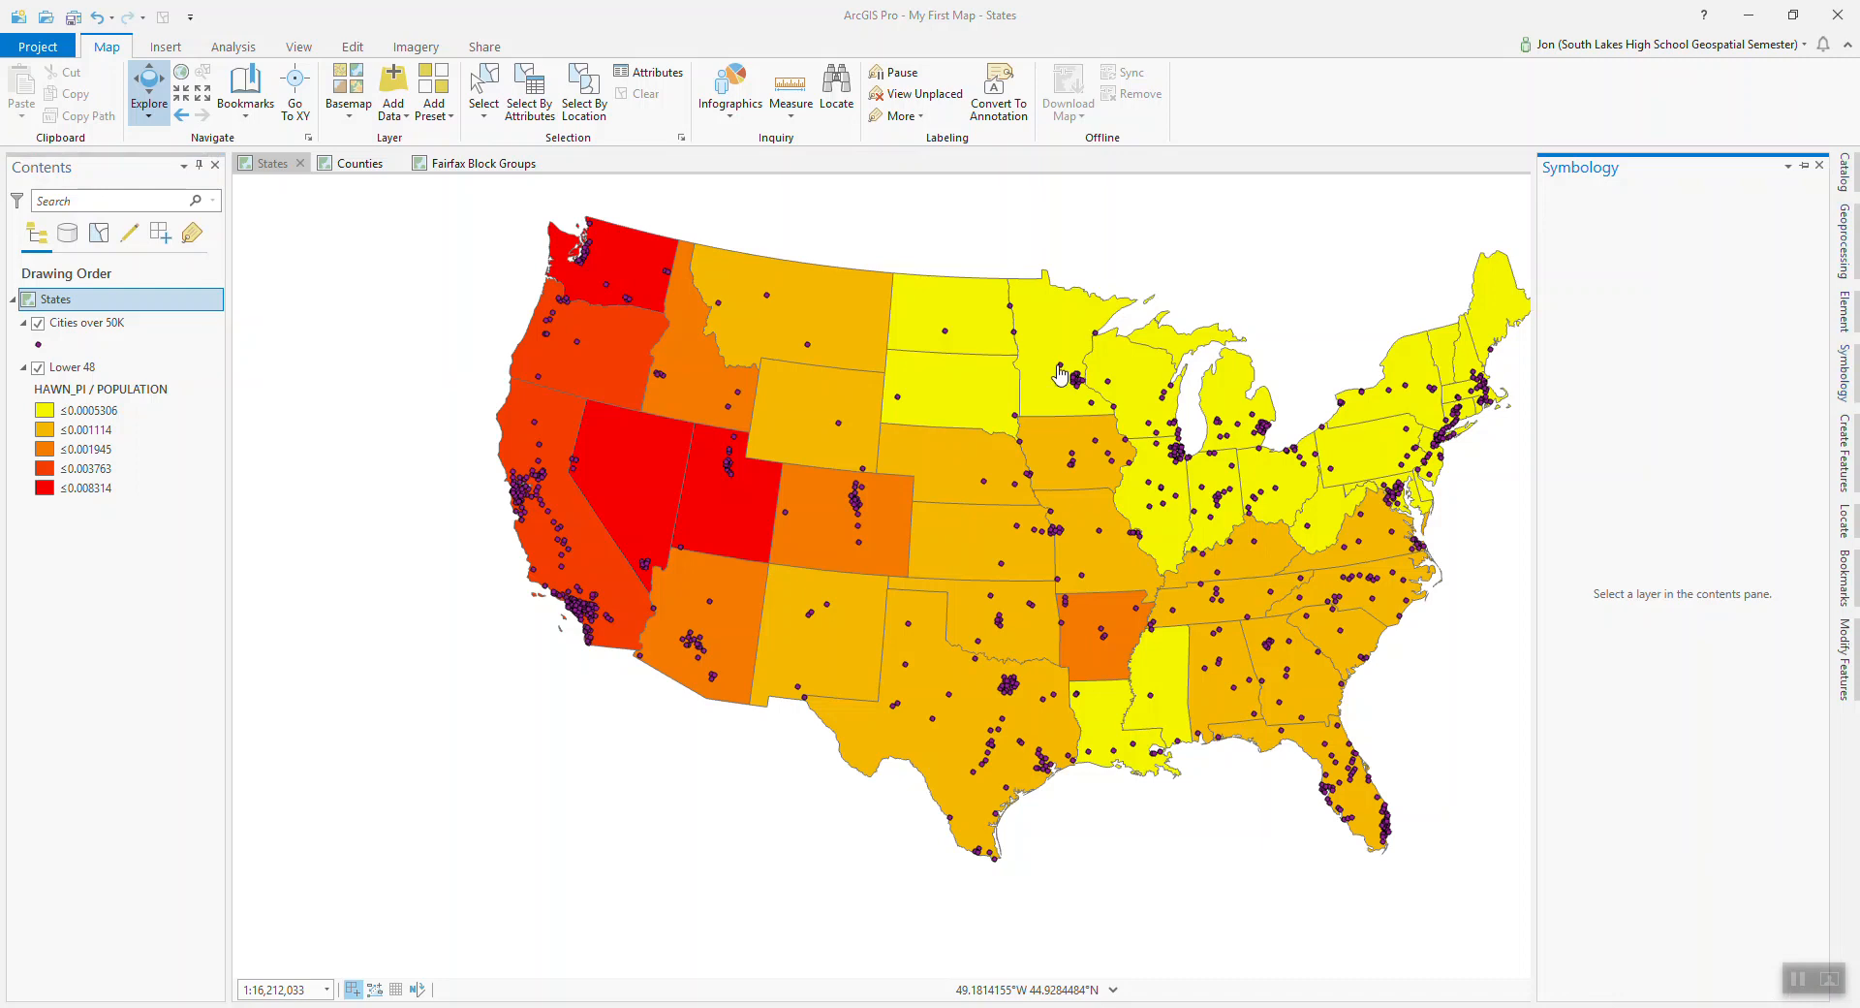
{"action": "left_click", "coordinate": [97, 326]}
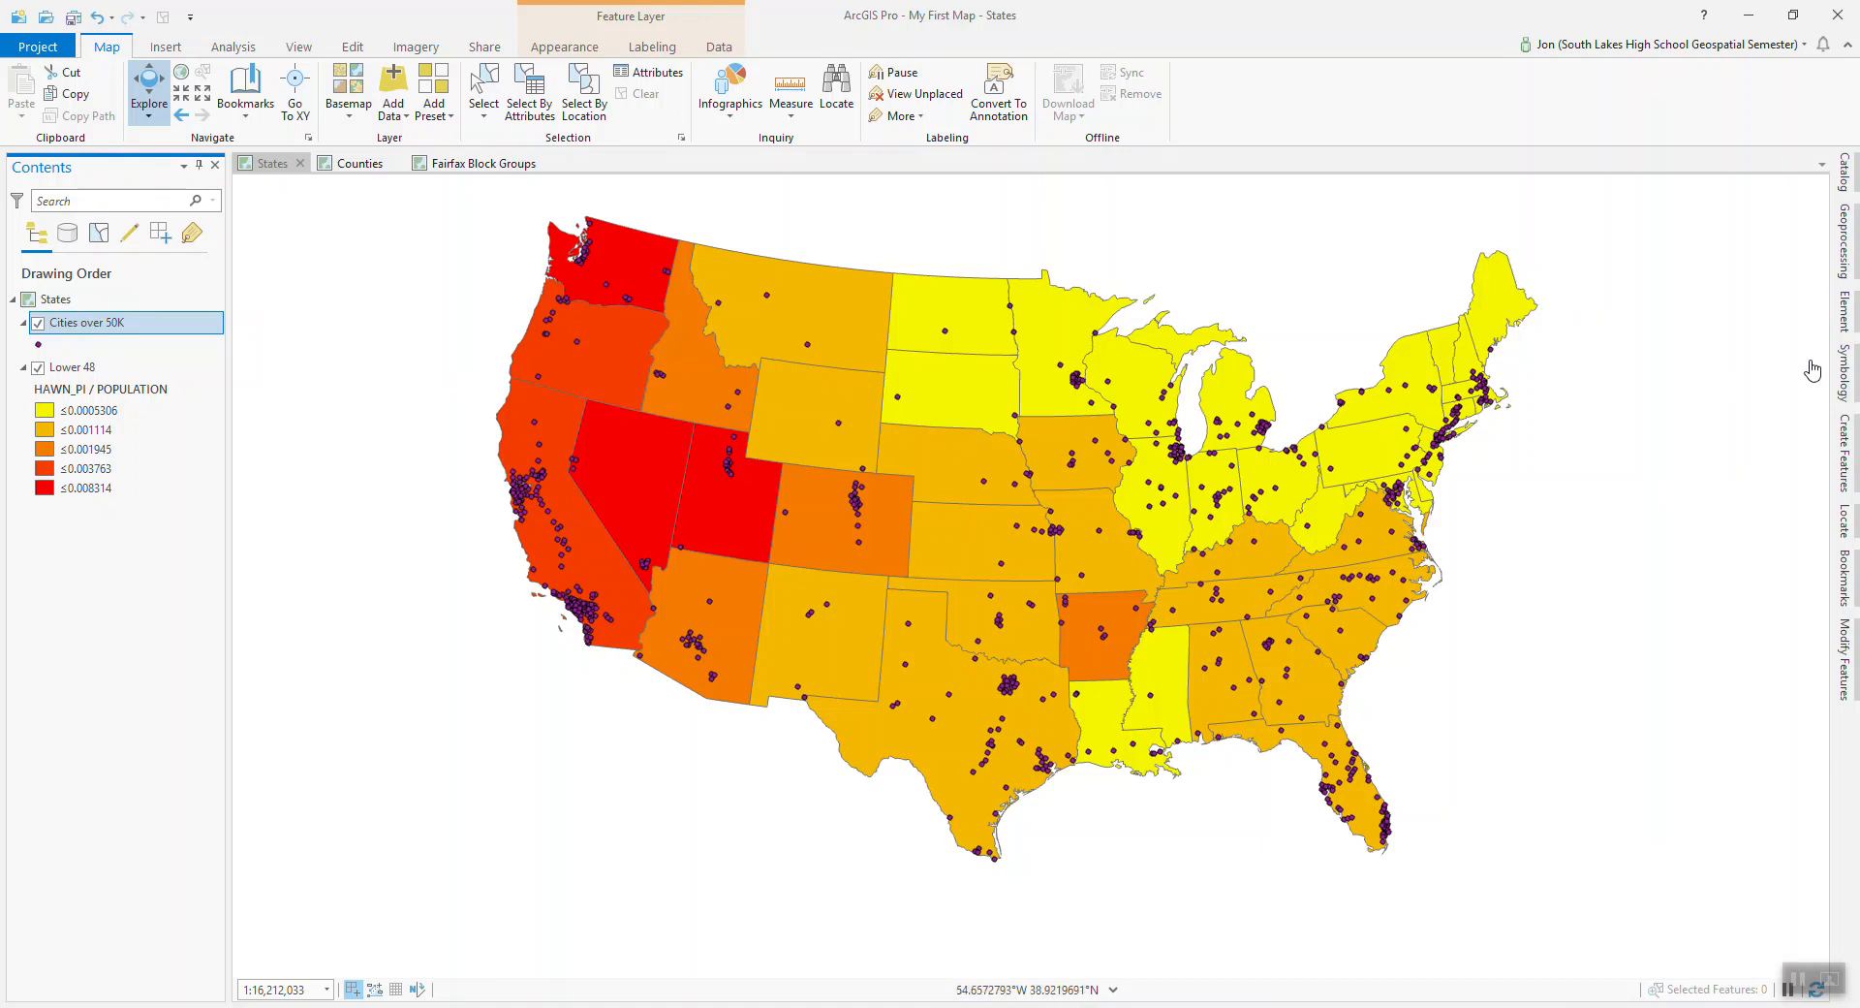
{"action": "left_click", "coordinate": [1844, 368]}
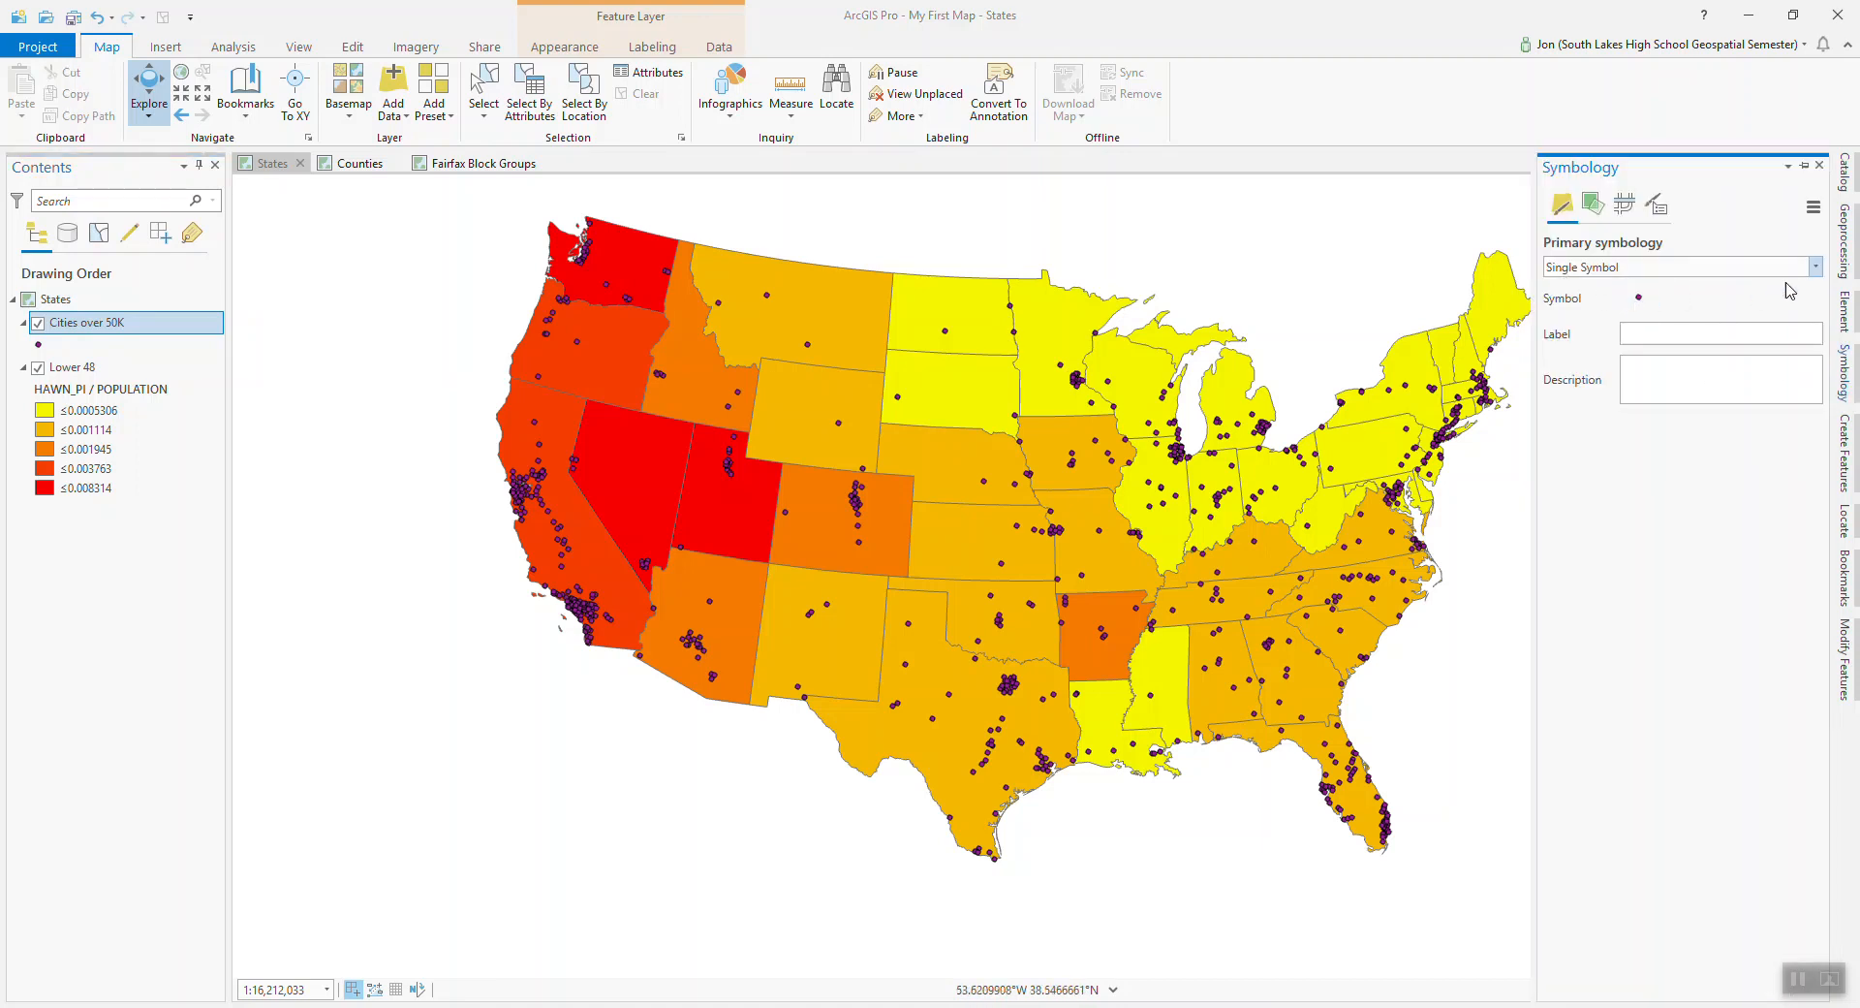
Try Proportional Symbols on the Cities over 50K layer and look through its class and histogram settings.
{"action": "left_click", "coordinate": [1815, 267]}
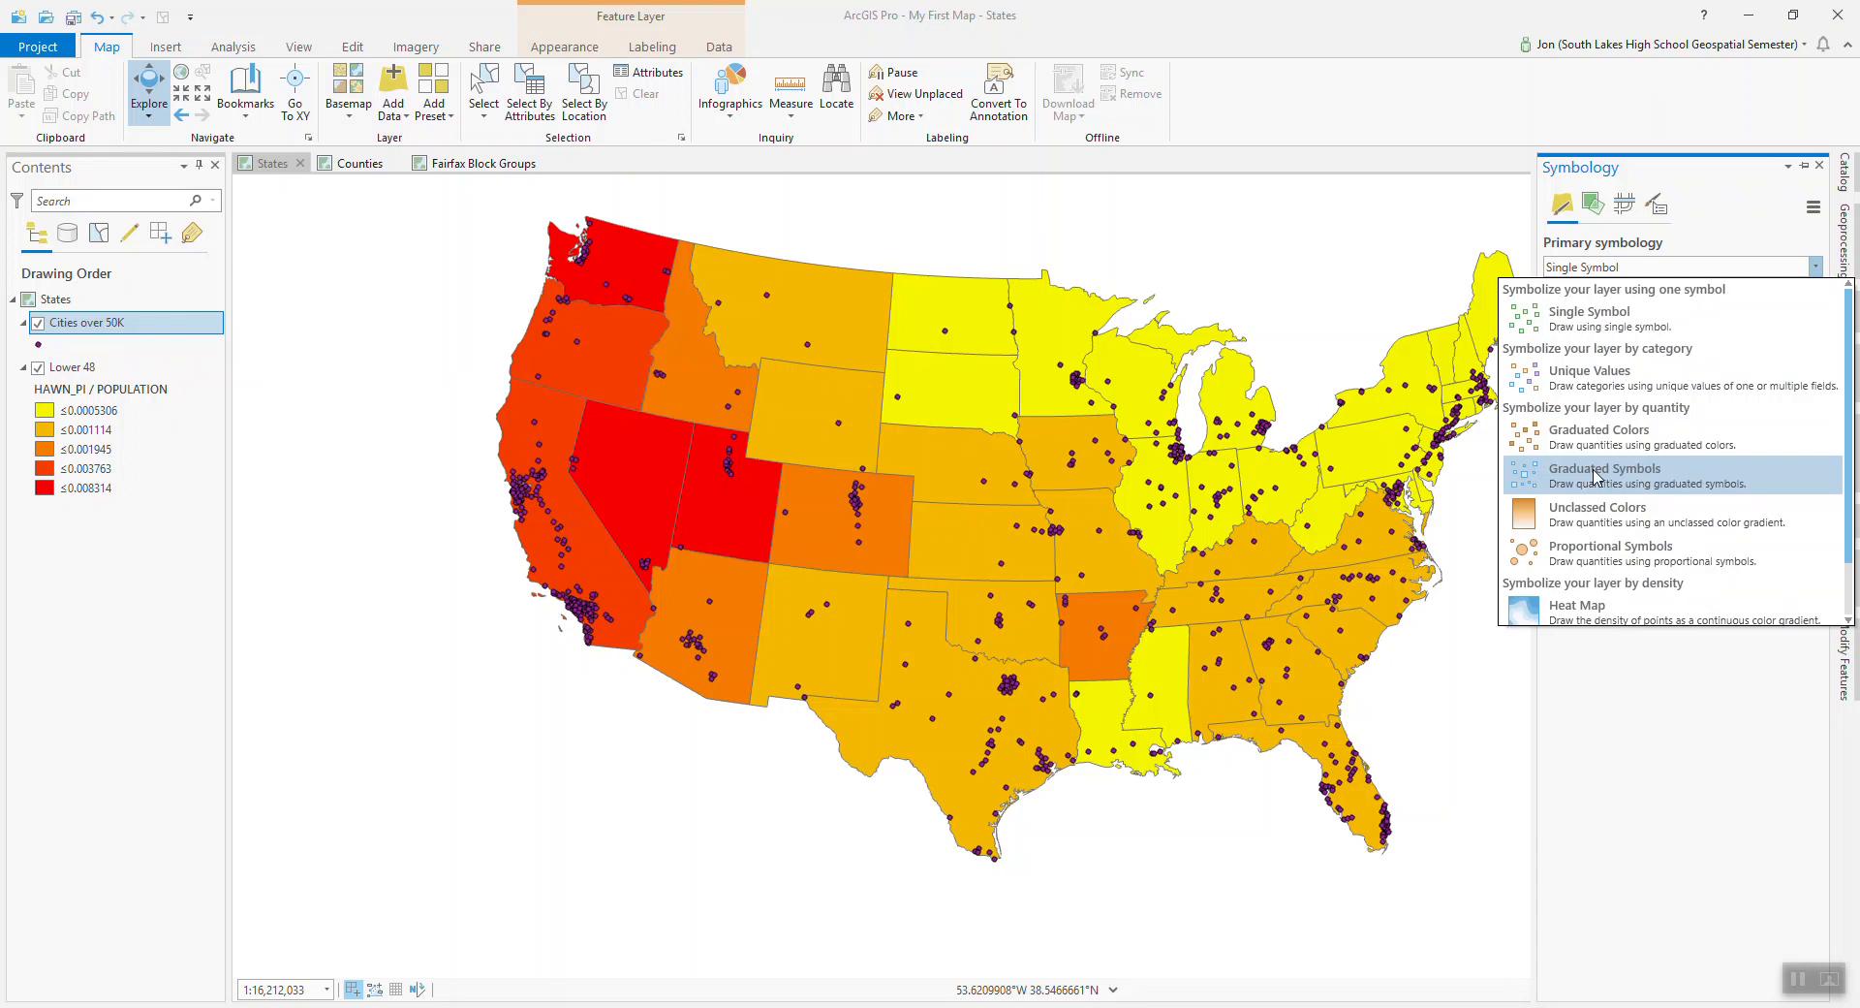
{"action": "left_click", "coordinate": [1623, 560]}
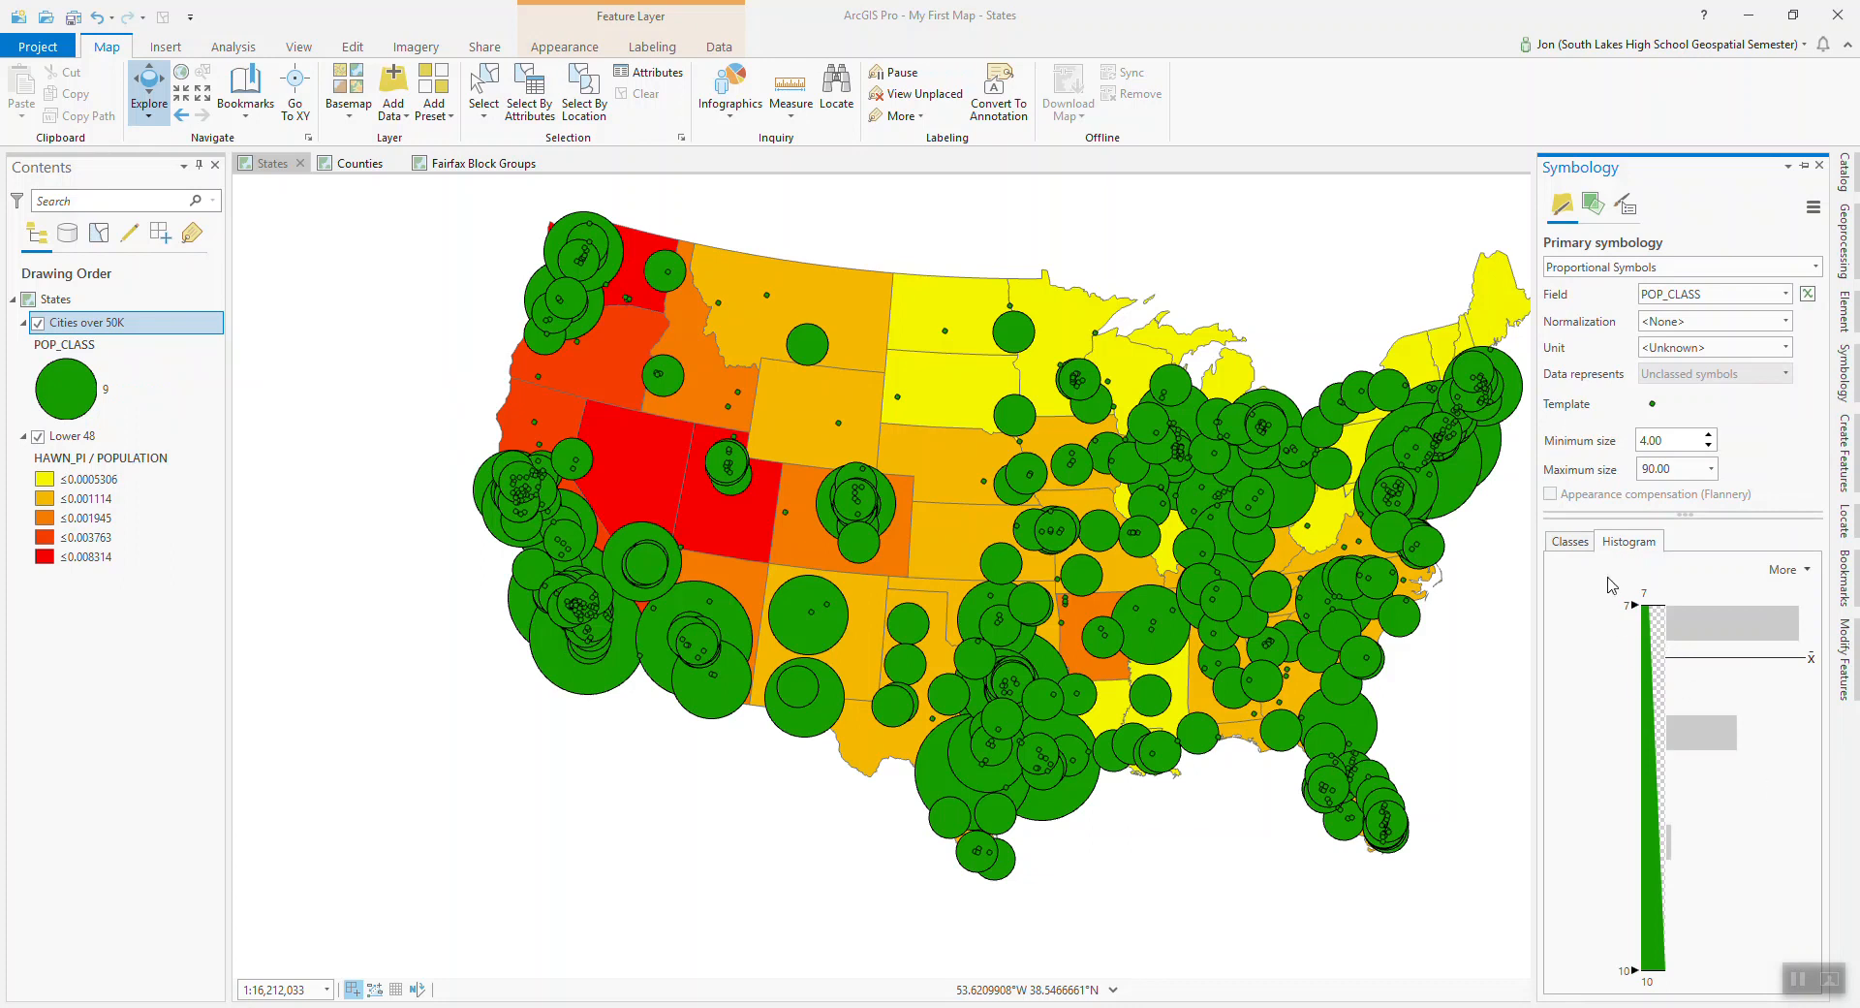
{"action": "left_click", "coordinate": [1571, 542]}
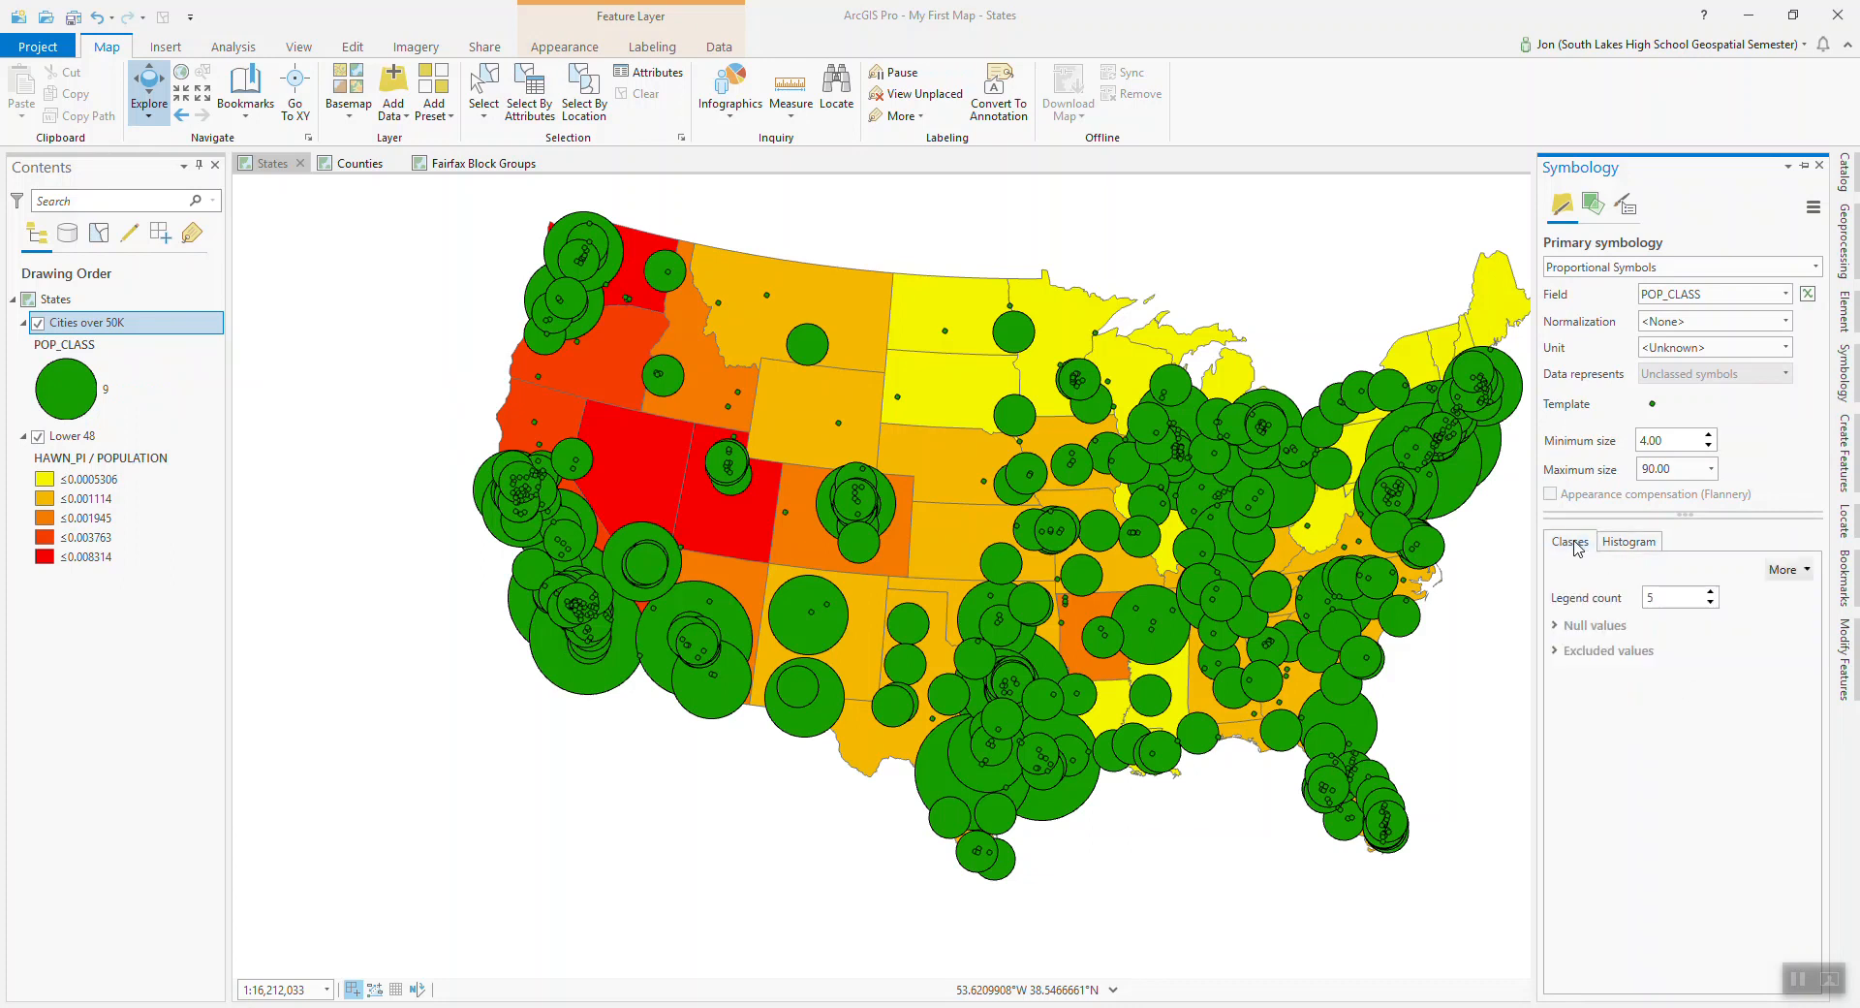
{"action": "left_click", "coordinate": [1632, 543]}
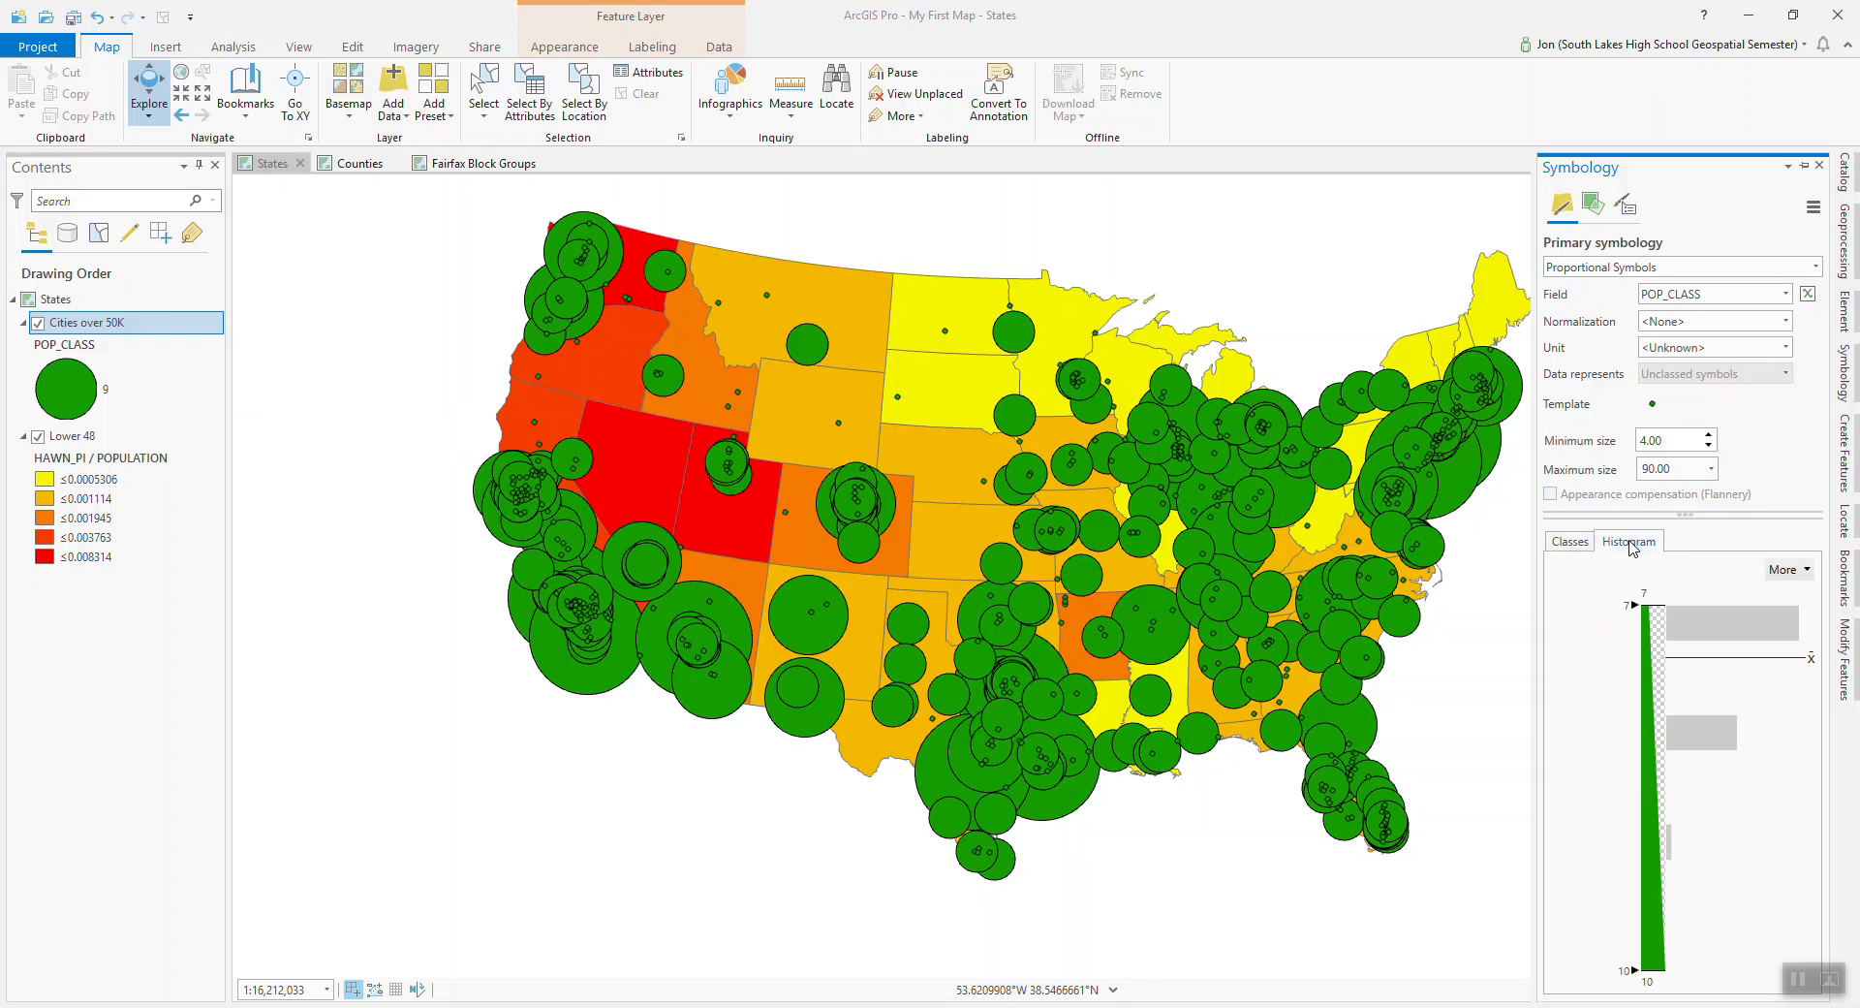
Change the Cities over 50K layer's primary symbology to Graduated Symbols.
{"action": "left_click", "coordinate": [1817, 267]}
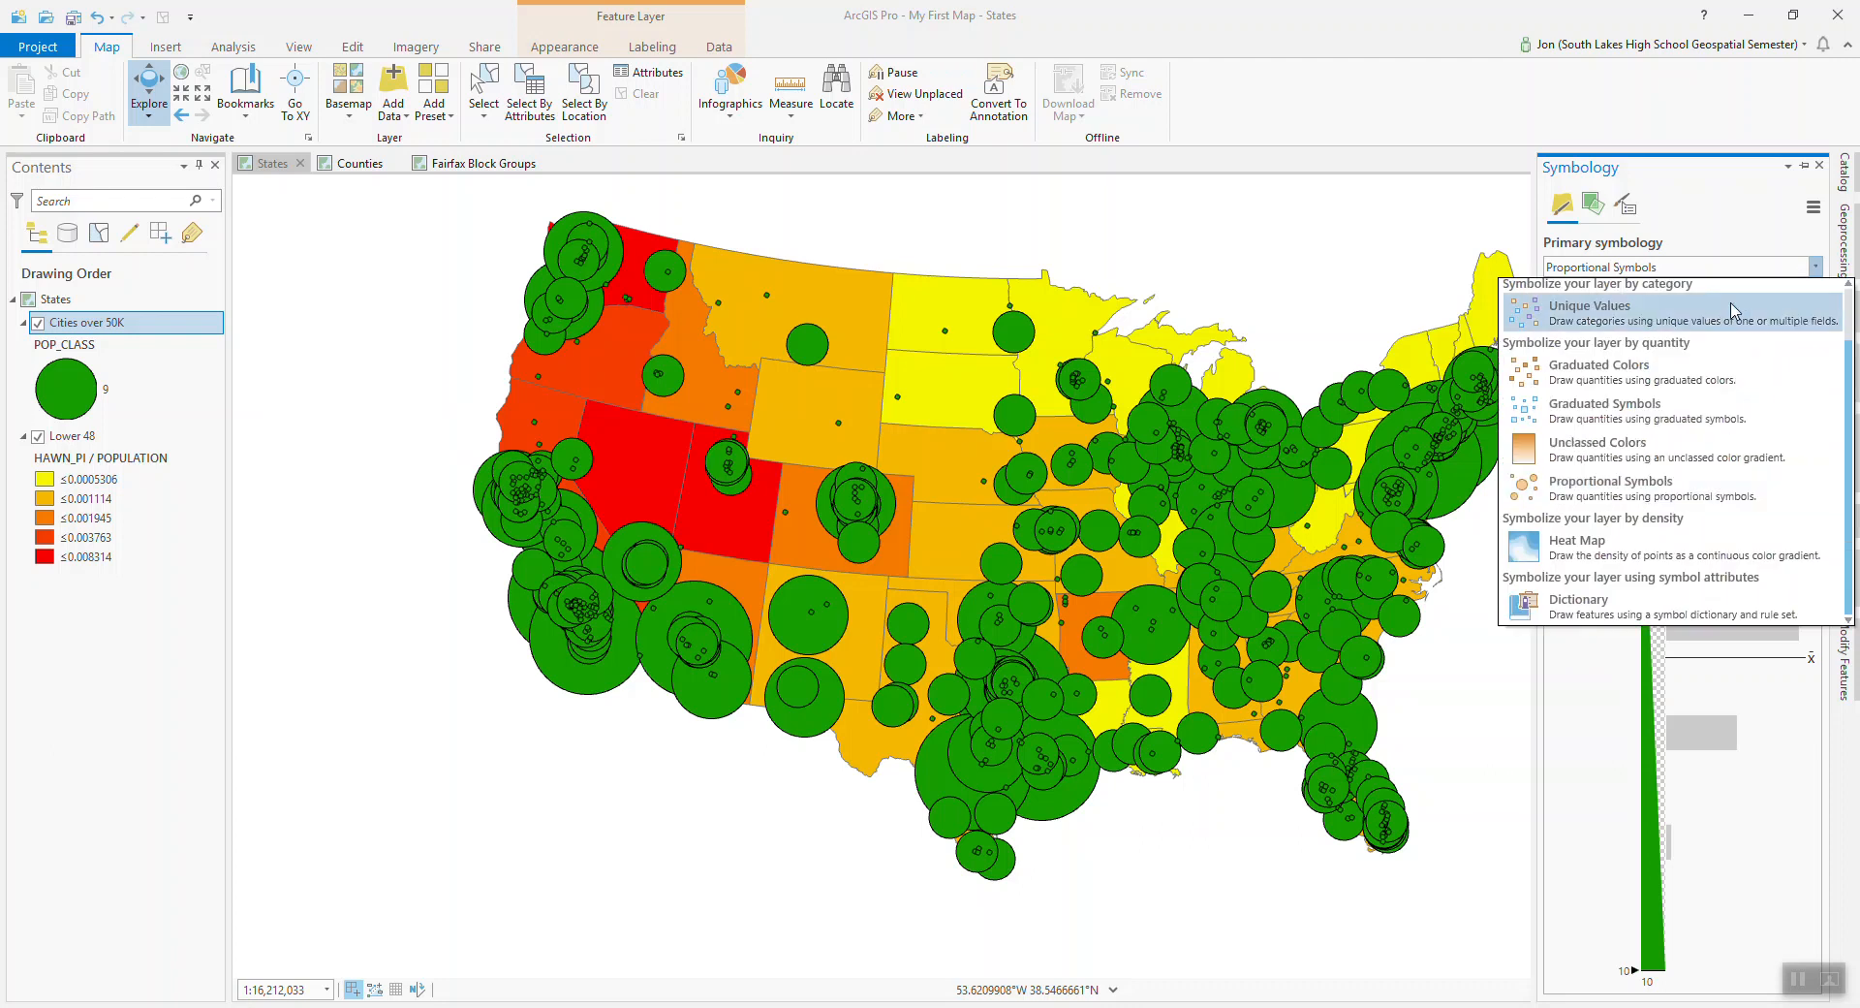
{"action": "left_click", "coordinate": [1613, 416]}
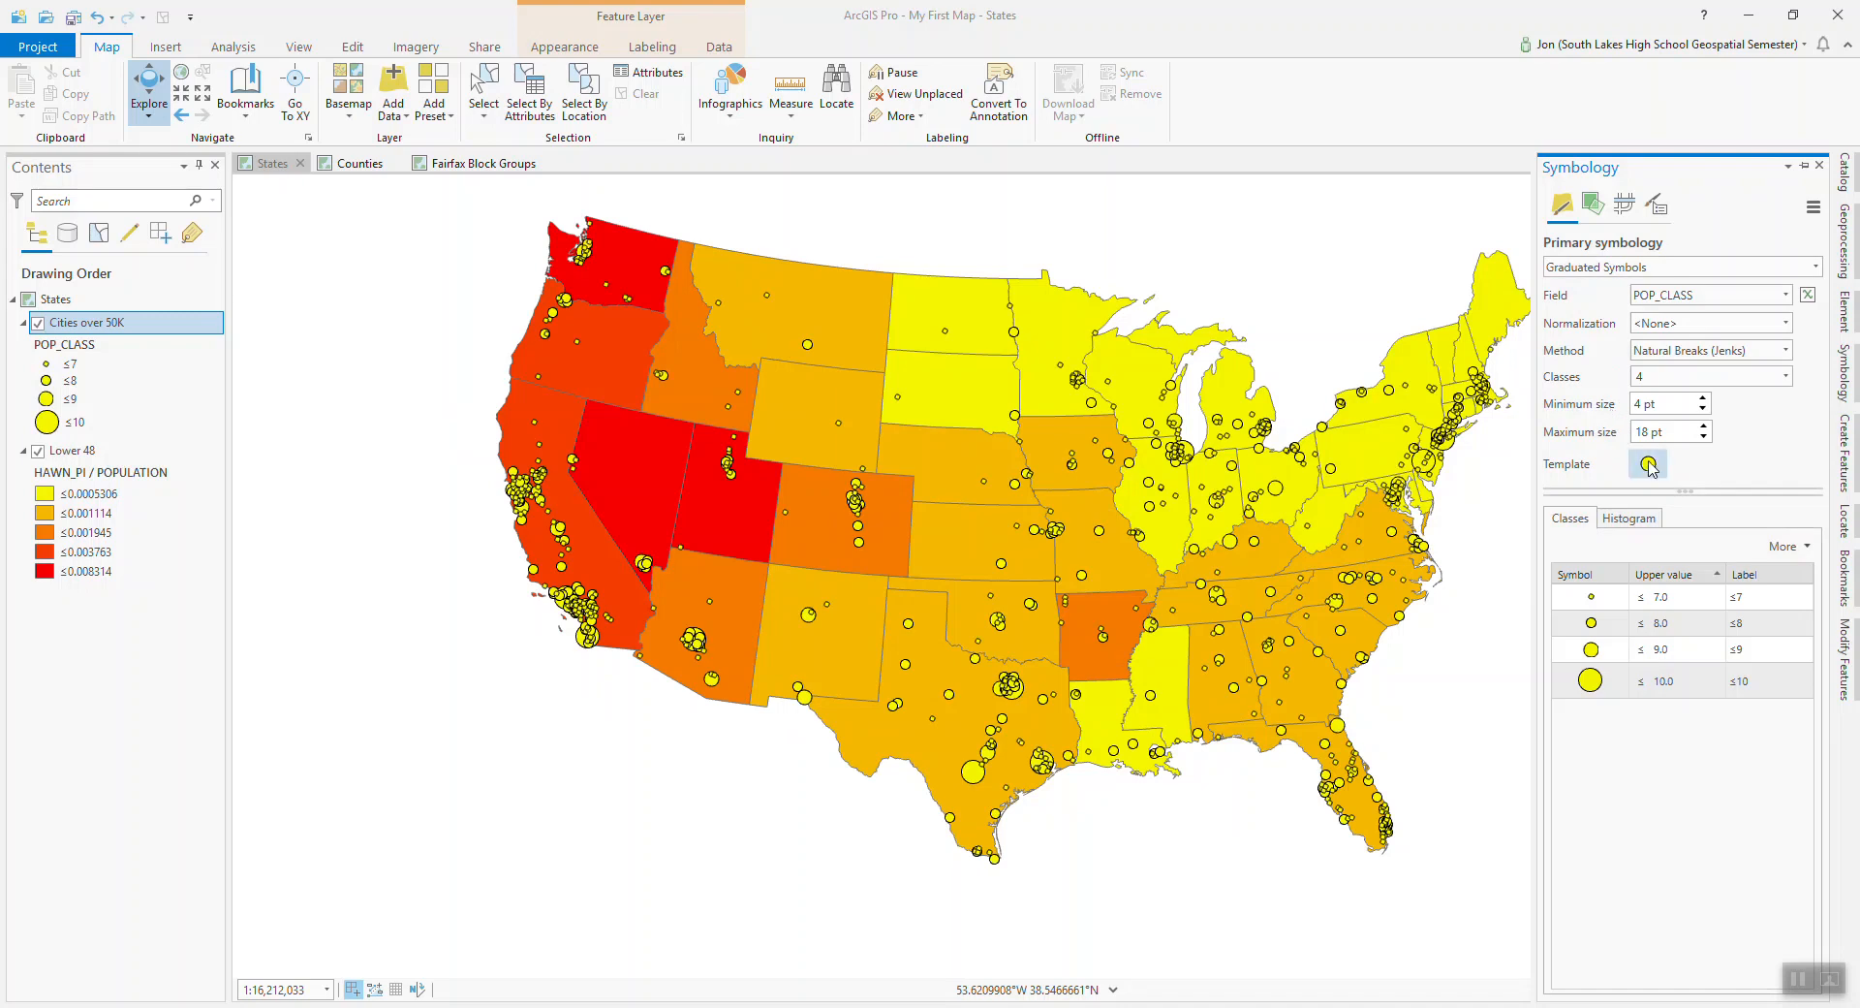
Recolor the Cities over 50K template point symbol from yellow to a light blue-violet and apply it to the graduated symbols.
{"action": "left_click", "coordinate": [1648, 465]}
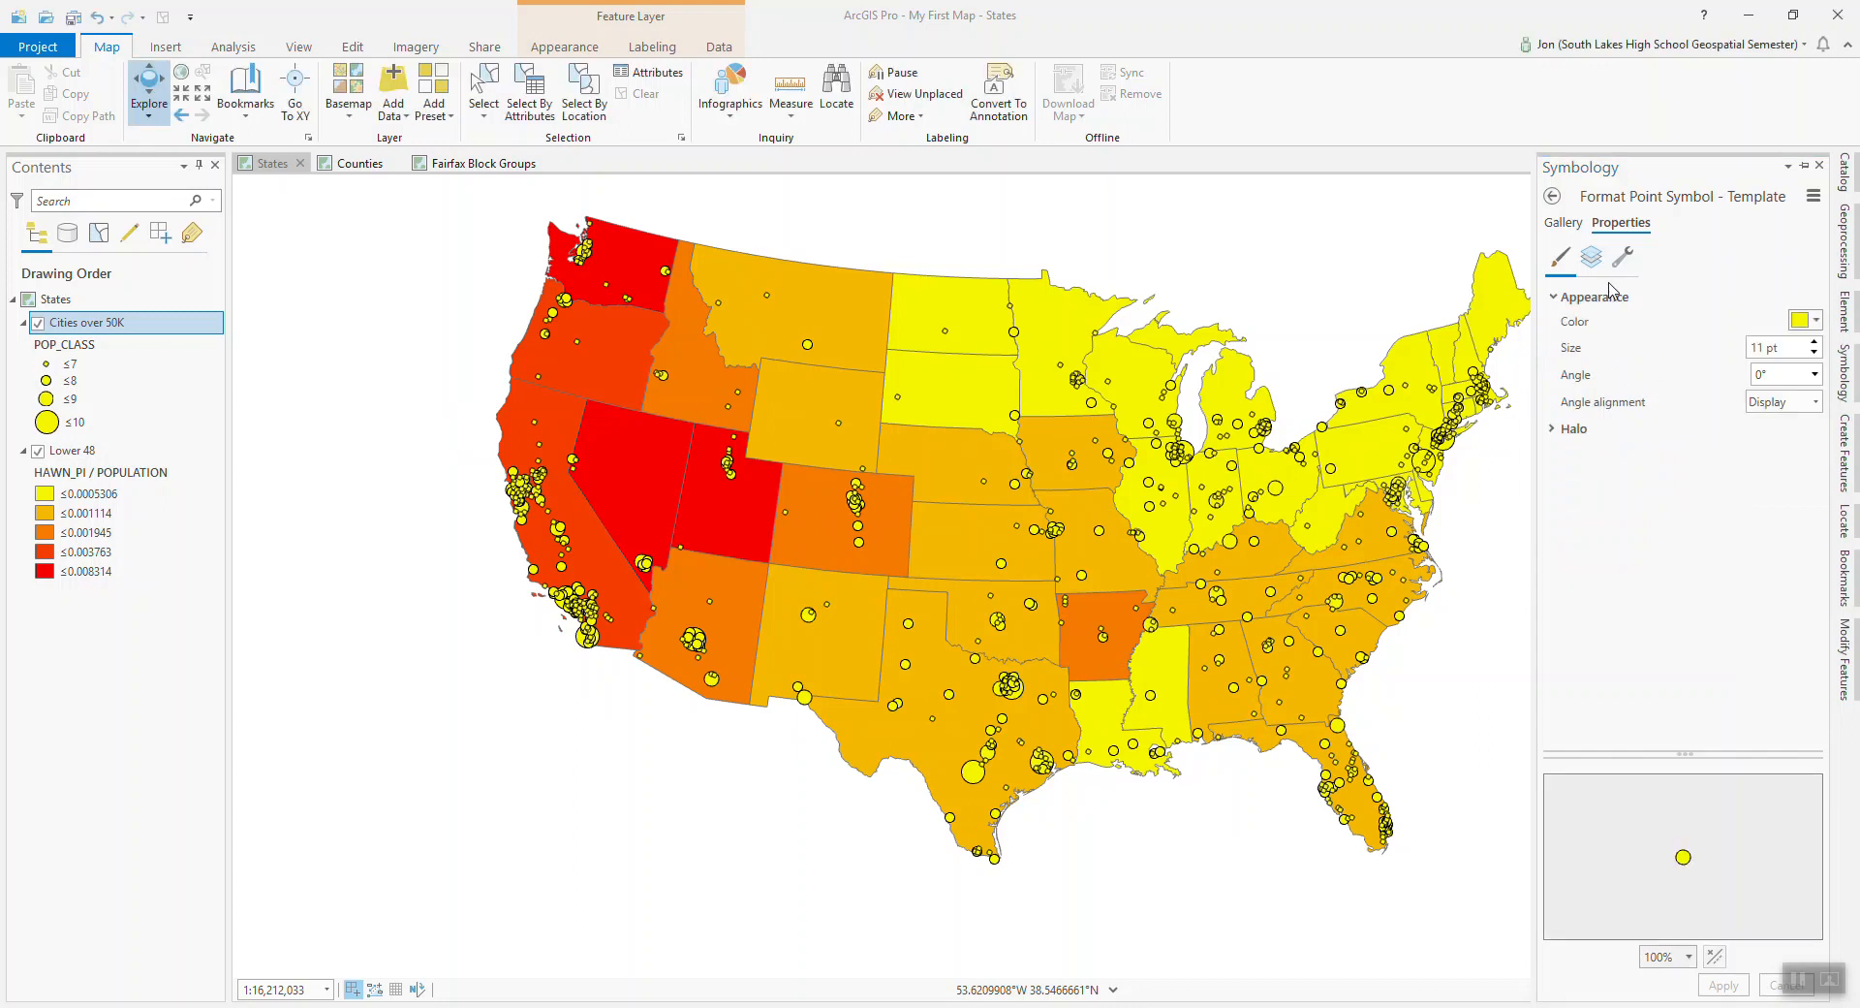
{"action": "left_click", "coordinate": [1574, 229]}
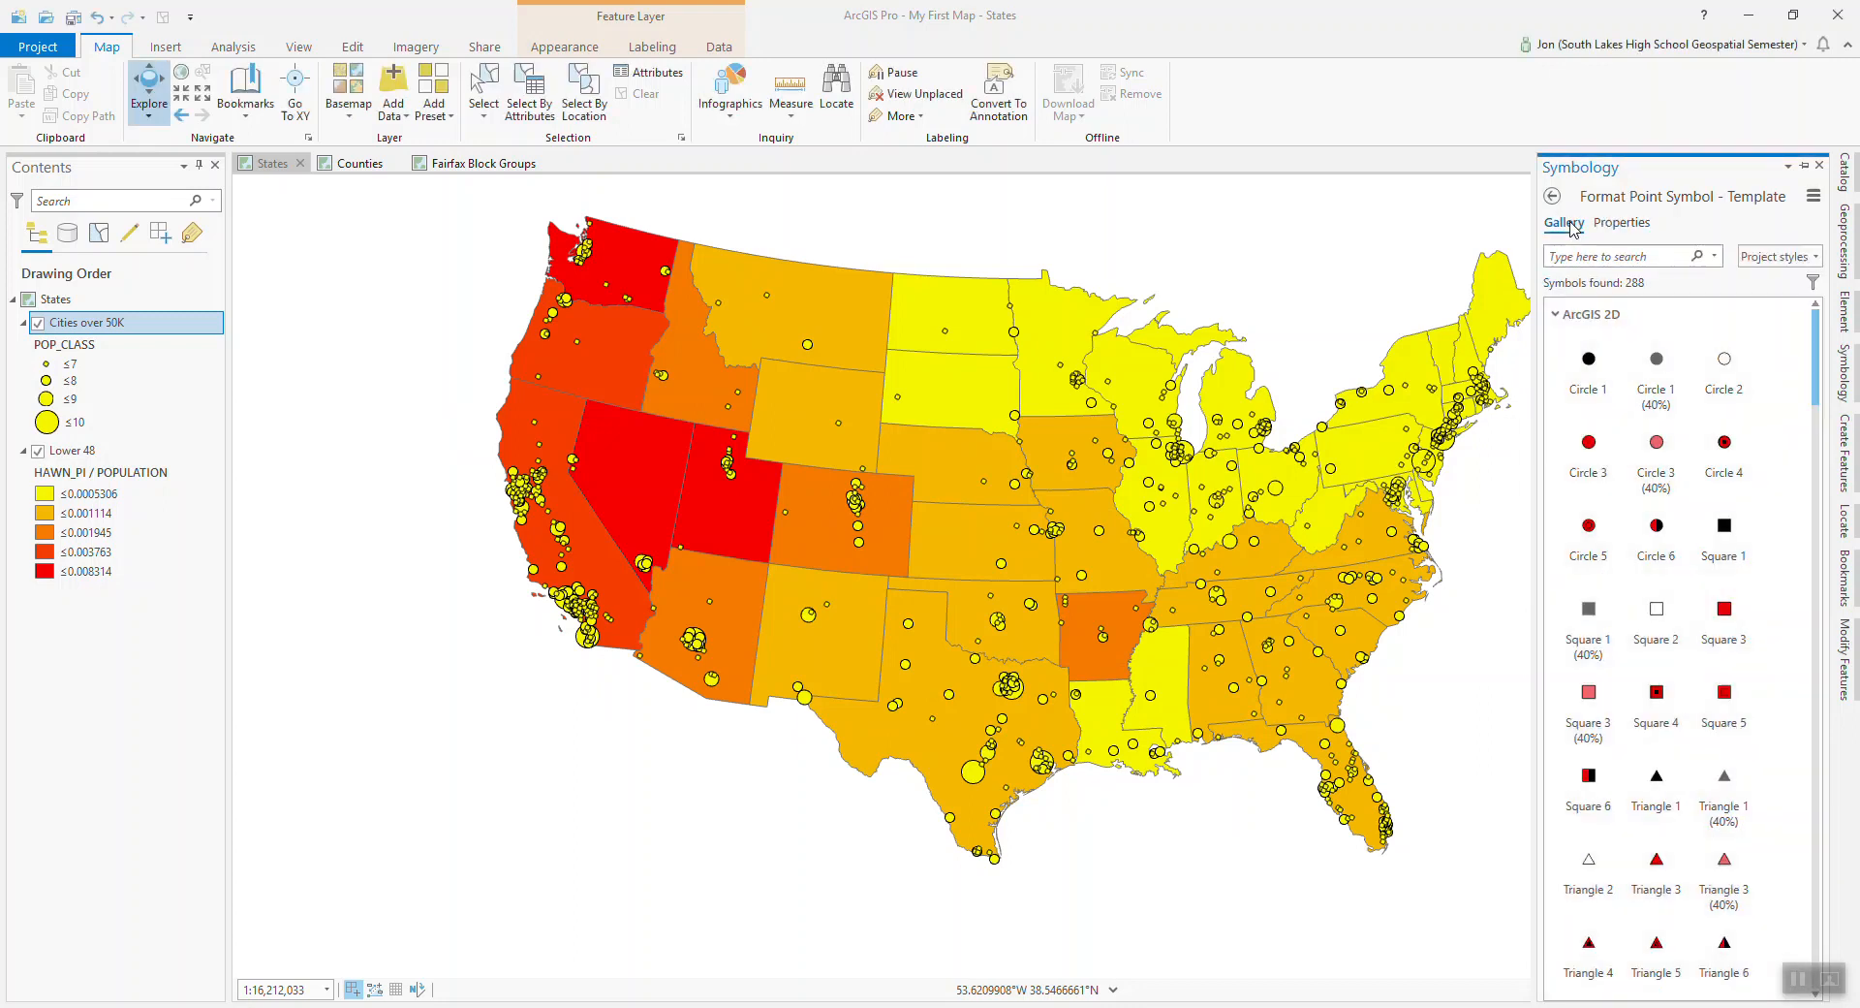
{"action": "left_click", "coordinate": [1621, 226]}
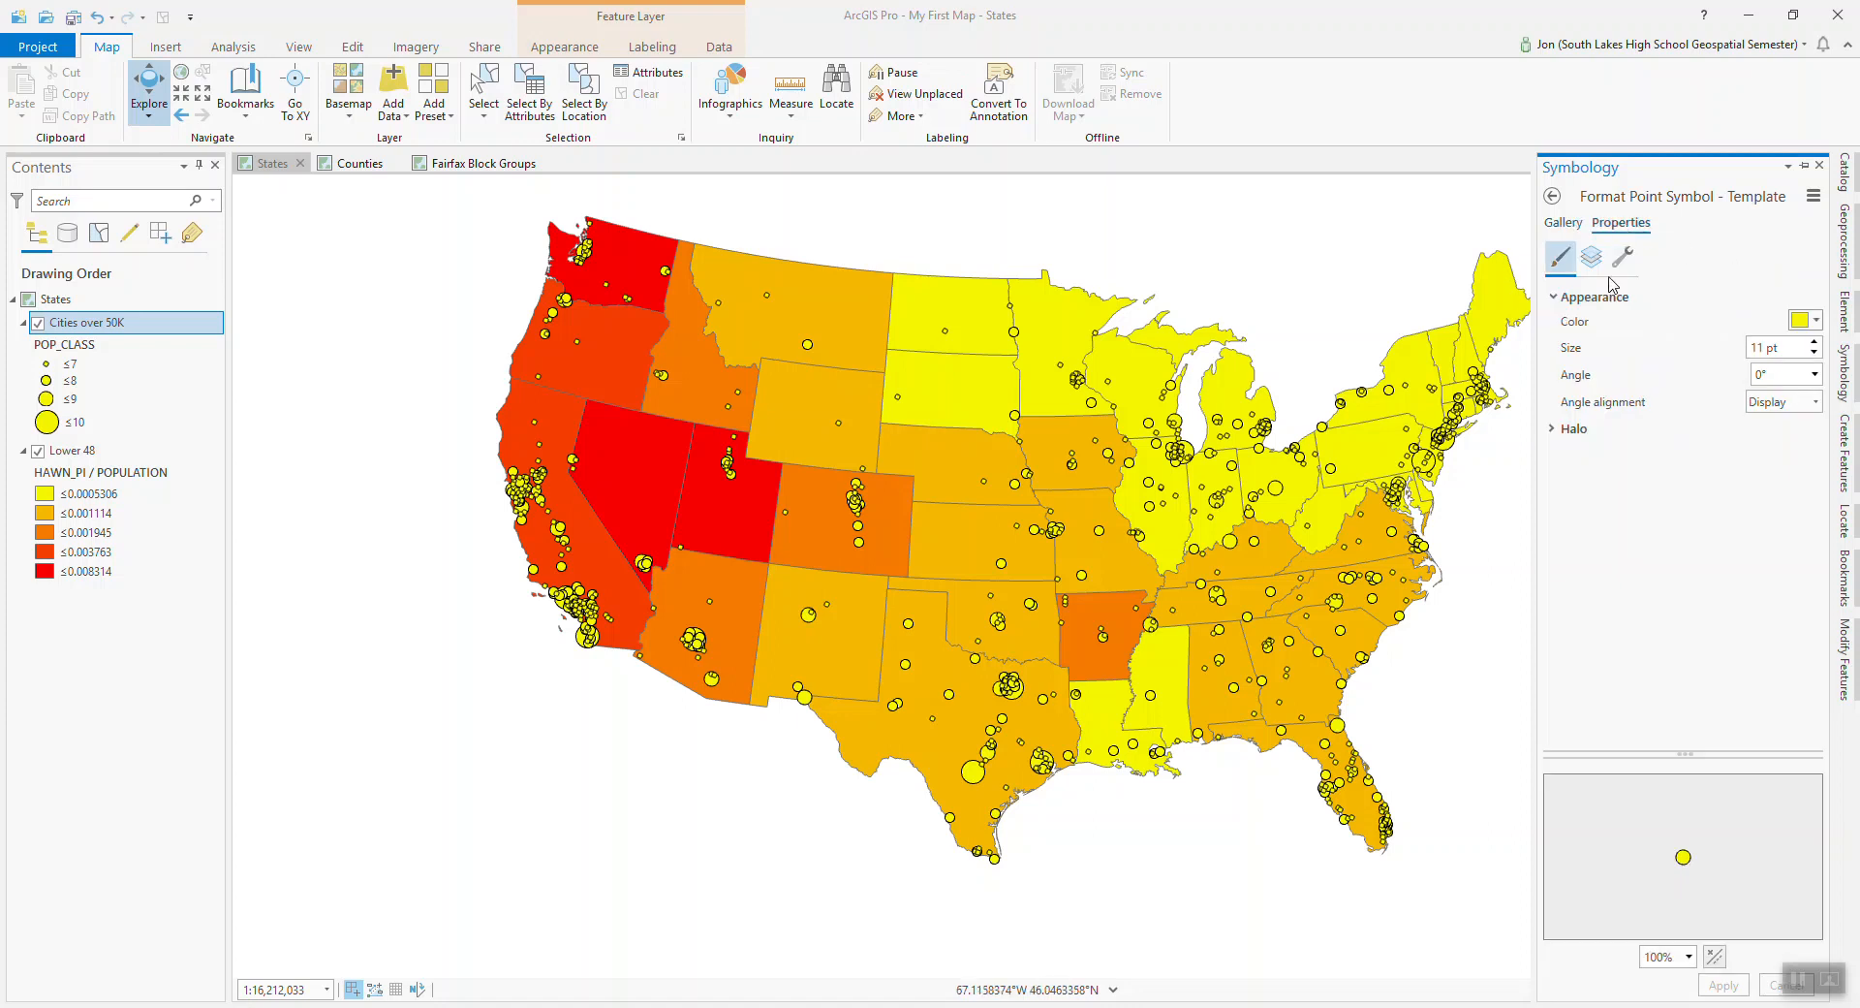
{"action": "left_click", "coordinate": [1801, 324]}
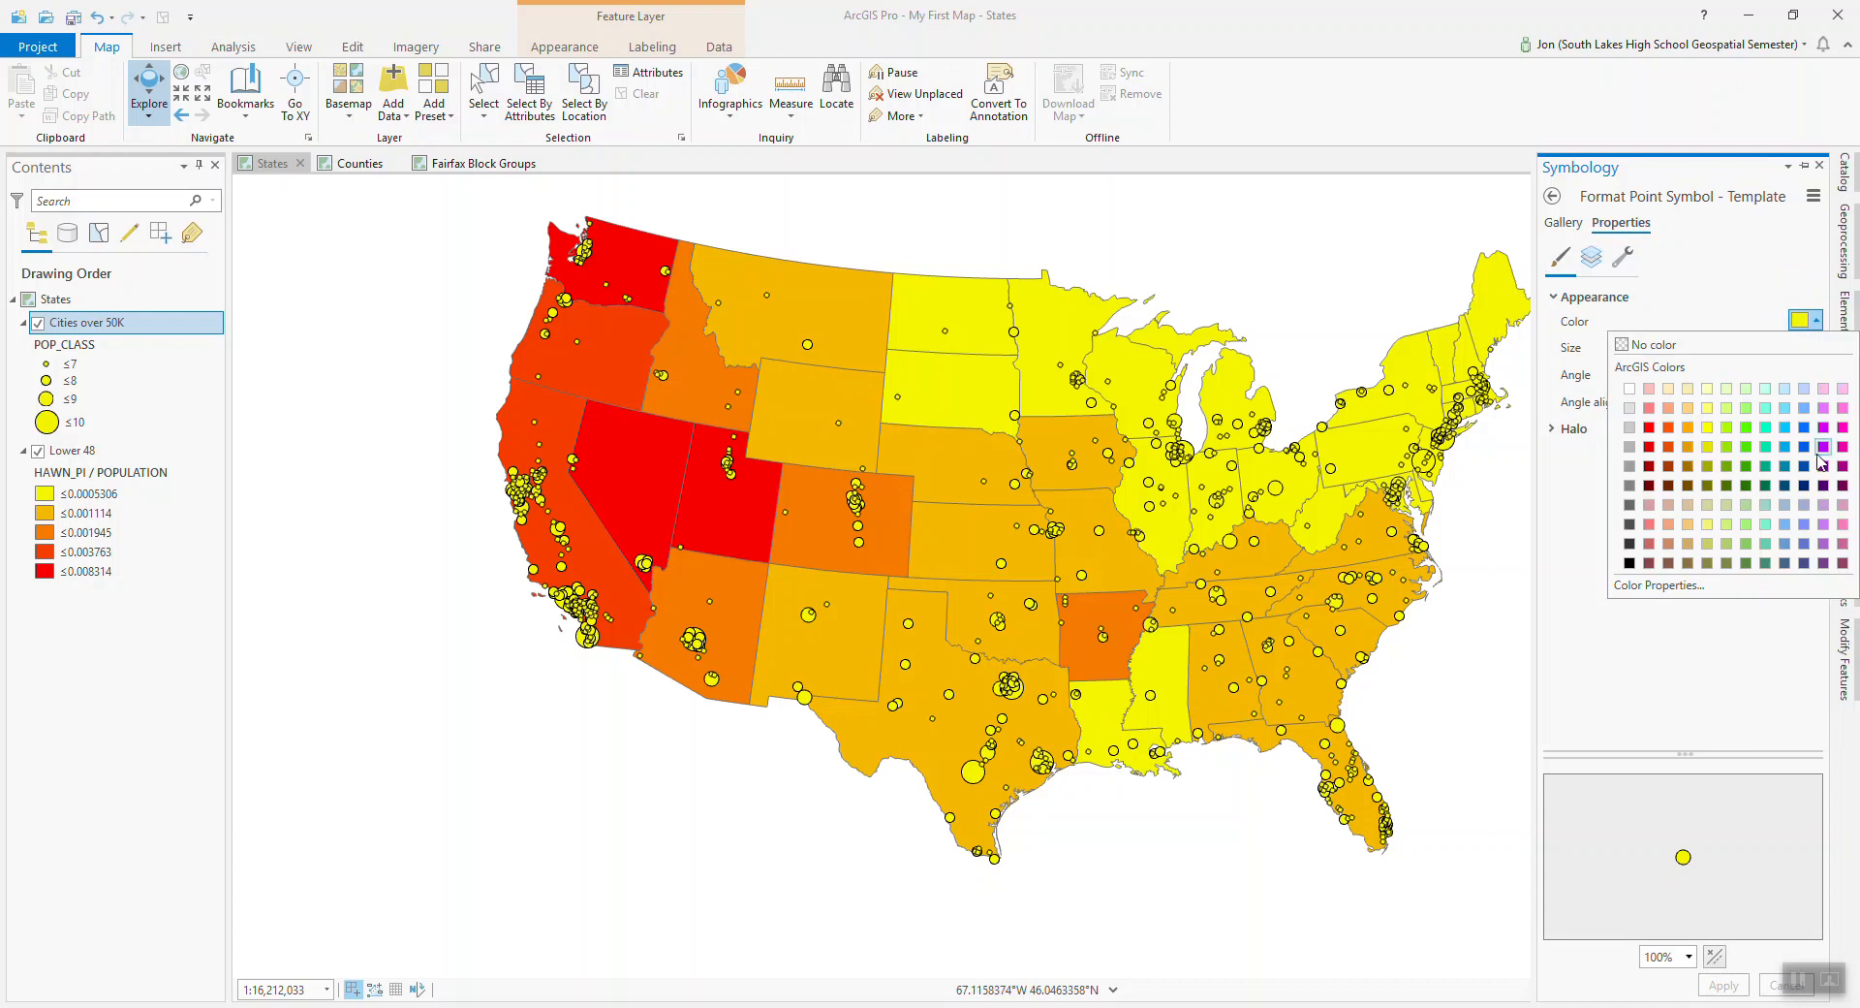
{"action": "left_click", "coordinate": [1804, 524]}
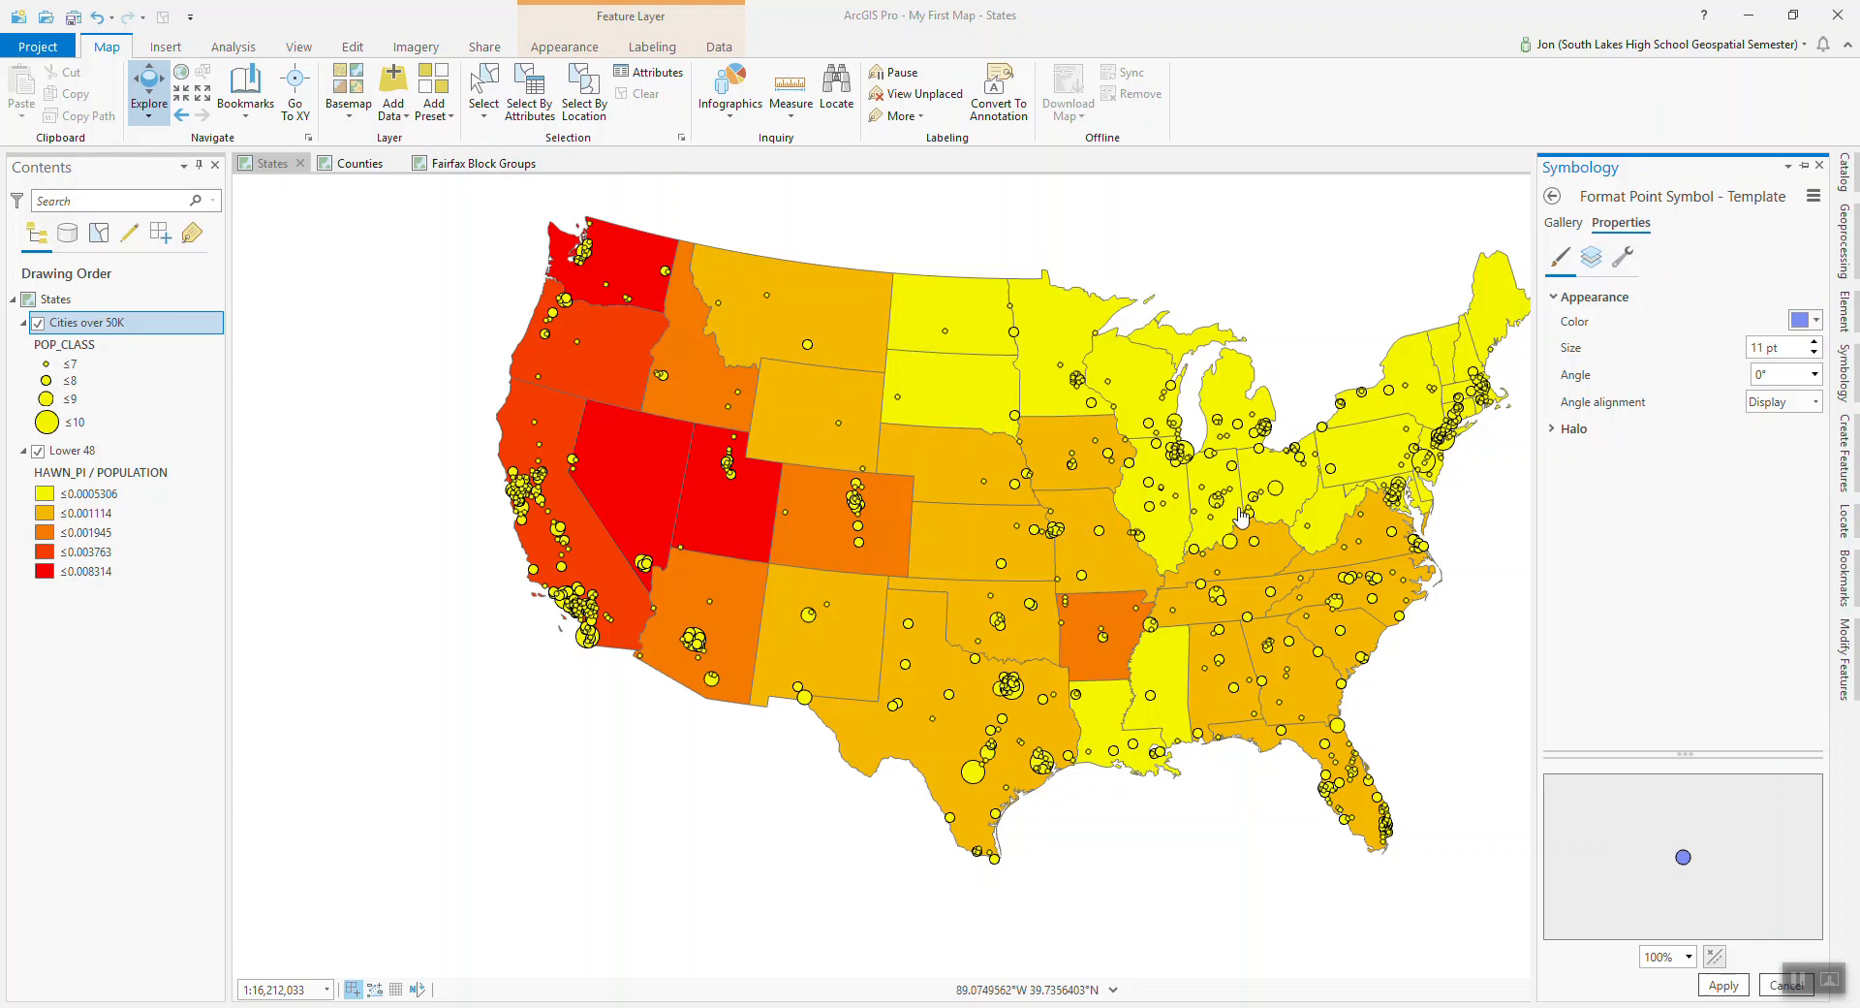
{"action": "left_click", "coordinate": [1724, 986]}
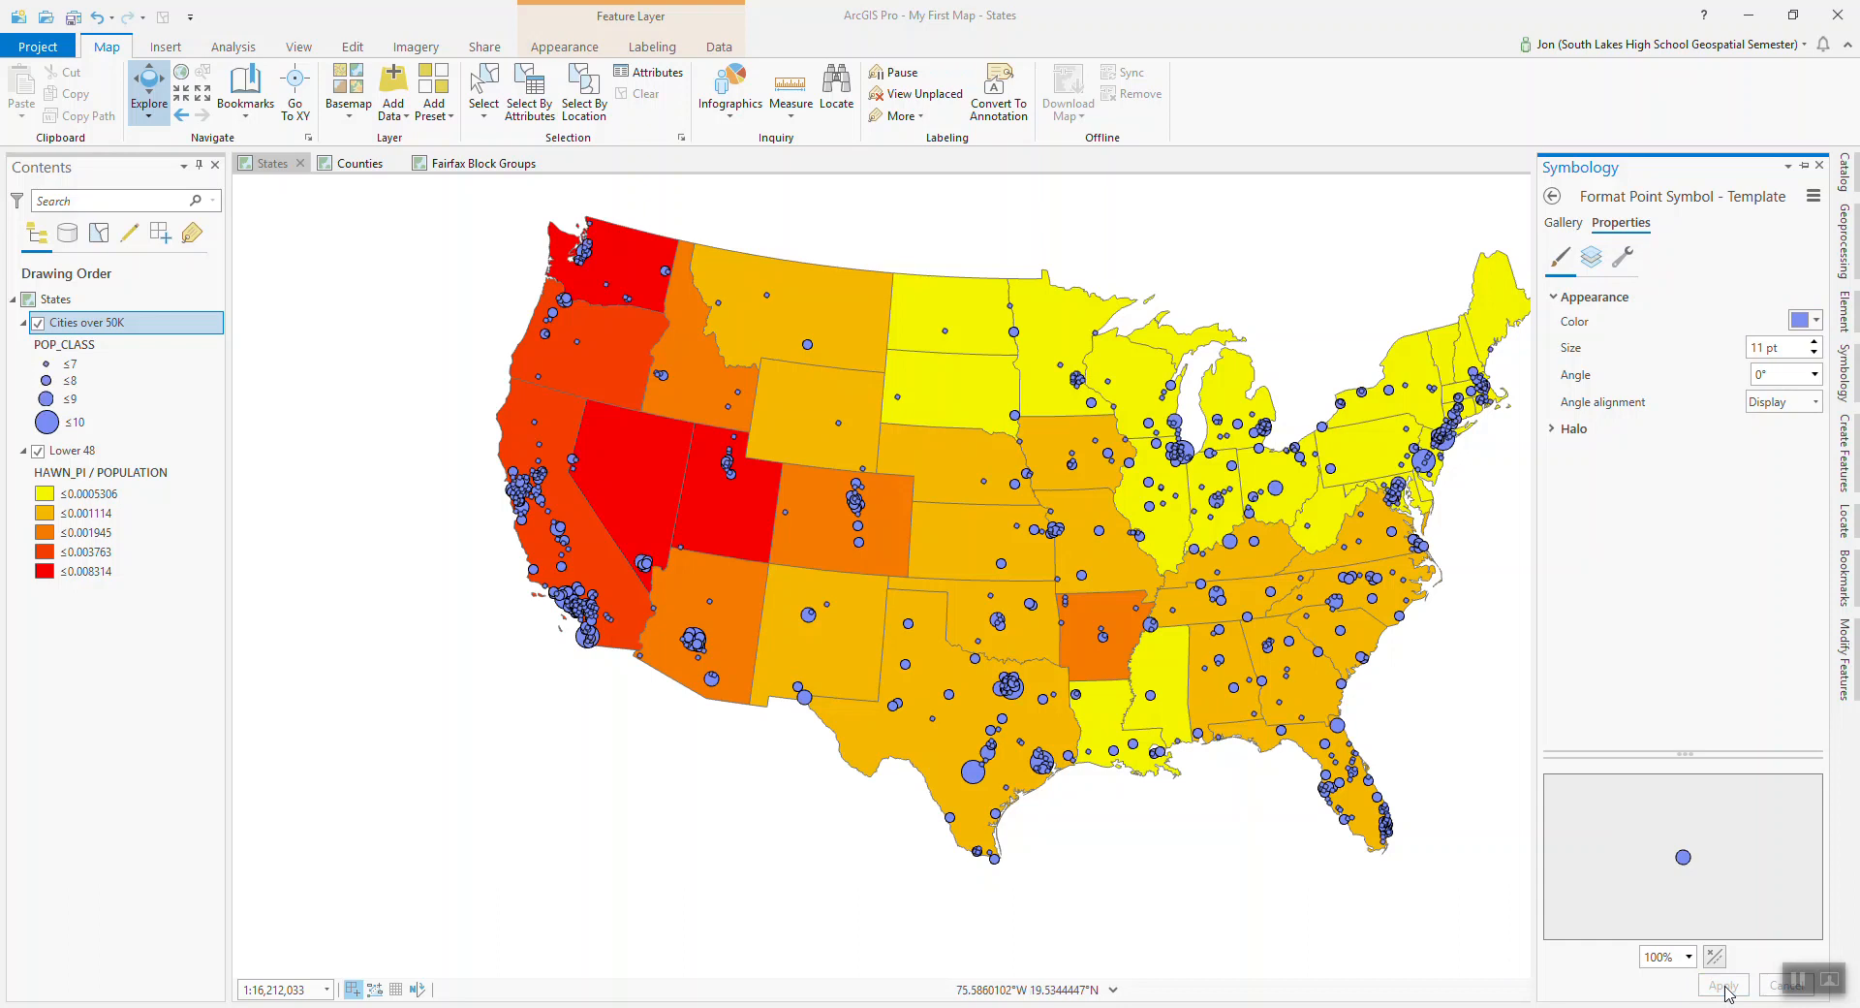
{"action": "left_click", "coordinate": [1850, 385]}
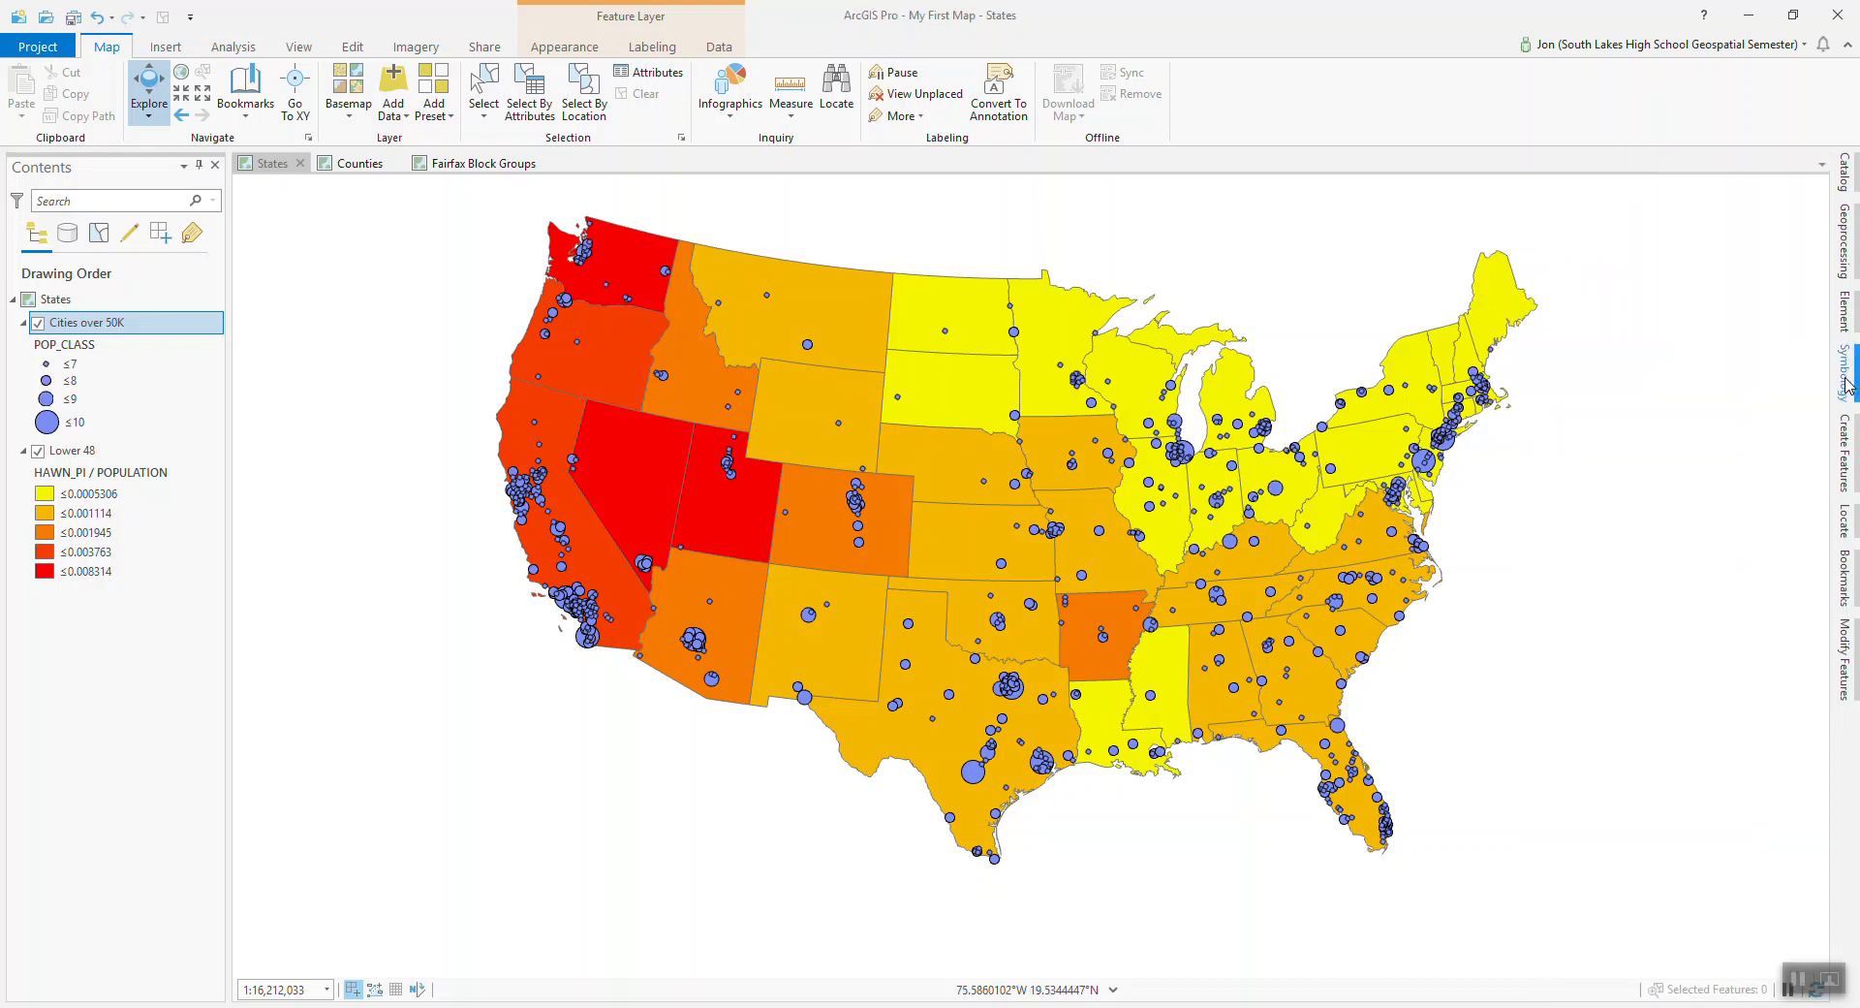
Symbolize the Cities over 50K layer by the HAWN_PI field, normalized by POPULATION.
{"action": "left_click", "coordinate": [1848, 385]}
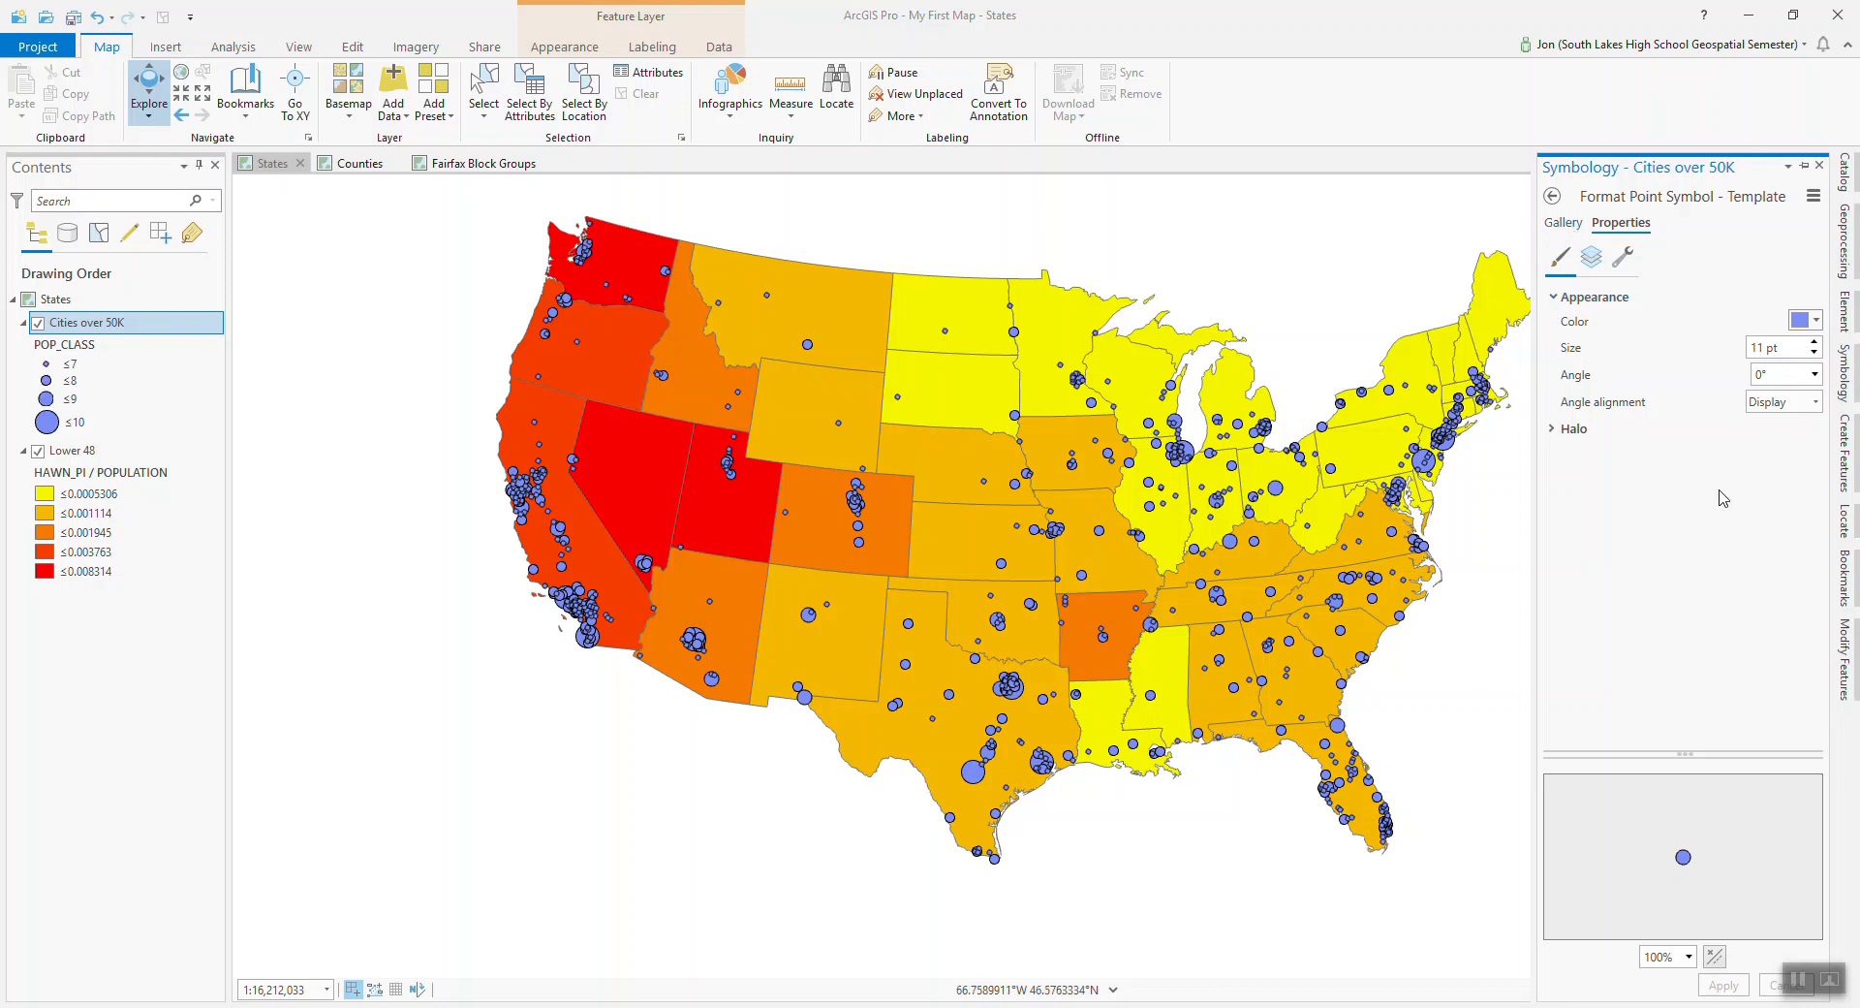
{"action": "left_click", "coordinate": [1553, 197]}
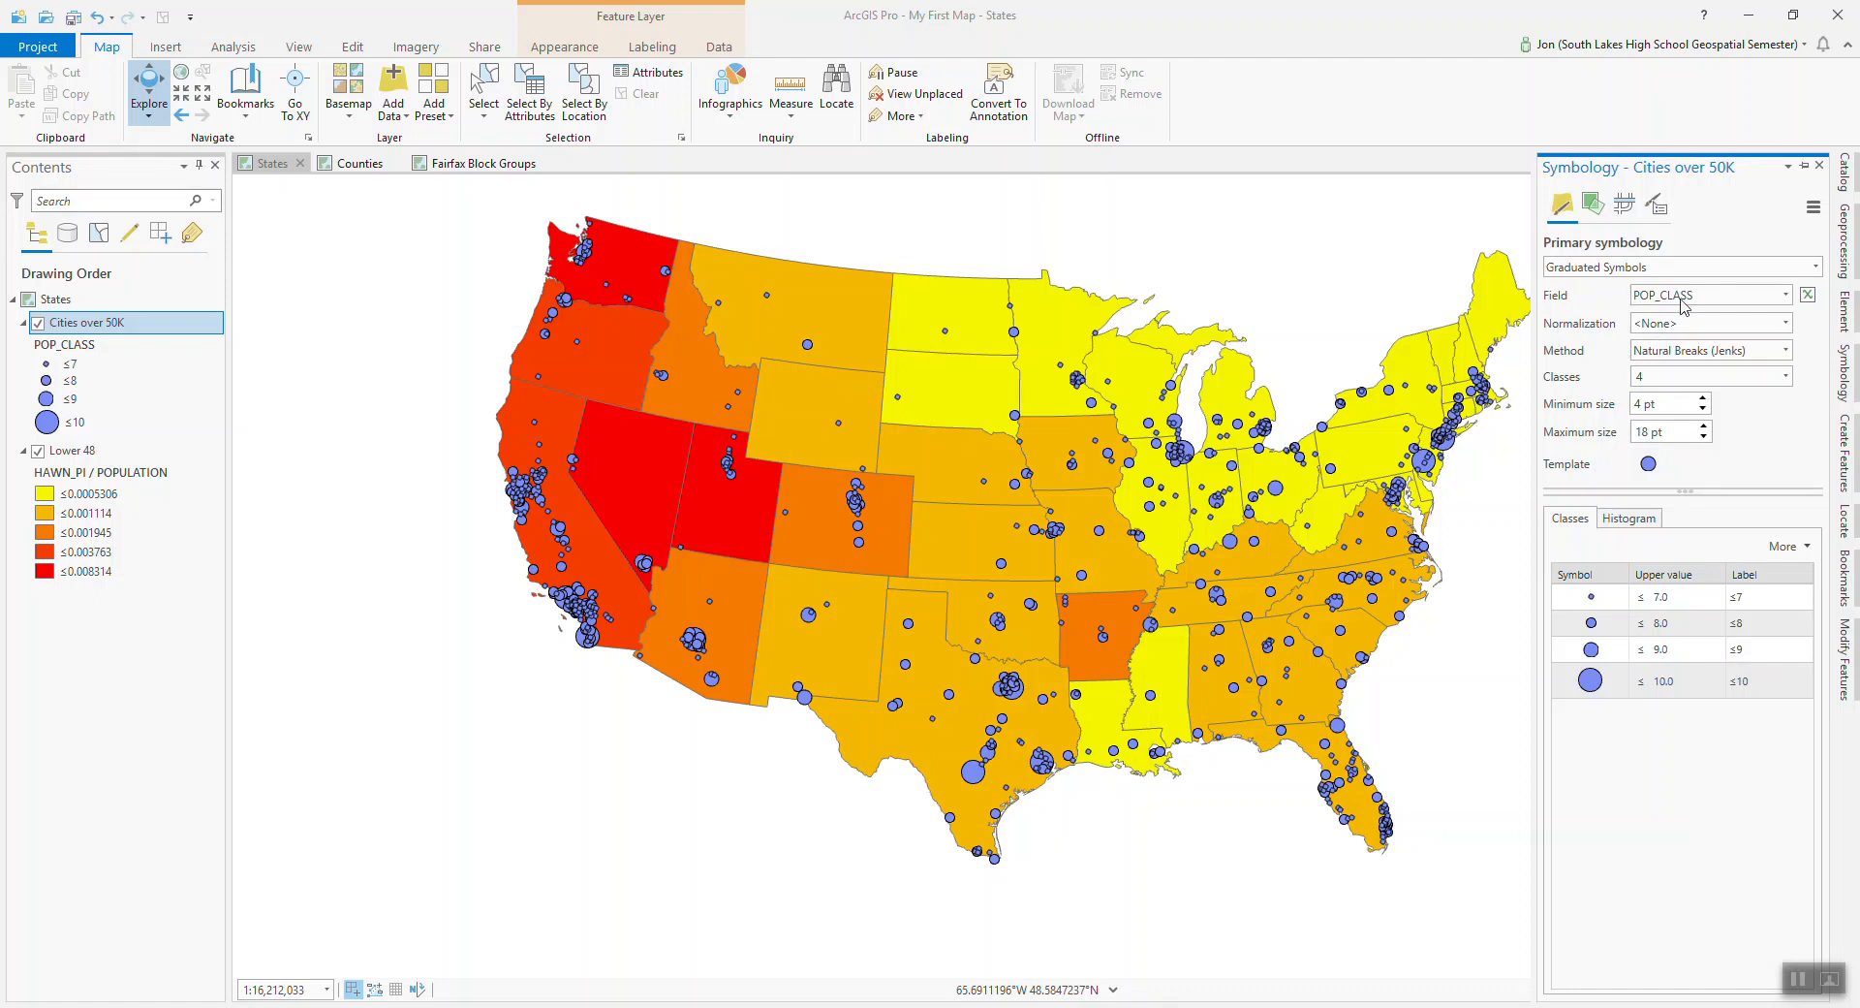
{"action": "left_click", "coordinate": [1784, 294]}
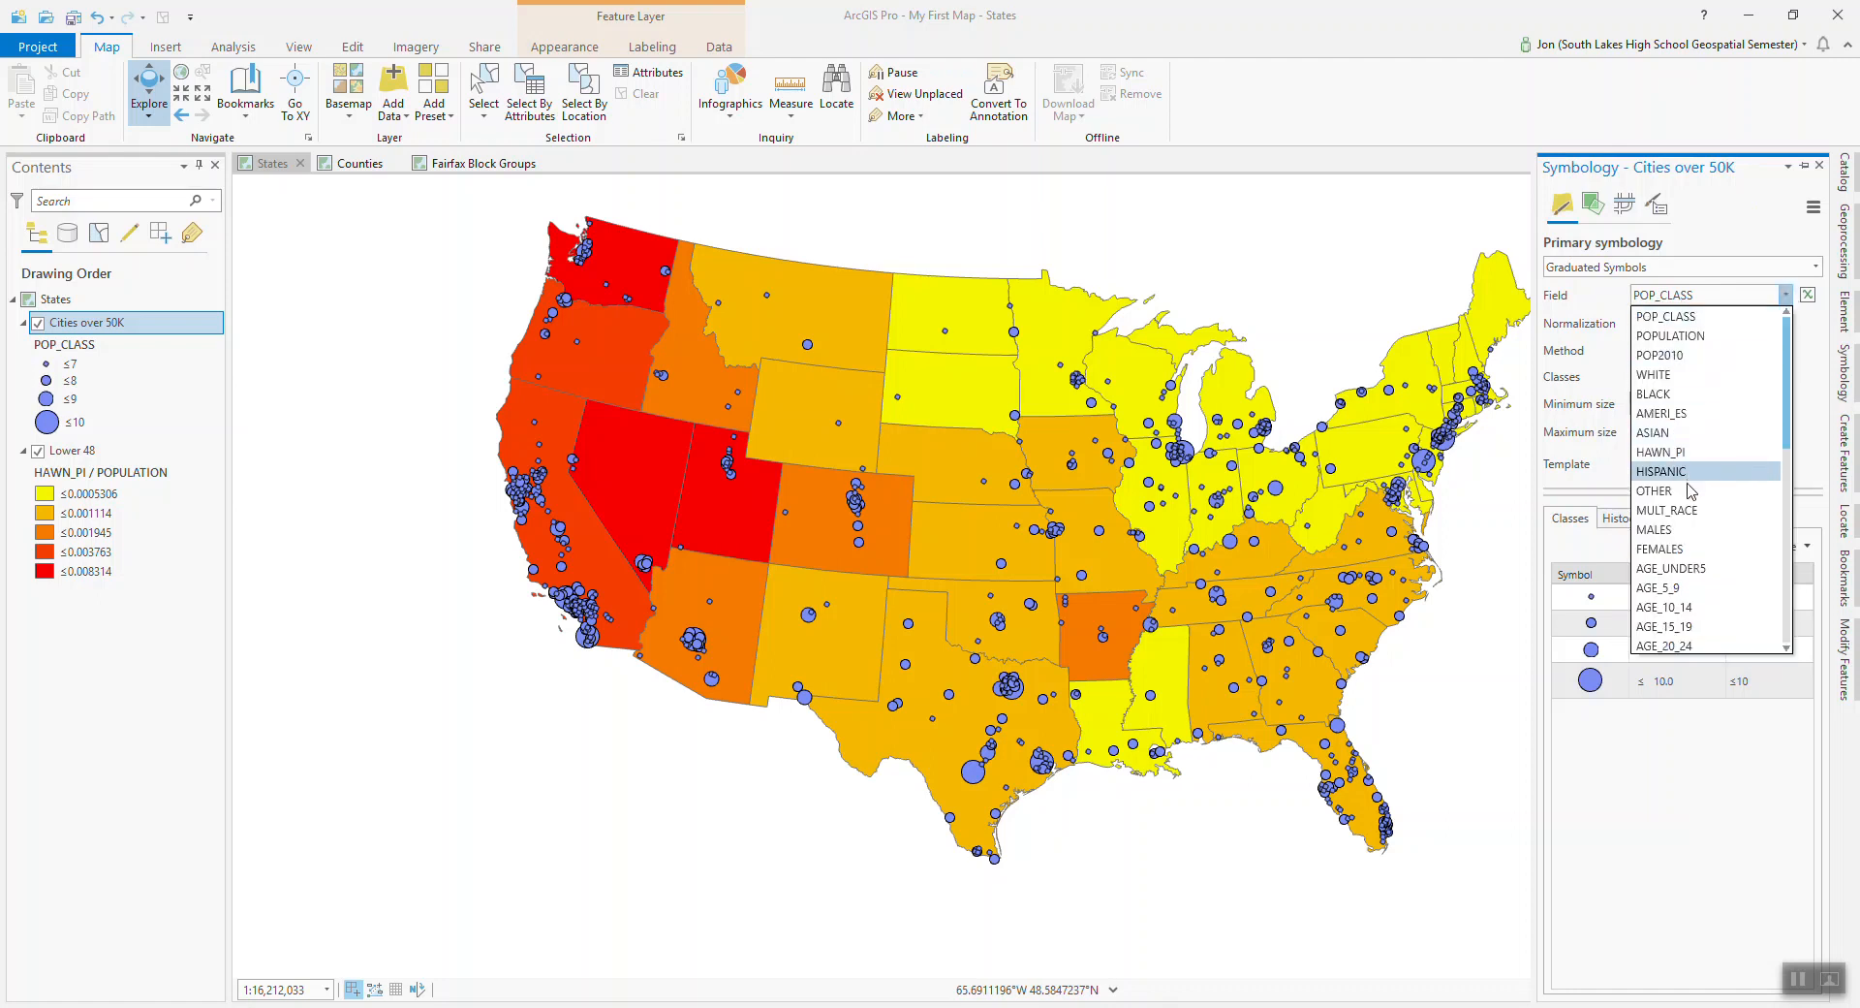
{"action": "left_click", "coordinate": [1664, 452]}
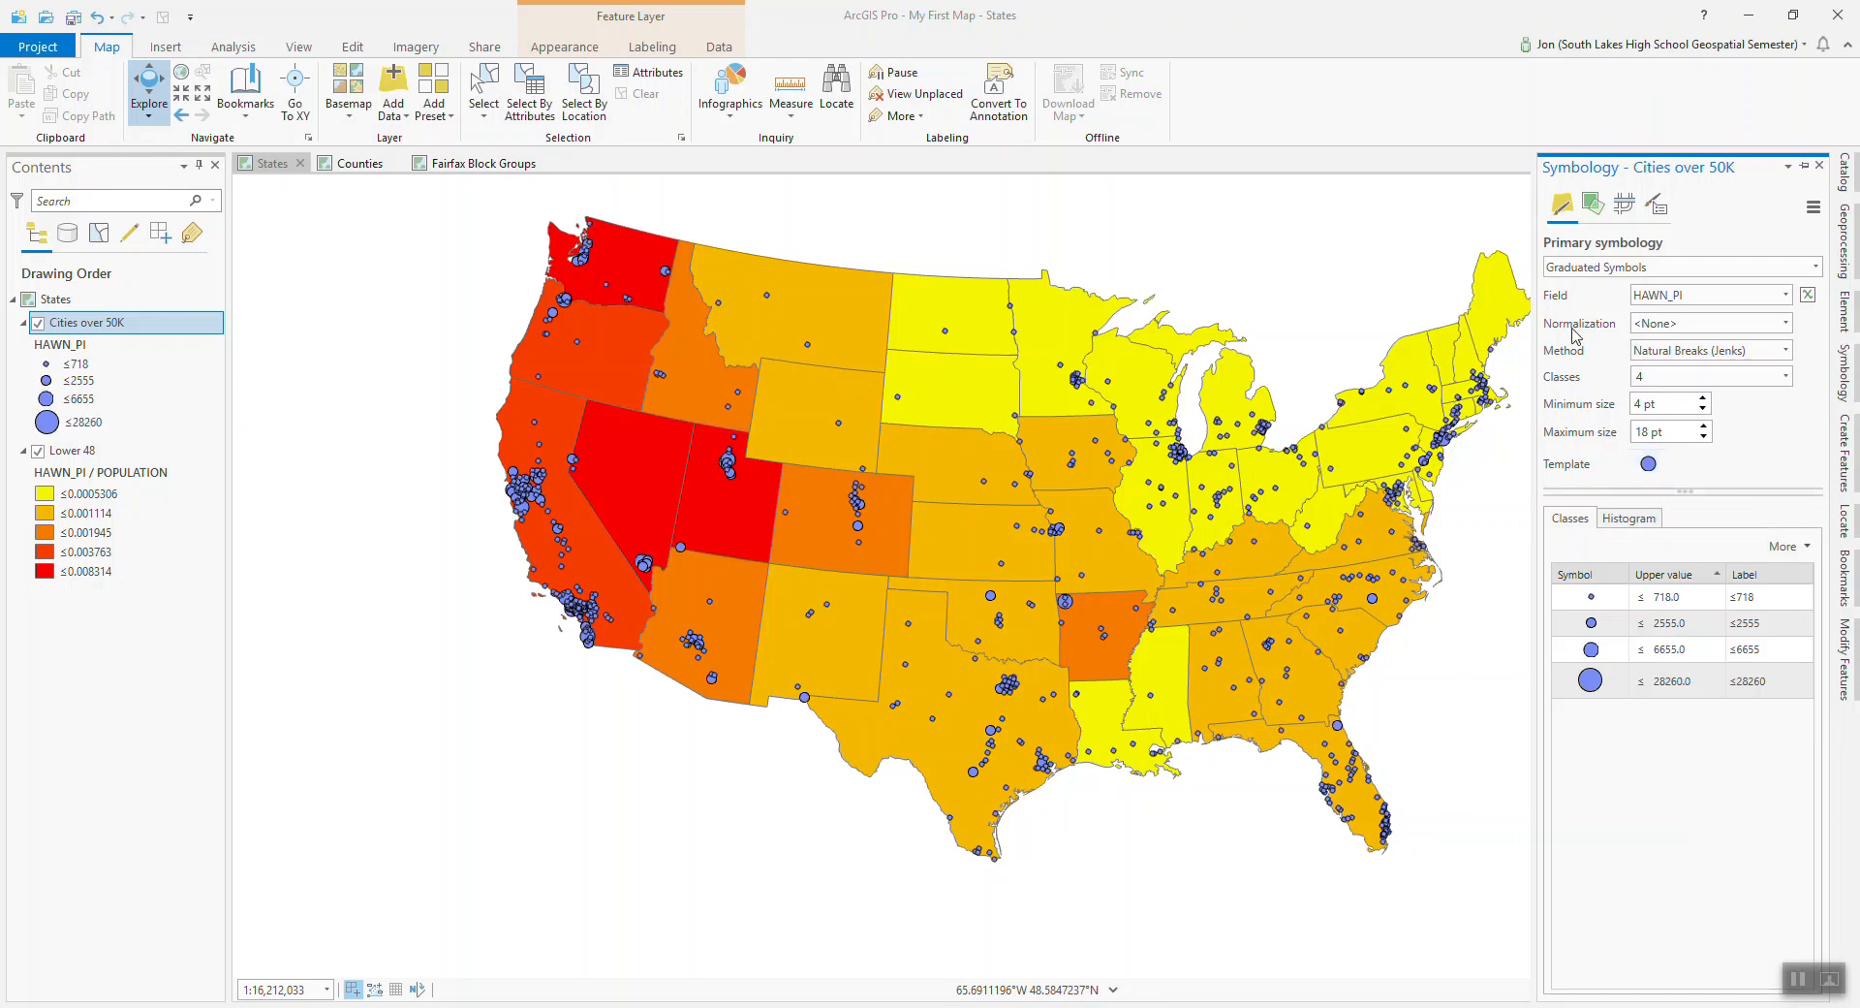
{"action": "left_click", "coordinate": [1786, 324]}
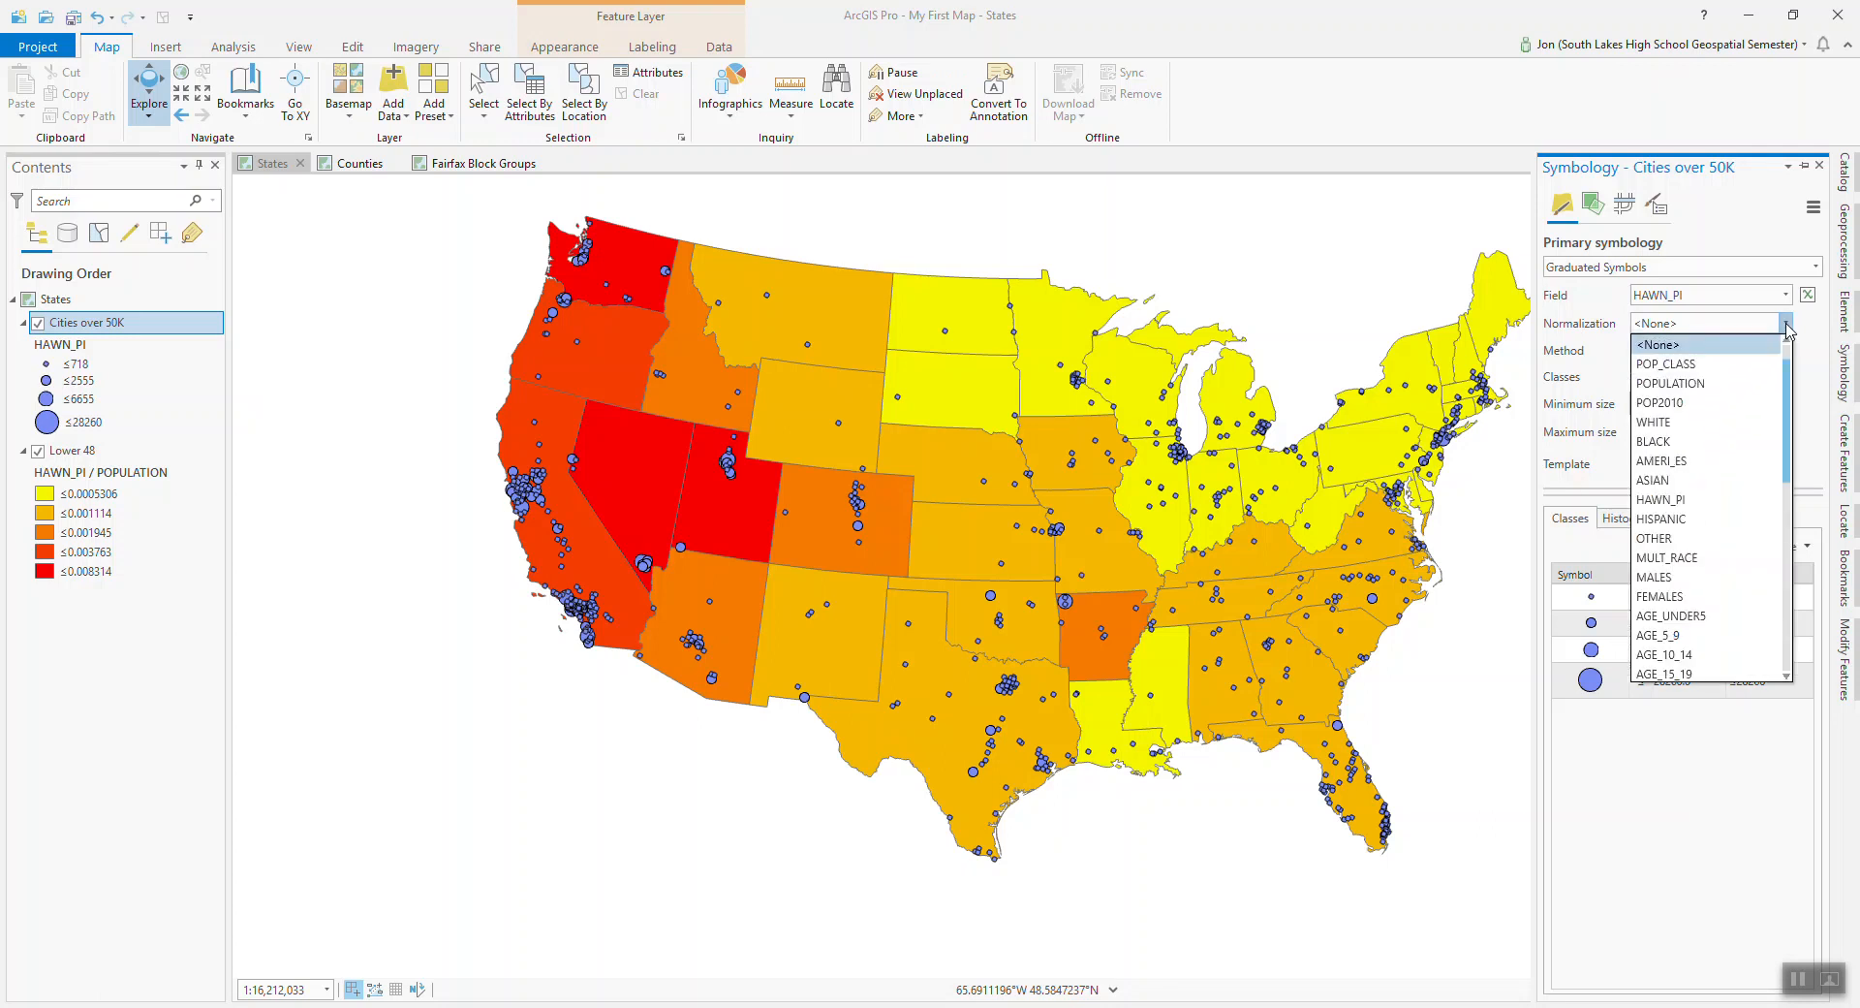
{"action": "left_click", "coordinate": [1681, 384]}
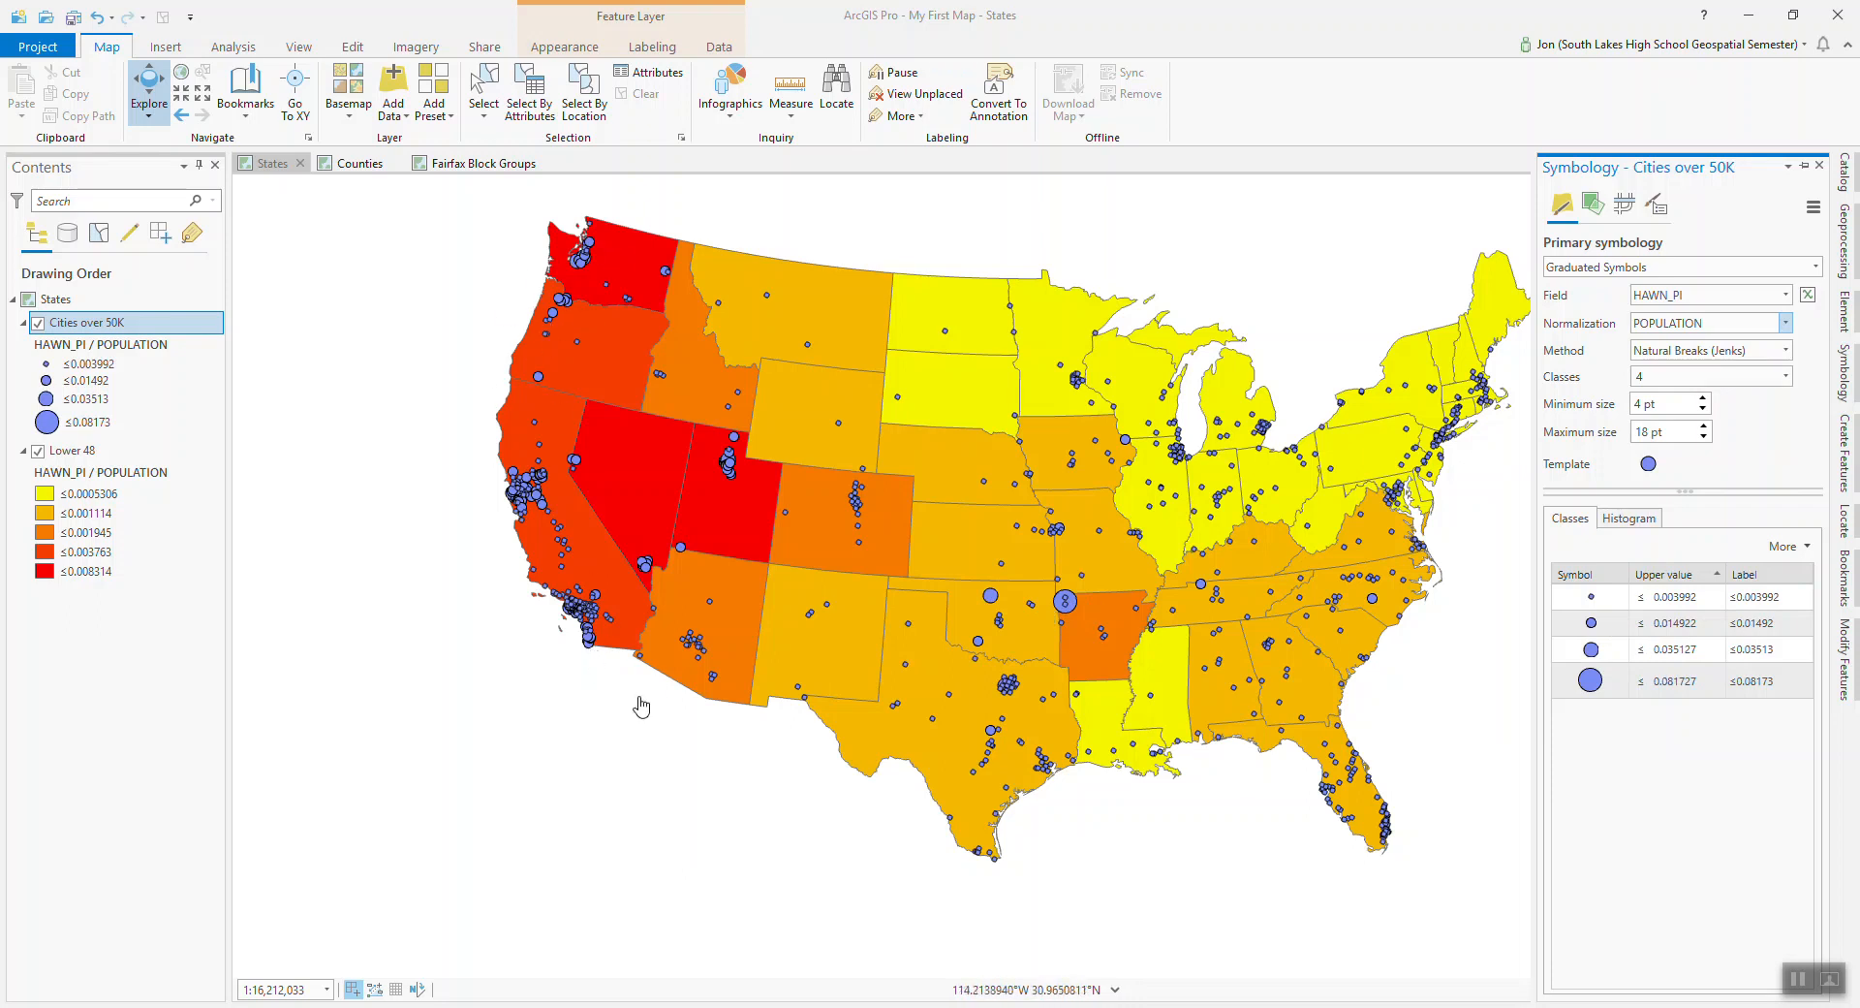
{"action": "left_click", "coordinate": [1301, 978]}
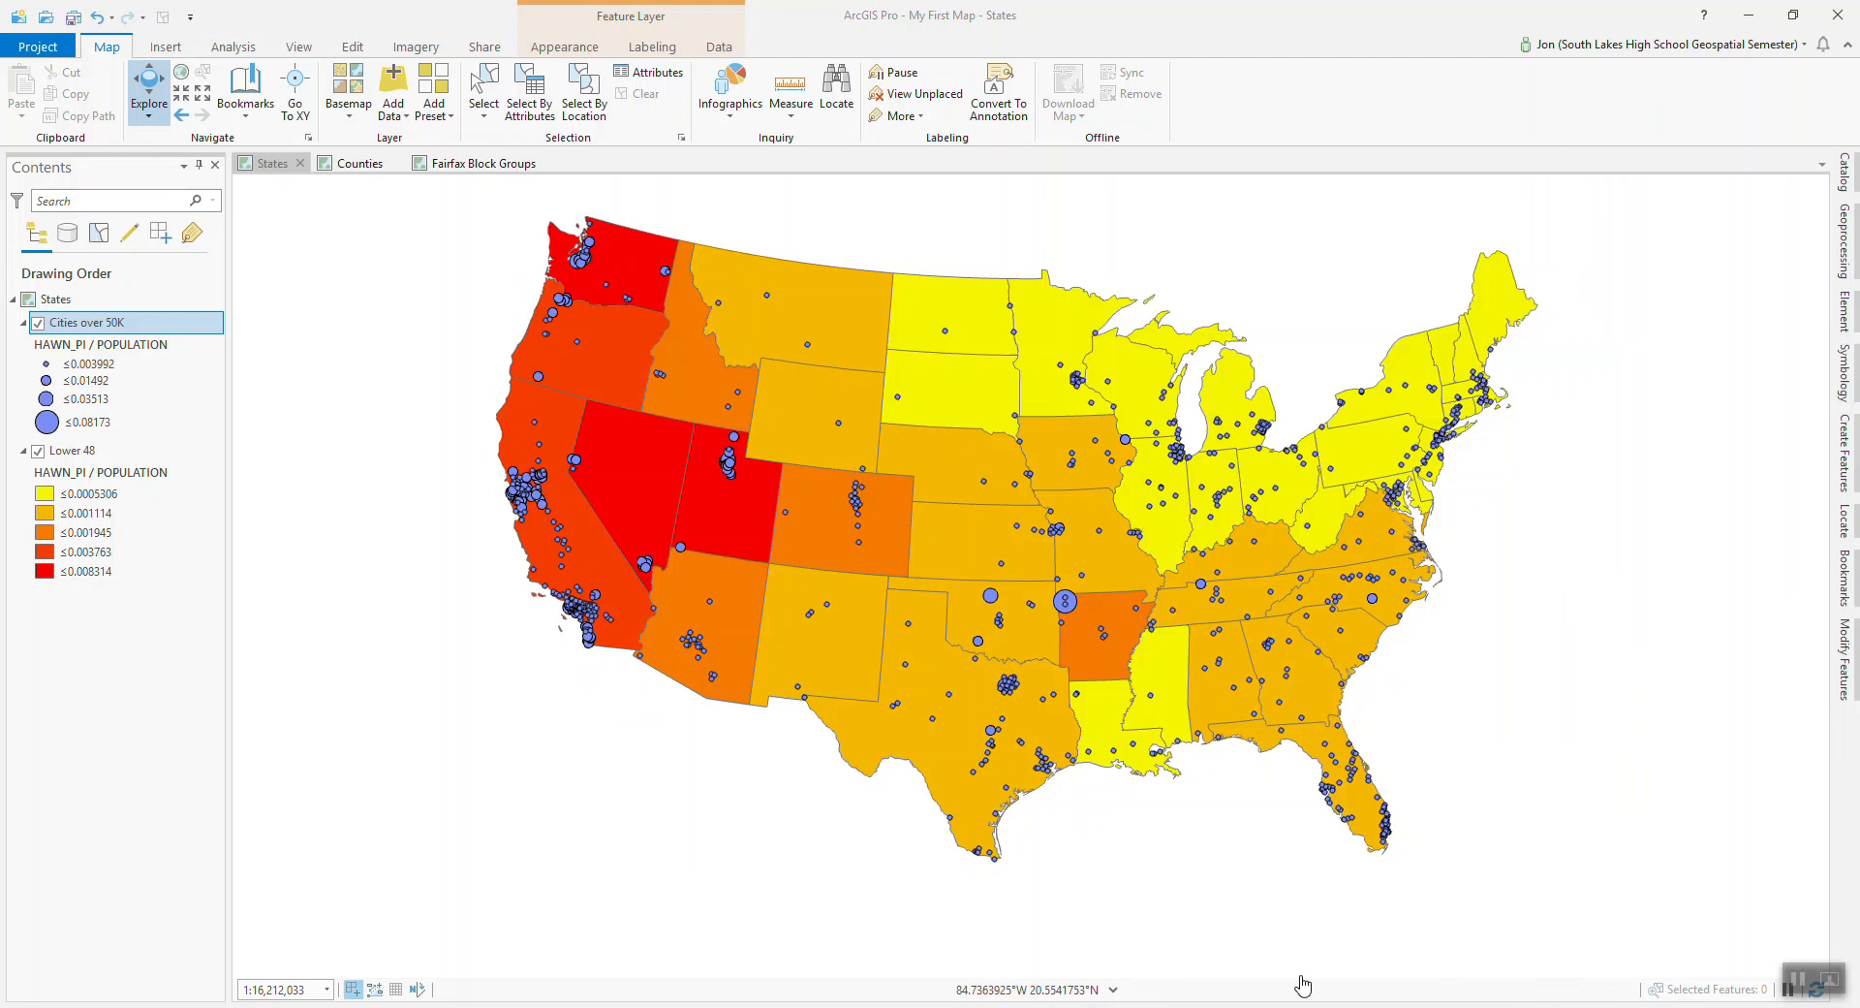